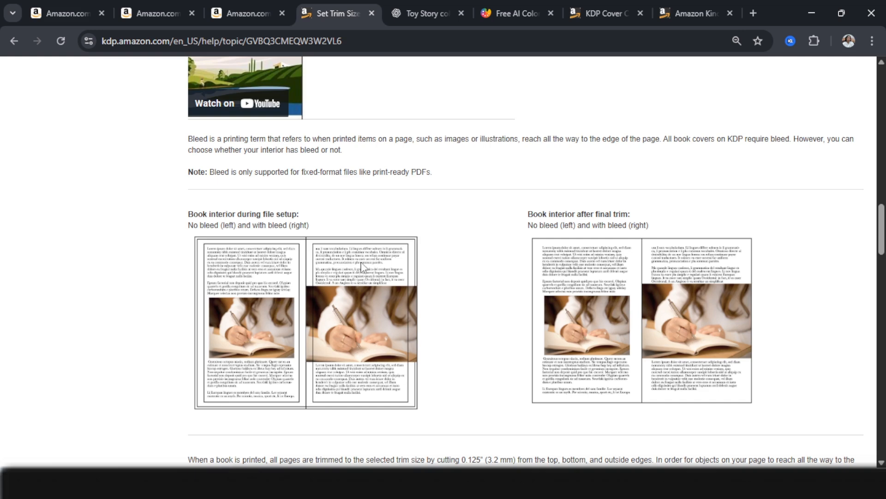
Step: Expand the kdp.amazon.com examples of page size with and without bleed and look up the bleed size for an 8.5" x 11" page
scroll(363, 325, "down", 7)
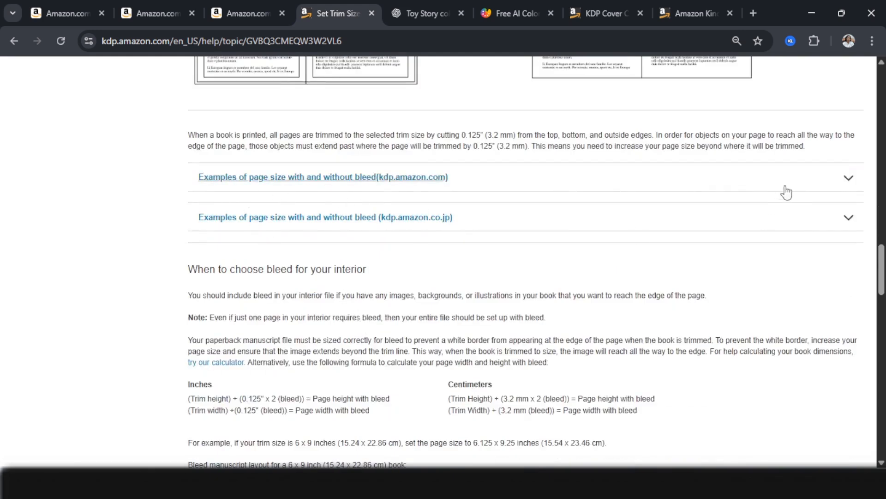
left_click(854, 181)
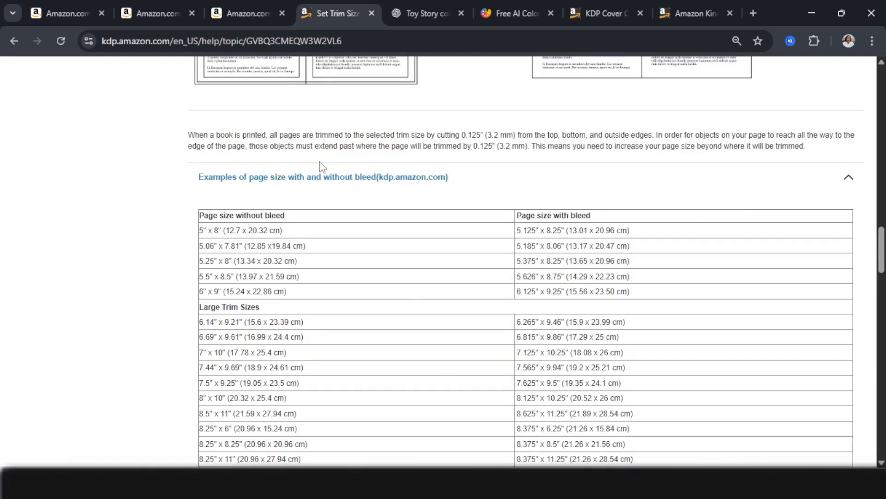
scroll(285, 299, "down", 3)
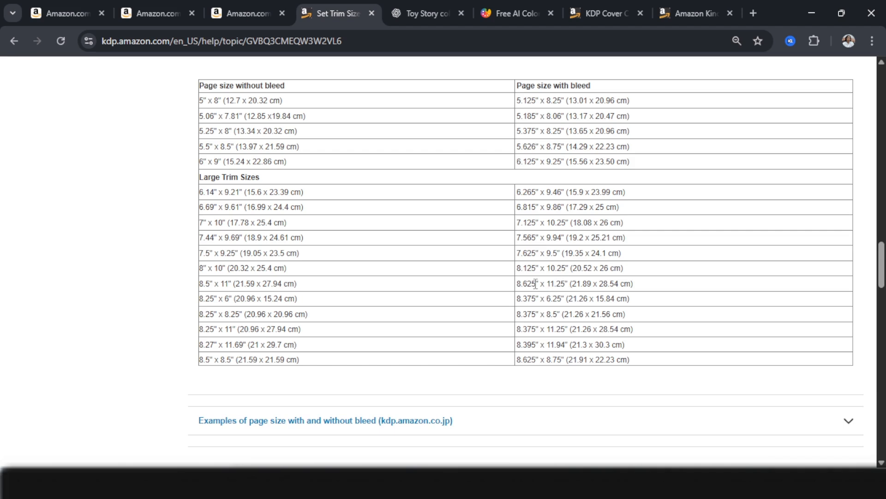
left_click_drag(535, 284, 518, 277)
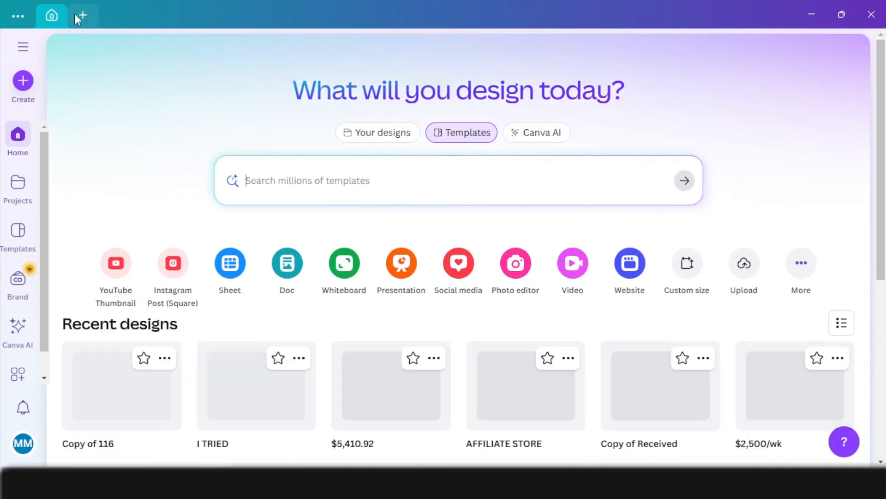
Step: In Canva, create a new custom-size design 8.625 in wide and 11.25 in high
left_click(83, 16)
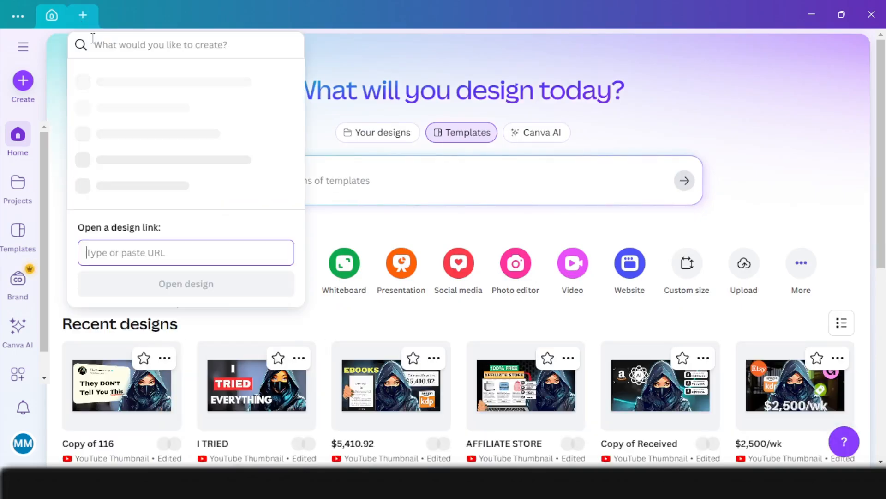
left_click(104, 76)
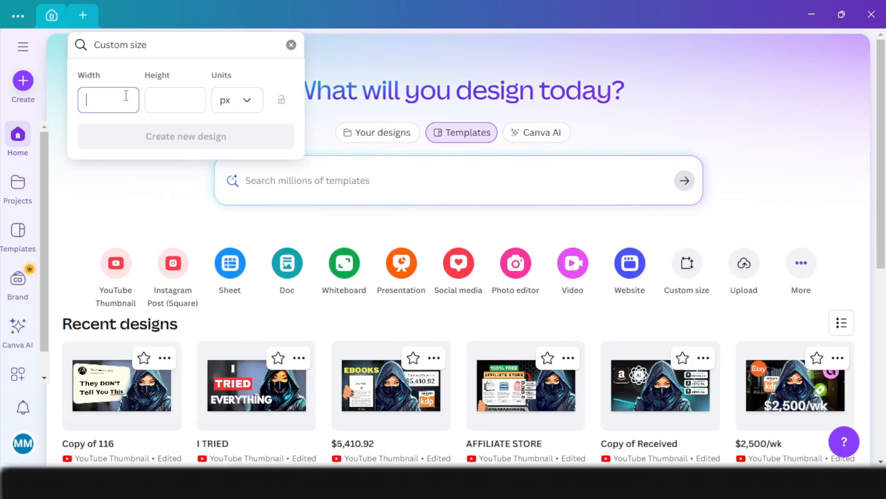
left_click(236, 104)
left_click(251, 165)
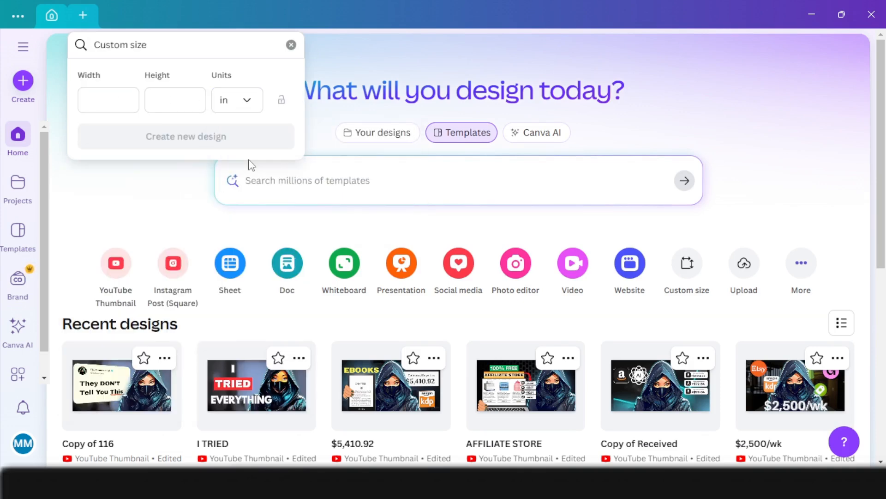
left_click(99, 102)
type("8.625")
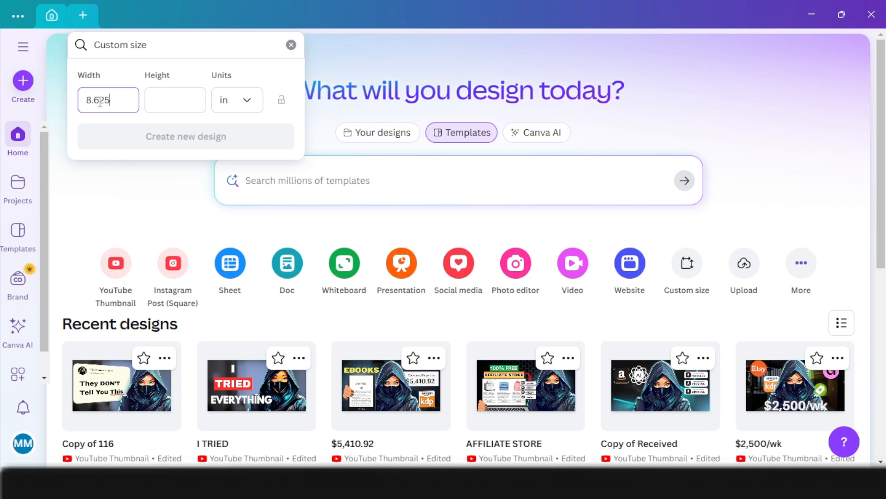
left_click(170, 96)
type("11")
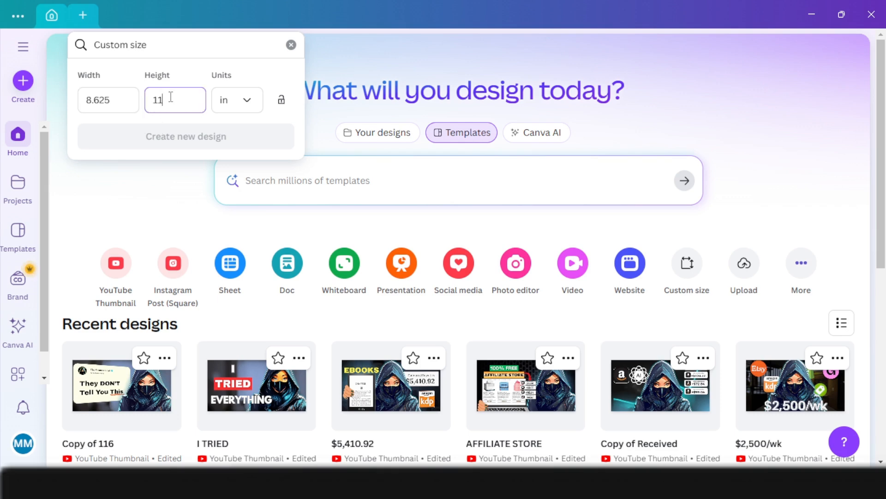
type(".25")
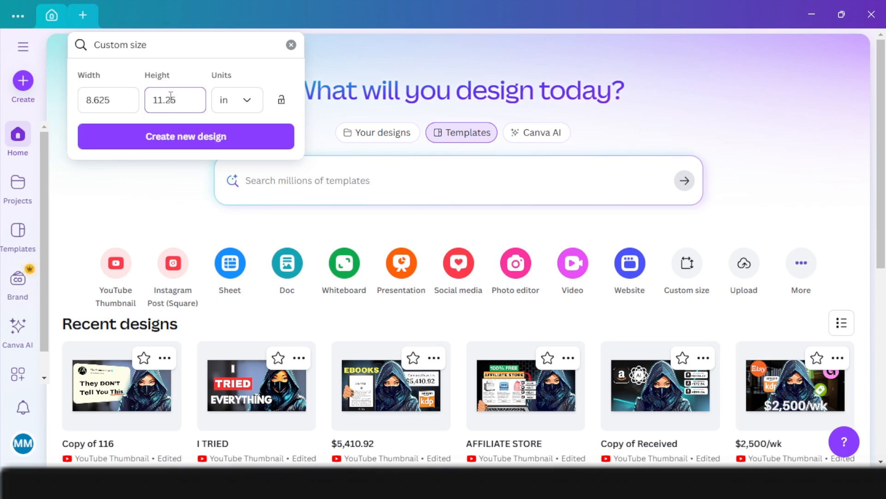
left_click(189, 139)
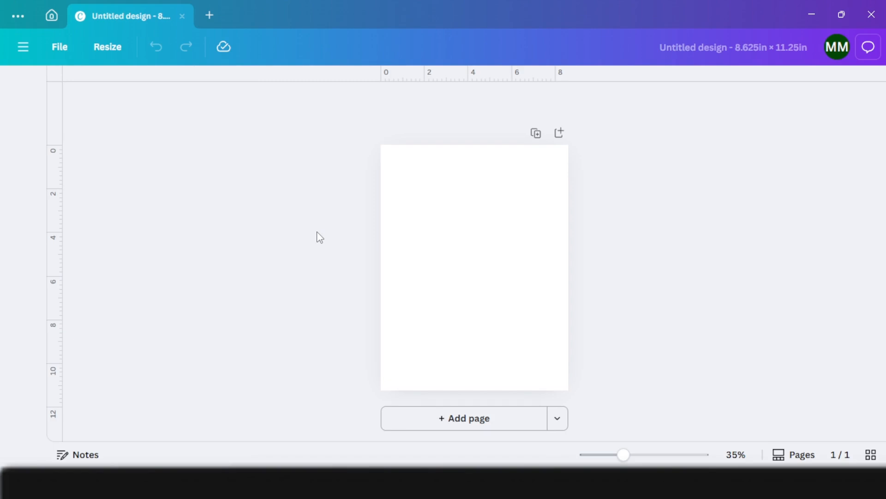
Step: Return to the KDP help page in the browser and read the Margins section for the minimum margin sizes with bleed
left_click(811, 15)
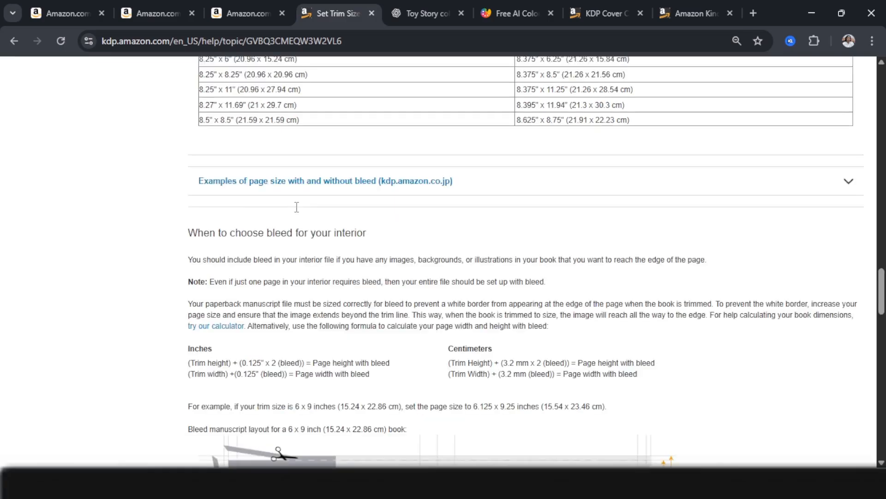
scroll(297, 206, "down", 1)
scroll(266, 223, "down", 15)
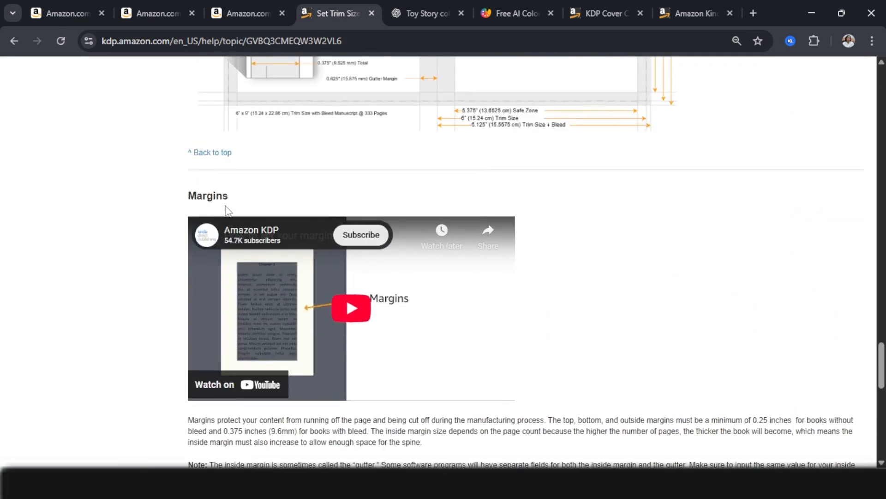
scroll(192, 235, "down", 5)
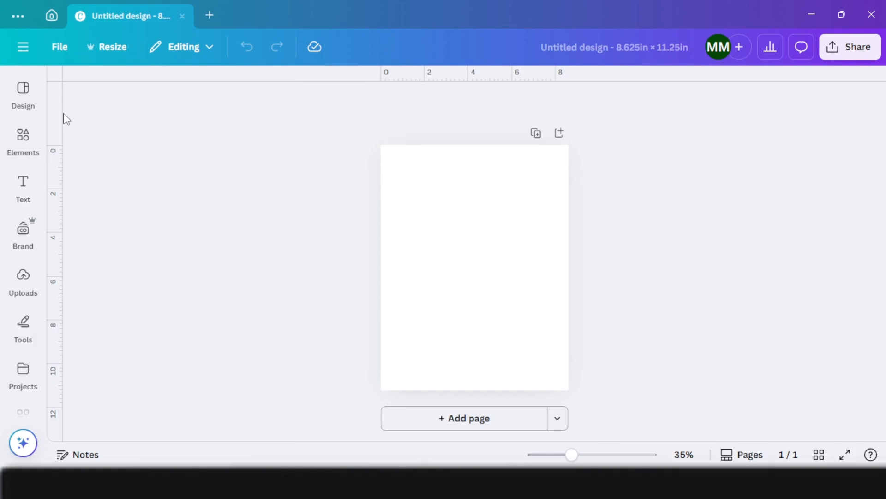
Step: Back in the Canva design, check in its settings whether rulers and guides are shown
left_click(59, 47)
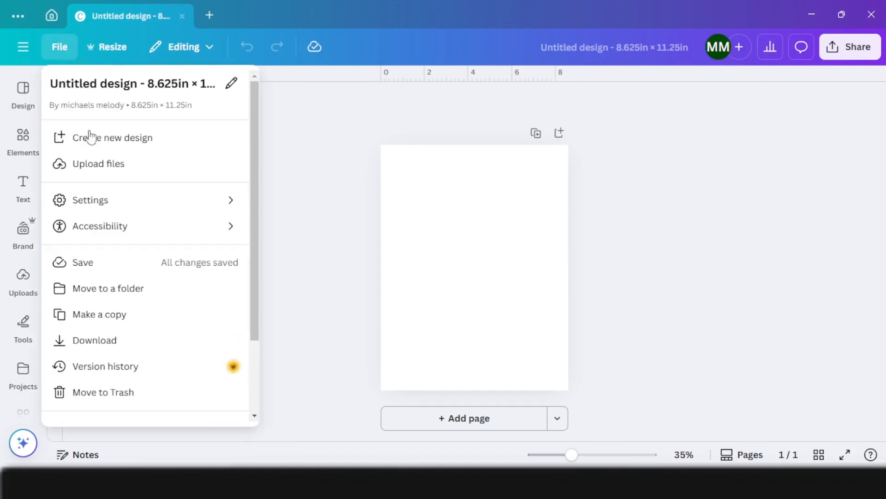
mouse_move(234, 203)
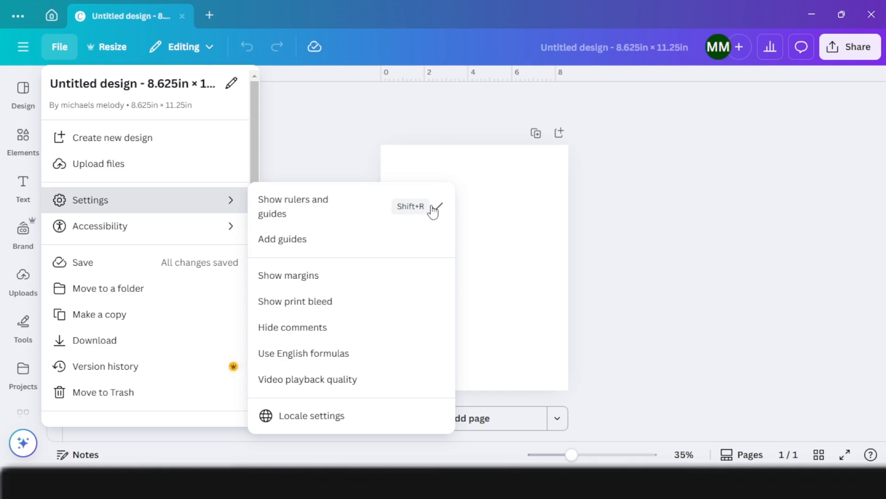
left_click(642, 197)
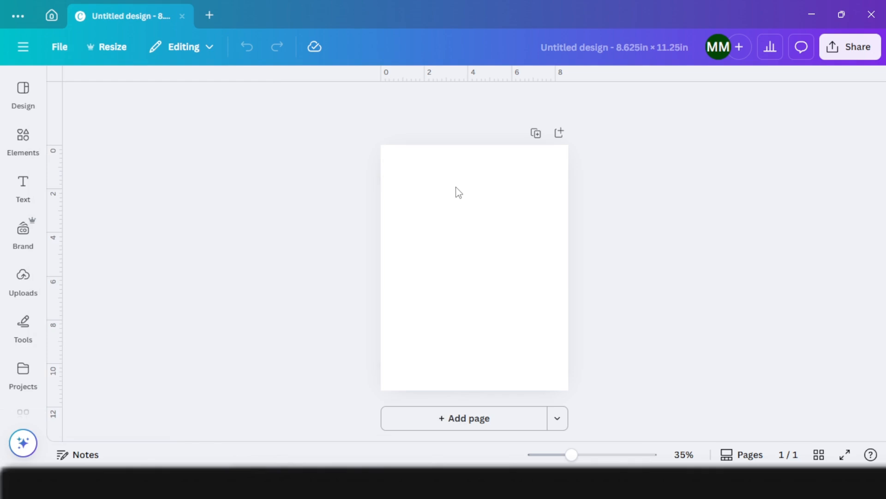
Step: Add a horizontal guide about 0.39 in below the page's top edge and a vertical guide about 0.39 in from its left edge
scroll(458, 192, "up", 5)
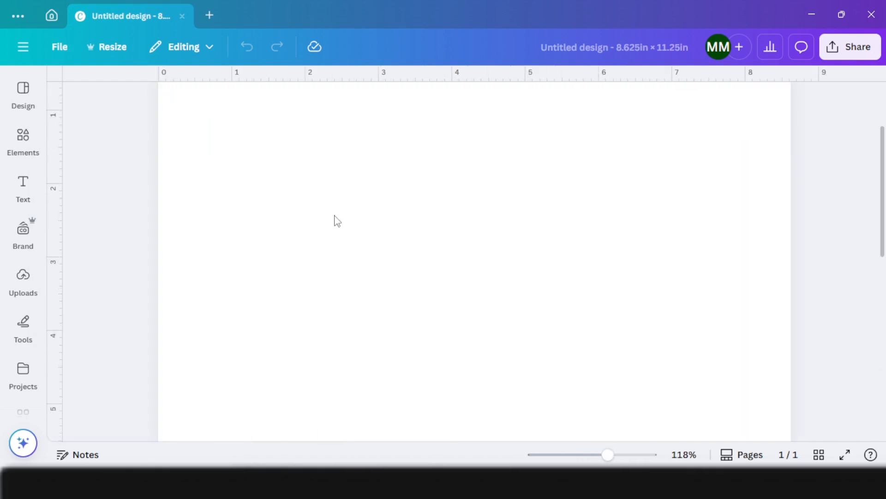
scroll(334, 220, "up", 3)
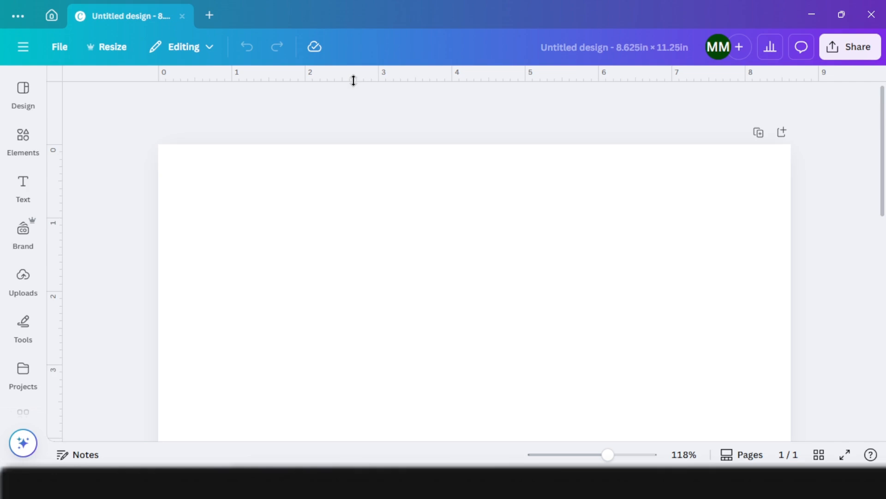
left_click_drag(353, 80, 366, 172)
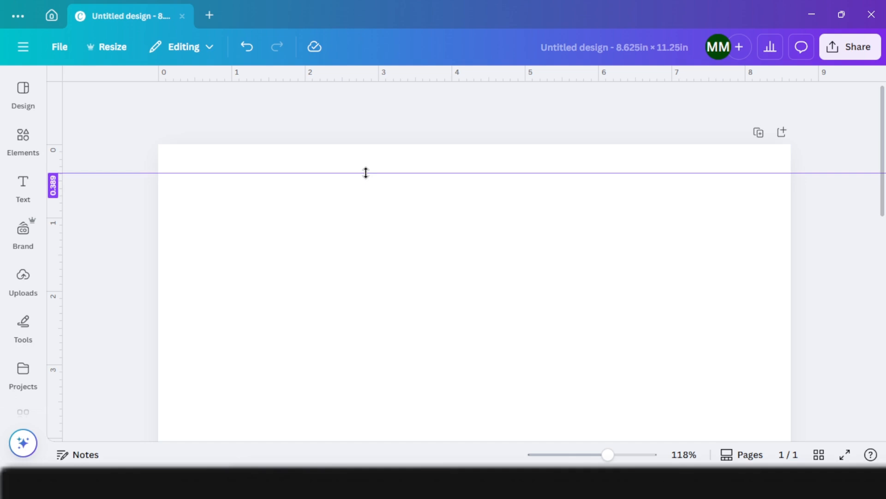
left_click_drag(367, 172, 366, 172)
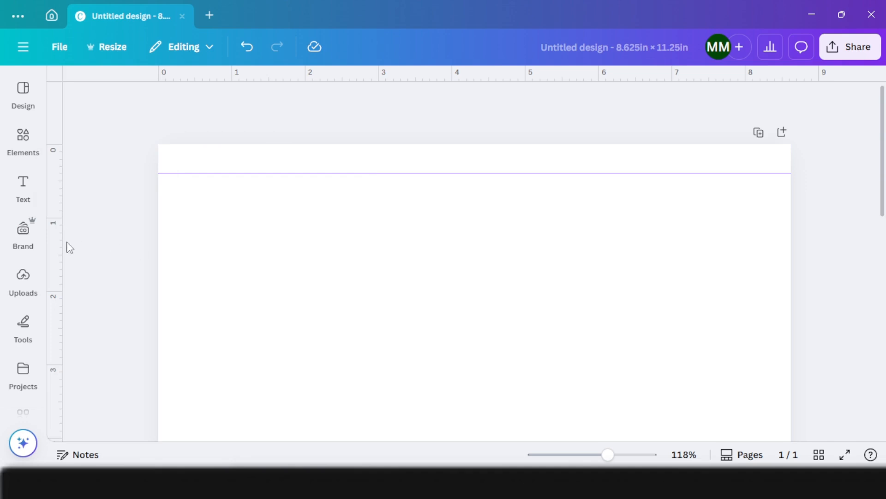
left_click_drag(60, 245, 186, 273)
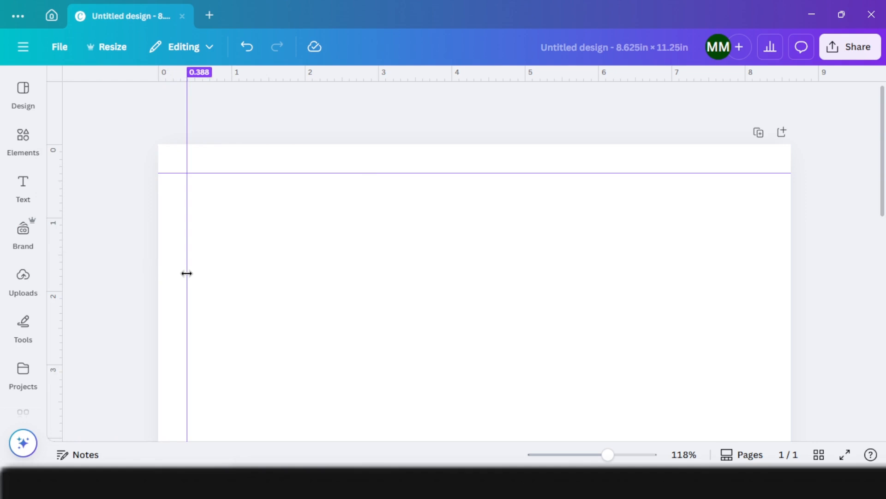
left_click_drag(186, 273, 187, 274)
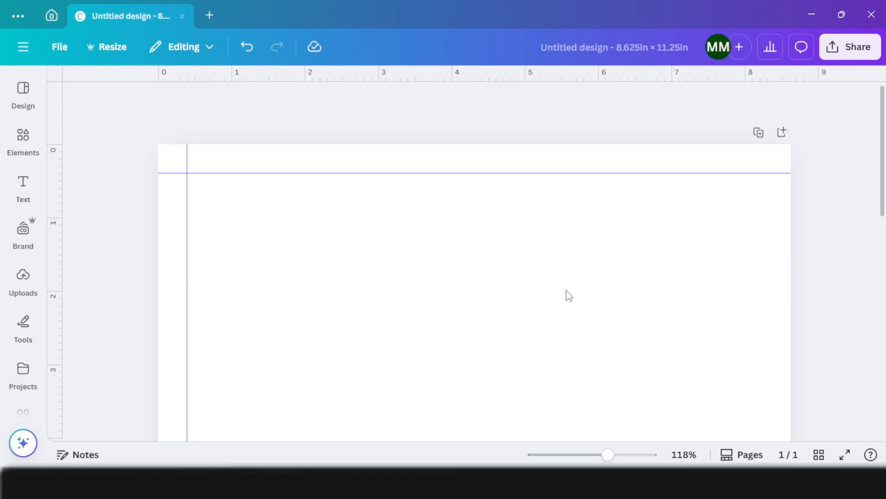
Step: Insert a square shape and resize it to fill the page's top-left corner exactly up to the two guides
left_click(22, 139)
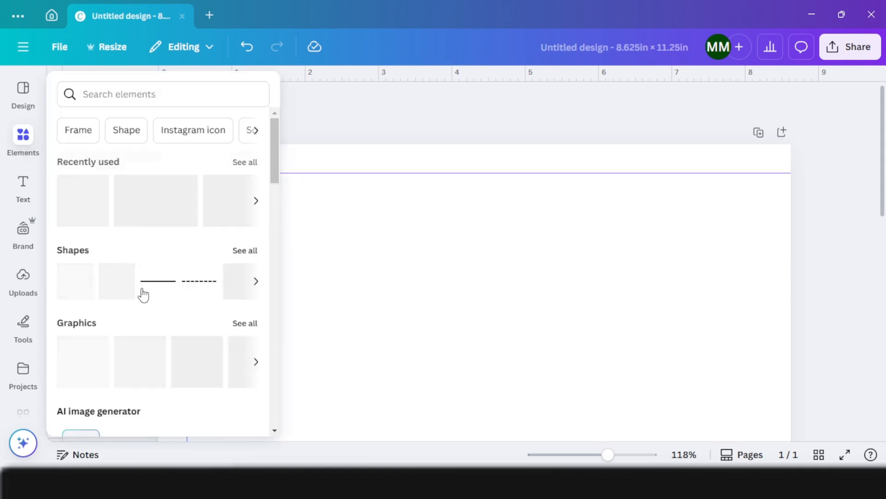
left_click(71, 290)
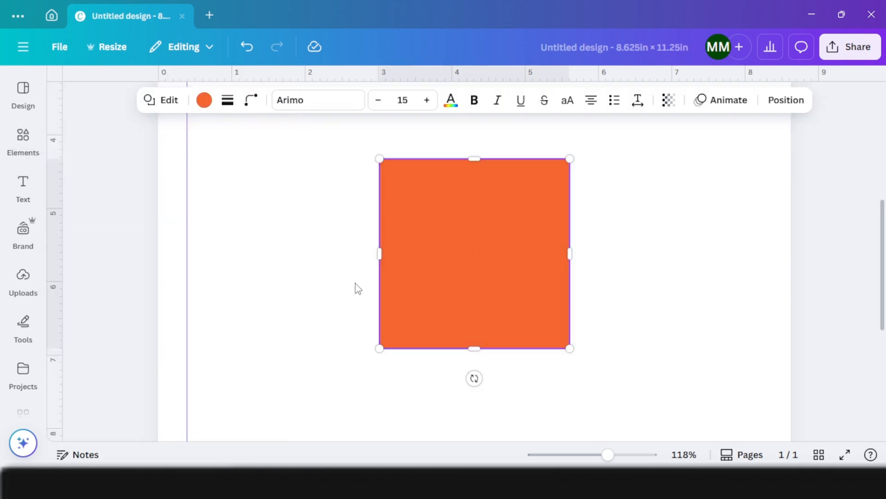
left_click(356, 286)
scroll(407, 295, "up", 4)
left_click_drag(452, 377, 224, 99)
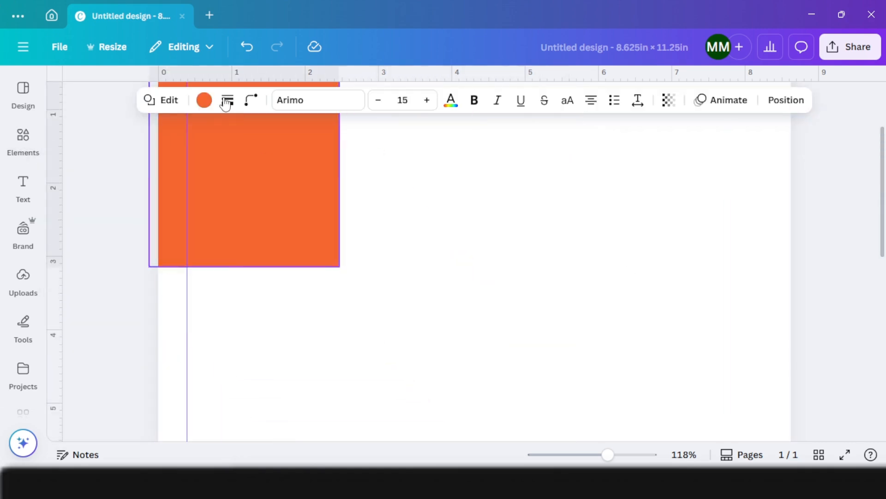
scroll(297, 192, "up", 3)
left_click_drag(236, 270, 249, 233)
left_click_drag(349, 334, 187, 173)
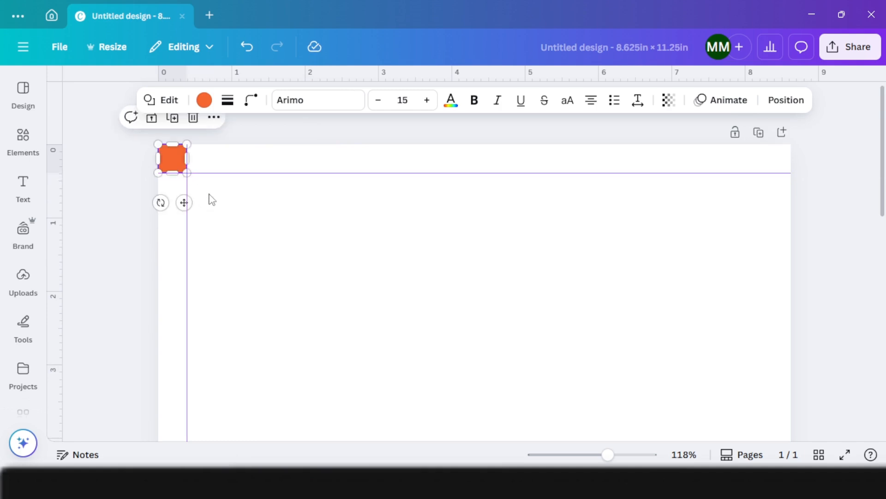
Step: Duplicate the corner square and place the copy flush in the page's bottom-right corner
left_click(174, 119)
left_click_drag(196, 213, 687, 409)
scroll(688, 364, "down", 6)
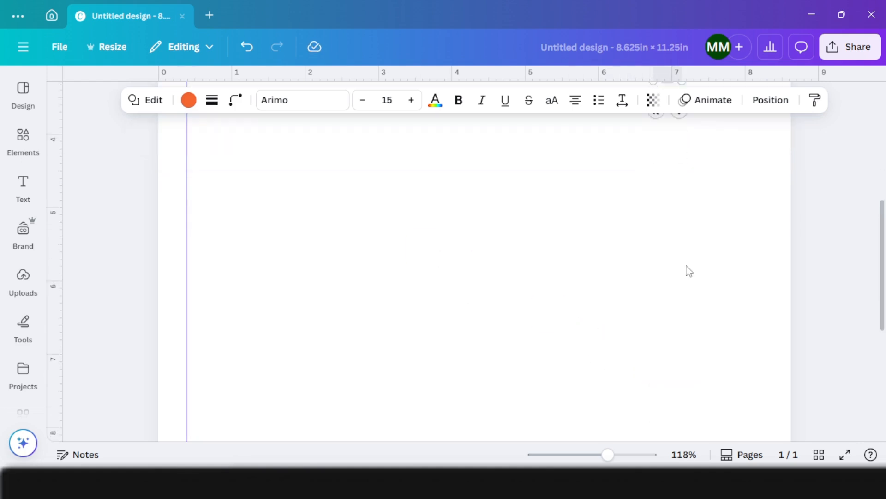
scroll(688, 271, "up", 4)
left_click_drag(669, 240, 739, 435)
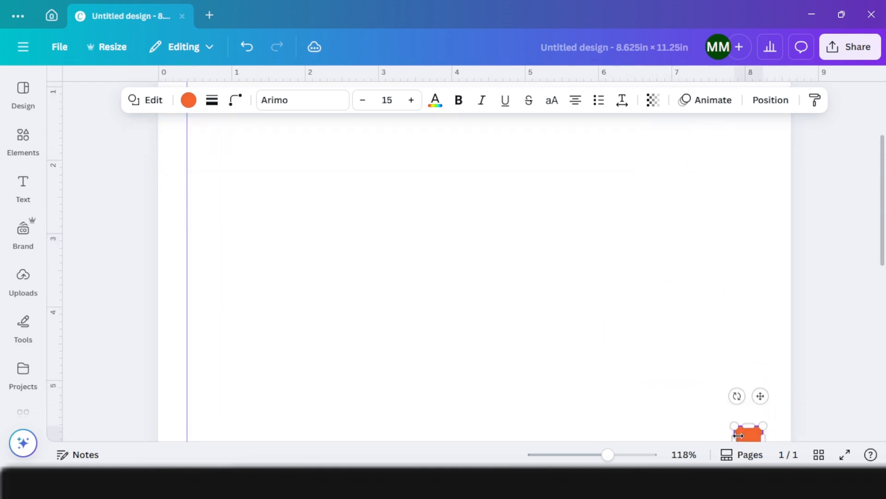
left_click_drag(794, 312, 788, 328)
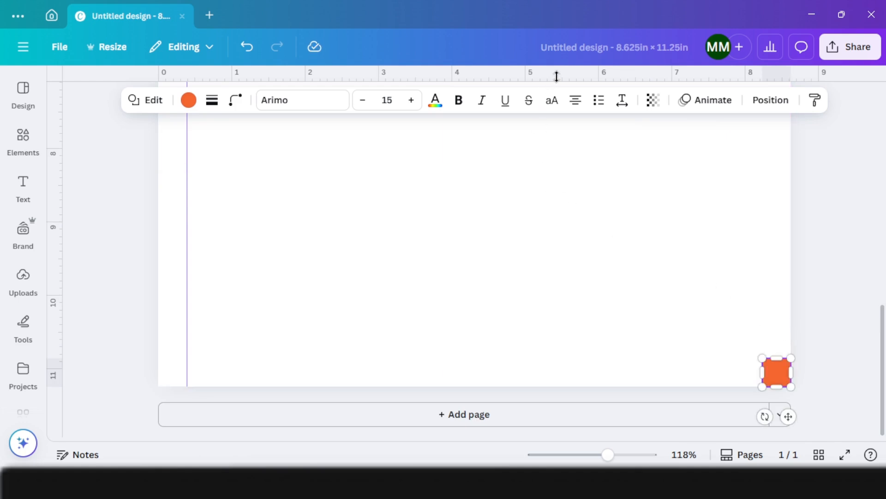
Step: Add a horizontal guide along the bottom-right square's top edge and a vertical guide along its left edge
left_click_drag(556, 75, 607, 358)
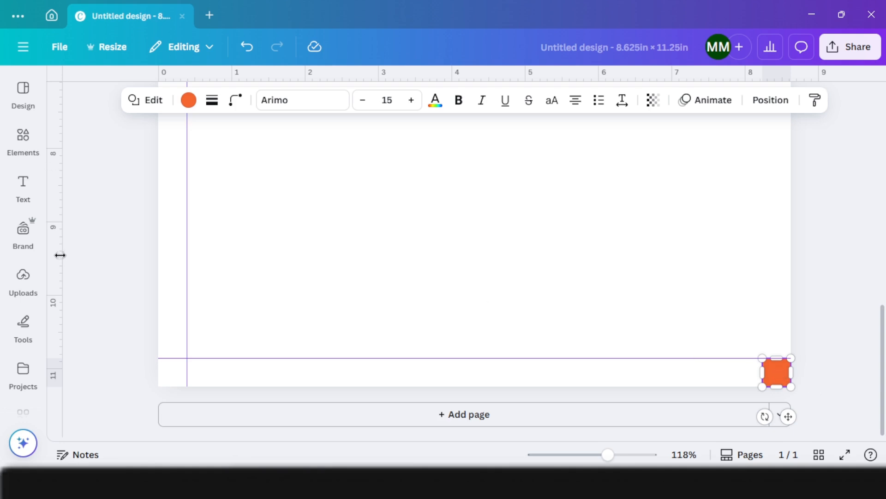
left_click_drag(60, 255, 758, 311)
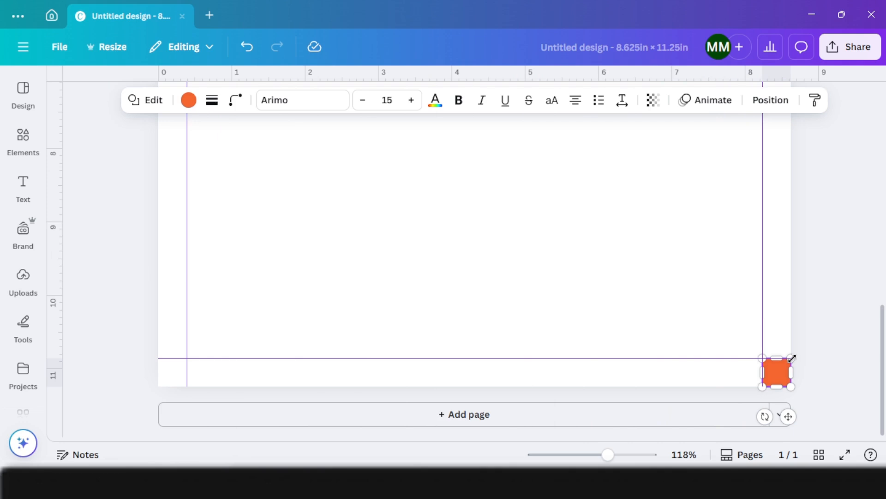
left_click(816, 371)
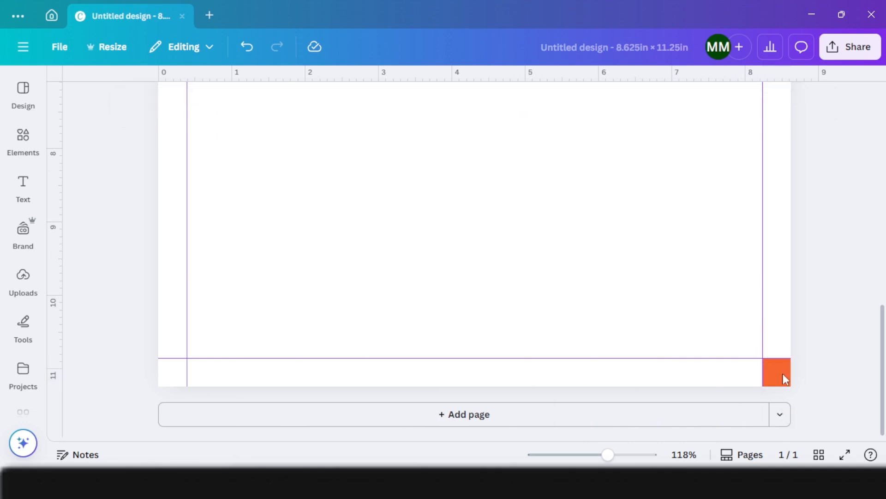
Step: Delete the measuring square from the page's bottom-right corner
left_click(776, 373)
left_click(797, 331)
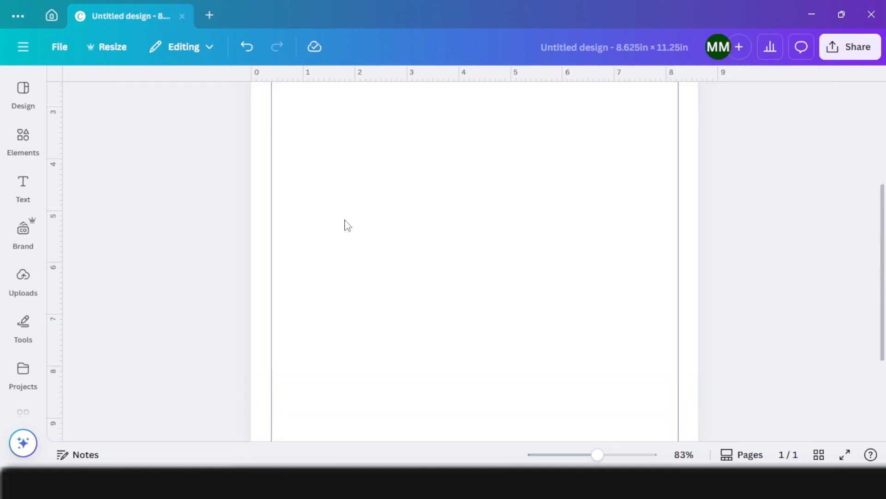
scroll(345, 226, "up", 5)
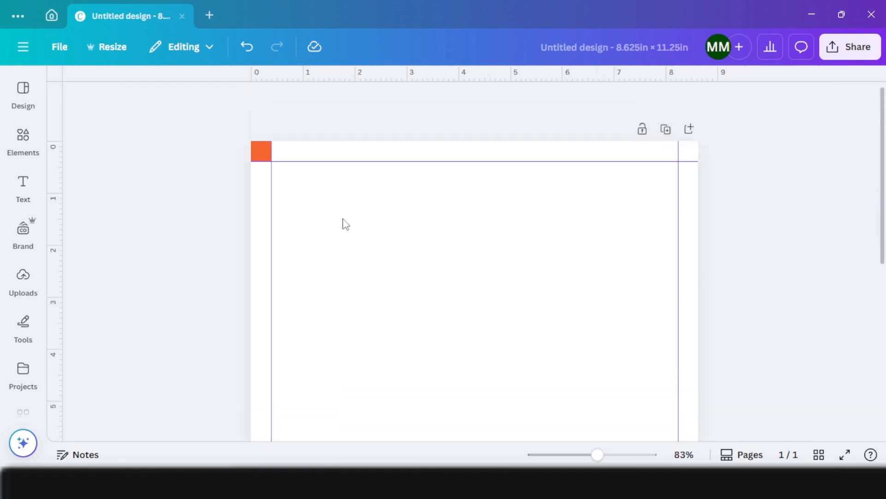
Step: Delete the orange measuring square from the page's top-left corner
left_click(259, 154)
left_click(281, 120)
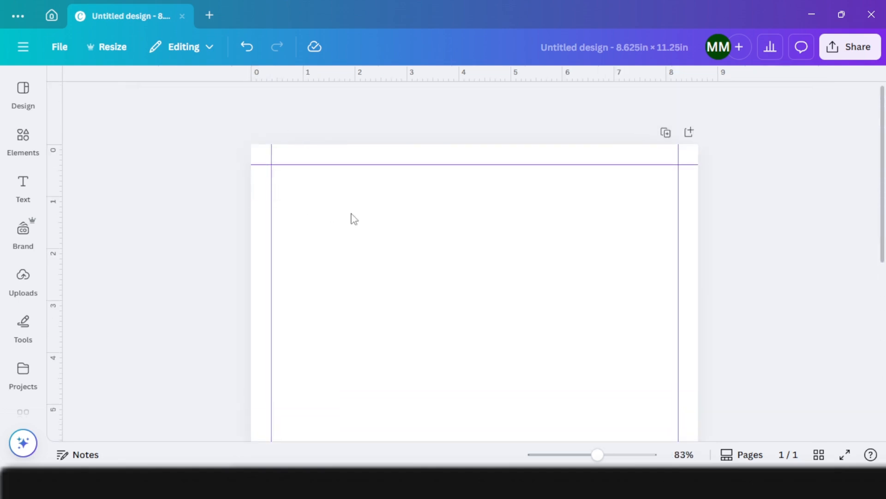
Step: Duplicate the blank page with its margin guides repeatedly until the design has 10 pages
scroll(365, 241, "down", 3)
scroll(365, 241, "down", 1)
scroll(365, 240, "up", 3)
scroll(363, 236, "down", 2)
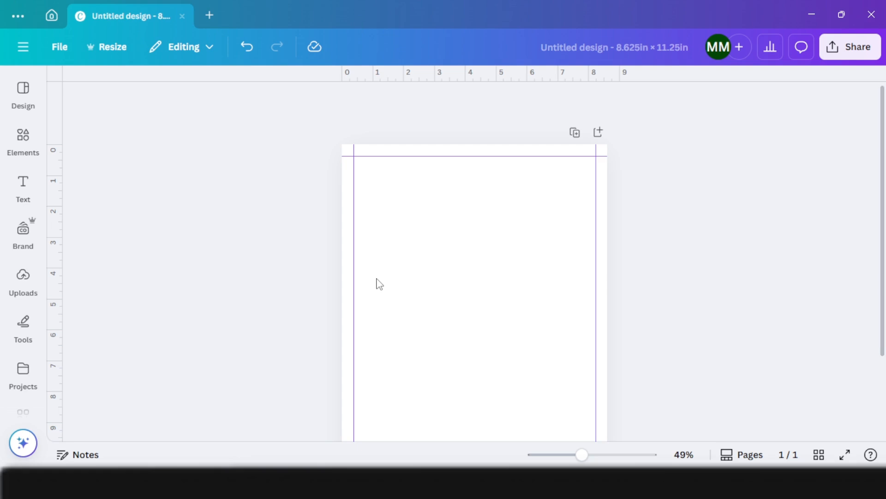
left_click(576, 137)
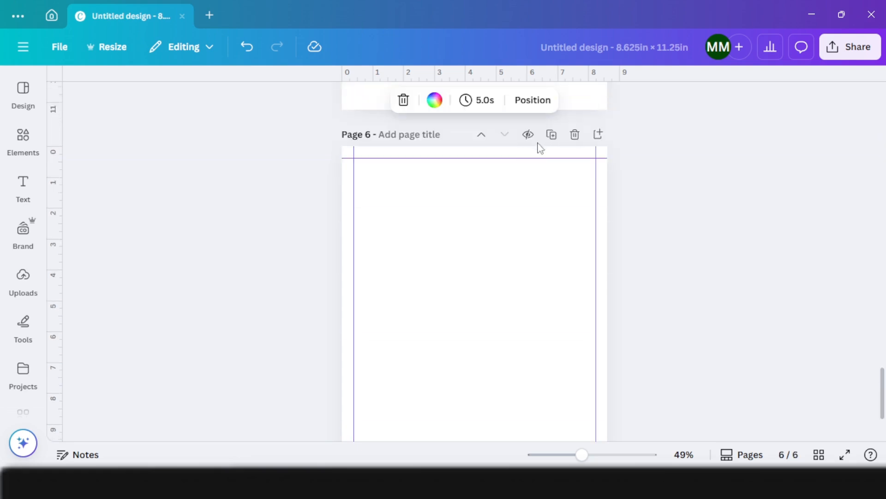
left_click(553, 136)
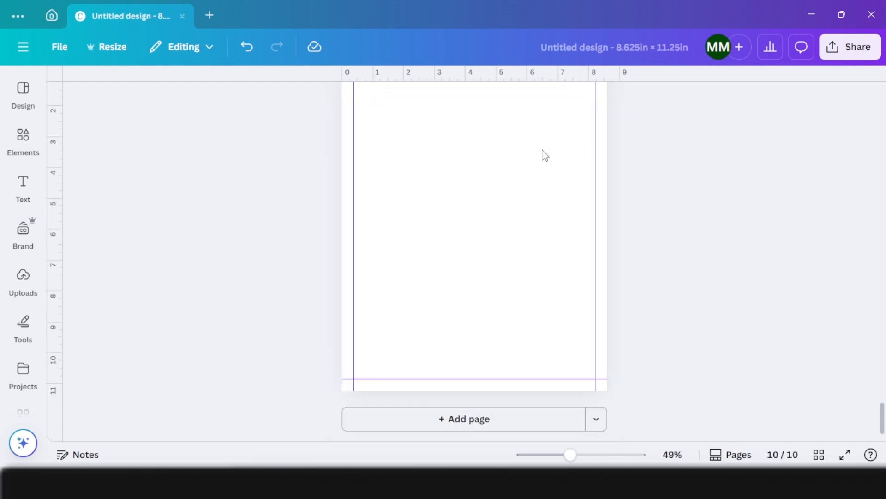
Step: Show all pages in a grid and duplicate the selected 10-page block repeatedly until the design has 50 pages
scroll(546, 155, "up", 4)
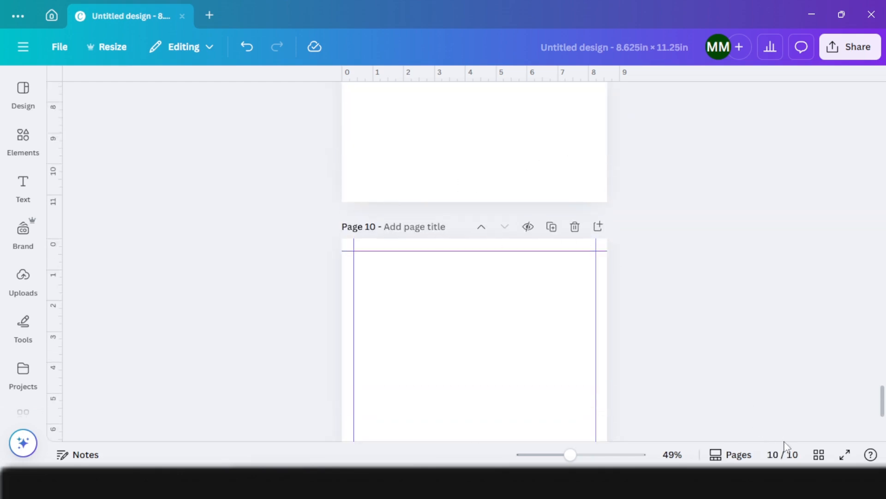
left_click(819, 455)
left_click(865, 358)
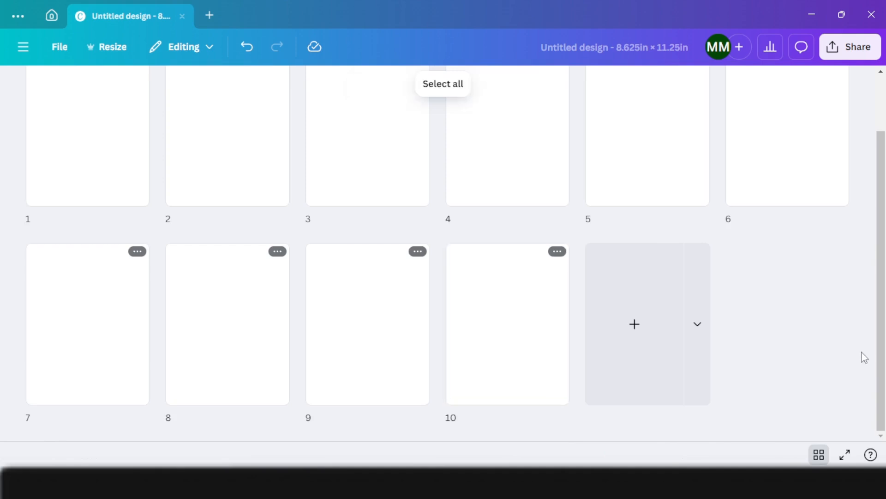
left_click_drag(860, 347, 4, 132)
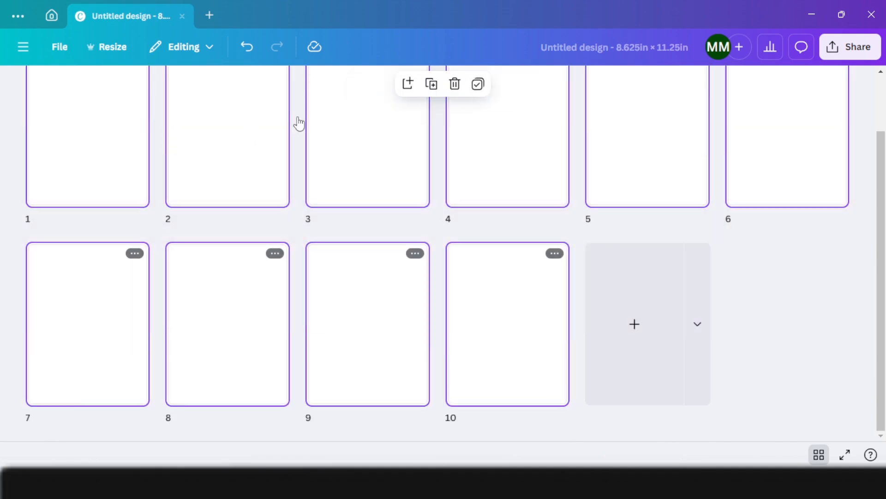
left_click(432, 84)
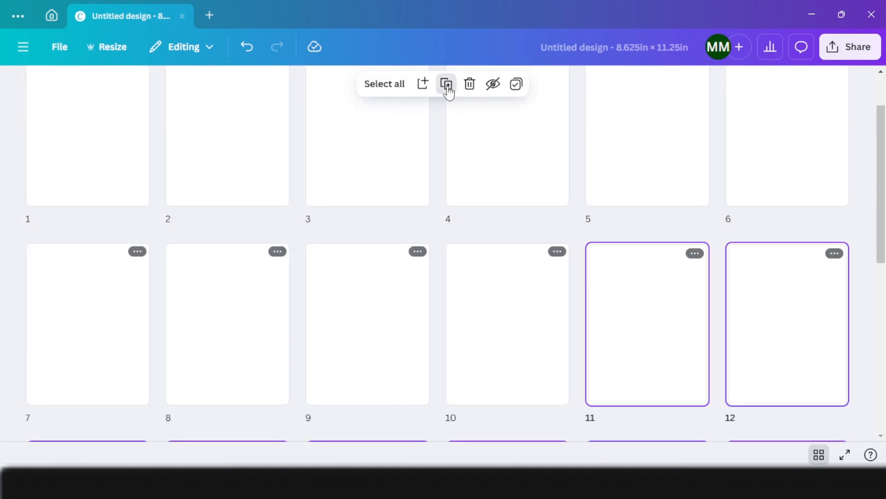
Step: Select only pages 49 and 50 at the end of the design and duplicate them
scroll(493, 280, "down", 7)
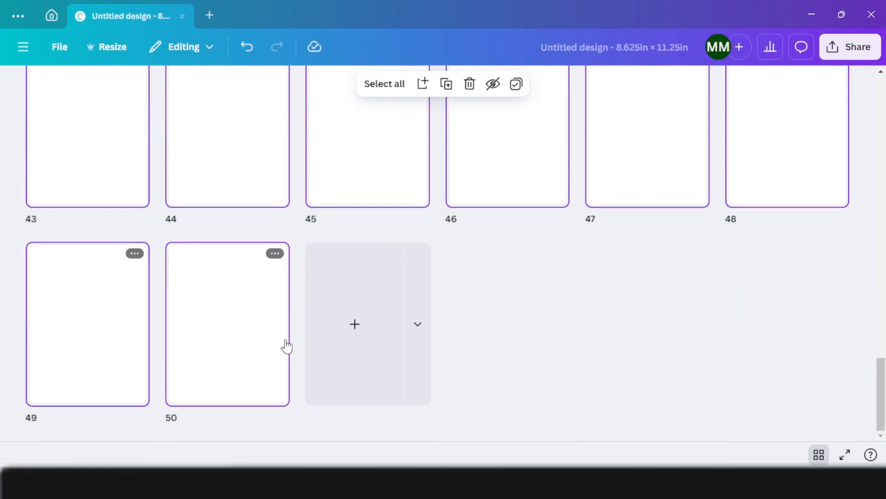
left_click(514, 343)
left_click_drag(242, 435, 31, 350)
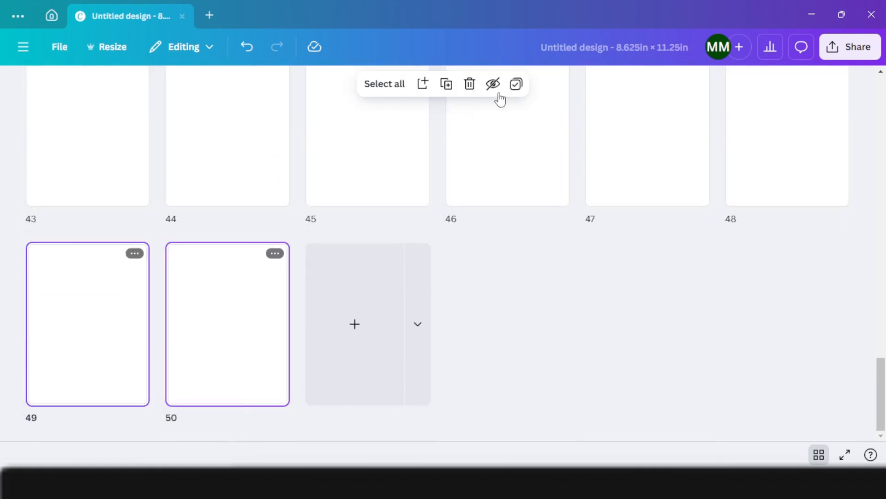
left_click(446, 84)
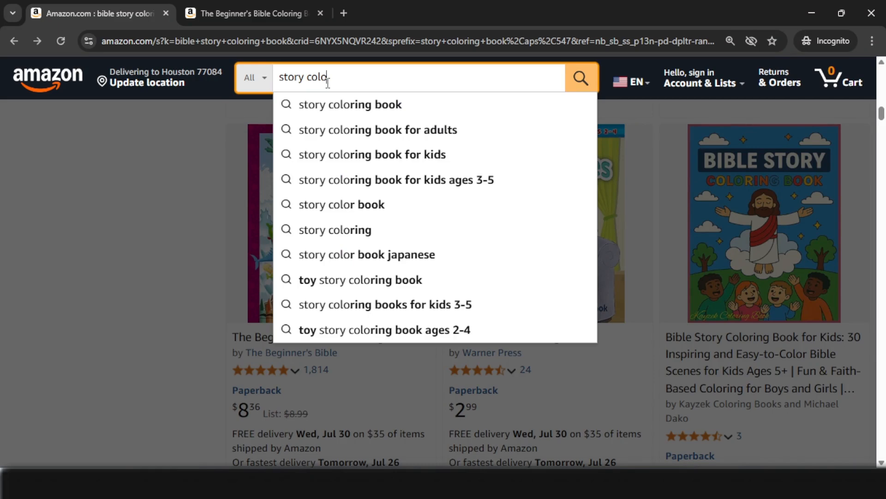
Step: Switch to Amazon and search for "story coloring book", followed by the suggested "bible story coloring book"
left_click(323, 113)
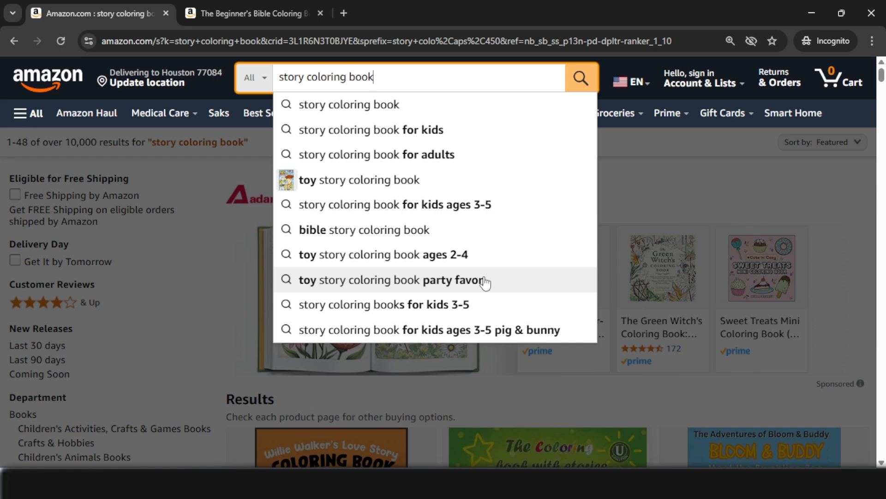
left_click(415, 235)
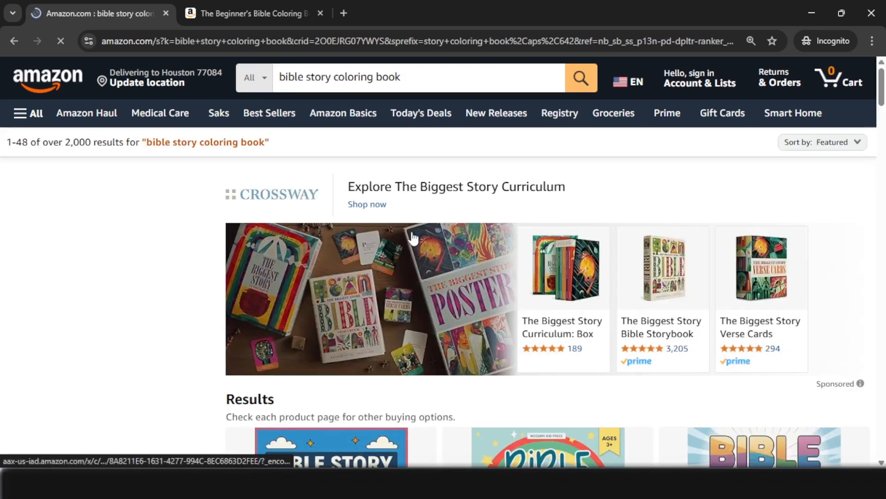
Step: Examine the covers, ratings, review counts and prices of the bible story coloring books in the Amazon results
scroll(403, 300, "down", 10)
scroll(403, 300, "down", 6)
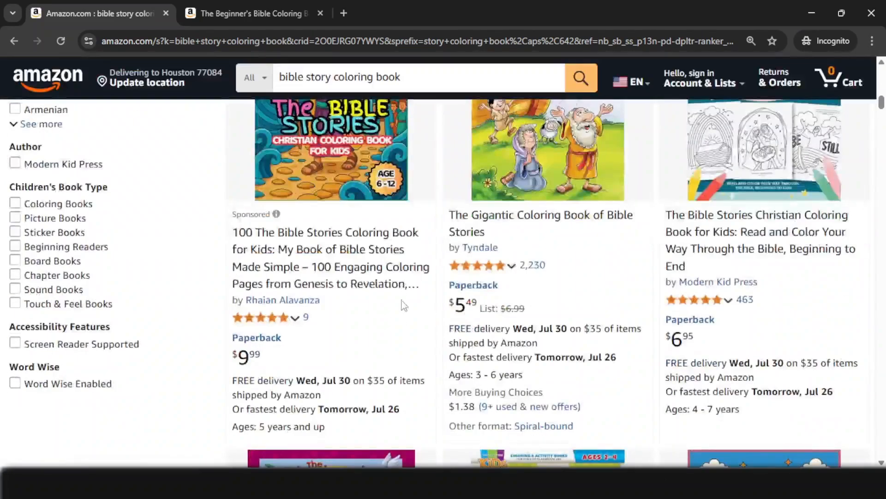
scroll(403, 302, "down", 1)
scroll(362, 302, "up", 3)
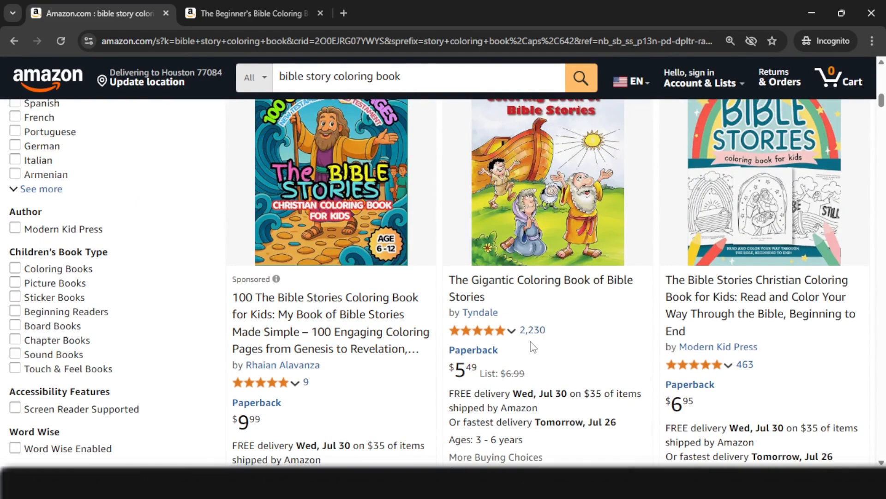
scroll(533, 347, "down", 1)
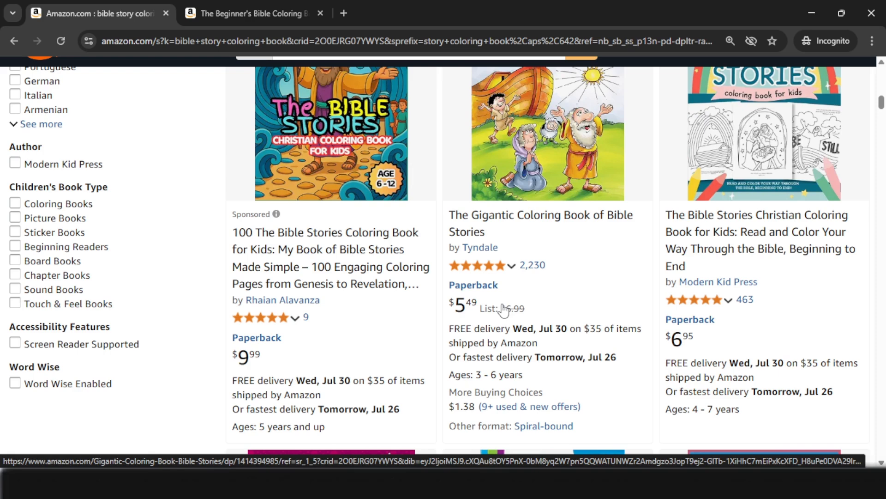
left_click(753, 309)
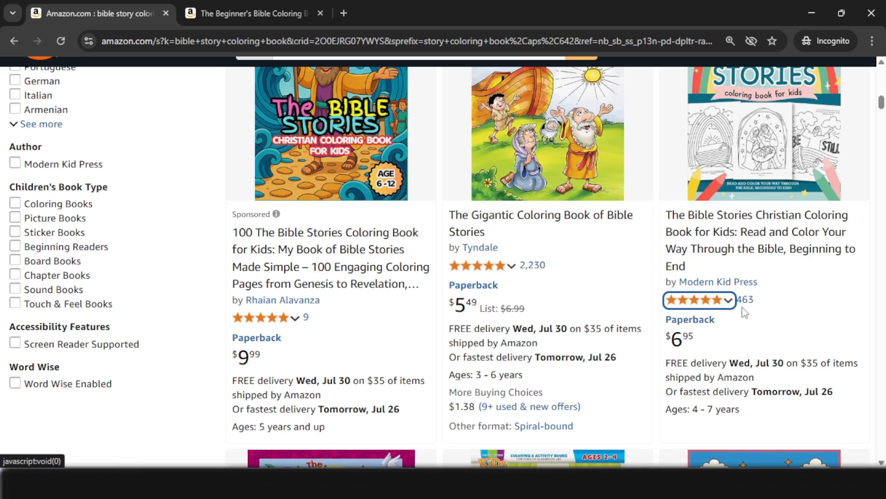
scroll(745, 313, "down", 5)
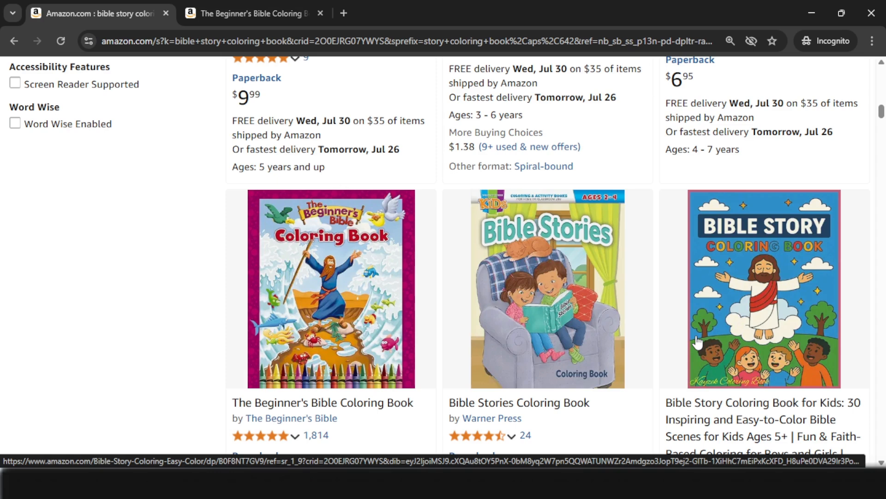
scroll(684, 305, "up", 5)
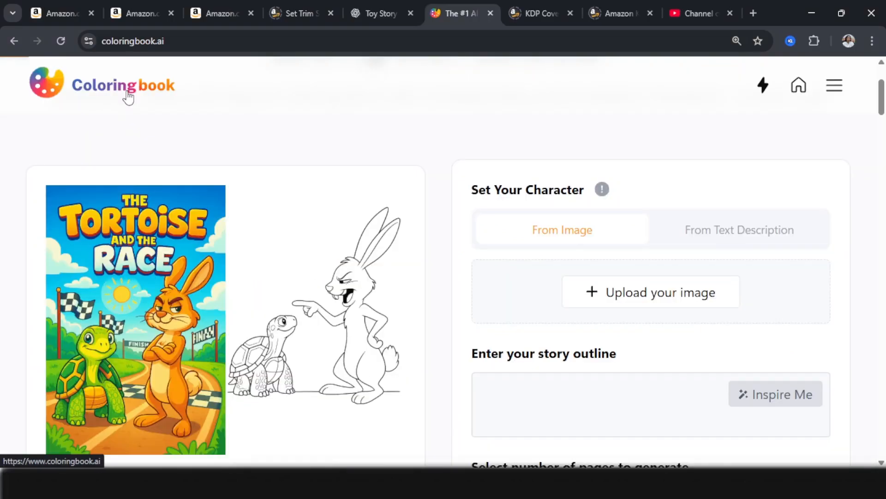
Step: Switch to Coloringbook.ai, go to its home page and open the Coloring Book Generator
left_click(127, 93)
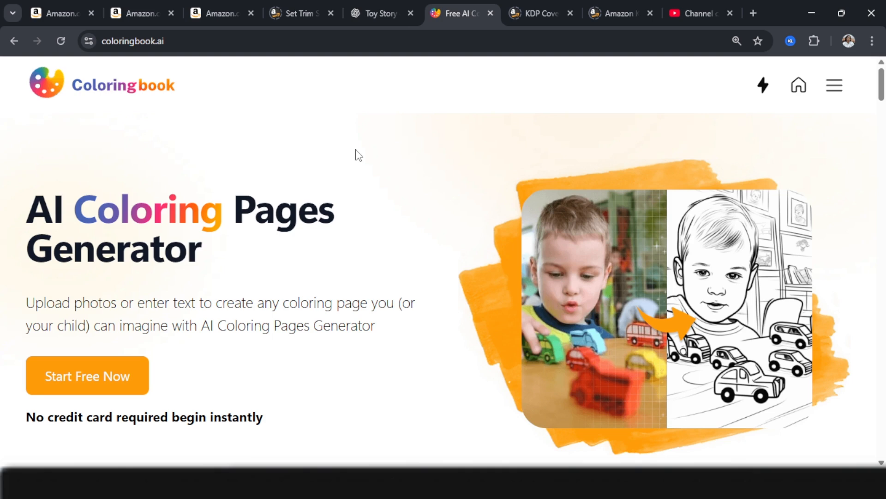
left_click(834, 97)
left_click(733, 362)
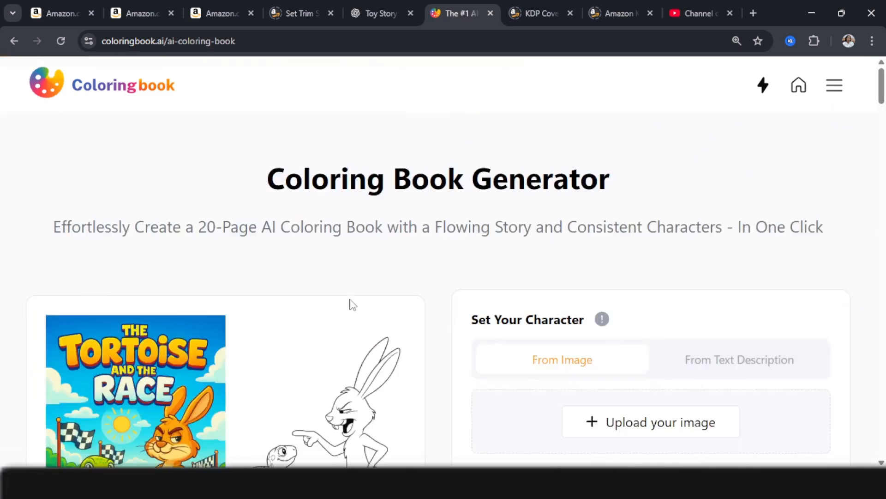
Step: Set the generator's character source to From Text Description
scroll(250, 314, "down", 1)
scroll(251, 315, "up", 1)
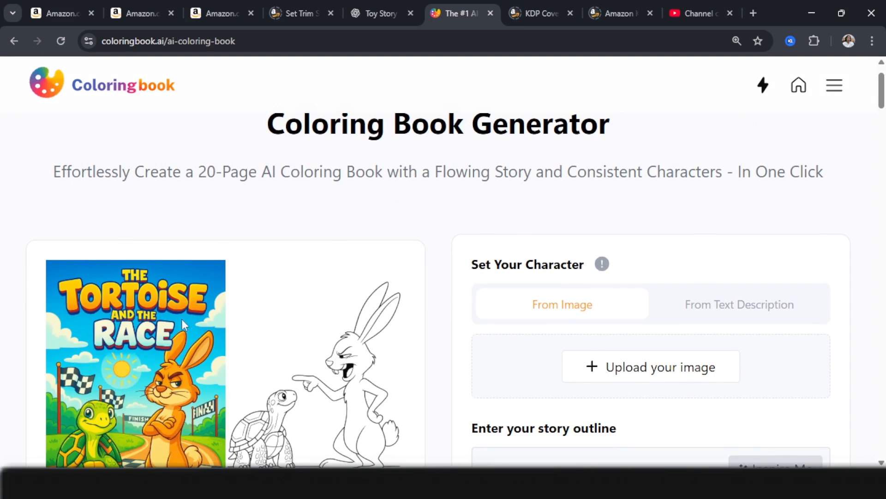
scroll(182, 318, "down", 1)
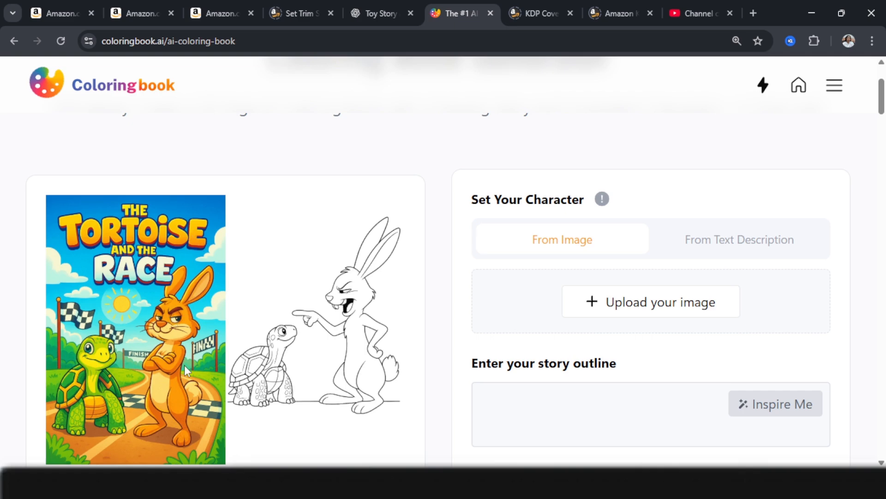
scroll(302, 327, "down", 1)
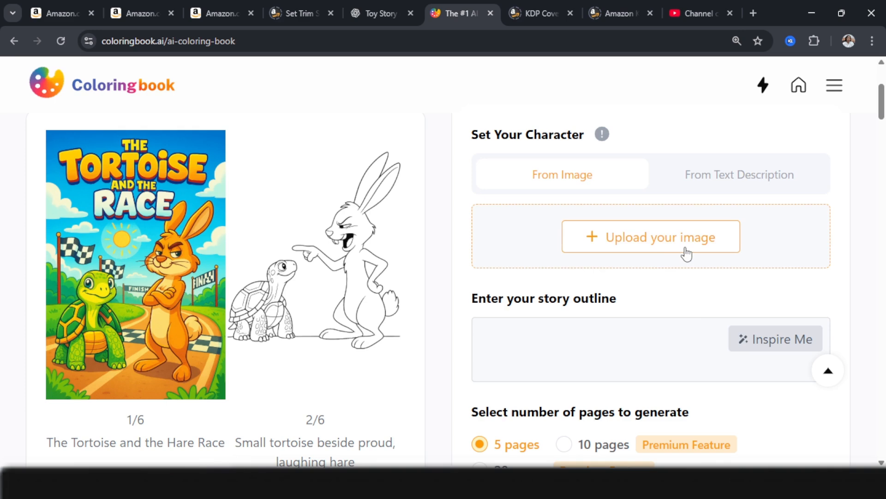
left_click(720, 187)
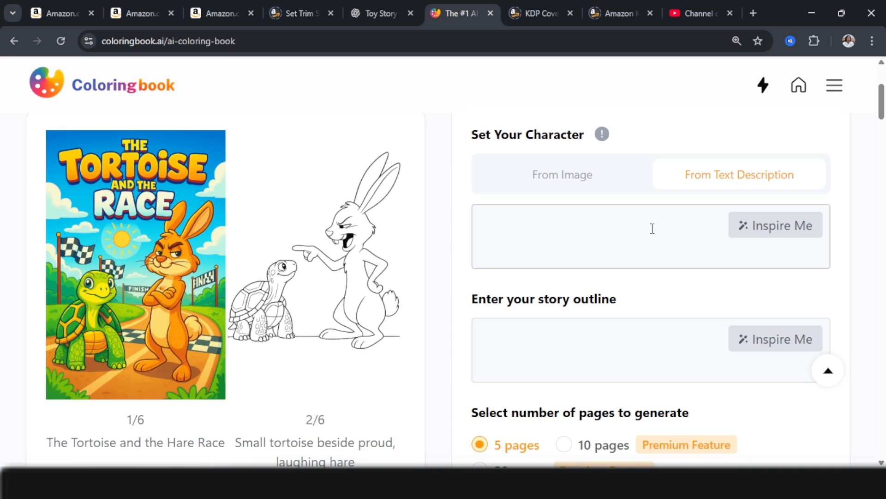
Step: Copy David's physical character description from the ChatGPT reply into the character description field of the Coloringbook.ai generator
key("ctrl+shift+Tab")
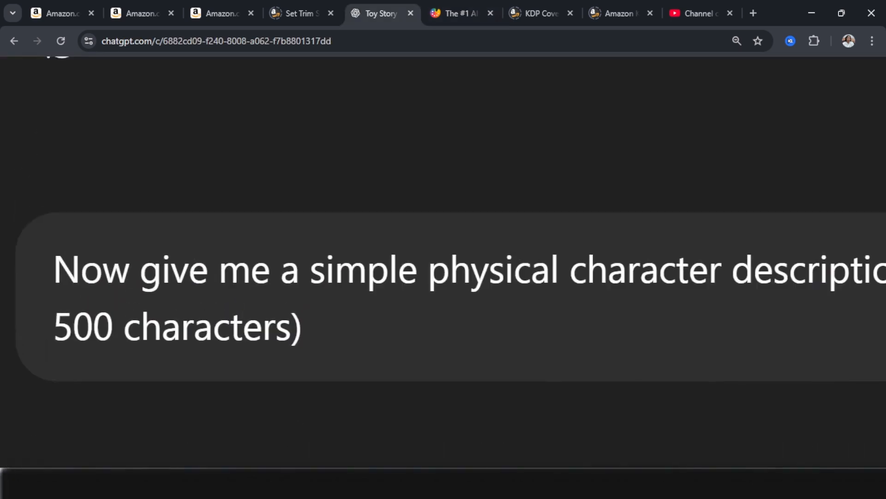
scroll(679, 343, "right", 1)
scroll(443, 295, "right", 4)
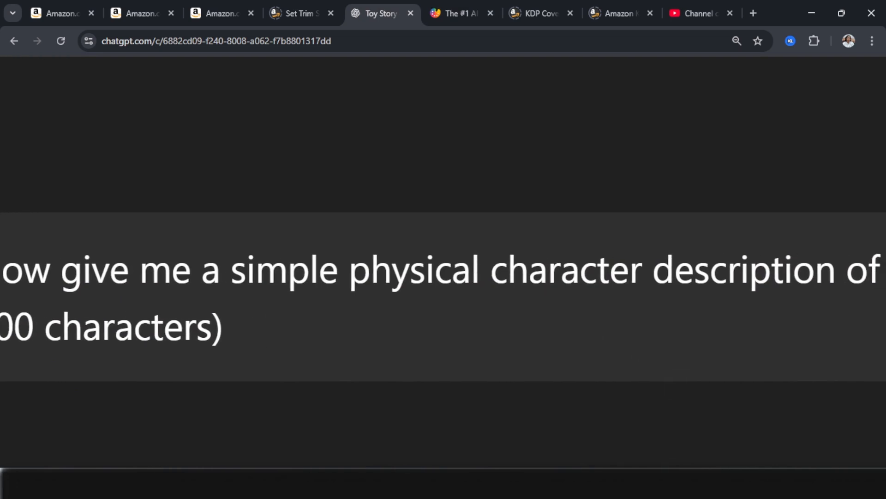
scroll(444, 295, "left", 6)
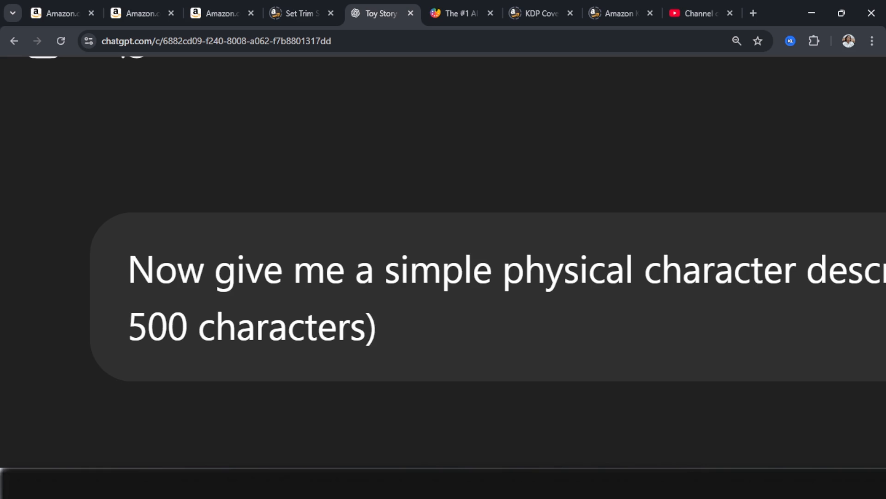
scroll(443, 262, "right", 3)
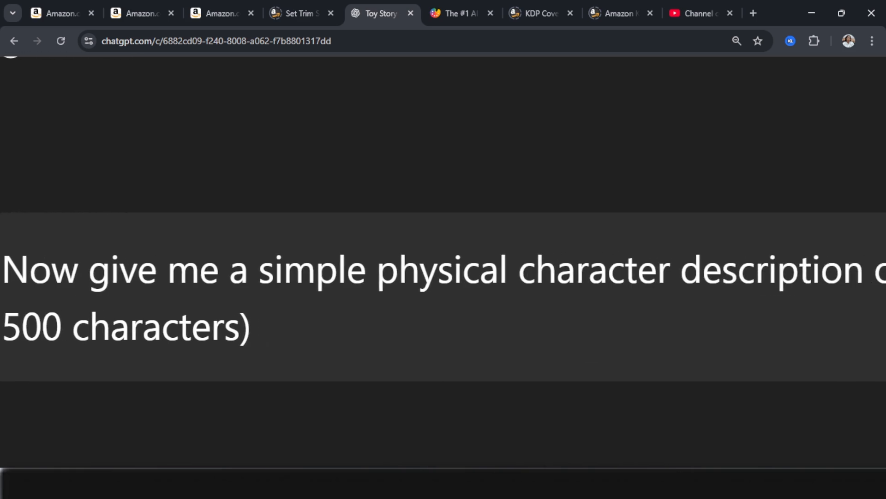
scroll(444, 296, "right", 3)
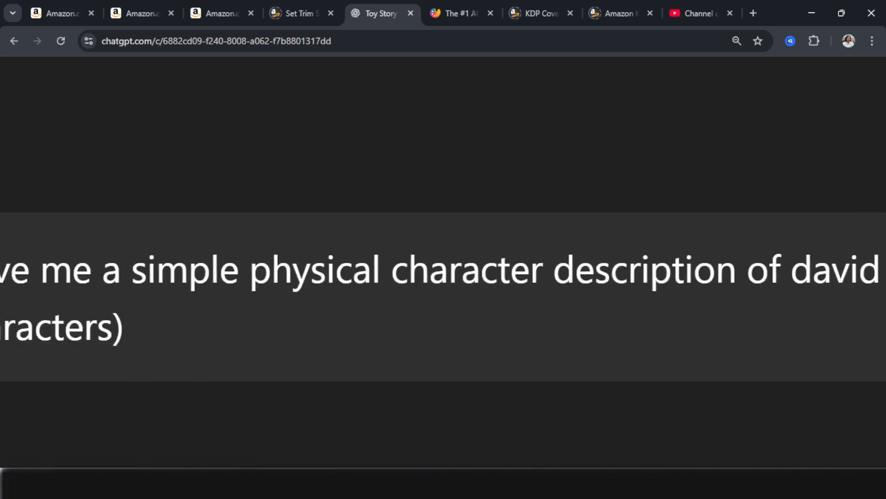
scroll(443, 297, "left", 3)
scroll(663, 291, "down", 3)
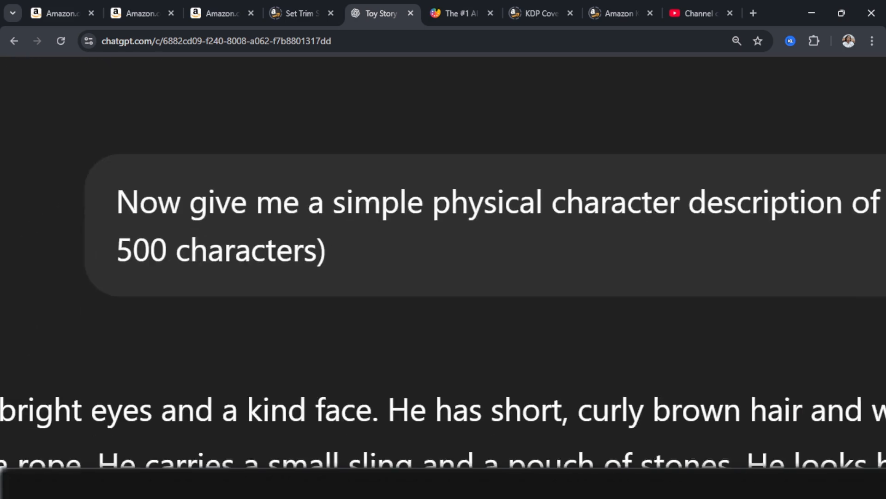
scroll(678, 286, "down", 3)
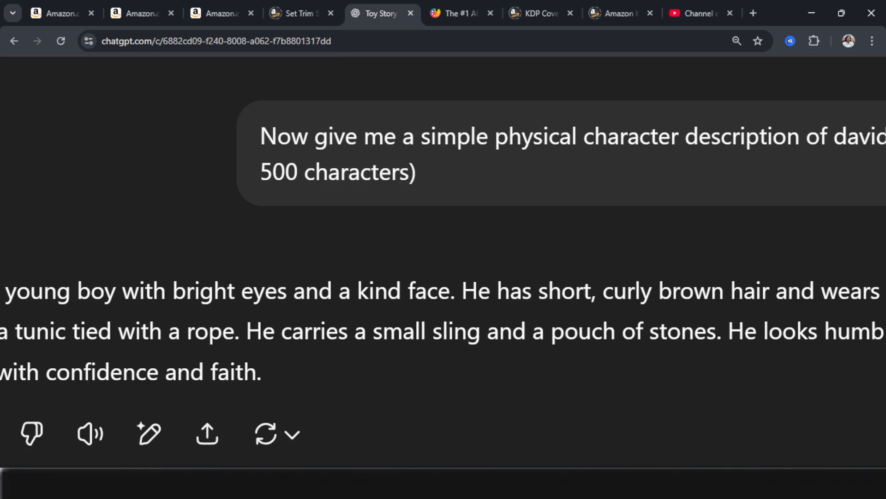
scroll(635, 171, "down", 2)
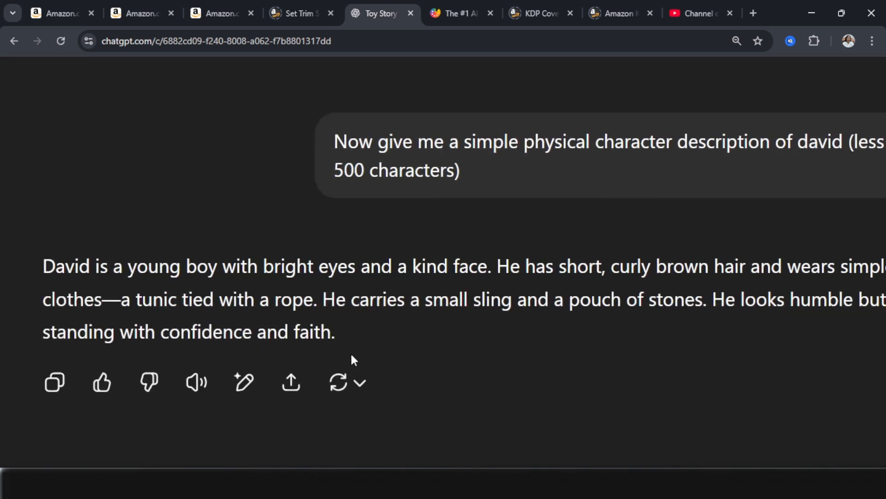
left_click_drag(350, 352, 43, 272)
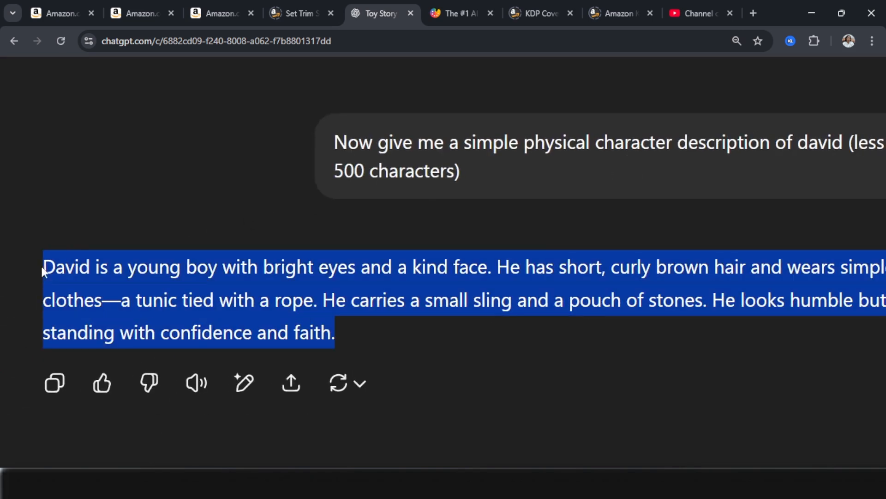
left_click(443, 12)
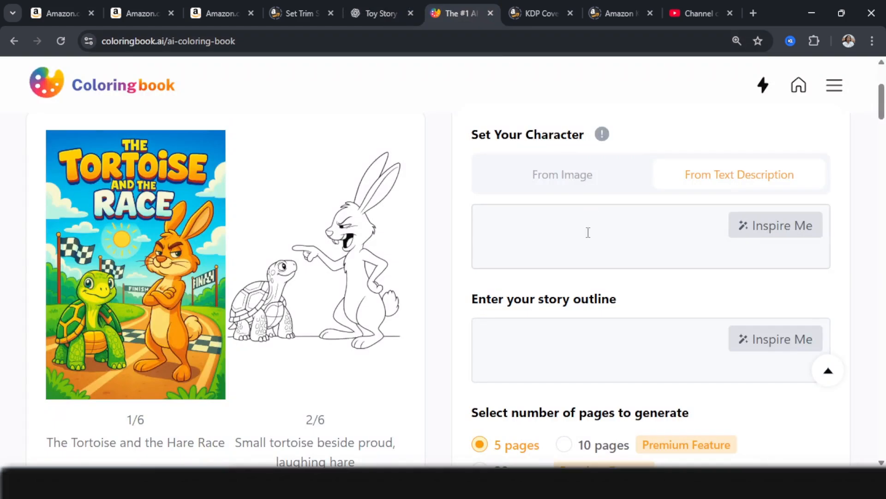
left_click(534, 223)
key("ctrl+v")
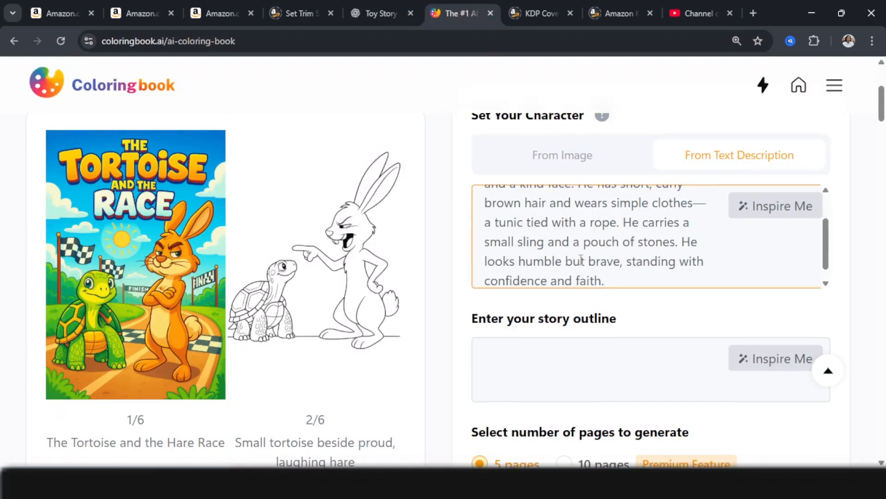
Step: Copy the David and Goliath story outline from the ChatGPT reply into the story outline field of the Coloringbook.ai generator
left_click(526, 361)
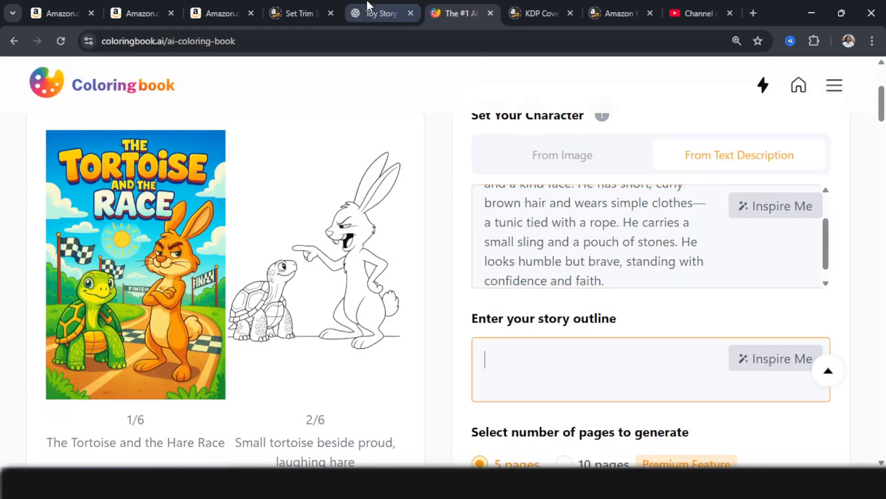
left_click(375, 13)
scroll(782, 155, "up", 3)
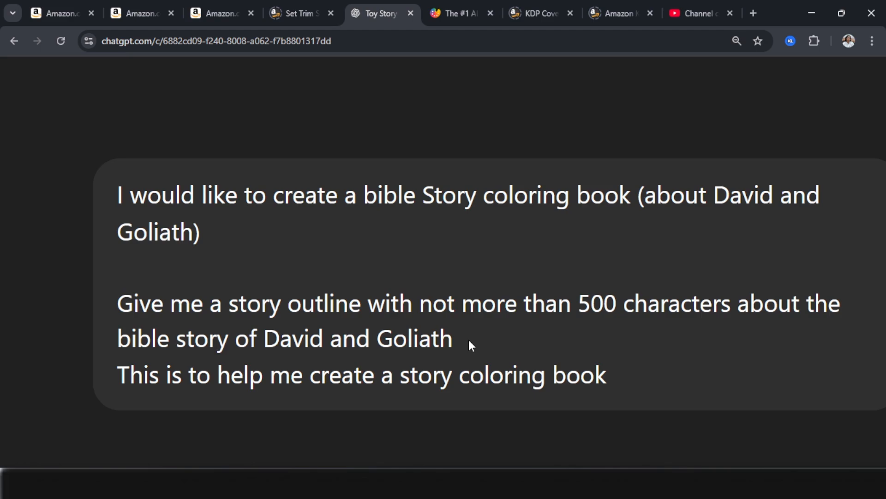
scroll(469, 339, "down", 10)
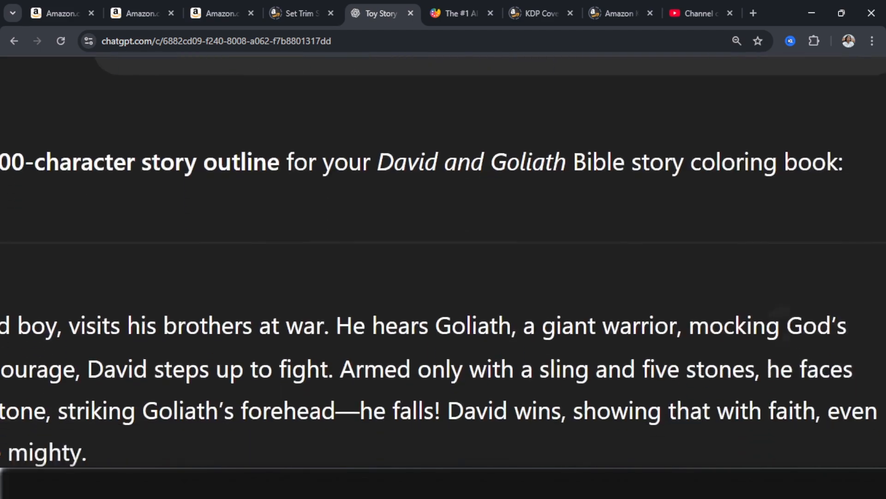
scroll(443, 262, "down", 4)
scroll(443, 262, "up", 5)
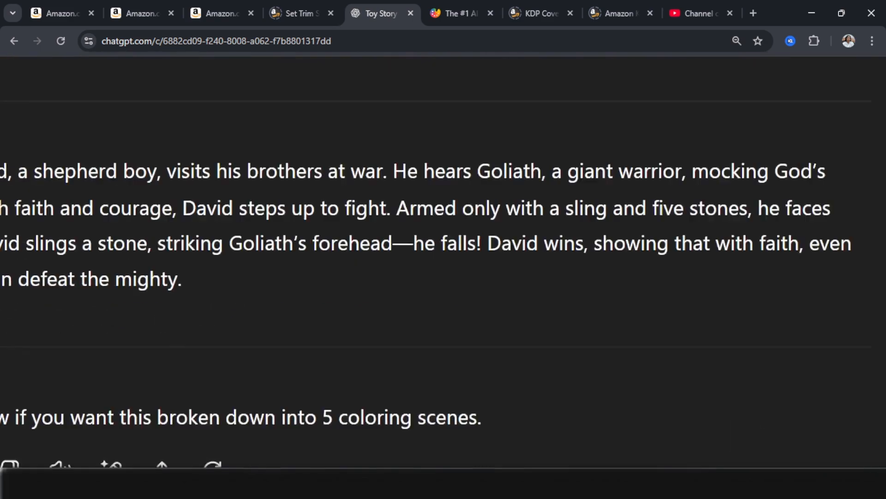
scroll(444, 262, "left", 3)
scroll(443, 262, "down", 1)
scroll(443, 262, "up", 2)
scroll(444, 262, "down", 1)
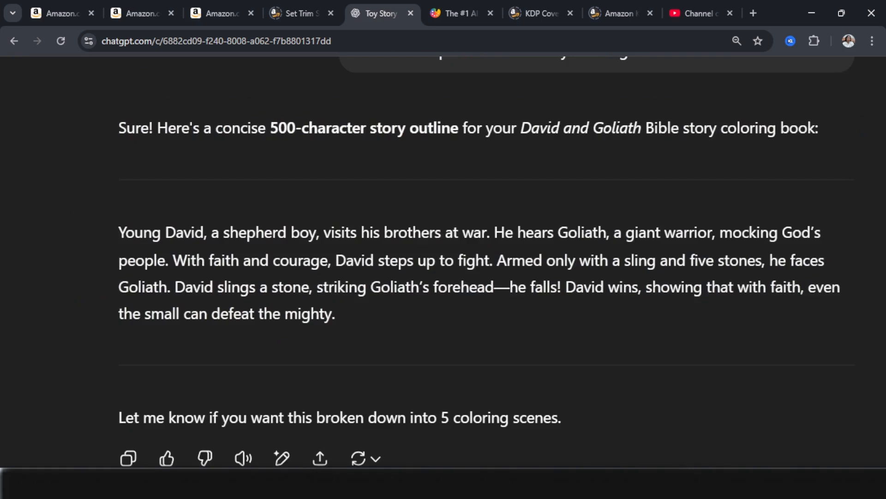
scroll(443, 263, "up", 2)
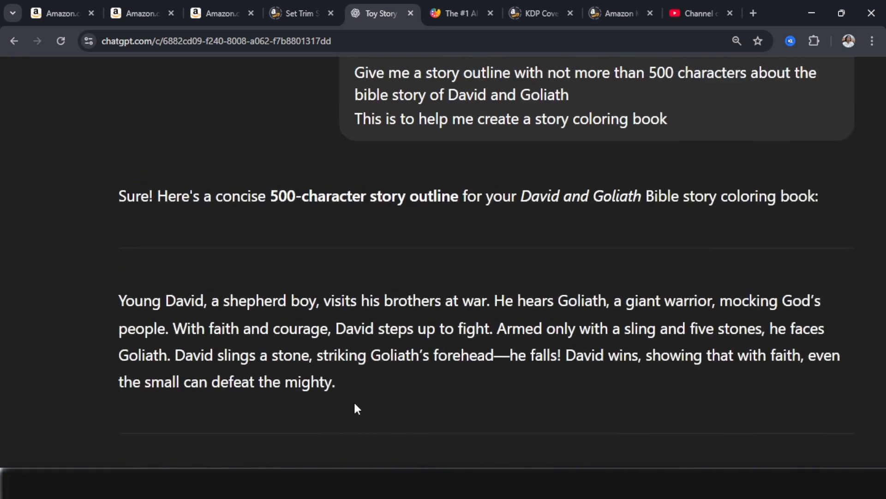
left_click_drag(352, 382, 110, 297)
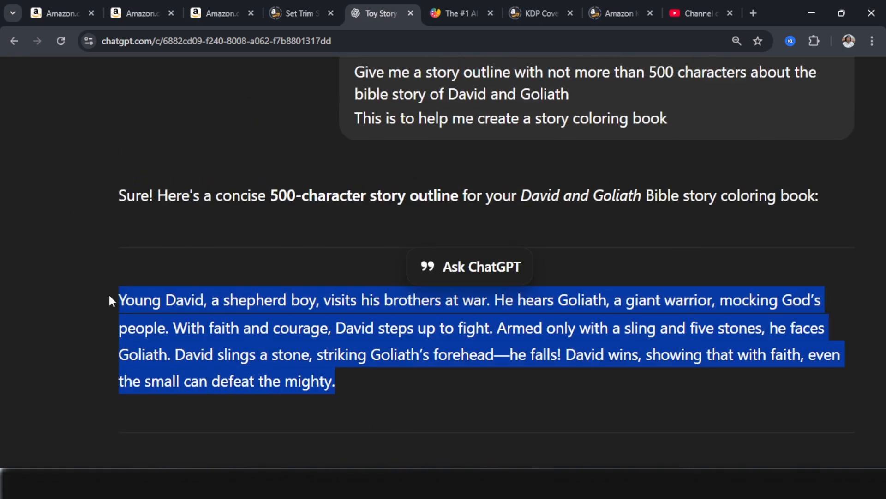
left_click(456, 14)
key("ctrl+v")
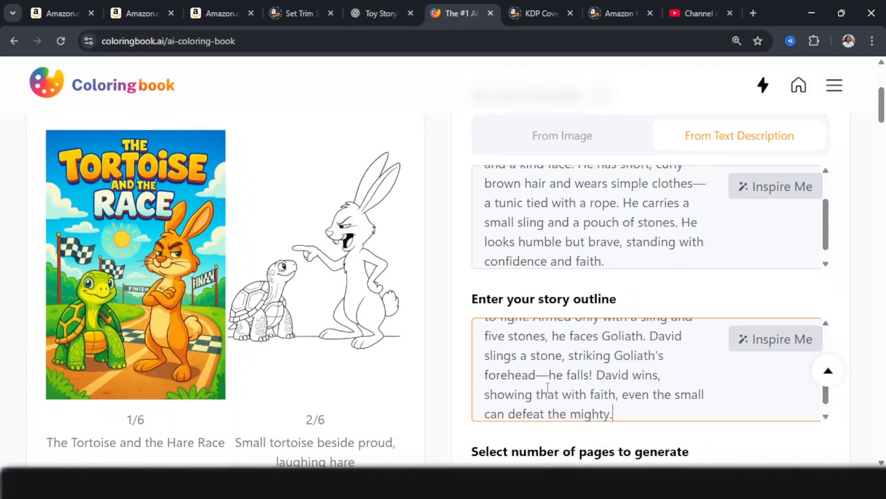
Step: Set the number of pages to generate to 10 and submit the book for generation
scroll(546, 378, "down", 3)
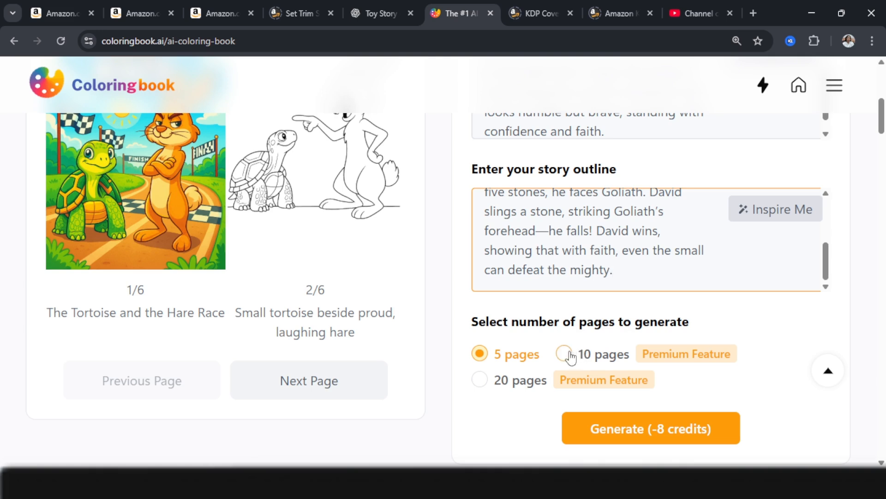
left_click(598, 355)
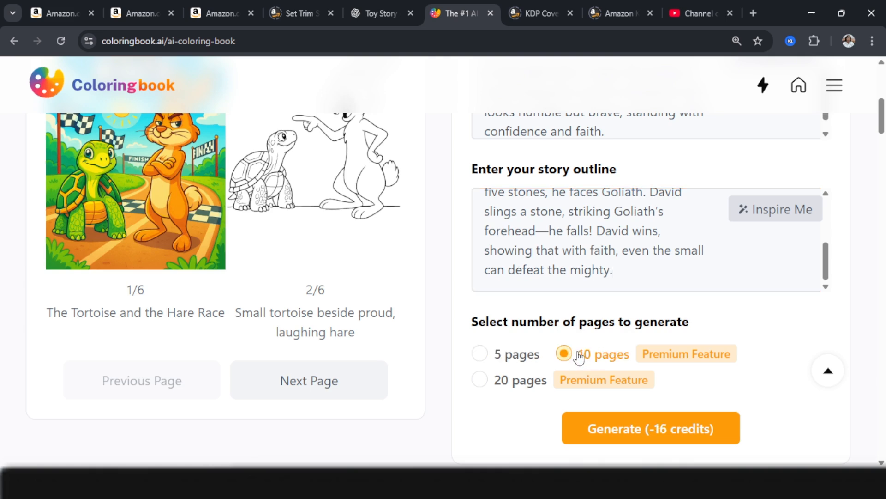
left_click(613, 436)
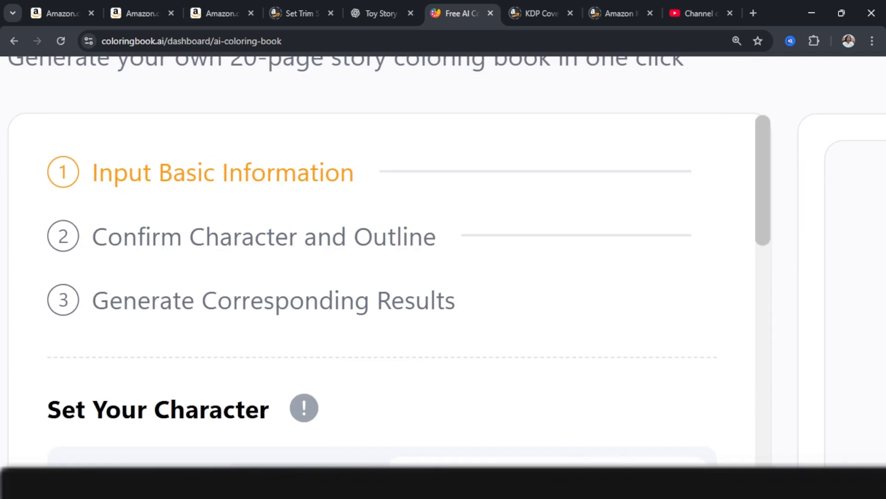
Step: Turn on Remove watermark in the basic information and generate the character designs with Default dimensions
scroll(409, 262, "down", 3)
scroll(409, 262, "down", 1)
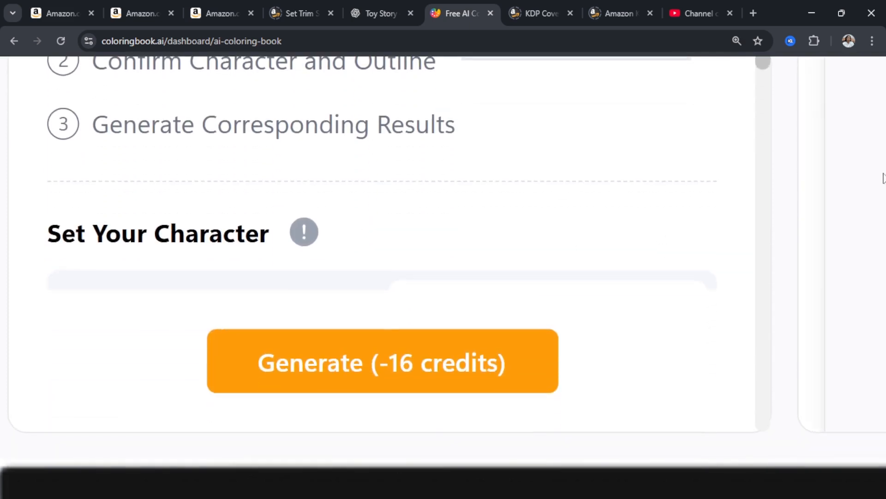
left_click_drag(761, 69, 779, 386)
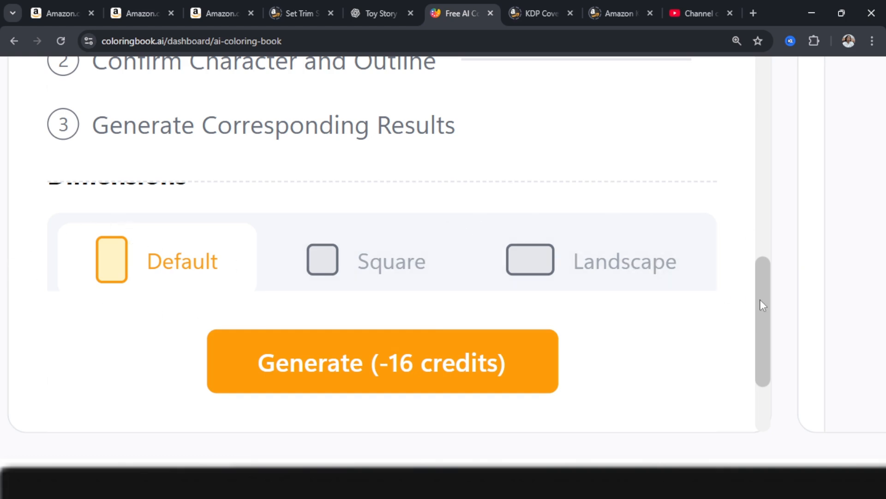
left_click_drag(760, 299, 704, 348)
left_click(90, 221)
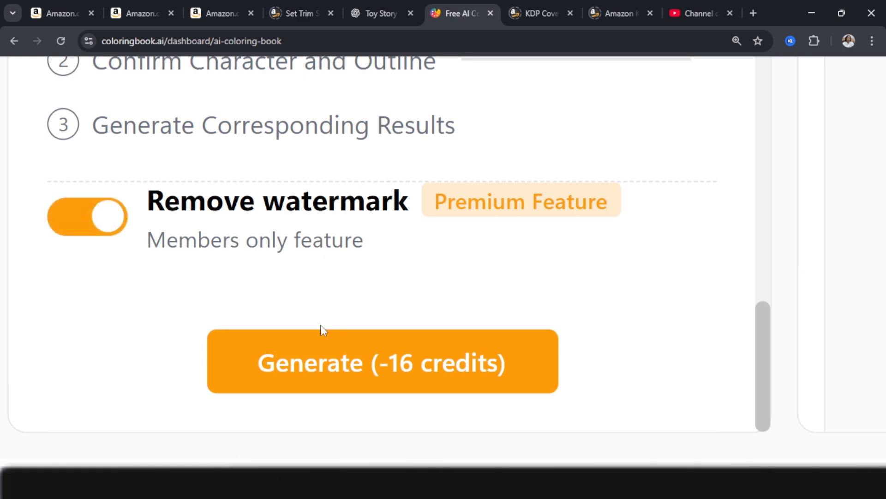
left_click(367, 376)
Step: Compare the generated David character designs, choose the second one and proceed to the storyline confirmation
scroll(532, 309, "down", 1)
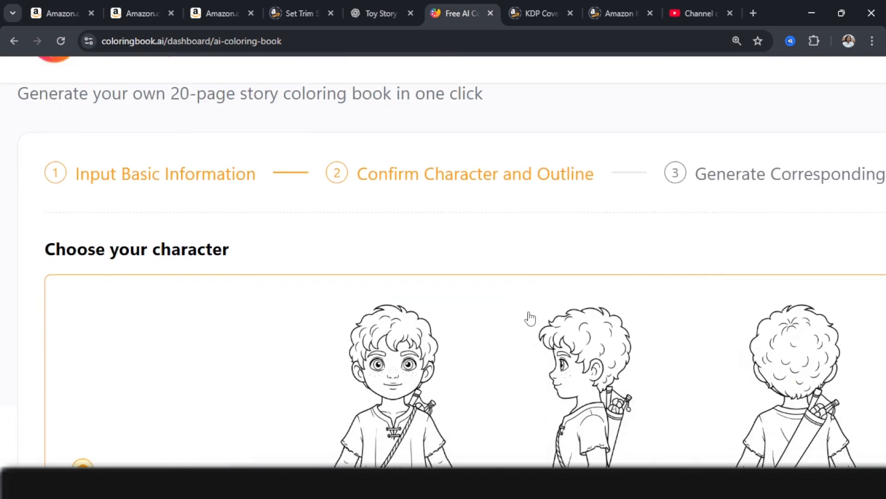
scroll(531, 319, "down", 3)
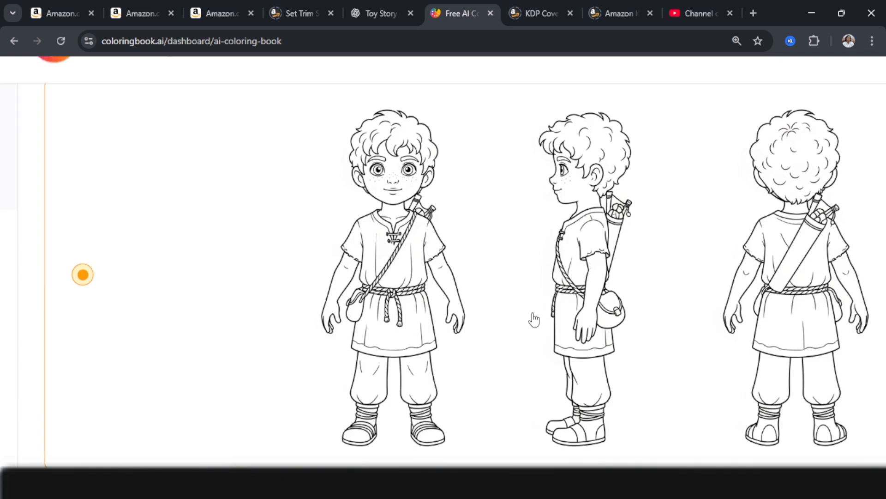
scroll(528, 295, "up", 1)
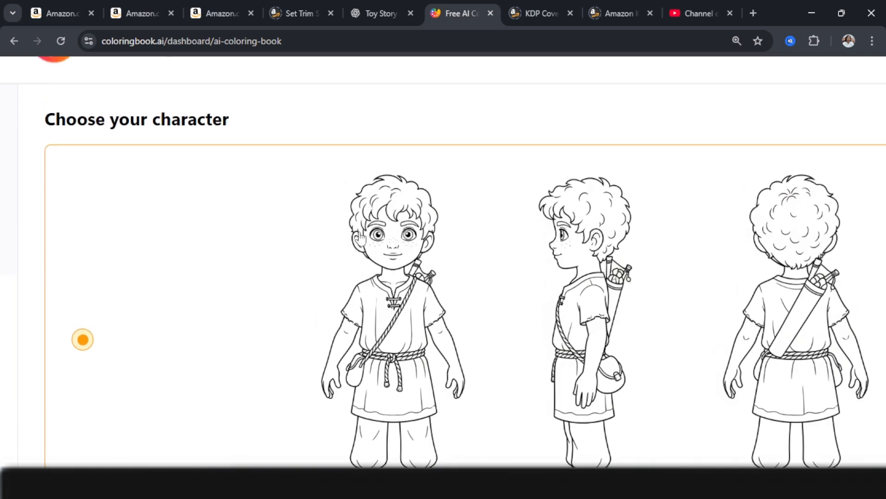
scroll(417, 314, "down", 1)
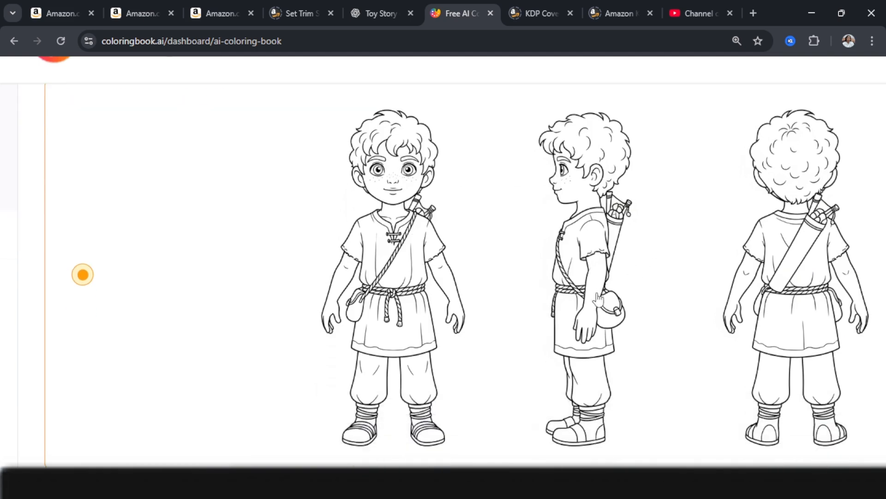
scroll(646, 309, "down", 5)
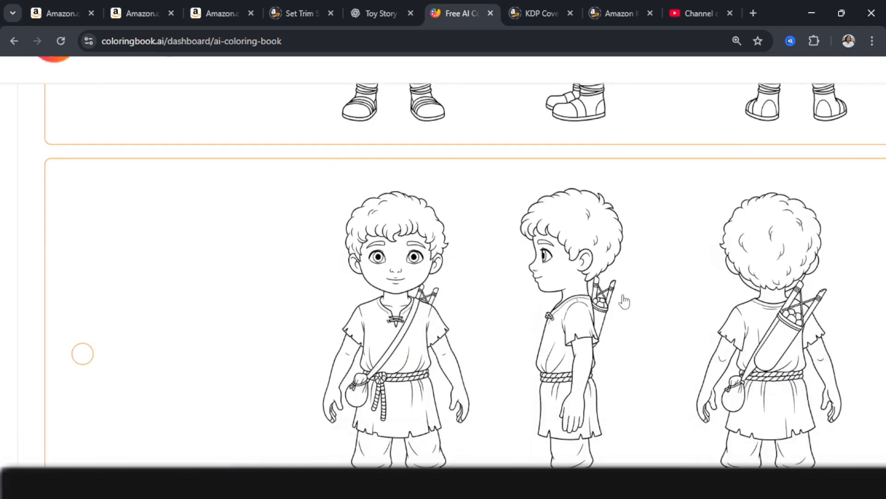
scroll(781, 337, "down", 1)
scroll(782, 336, "down", 5)
scroll(272, 333, "down", 1)
left_click(83, 290)
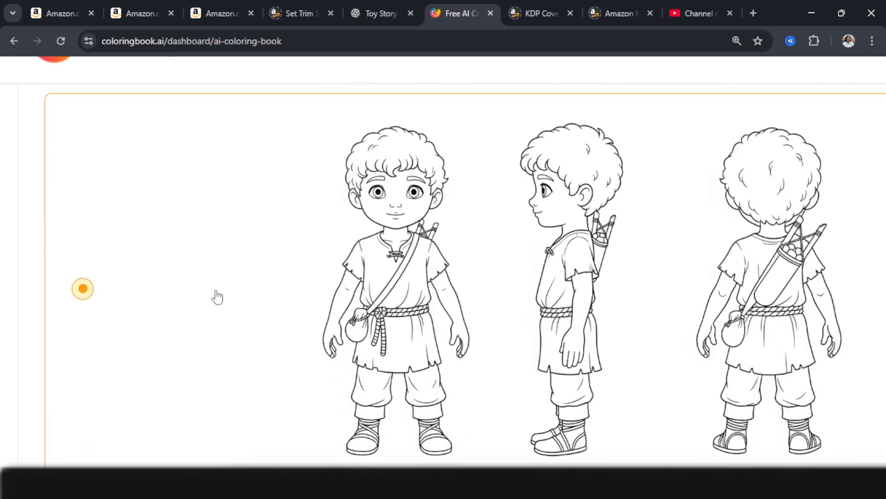
scroll(524, 244, "down", 5)
scroll(519, 218, "up", 2)
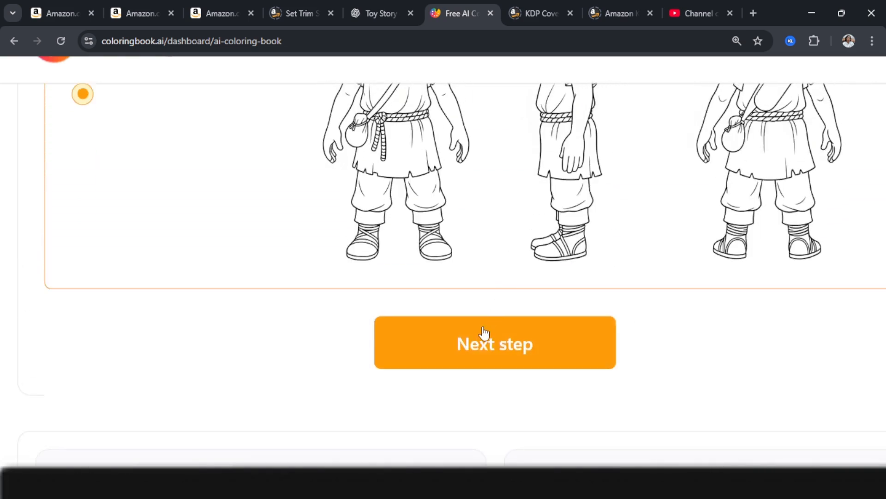
left_click(484, 336)
Step: Review the storyline's title and the scene descriptions from Page 1 to Page 10
key("ctrl+plus")
scroll(365, 290, "down", 2)
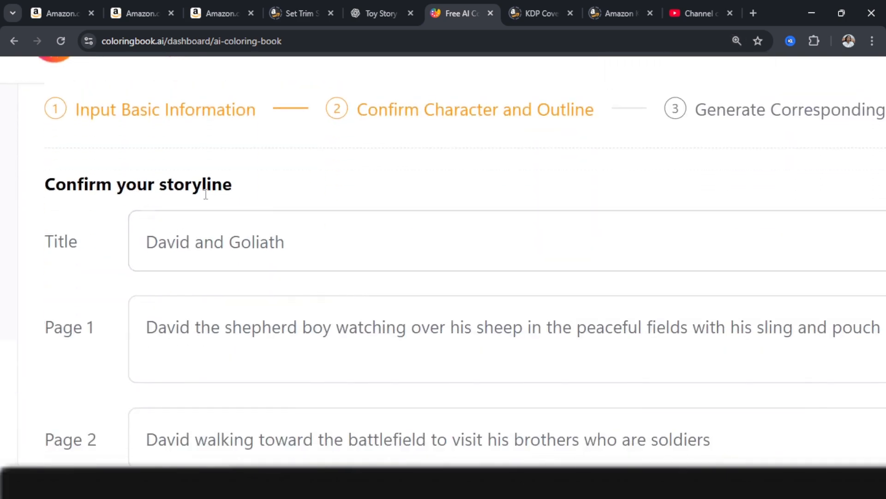
scroll(208, 322, "down", 2)
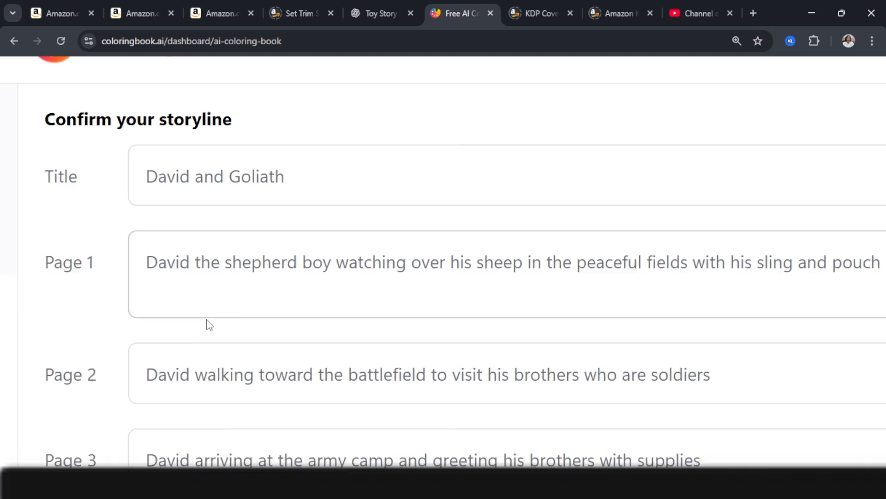
scroll(331, 279, "down", 10)
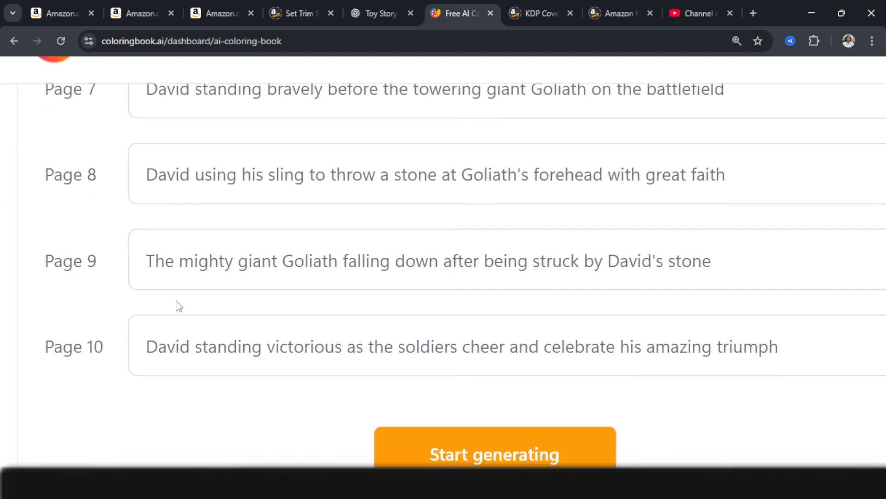
Step: Check the last scene descriptions of the David and Goliath storyline and start generating the coloring book
scroll(223, 262, "up", 5)
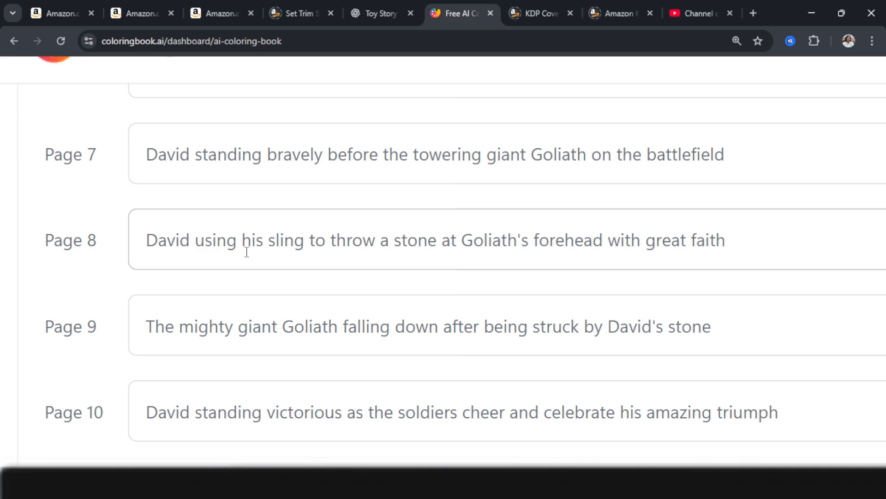
scroll(249, 252, "down", 5)
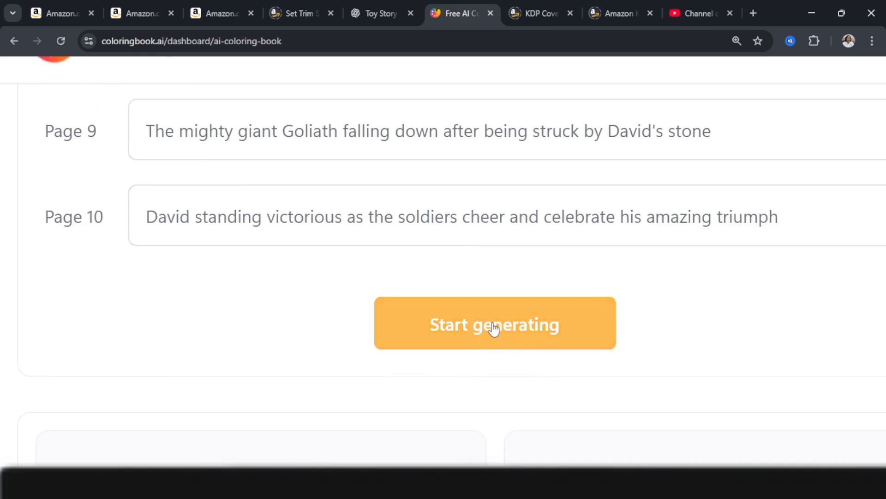
left_click(496, 334)
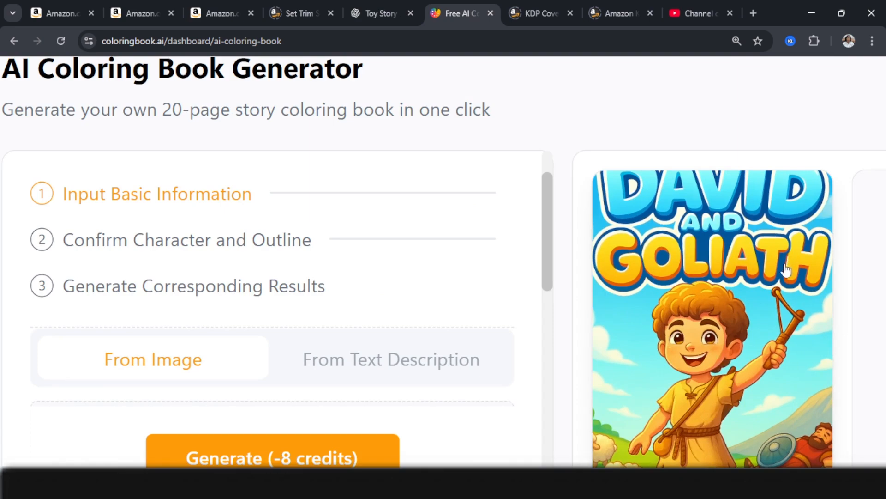
Step: Open the generated David and Goliath book and look through its cover and first coloring pages with their captions
scroll(745, 257, "down", 2)
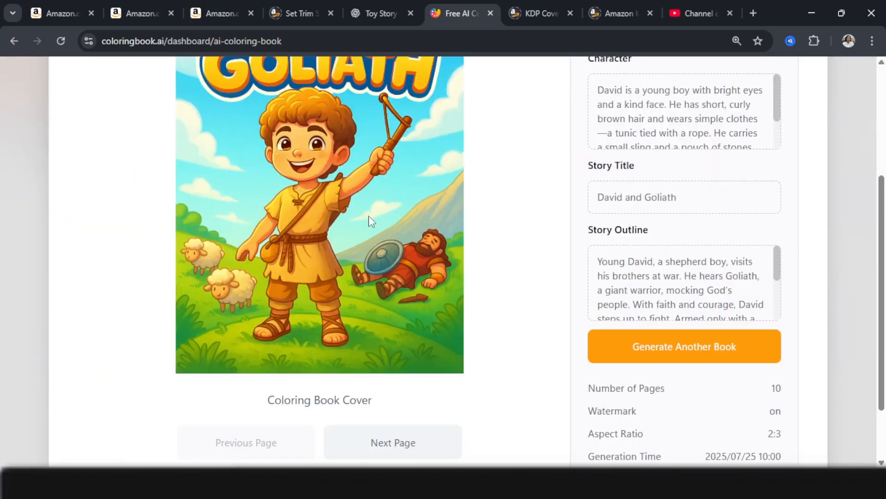
left_click(720, 266)
scroll(345, 340, "up", 3)
scroll(349, 330, "down", 5)
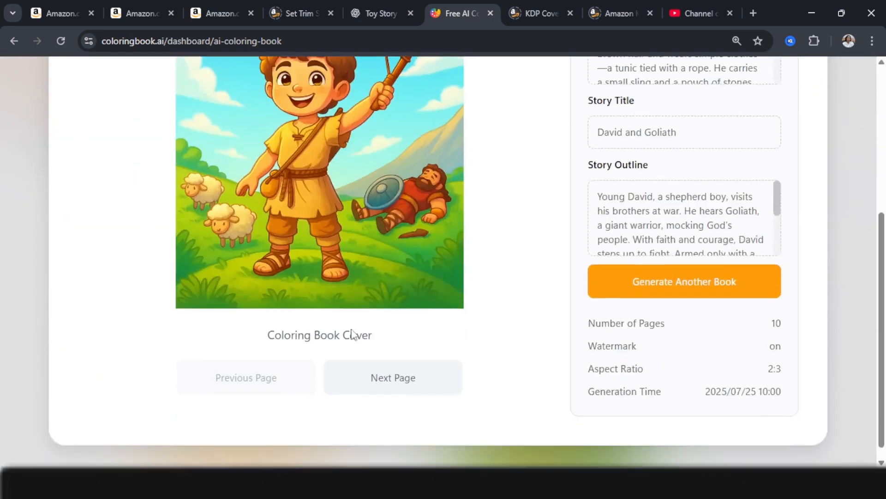
left_click(373, 366)
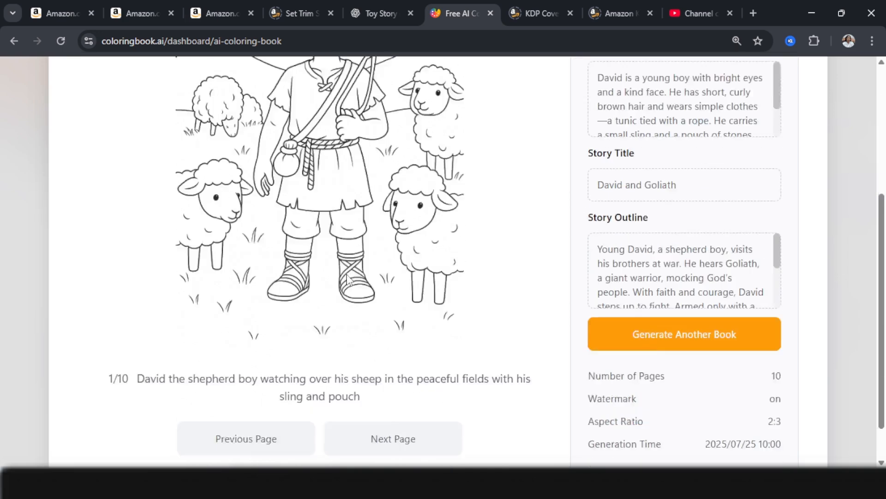
scroll(349, 277, "down", 5)
left_click(400, 371)
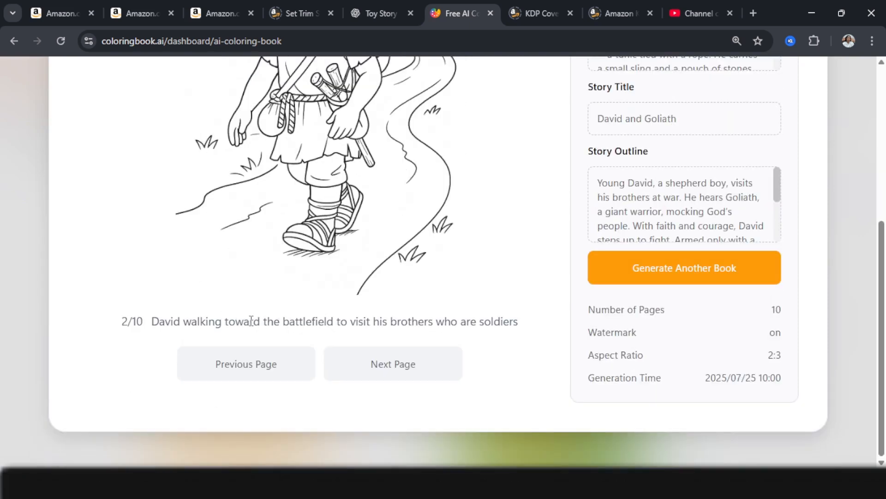
left_click(368, 367)
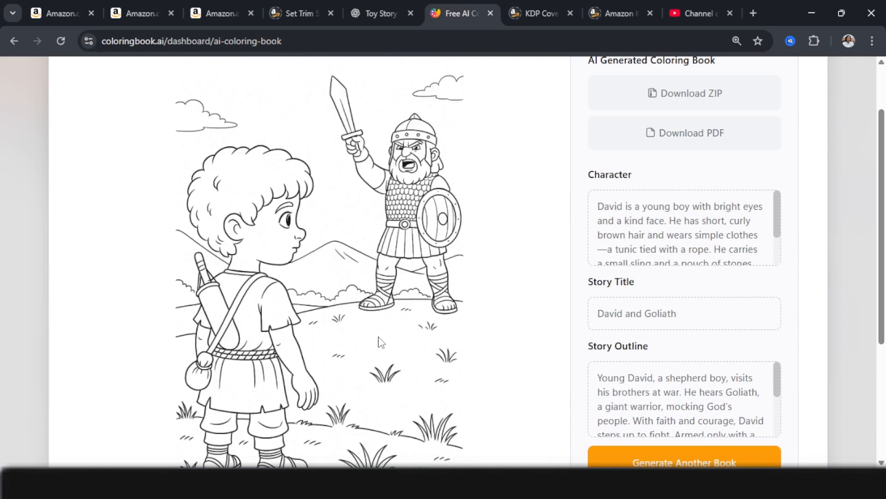
Step: Download the generated David and Goliath coloring book as a ZIP file
scroll(379, 342, "down", 3)
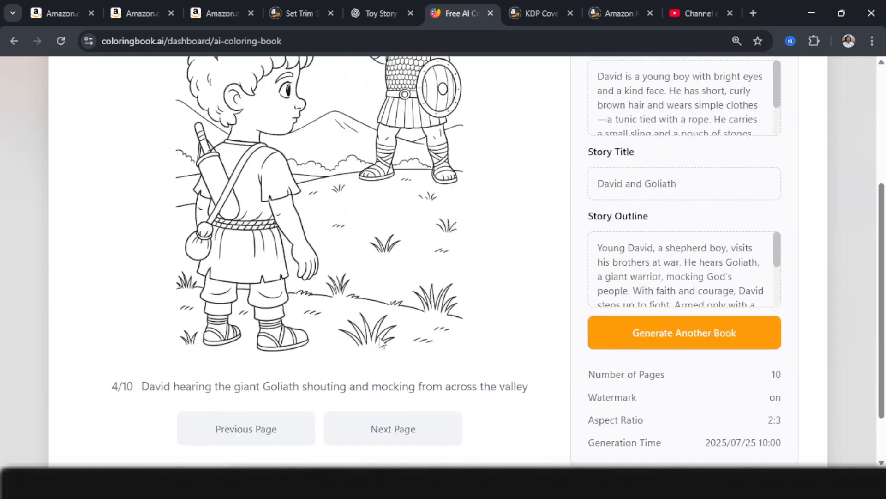
scroll(588, 301, "up", 4)
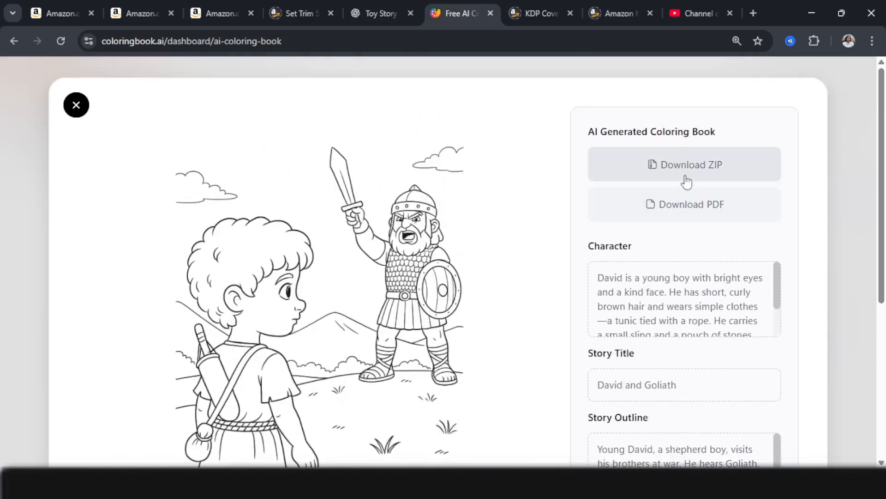
left_click(718, 176)
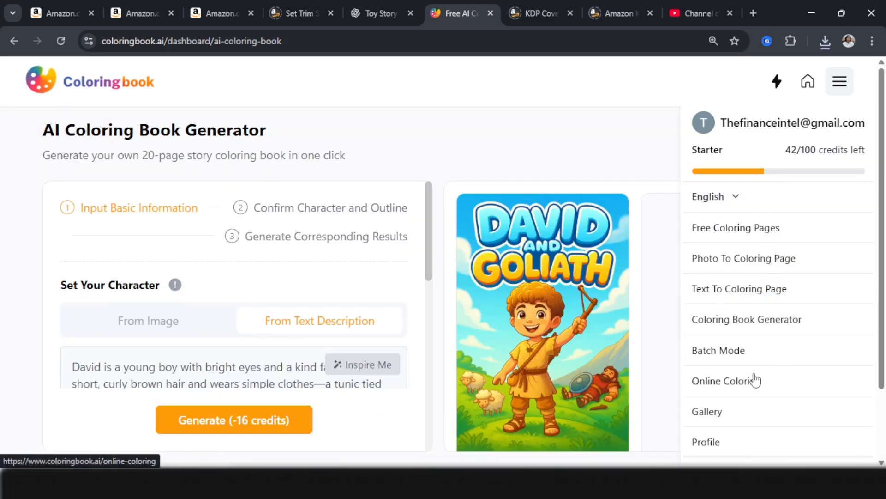
Step: Start another book in the Coloring Book Generator with the character set from a text description
left_click(712, 320)
scroll(627, 312, "down", 5)
scroll(534, 264, "up", 4)
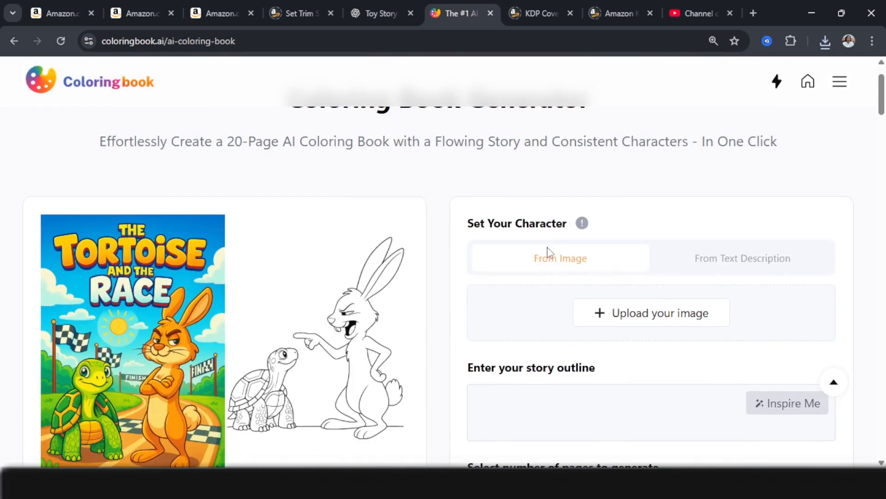
left_click(735, 260)
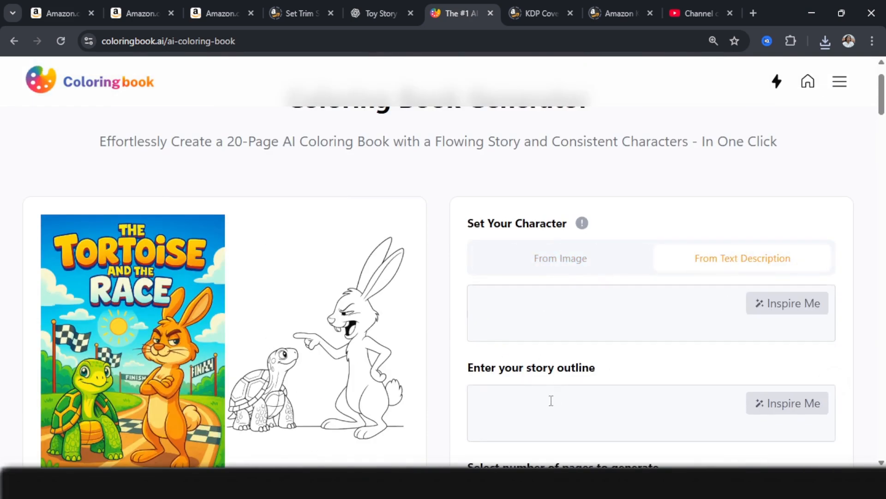
left_click(536, 412)
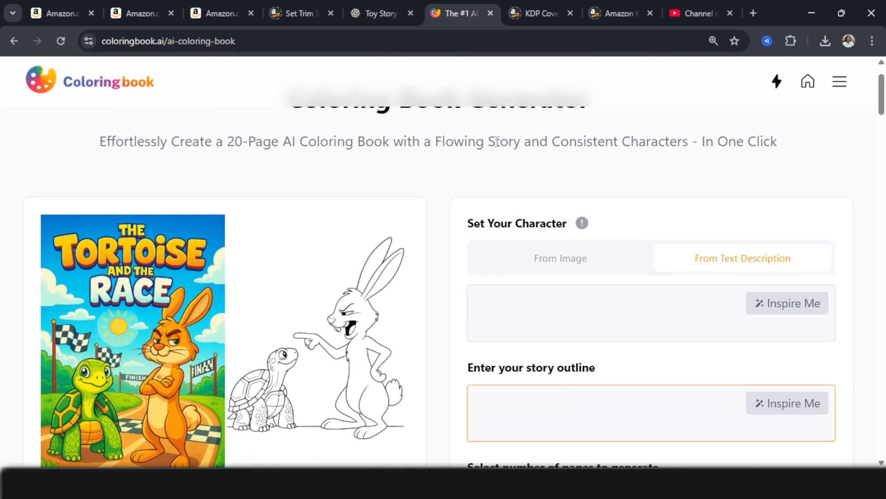
Step: In ChatGPT, reuse the earlier outline prompt for "solomon the wise king", keeping the 500-character limit, and send it
left_click(375, 13)
left_click_drag(642, 228, 365, 134)
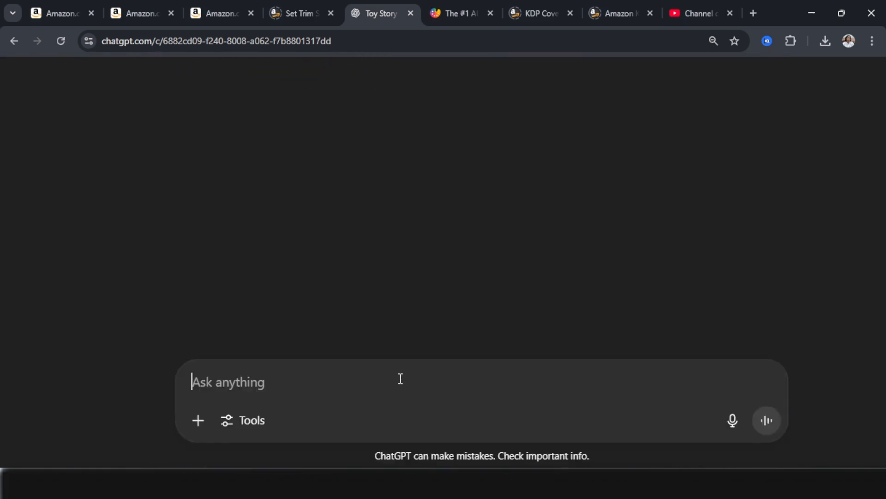
type("I would like to create a bible Story coloring book (about David and Goliath)  Give me a story outline with not more than 500 characters about the bible story of David and Goliath This is to help me create a story coloring book")
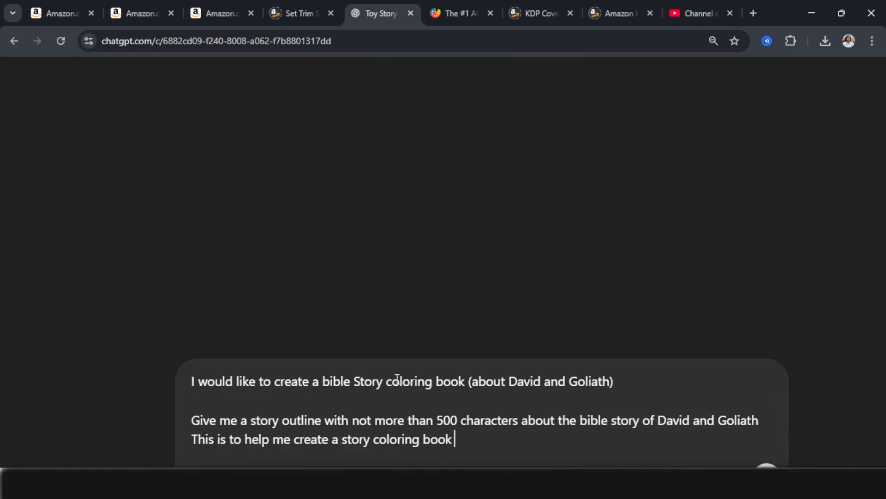
left_click_drag(505, 382, 613, 382)
type("solomon the wise king")
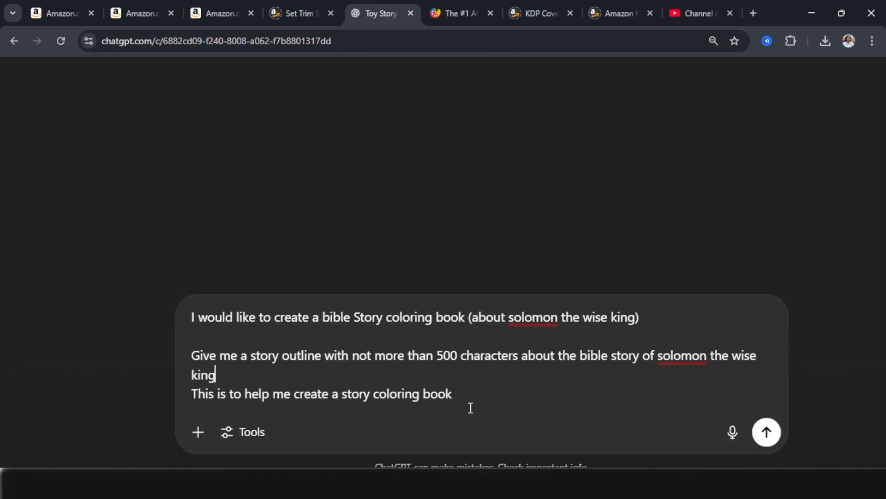
left_click(768, 426)
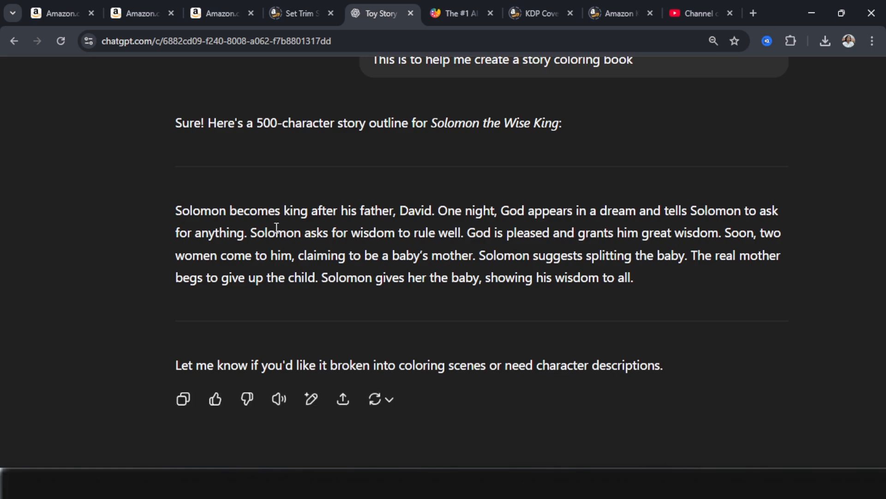
Step: Copy ChatGPT's Solomon story outline and paste it as the new book's story outline in Coloringbook.ai
left_click_drag(652, 284, 172, 206)
left_click(455, 13)
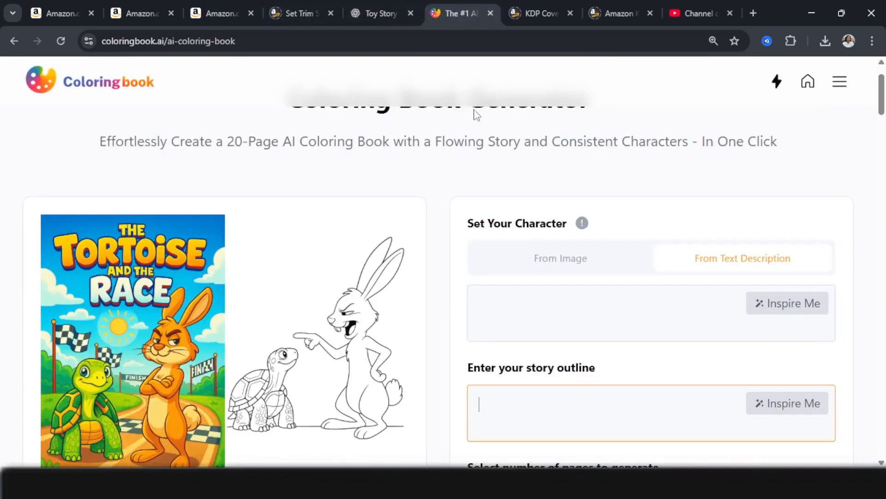
key("ctrl+v")
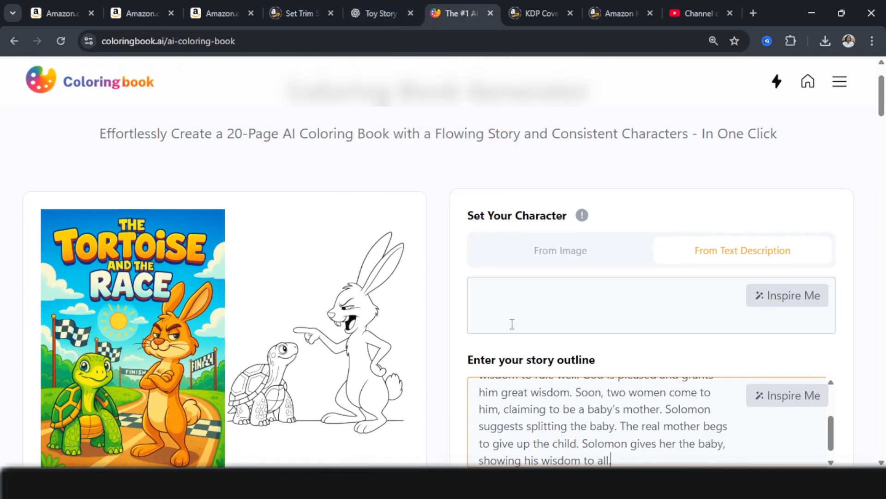
Step: Reuse the earlier David description prompt in ChatGPT to request a simple physical character description of solomon in less than 500 characters
left_click(376, 13)
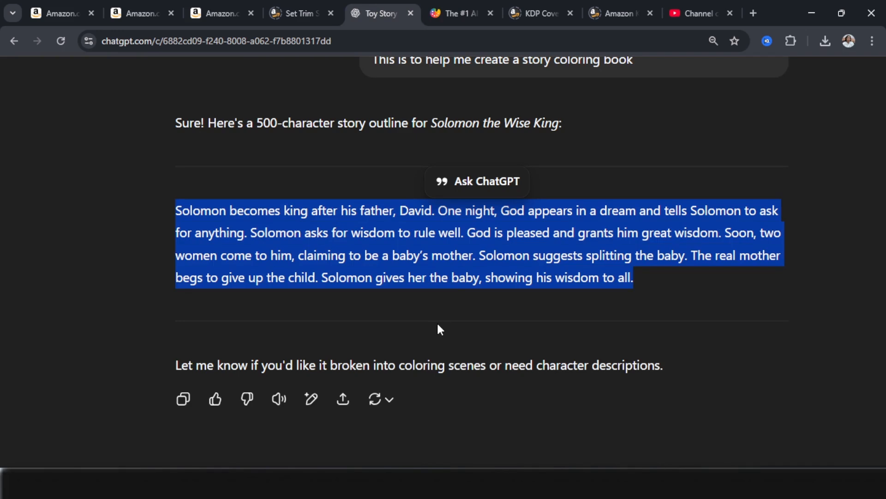
scroll(436, 322, "up", 8)
left_click_drag(459, 197, 367, 181)
key("ctrl+c")
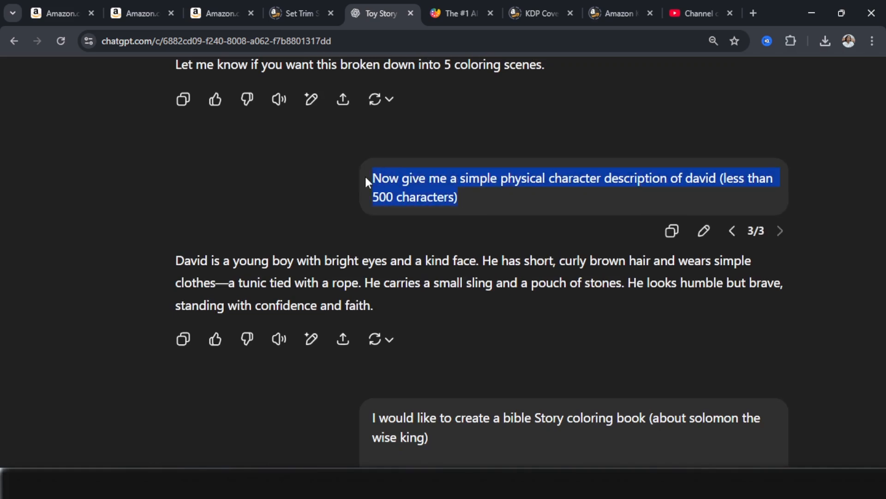
scroll(472, 222, "down", 15)
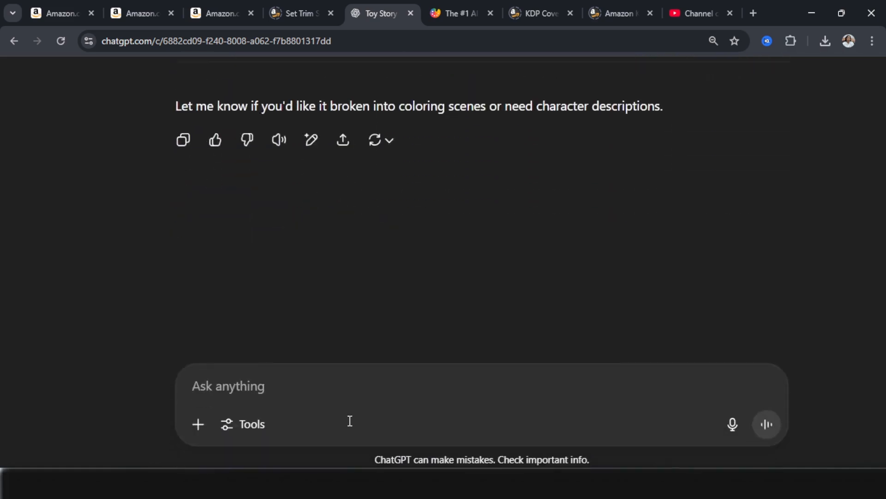
left_click(338, 381)
key("ctrl+v")
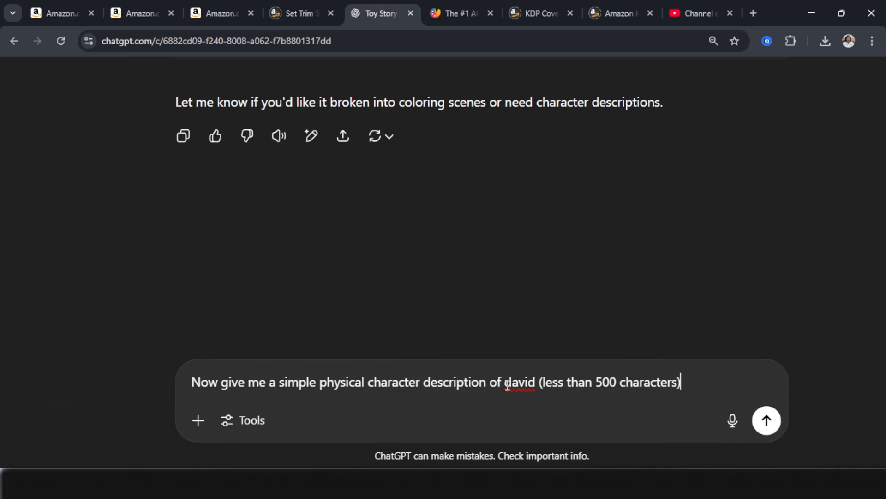
double_click(506, 382)
type("solomon")
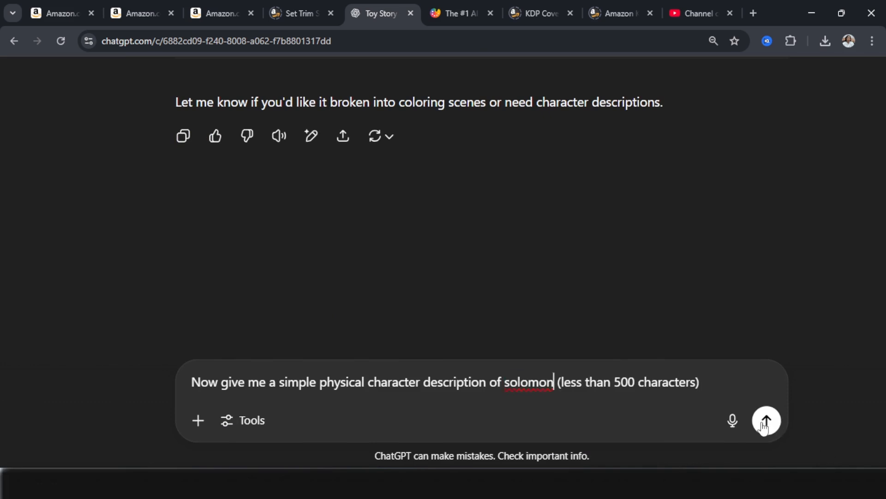
left_click(767, 420)
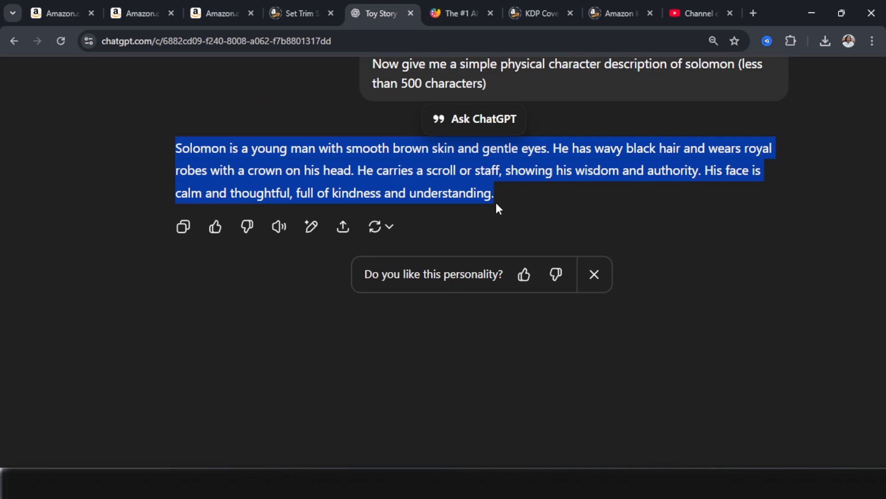
Step: Fill in the new book's character description in Coloringbook.ai with ChatGPT's description of Solomon
left_click(446, 14)
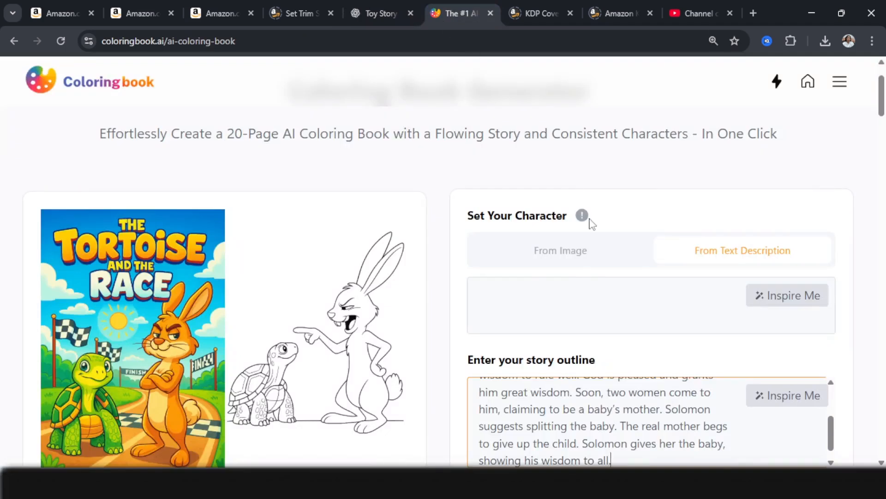
left_click(631, 295)
Step: Set the Solomon book to 10 pages and submit it for generation
scroll(631, 294, "down", 6)
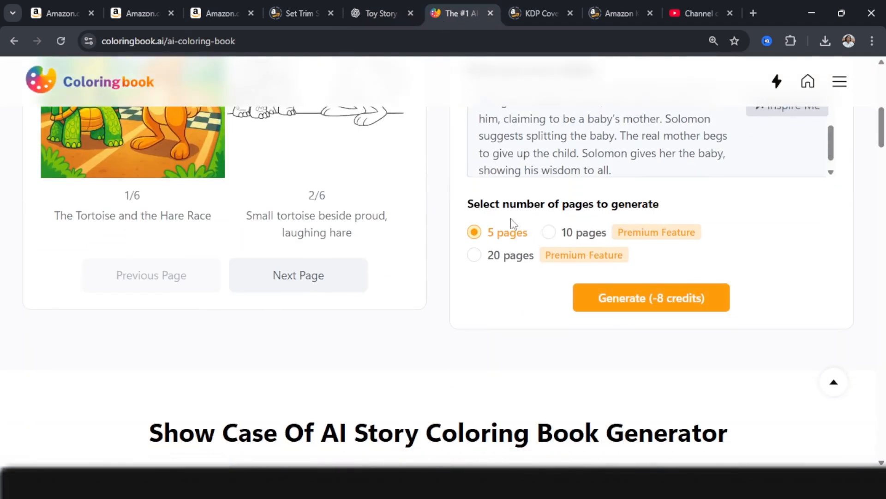
left_click(549, 232)
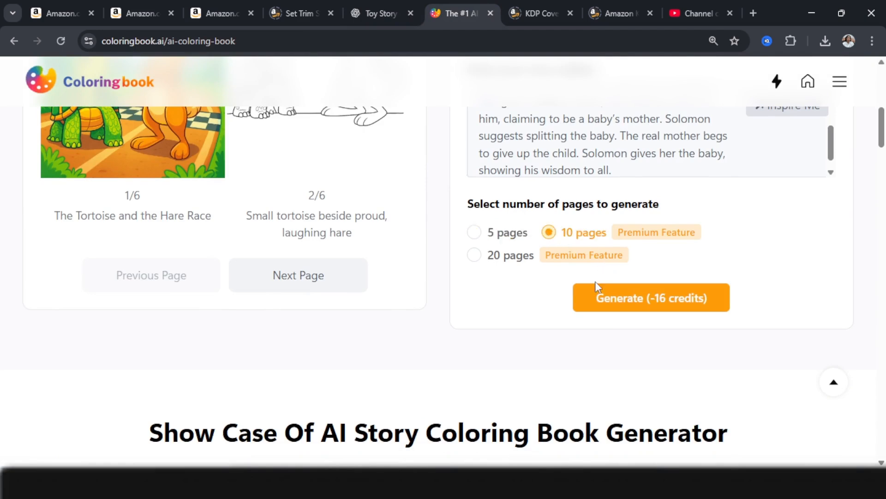
left_click(650, 302)
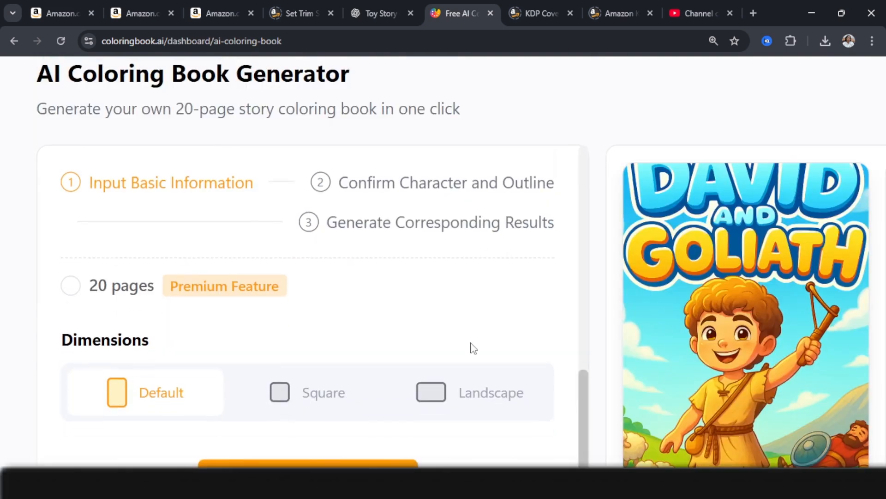
Step: Turn on Remove watermark for the Solomon book and generate its character designs with Default dimensions
scroll(188, 360, "down", 1)
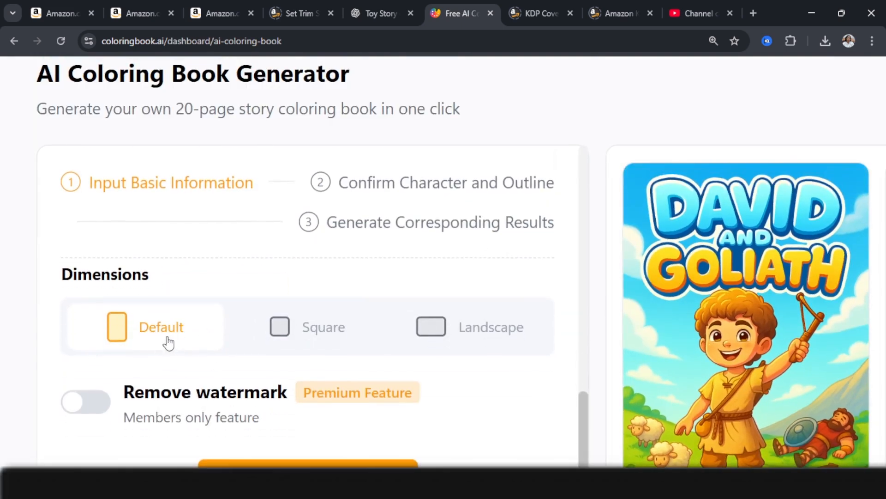
left_click(98, 403)
scroll(185, 374, "down", 2)
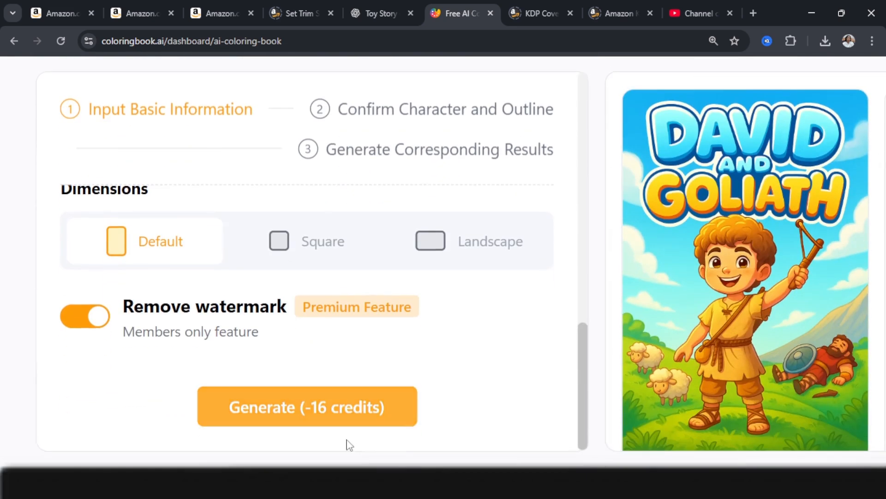
left_click(317, 415)
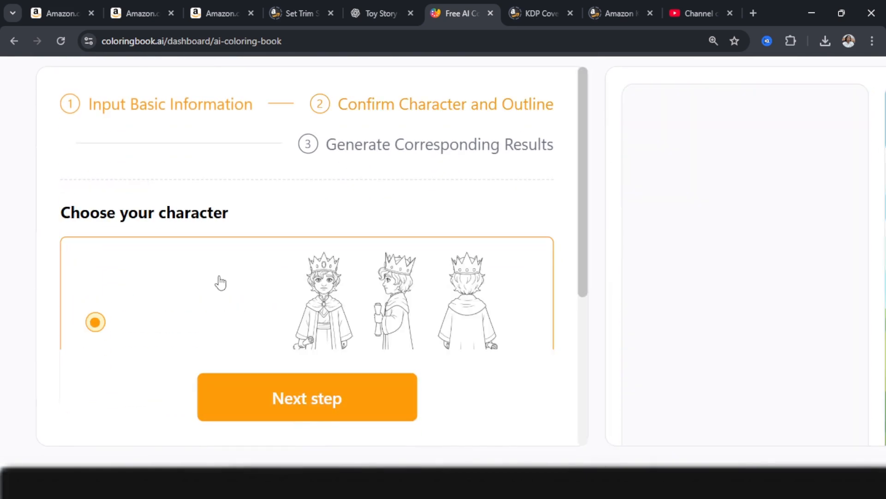
Step: Examine the generated Solomon character designs up close and continue to the storyline with the selected one
key("ctrl+plus")
key("ctrl+plus")
key("ctrl+plus")
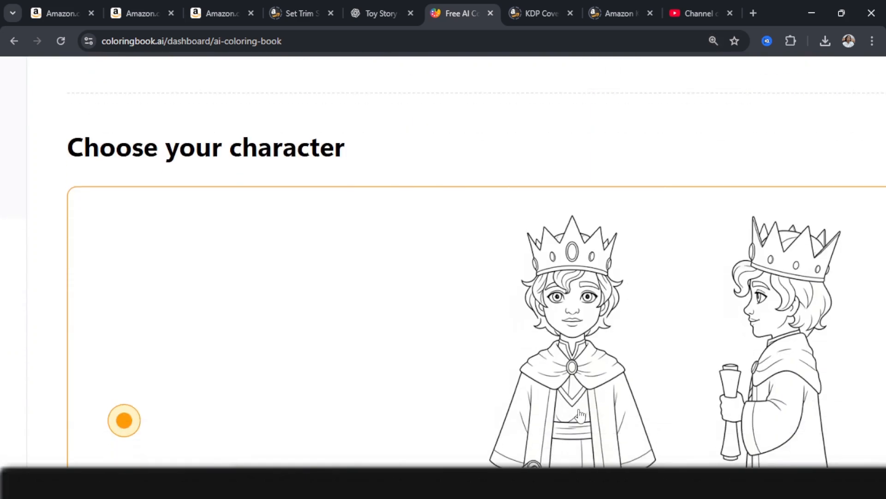
scroll(581, 414, "down", 1)
scroll(565, 381, "down", 3)
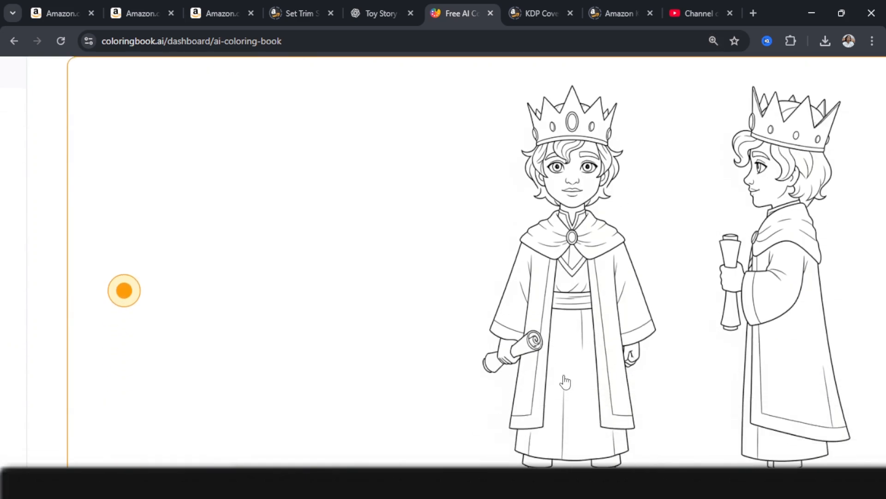
scroll(565, 381, "up", 1)
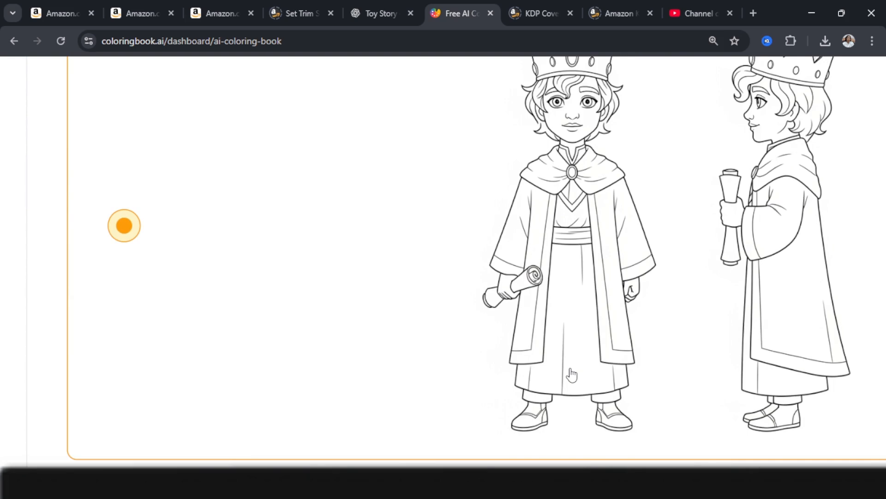
scroll(572, 374, "right", 5)
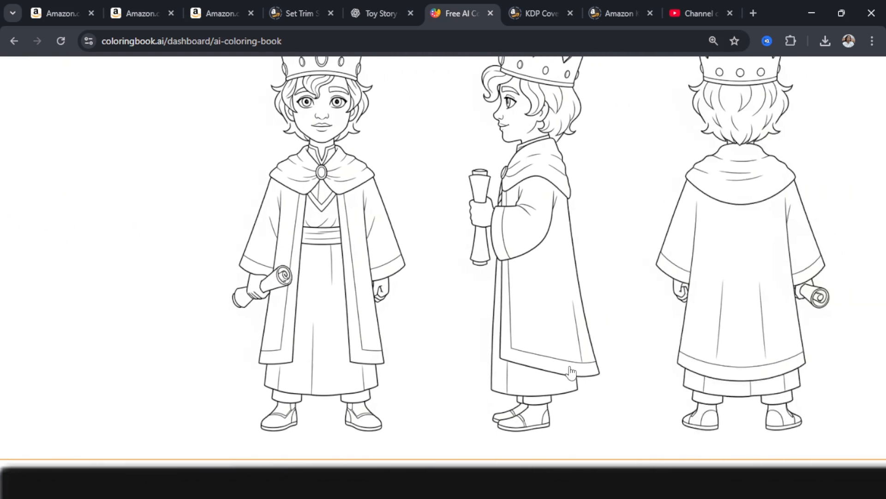
scroll(570, 367, "up", 1)
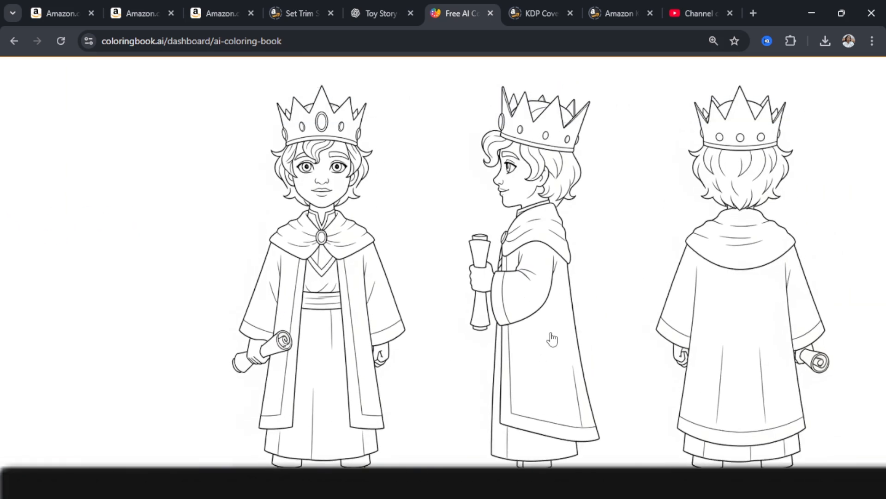
scroll(402, 331, "down", 4)
scroll(402, 332, "down", 5)
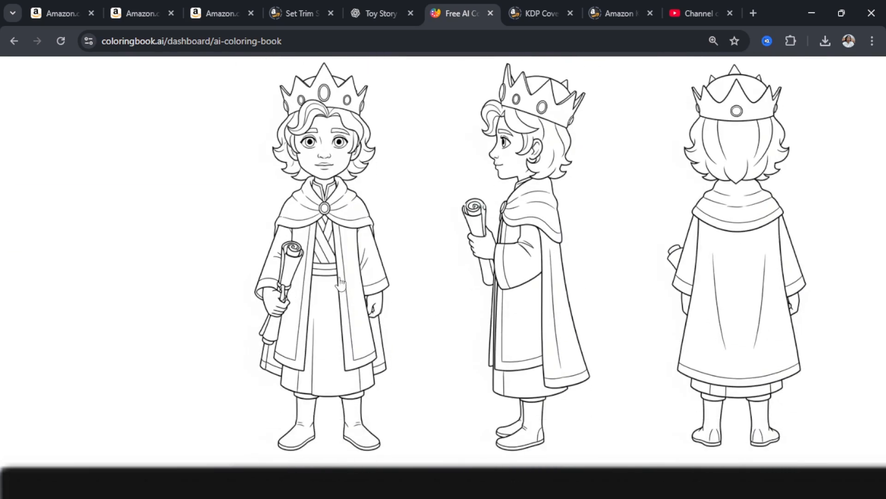
scroll(328, 284, "down", 5)
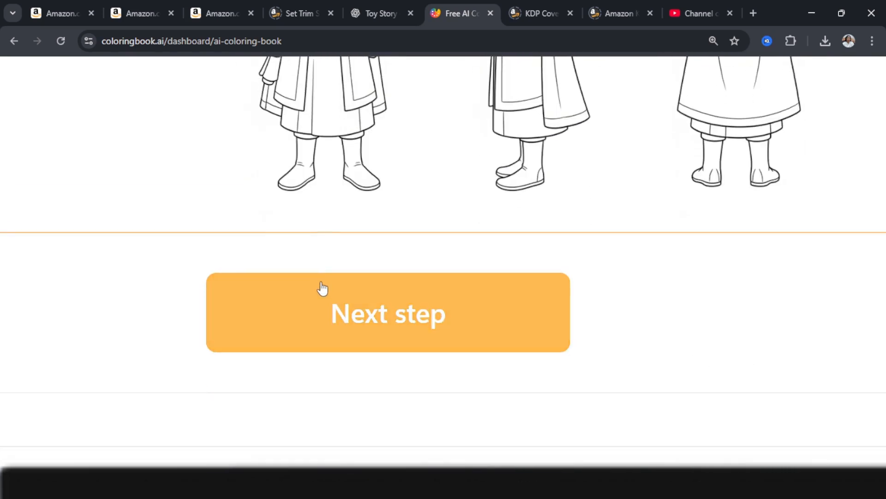
left_click(380, 348)
Step: Review the title and ten page scenes of the King Solomon's Wisdom storyline and start generating the book
scroll(394, 257, "down", 1)
scroll(402, 268, "up", 1)
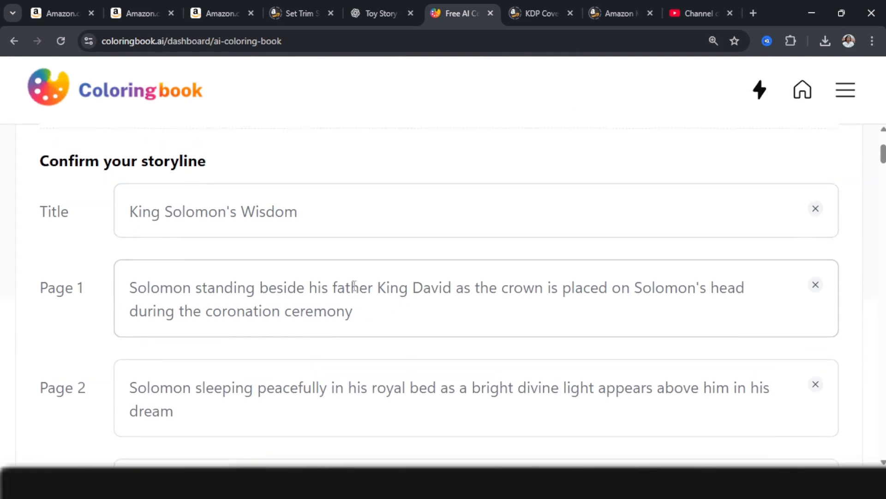
scroll(350, 288, "down", 1)
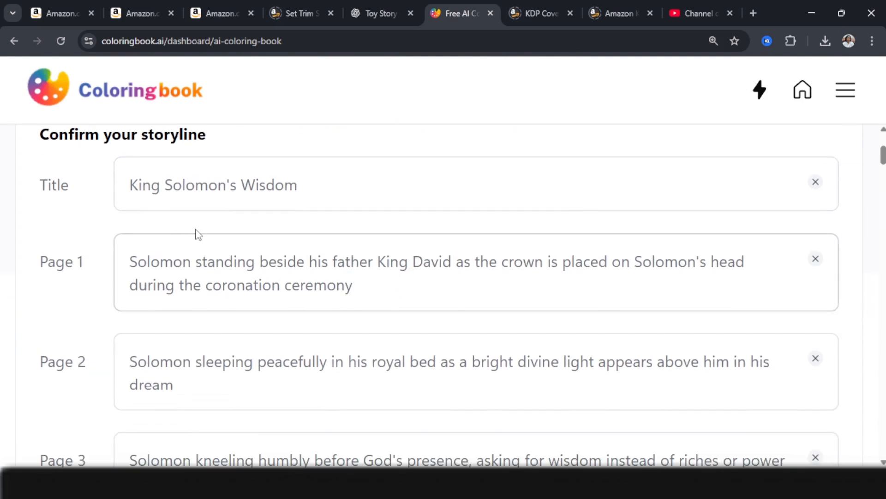
scroll(199, 277, "down", 7)
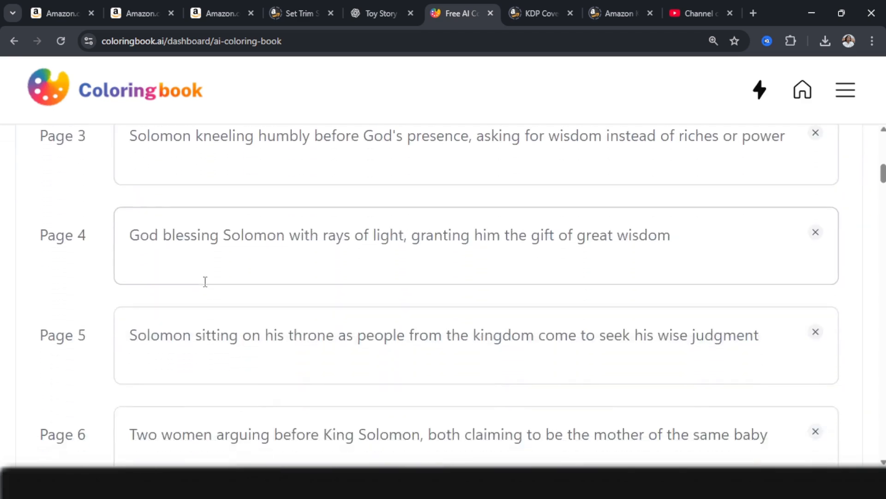
scroll(205, 282, "down", 15)
scroll(170, 313, "up", 3)
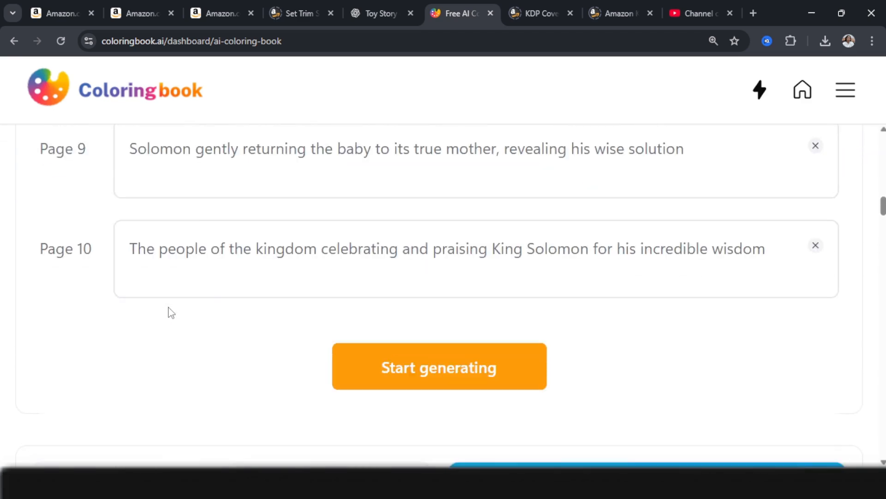
left_click(439, 372)
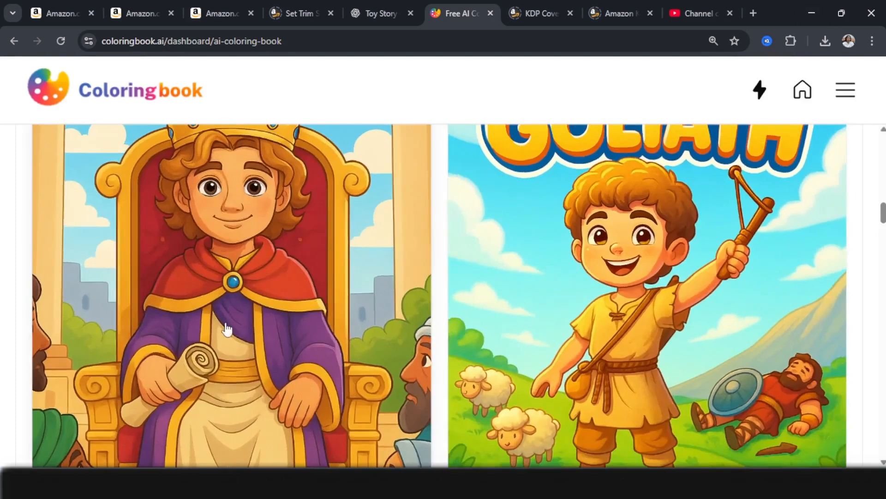
Step: Open the finished King Solomon's Wisdom book from the generated books and inspect its cover
scroll(227, 329, "up", 7)
scroll(269, 404, "down", 3)
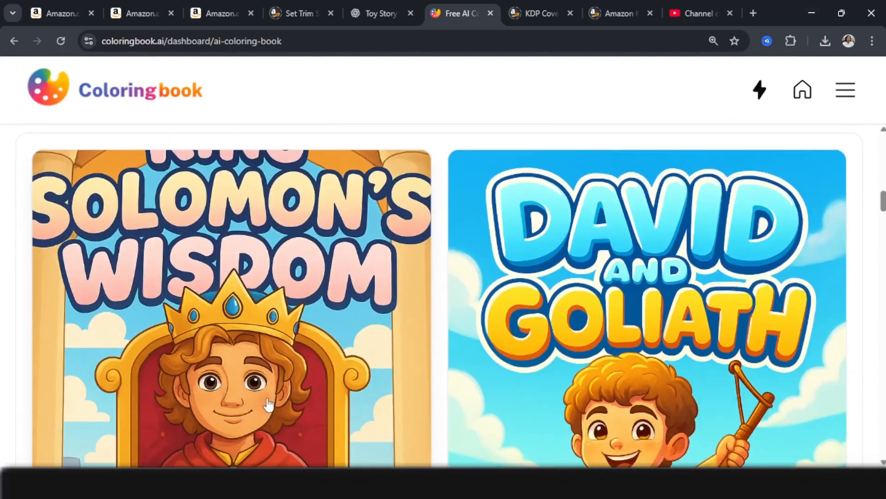
scroll(258, 388, "down", 4)
scroll(248, 373, "down", 4)
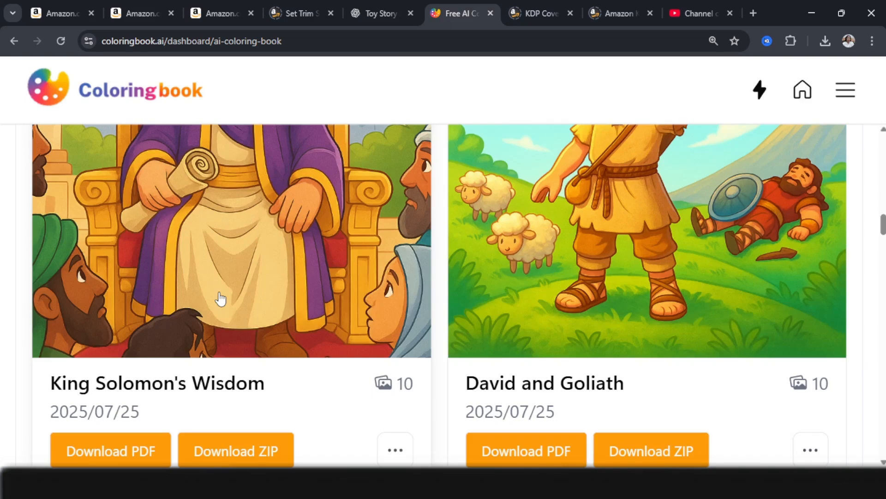
left_click(228, 222)
scroll(334, 268, "down", 4)
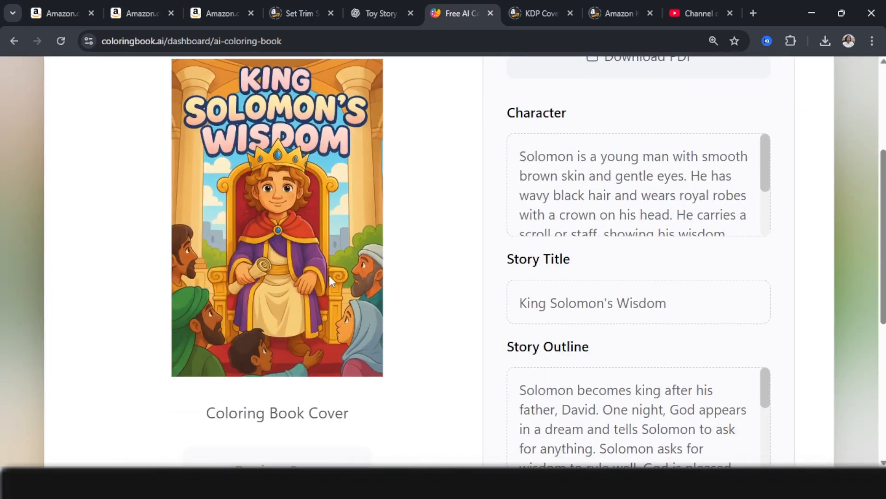
scroll(359, 237, "down", 3)
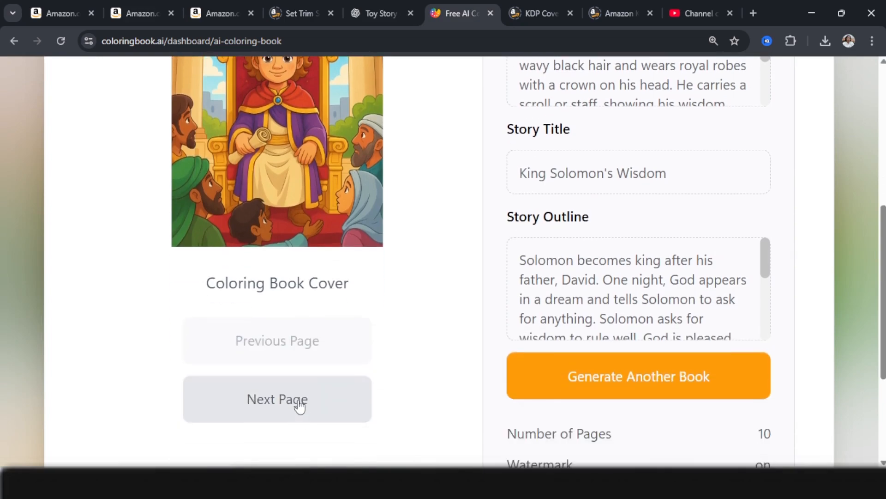
Step: Preview the Solomon book's pages up to page 3 and download the book as a PDF
left_click(298, 405)
scroll(289, 367, "up", 4)
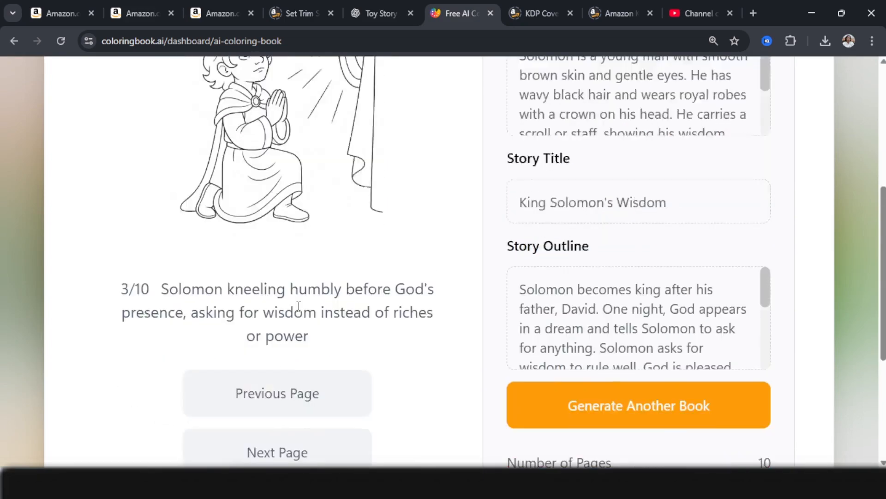
scroll(298, 306, "up", 4)
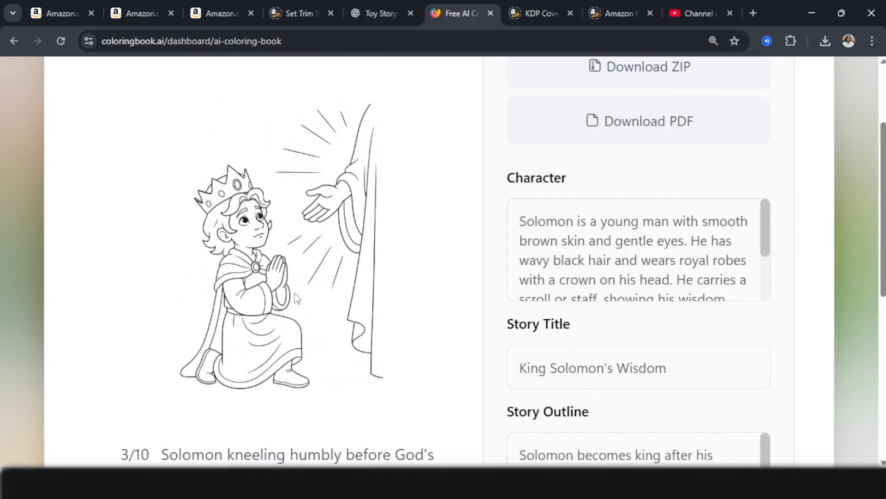
scroll(295, 289, "down", 3)
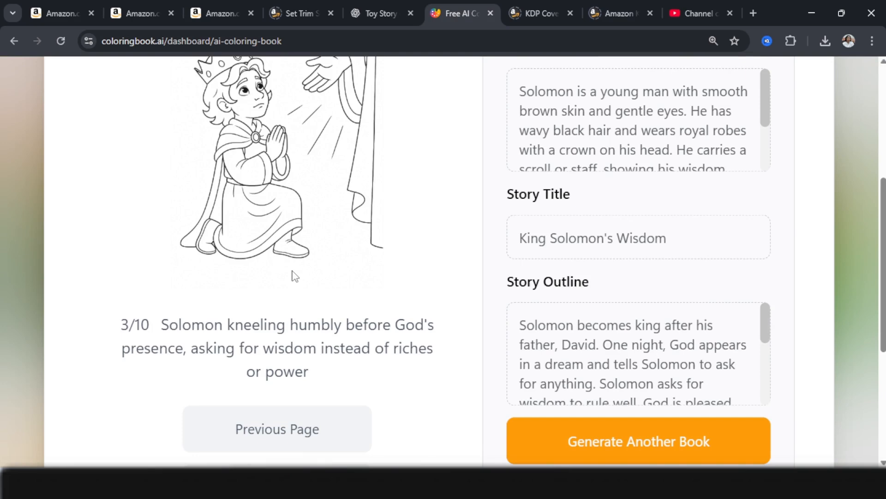
scroll(545, 181, "up", 6)
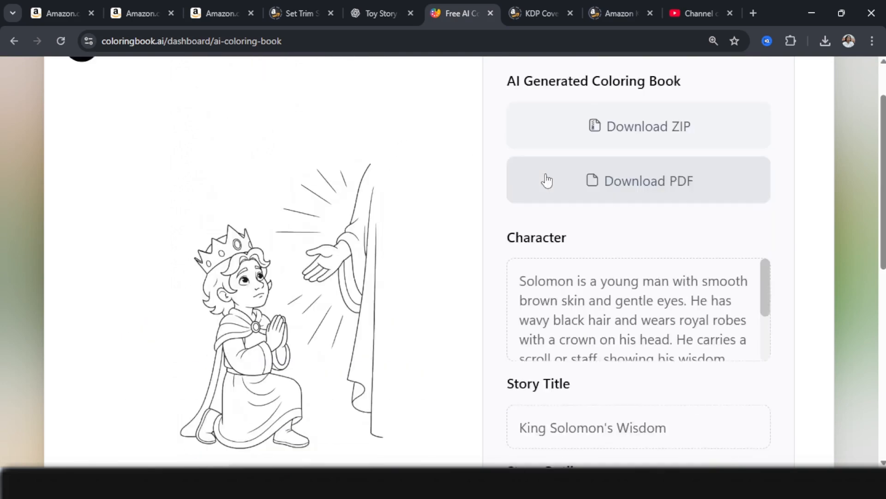
left_click(626, 198)
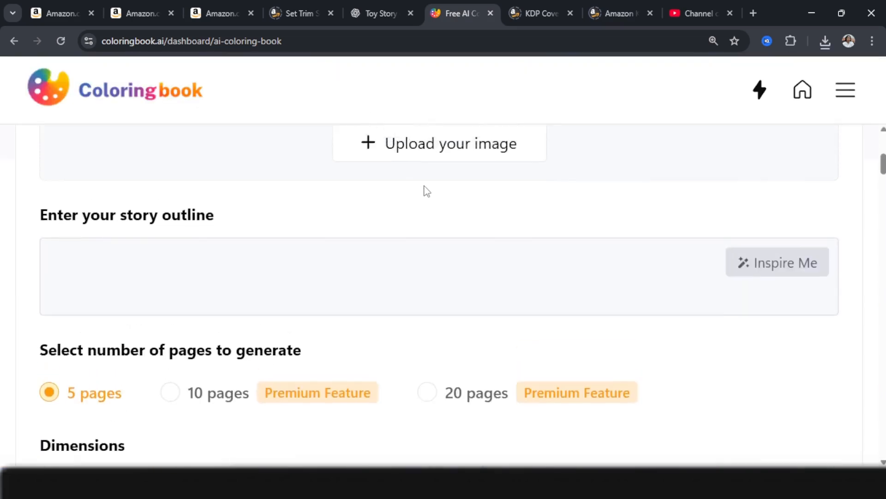
Step: Set the next book's character to be created from a text description
scroll(415, 221, "down", 1)
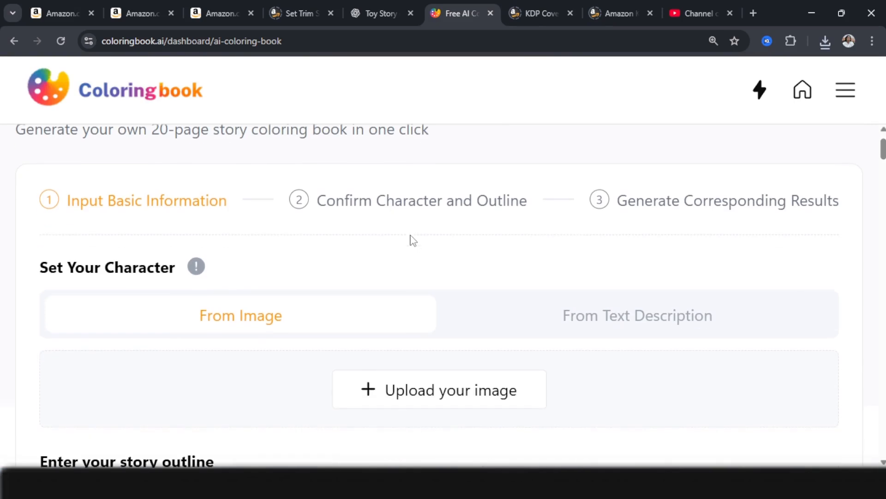
left_click(600, 317)
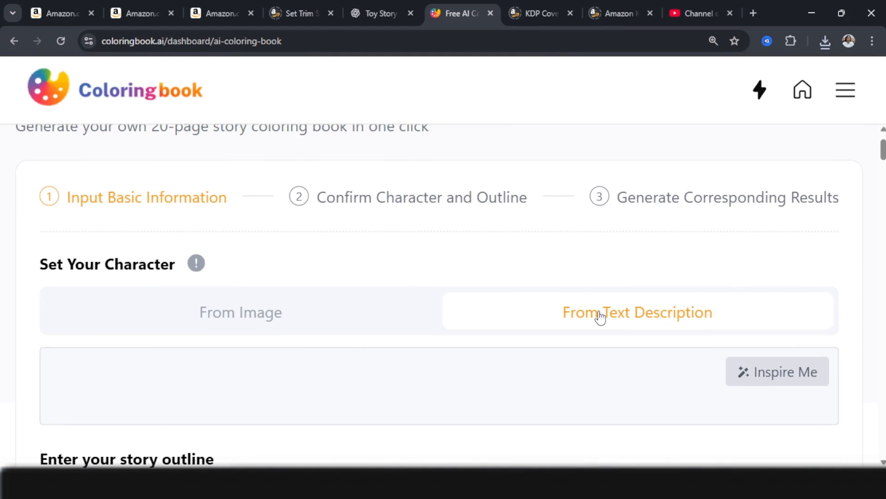
scroll(468, 346, "down", 1)
Step: Reuse the Solomon outline prompt in ChatGPT to request a story outline of at most 500 characters about Noah and the ark
key("ctrl+shift+Tab")
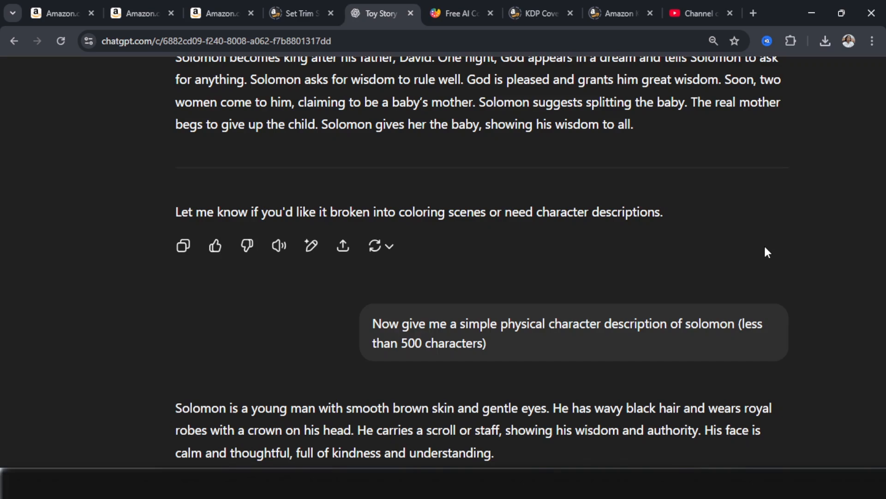
scroll(560, 292, "down", 3)
scroll(544, 279, "up", 10)
left_click_drag(658, 299, 364, 200)
key("ctrl+c")
scroll(392, 240, "down", 5)
scroll(424, 277, "down", 9)
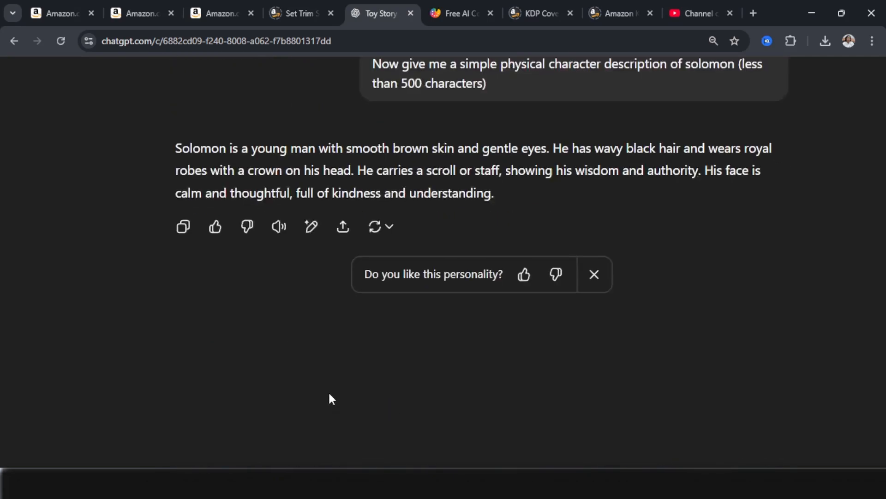
left_click(326, 397)
key("ctrl+v")
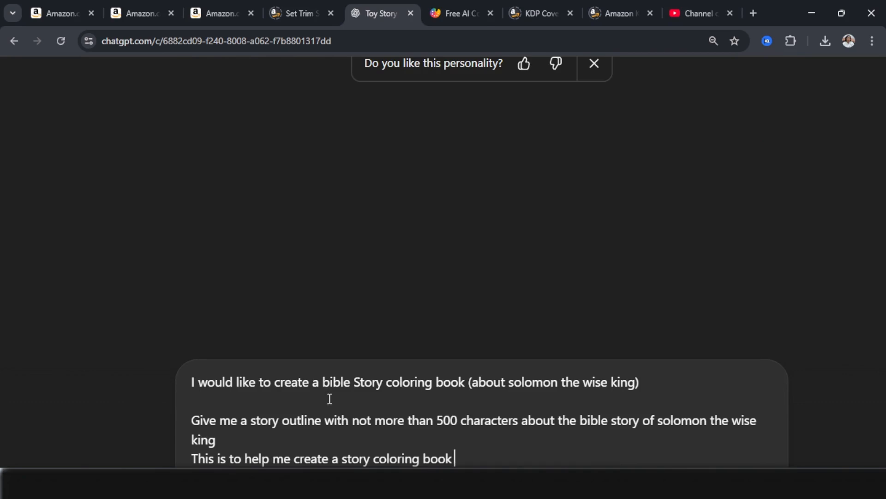
left_click_drag(509, 376, 637, 382)
type("Noah and t")
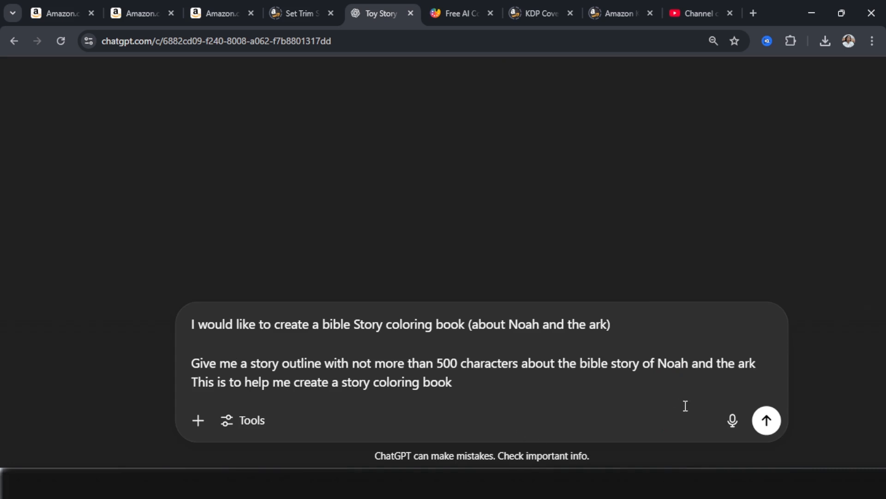
left_click(765, 419)
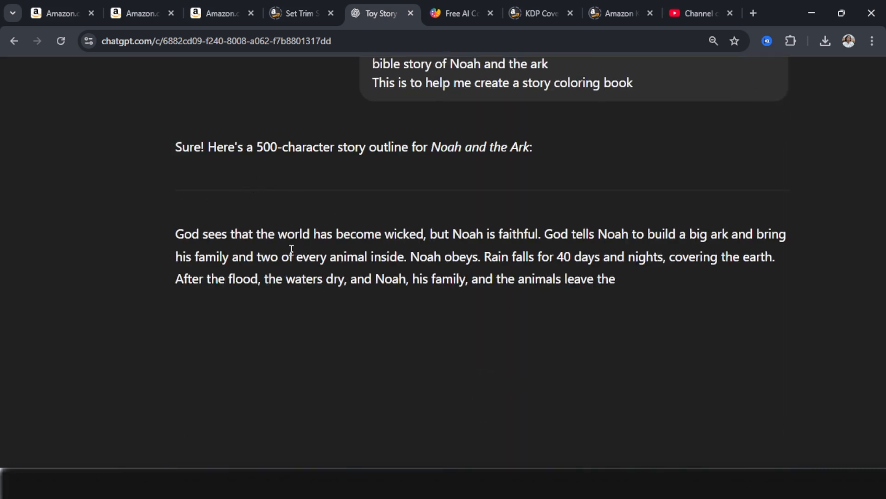
Step: Fill in the new book's story outline in Coloringbook.ai with ChatGPT's Noah and the Ark outline
left_click_drag(518, 318, 145, 235)
key("ctrl+c")
left_click(457, 13)
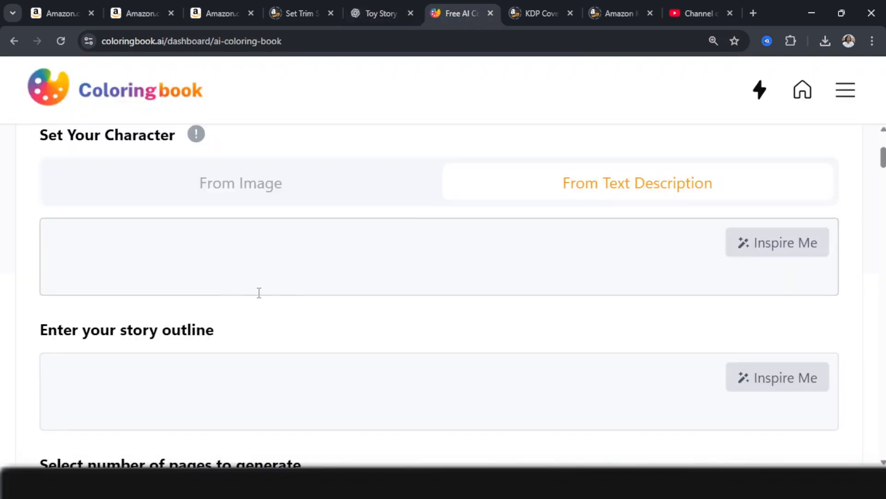
scroll(240, 341, "down", 1)
left_click(212, 327)
key("ctrl+v")
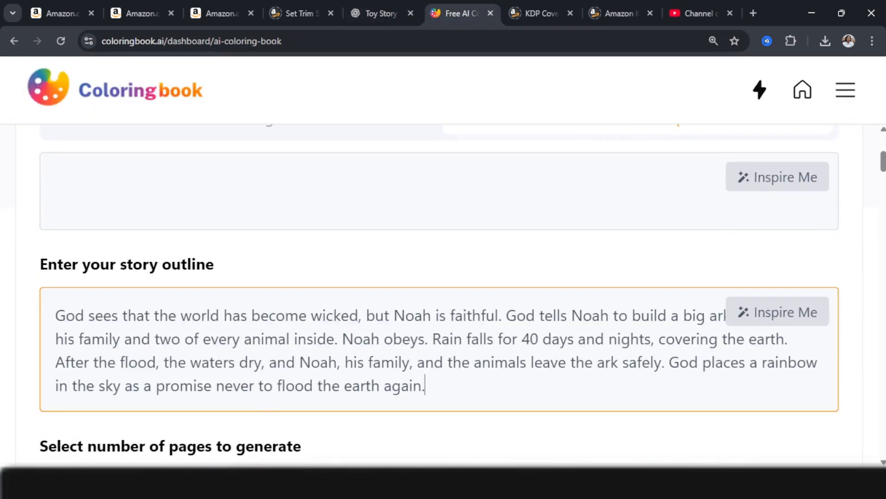
Step: Reuse the Solomon description prompt in ChatGPT to request a simple physical character description of Noah in less than 500 characters
left_click(369, 10)
scroll(483, 263, "up", 10)
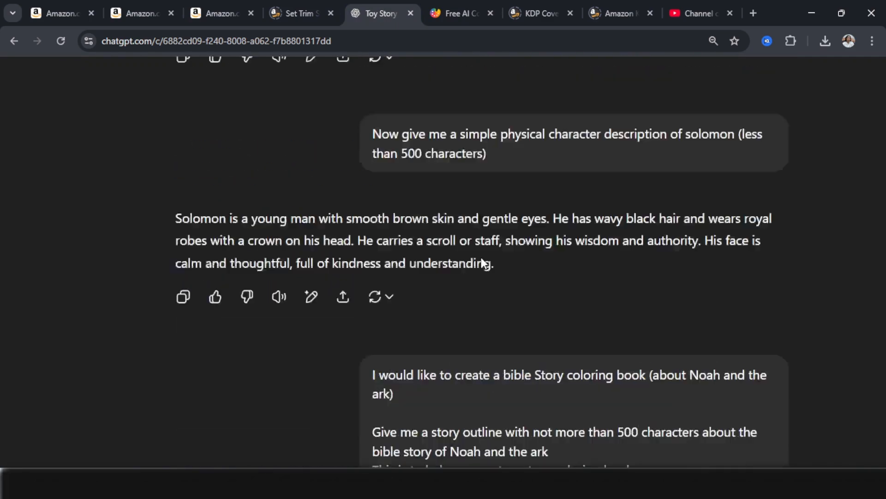
scroll(483, 263, "up", 3)
left_click_drag(487, 286, 367, 254)
key("ctrl+c")
scroll(447, 357, "down", 7)
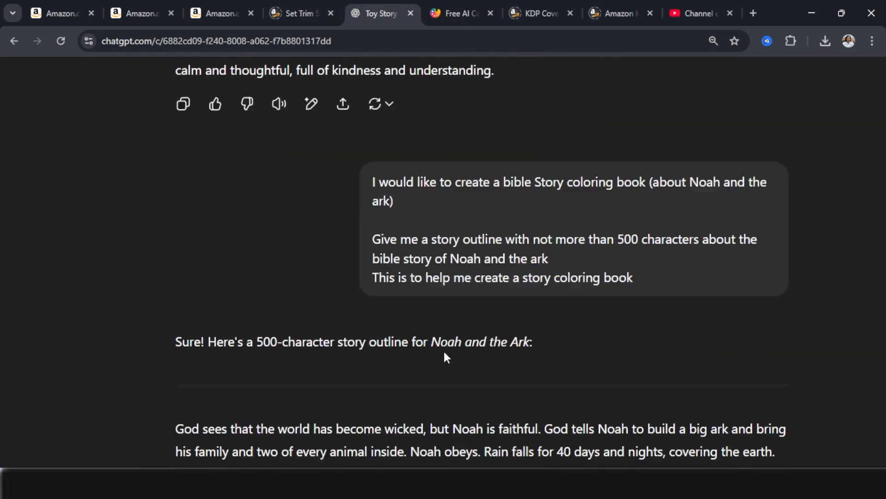
scroll(447, 357, "down", 8)
left_click(318, 390)
key("ctrl+v")
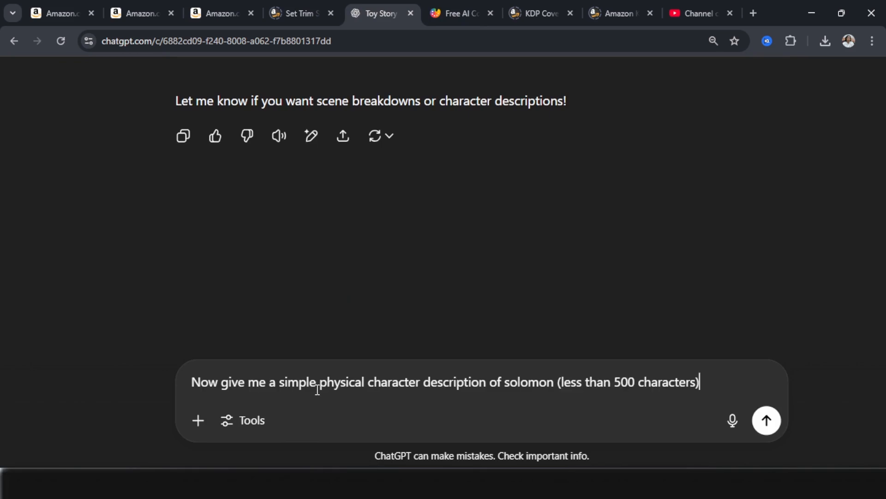
left_click_drag(505, 389, 554, 386)
type("Noah")
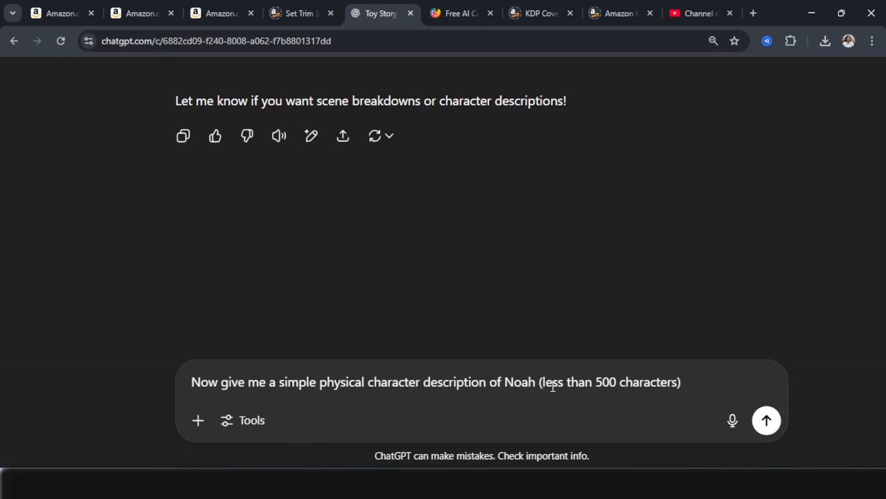
left_click(766, 420)
Step: Fill in the new book's character description in Coloringbook.ai with ChatGPT's Noah description, leaving out the "ChatGPT said:" prefix
left_click_drag(481, 232, 179, 146)
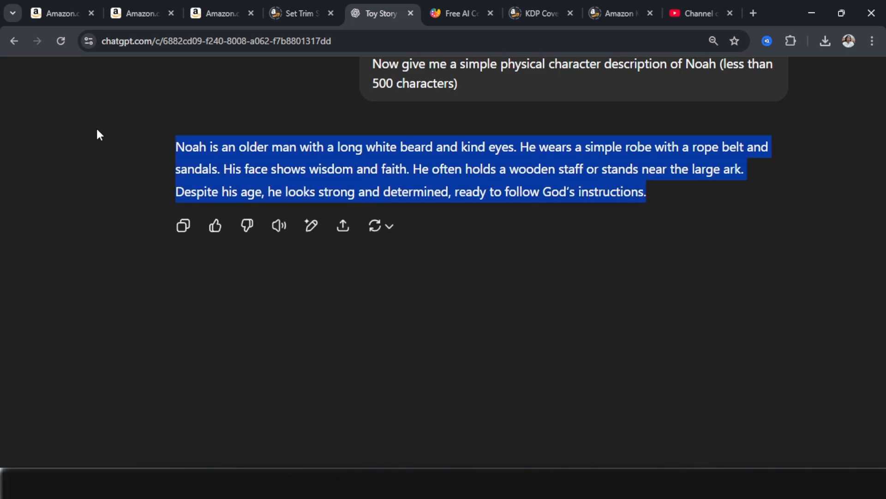
left_click(451, 14)
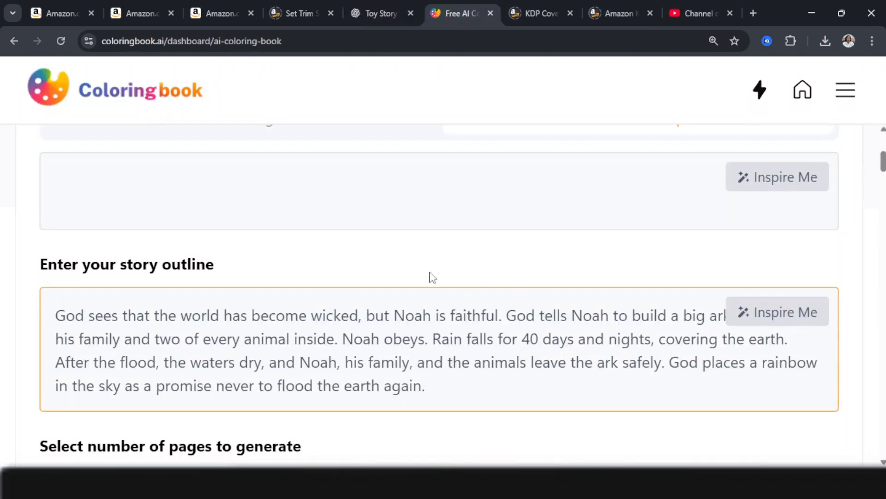
left_click(156, 200)
type("ChatGPT said: Noah is an older man with a long white beard and kind eyes. He wears a simple robe with a rope belt and sandals. His face shows wisdom and faith. He often holds a wooden staff or stands near the large ark. Despite his age, he looks strong and determined, ready to follow God’s instructions.")
left_click_drag(169, 190, 119, 181)
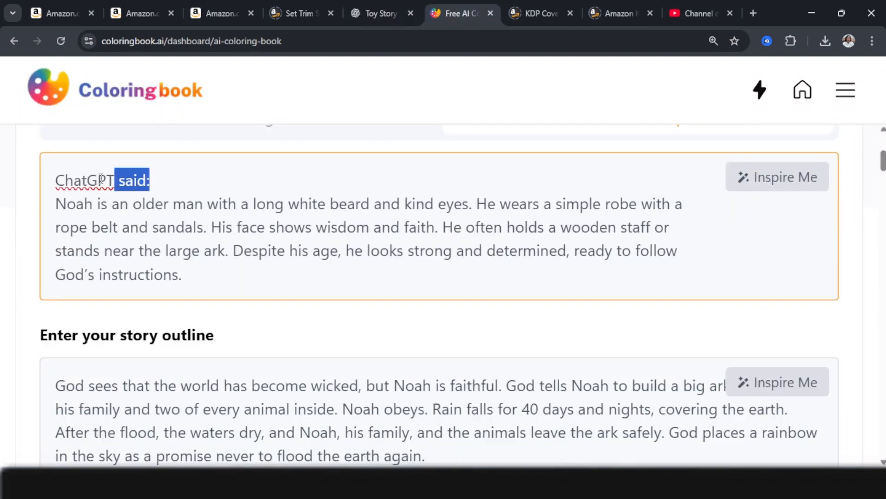
Step: Turn on watermark removal for the 5-page book with default dimensions and generate the Noah character options
scroll(199, 294, "down", 6)
scroll(99, 172, "down", 2)
scroll(88, 192, "up", 3)
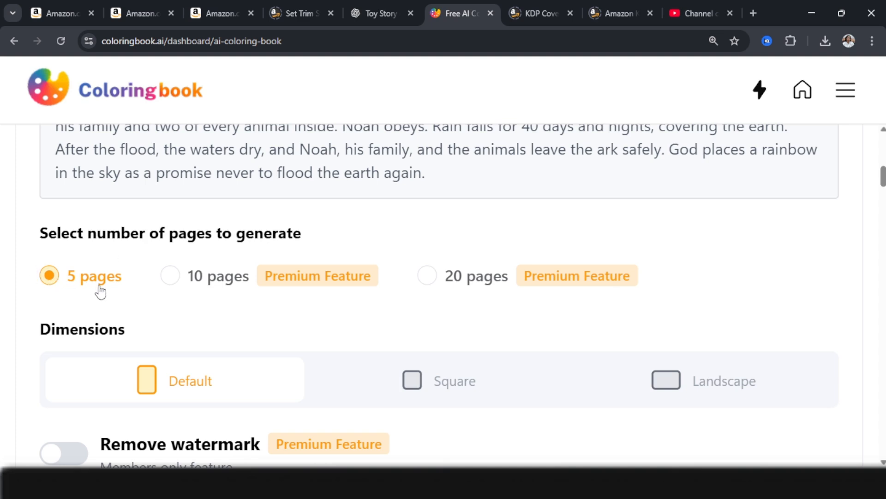
scroll(101, 283, "down", 3)
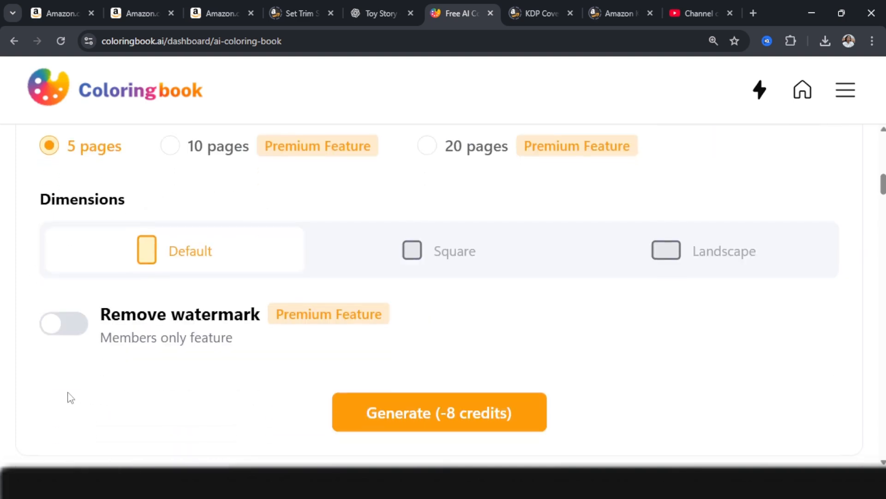
left_click(67, 325)
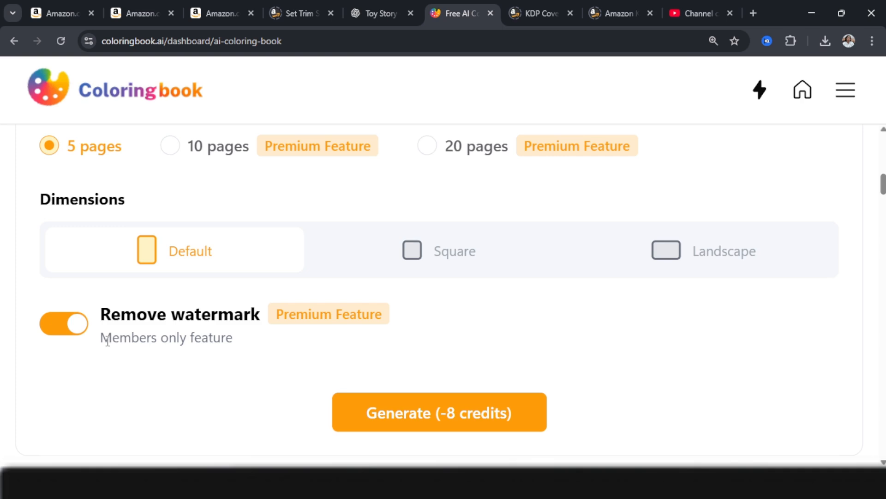
scroll(376, 372, "down", 3)
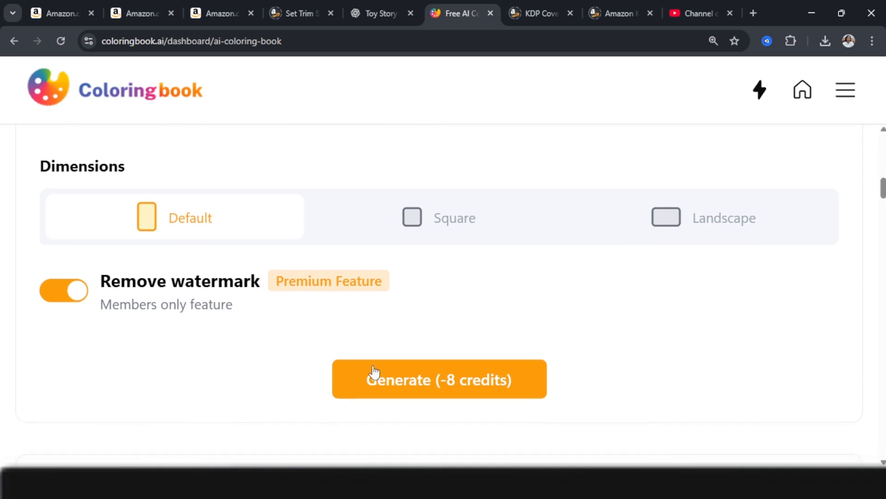
left_click(425, 286)
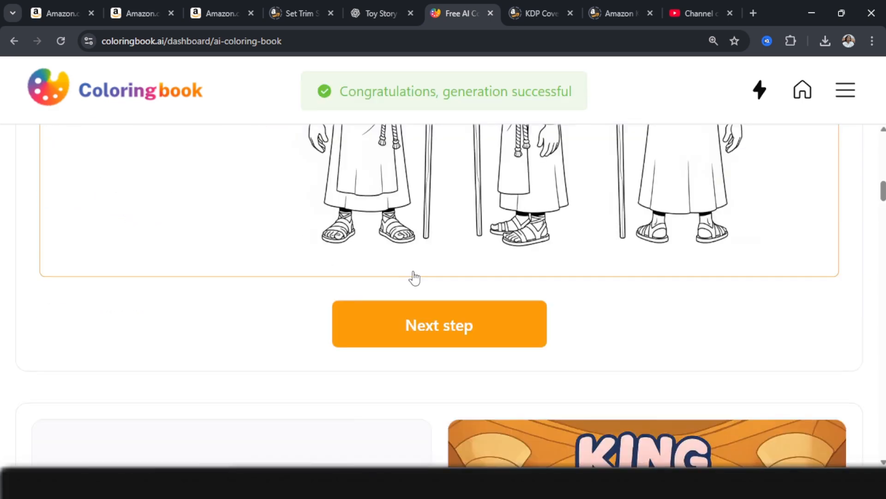
Step: Compare the generated Noah designs, choose the one without the ark in the background, and proceed to the storyline
scroll(415, 277, "down", 3)
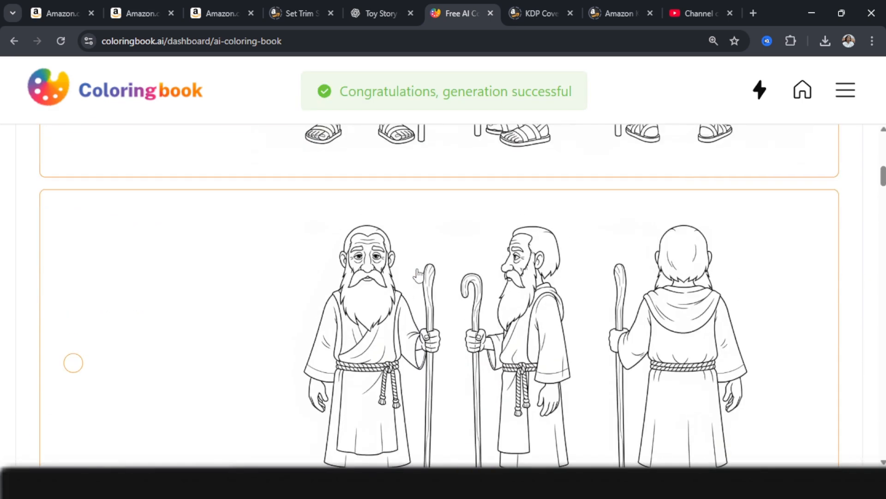
scroll(418, 275, "down", 4)
scroll(419, 273, "up", 3)
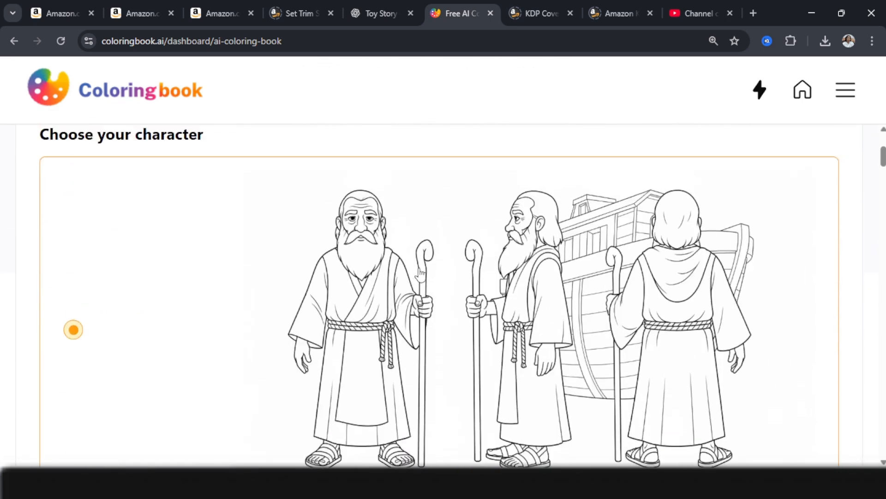
scroll(393, 273, "up", 3)
scroll(473, 299, "down", 3)
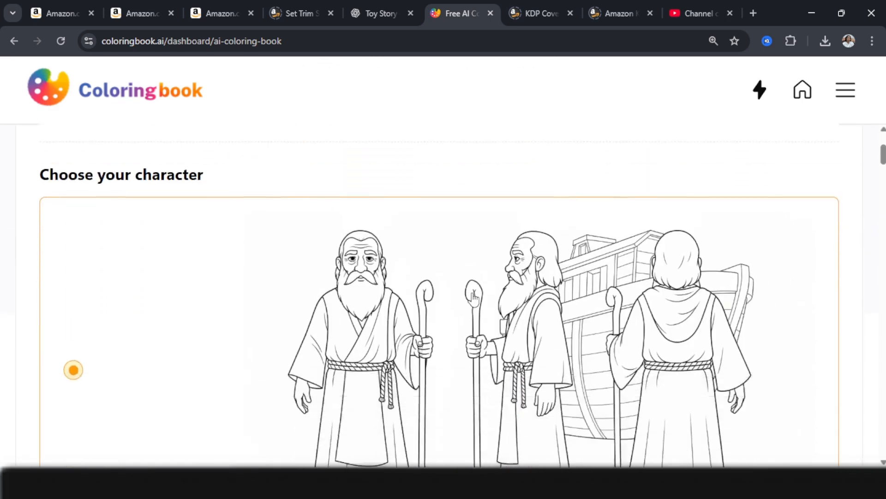
scroll(416, 296, "up", 1)
scroll(375, 292, "down", 3)
scroll(416, 300, "down", 6)
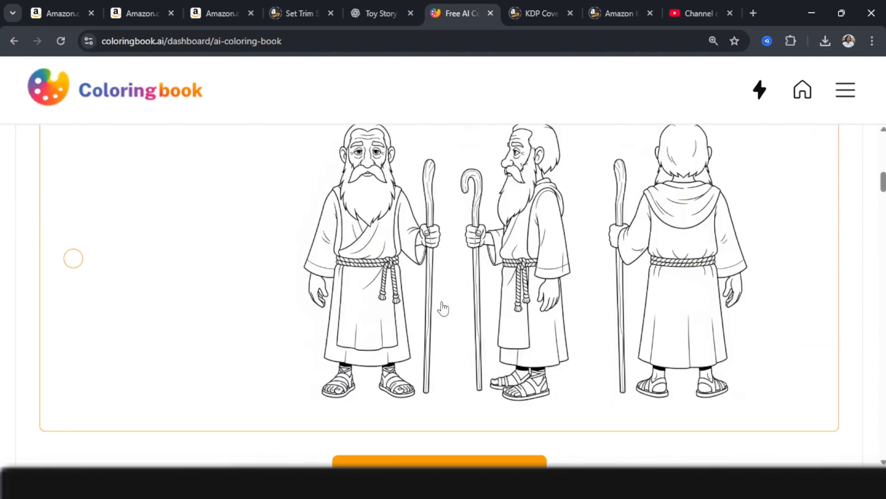
left_click(308, 262)
scroll(603, 260, "up", 3)
scroll(603, 260, "down", 6)
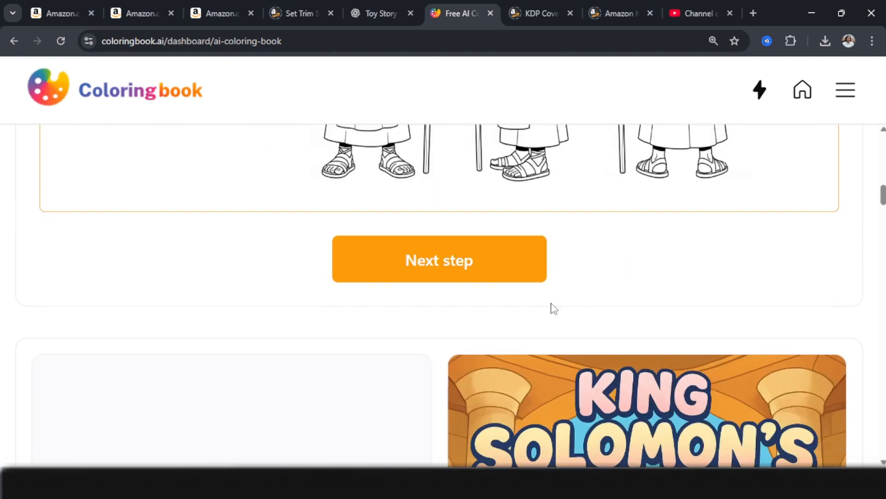
left_click(447, 275)
Step: Review the title and page texts of the Noah storyline and generate the coloring book from it
scroll(447, 275, "up", 14)
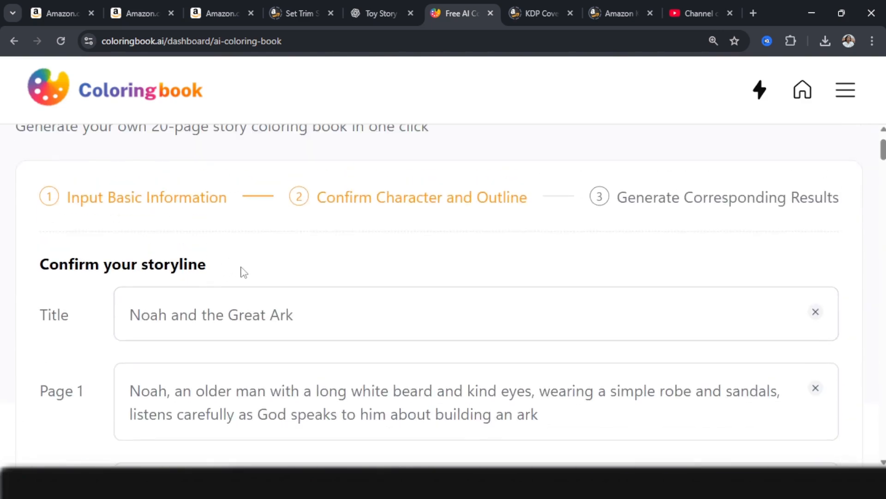
scroll(277, 299, "down", 14)
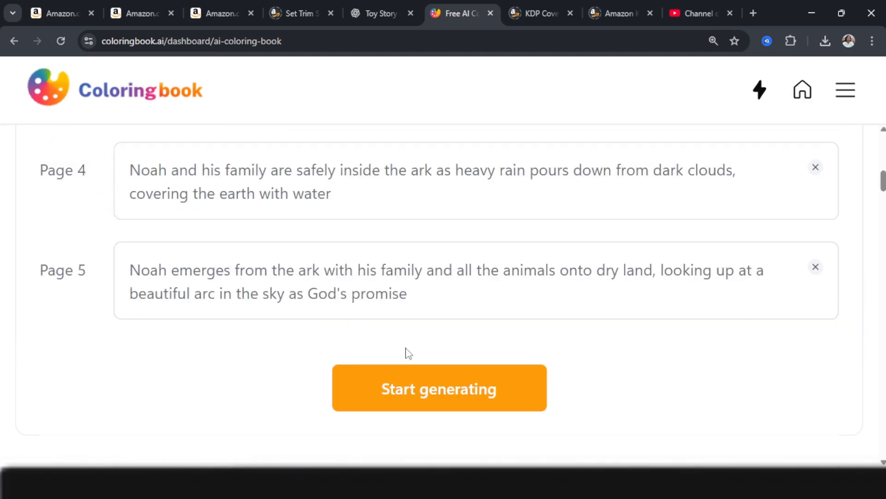
scroll(443, 321, "down", 4)
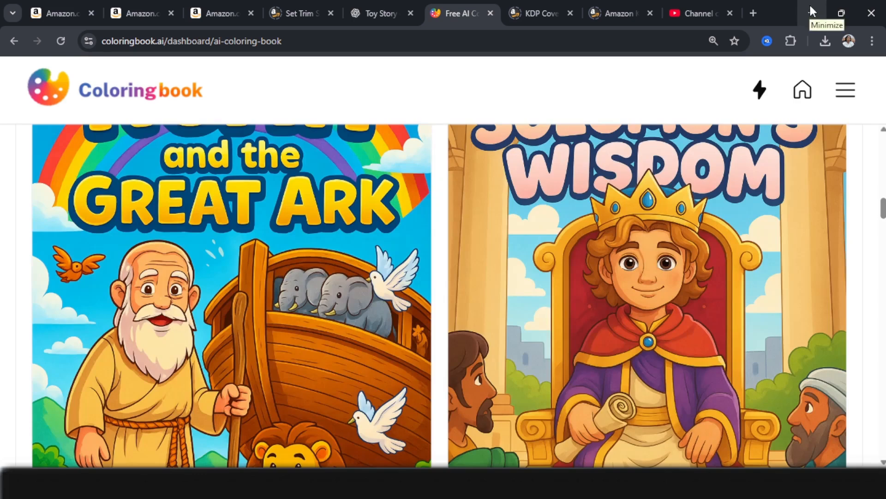
scroll(279, 284, "down", 5)
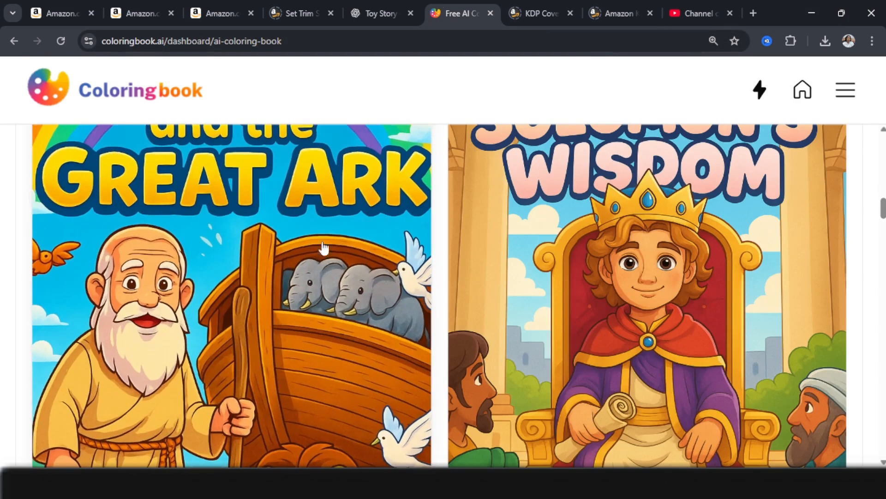
scroll(280, 284, "up", 8)
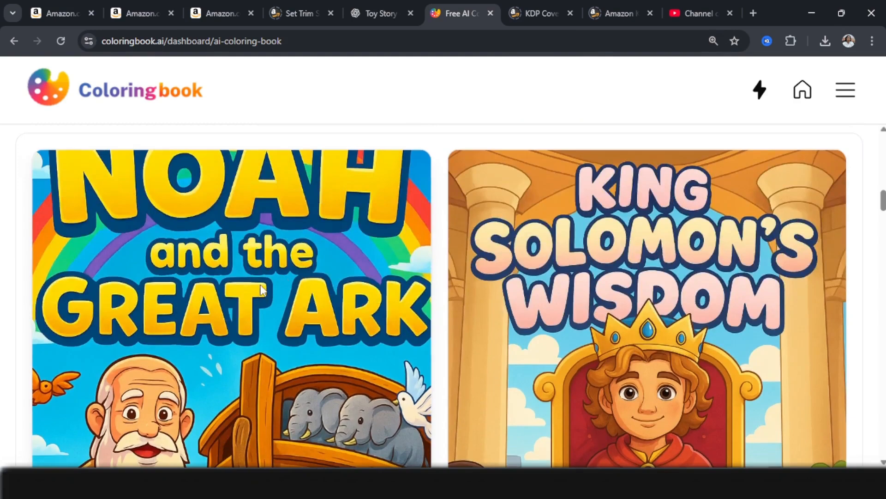
Step: Open the Noah and the Great Ark book, look through its cover and first three pages, and download it as a ZIP
left_click(261, 294)
scroll(280, 309, "down", 4)
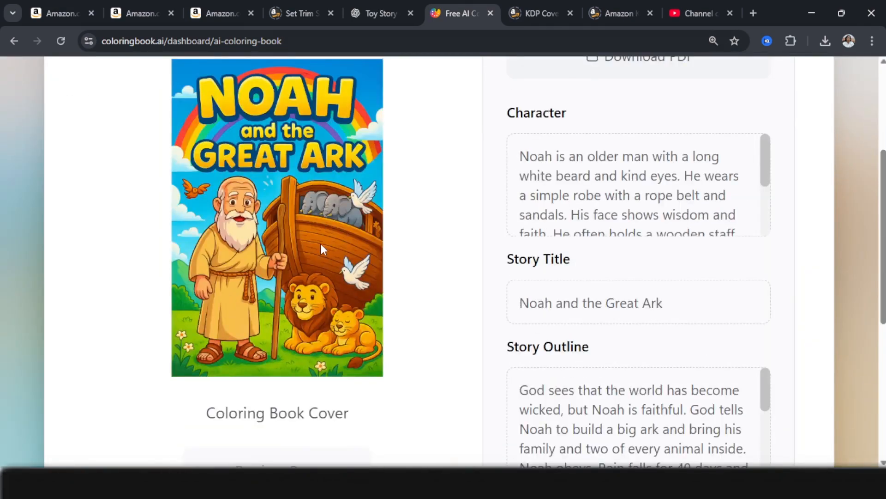
scroll(340, 400, "down", 3)
left_click(332, 398)
scroll(311, 390, "up", 2)
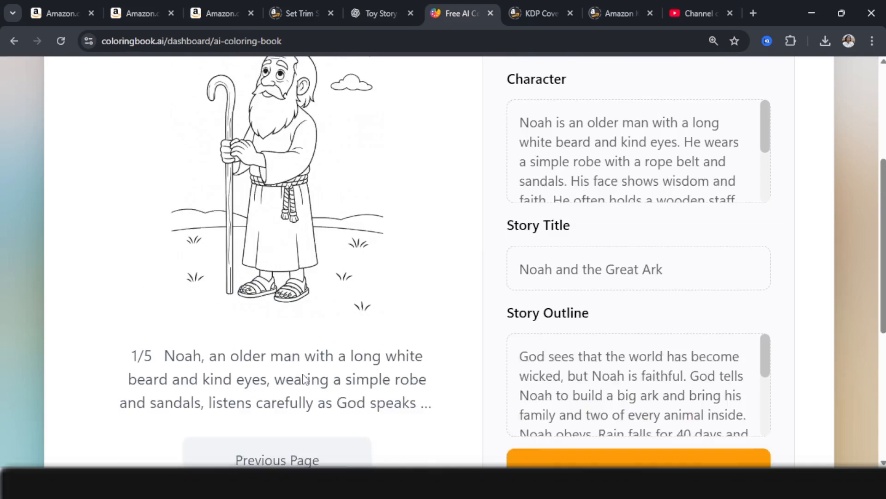
scroll(304, 397, "down", 2)
left_click(303, 419)
scroll(309, 342, "down", 2)
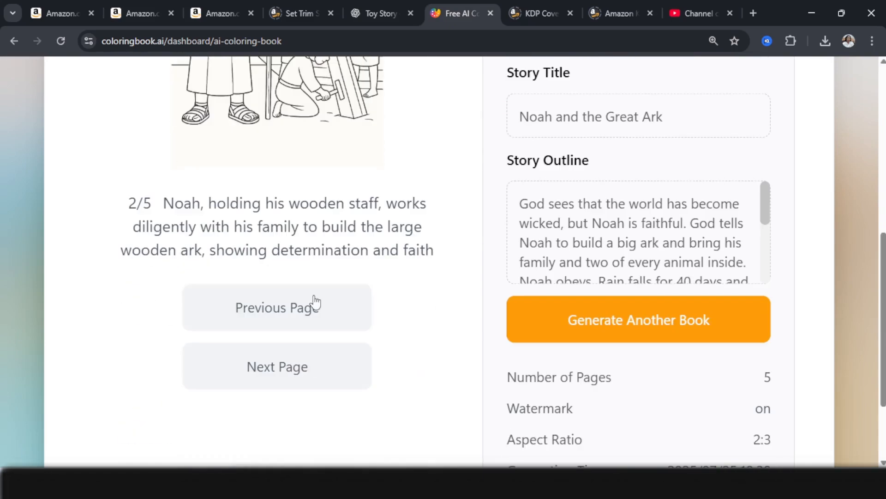
left_click(328, 358)
scroll(351, 250, "up", 3)
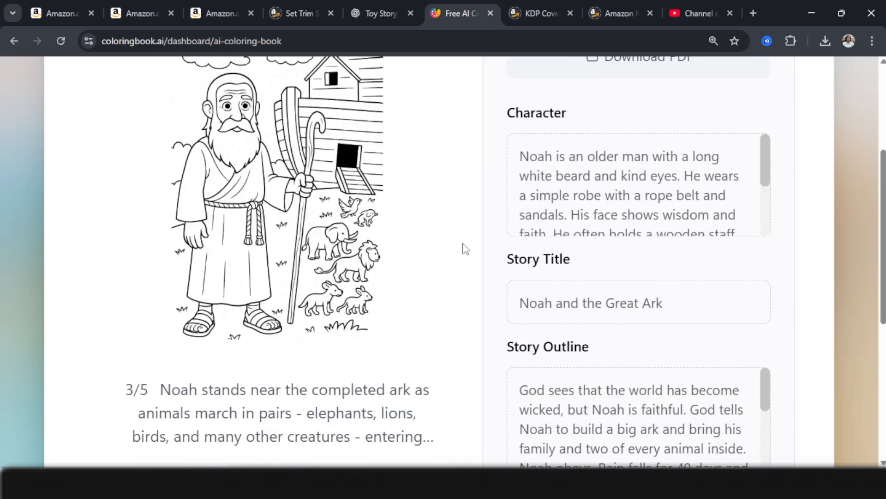
scroll(464, 249, "up", 4)
left_click(608, 196)
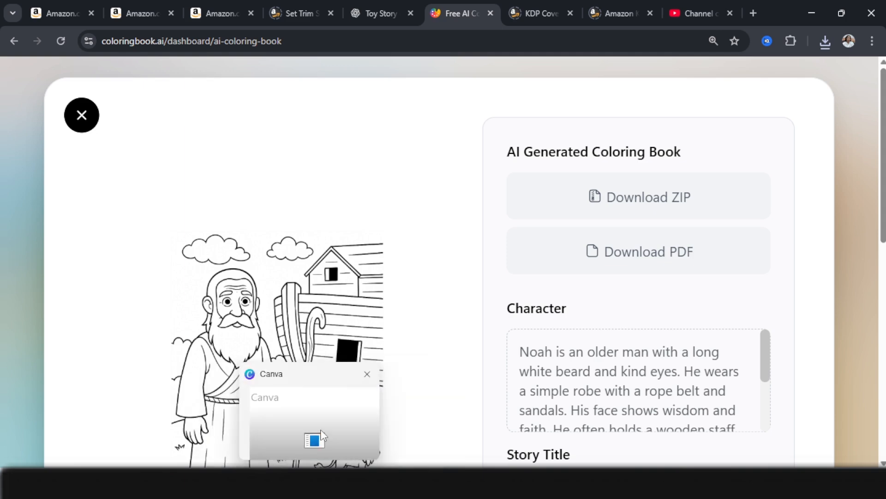
Step: Switch to the Canva interior design and add a heading reading "THIS BOOK BELONGS TO" on page 1
left_click(318, 436)
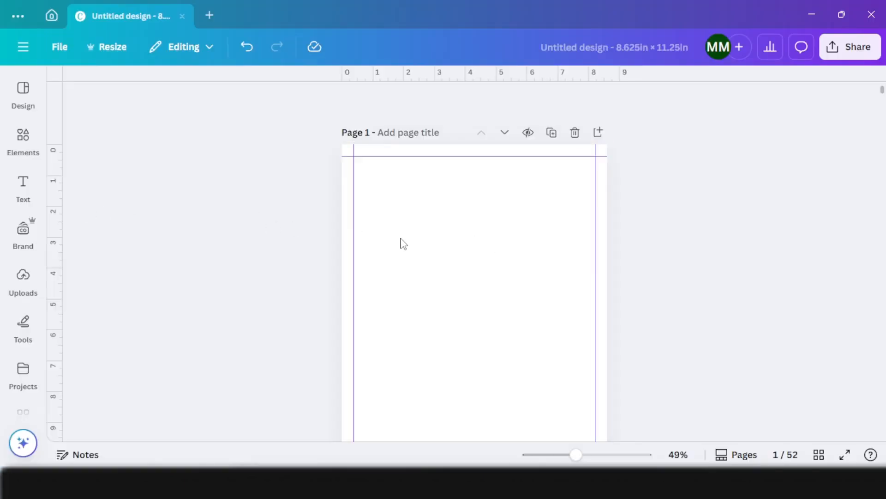
left_click(16, 185)
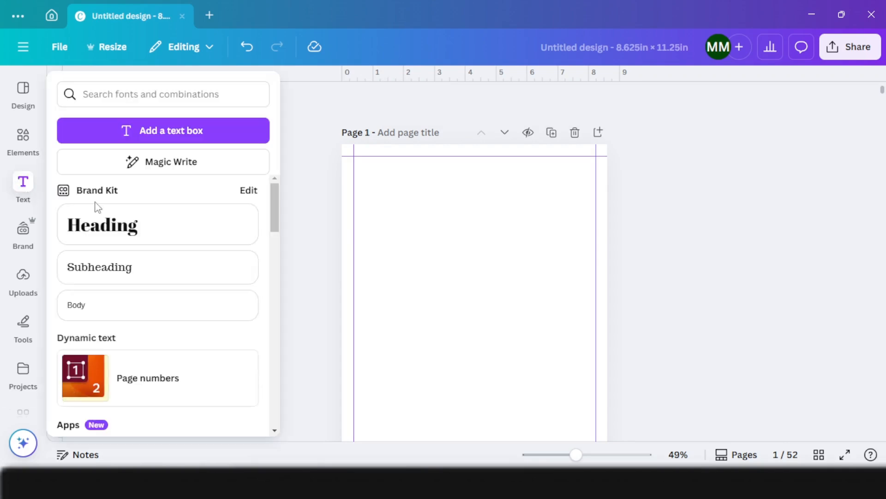
left_click(21, 196)
left_click(21, 196)
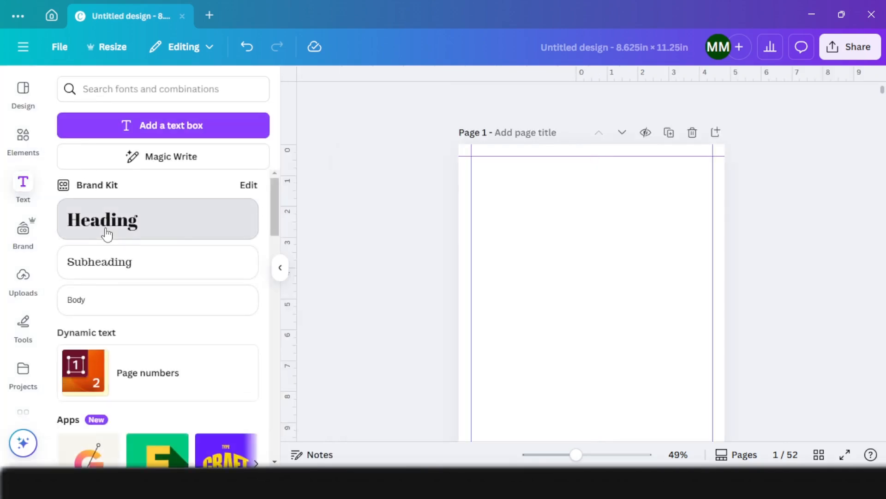
left_click(105, 234)
type("THIS BOOK BELONGS TO")
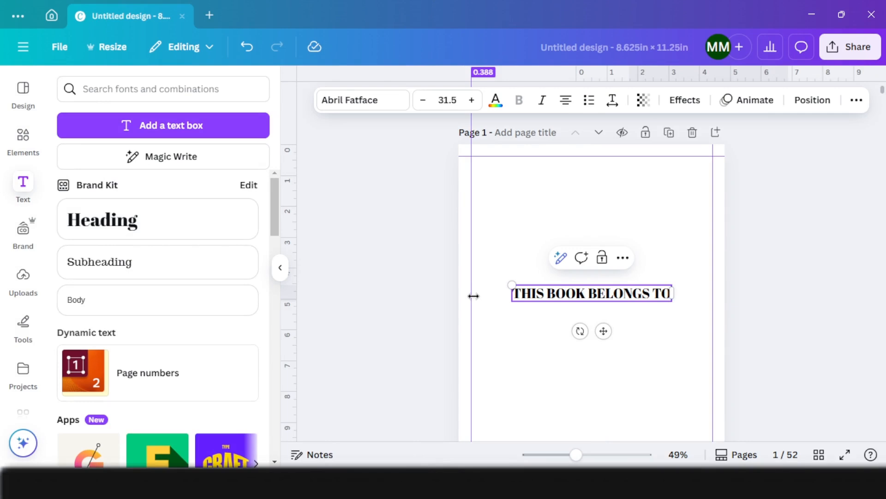
left_click(807, 263)
Step: Change the heading's font to Borsok, enlarge it to size 38.8, and center it between the page margins
left_click(513, 284)
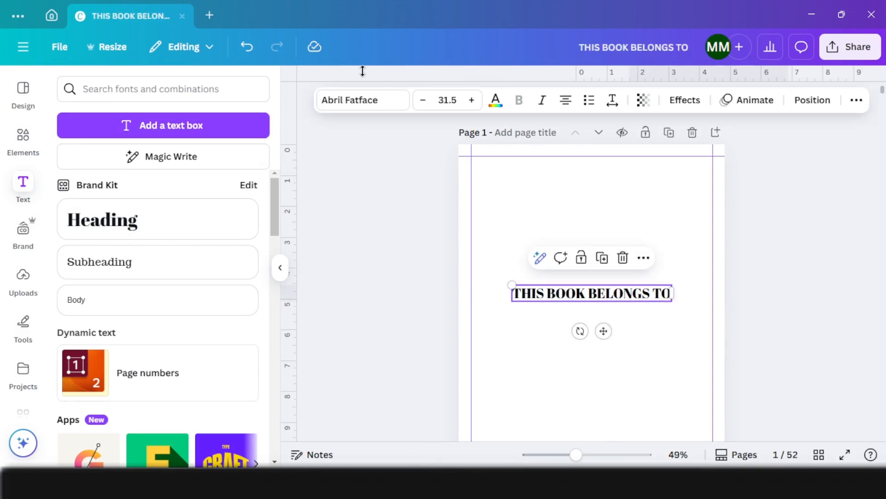
left_click(358, 104)
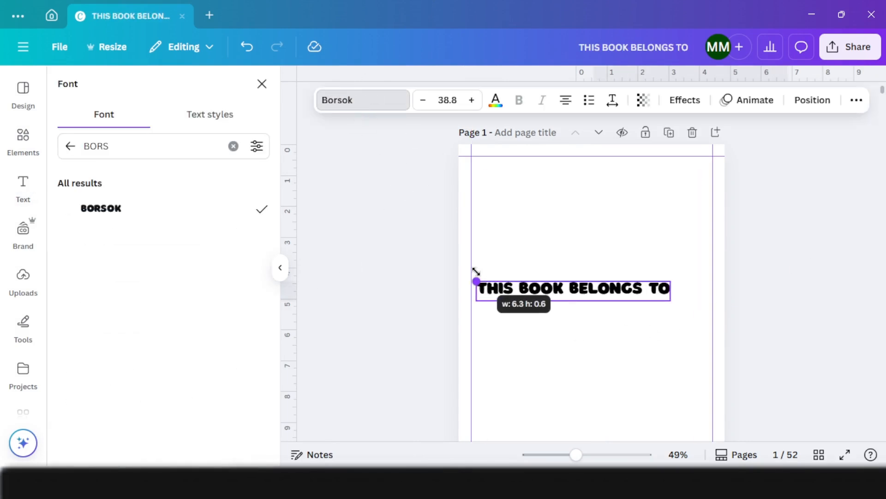
left_click_drag(476, 271, 476, 271)
left_click_drag(590, 331, 609, 338)
Step: Find a straight line graphic by searching elements for "LINE", add it to page 1, and position it beneath the heading
left_click(23, 136)
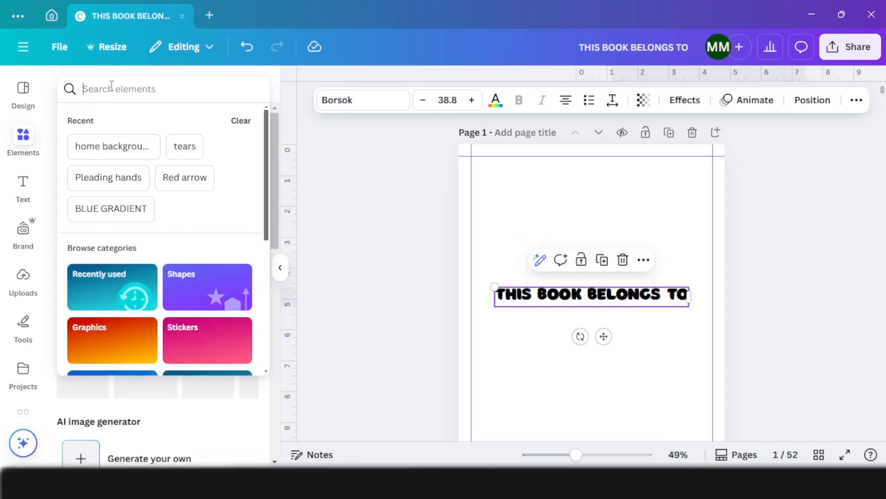
type("LINE")
key("Return")
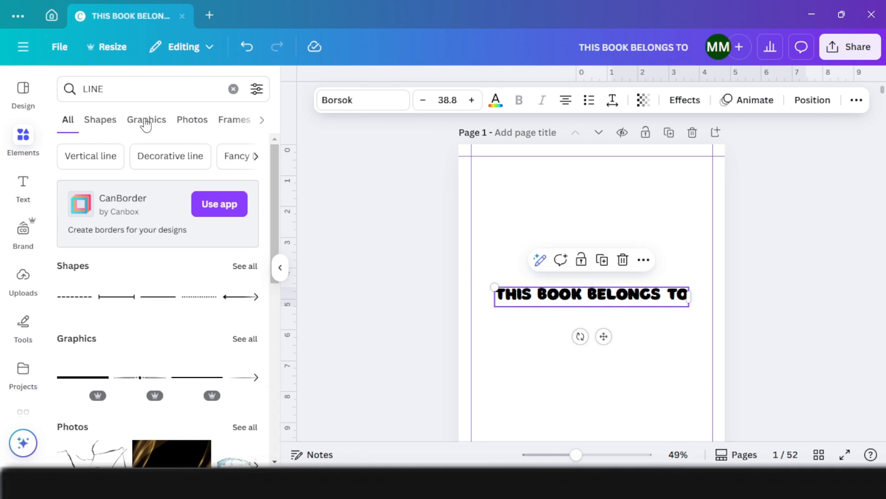
left_click(146, 122)
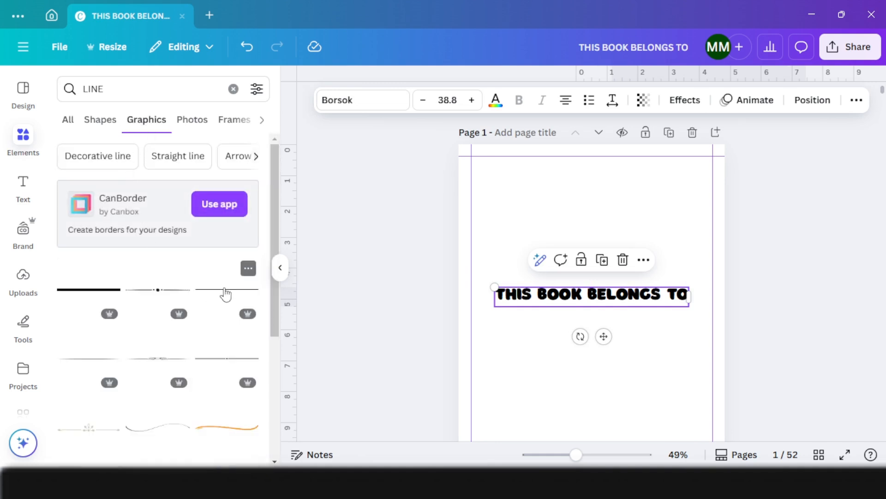
left_click(226, 294)
left_click_drag(604, 349, 559, 372)
left_click_drag(603, 342, 694, 341)
scroll(746, 249, "down", 4)
scroll(767, 259, "up", 5)
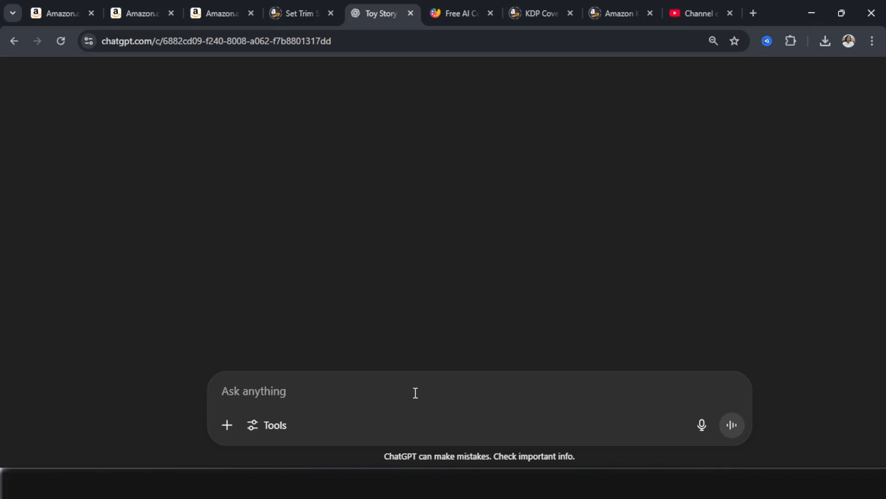
Step: Ask ChatGPT for title ideas for a coloring book of Bible stories for kids and highlight the first suggestion's main title
type("I created a coloring book consisting of bible stories for kids. Give me title ideas to you for the coloring book")
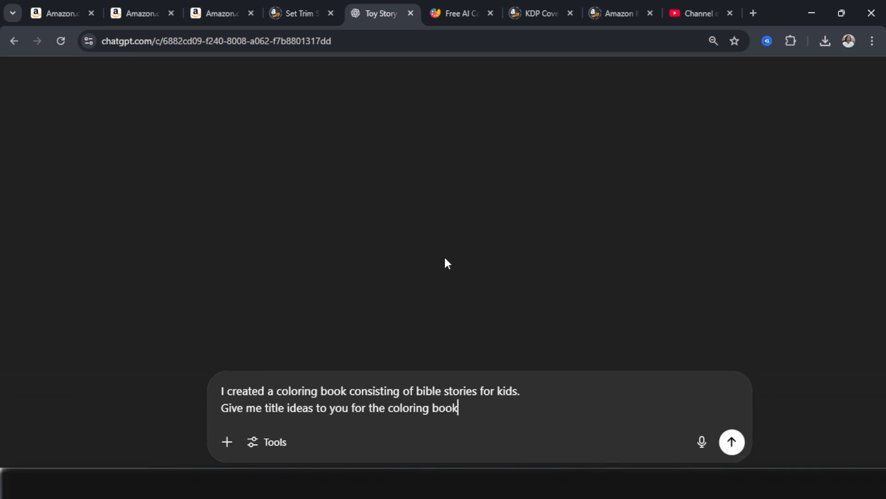
double_click(340, 409)
type("use")
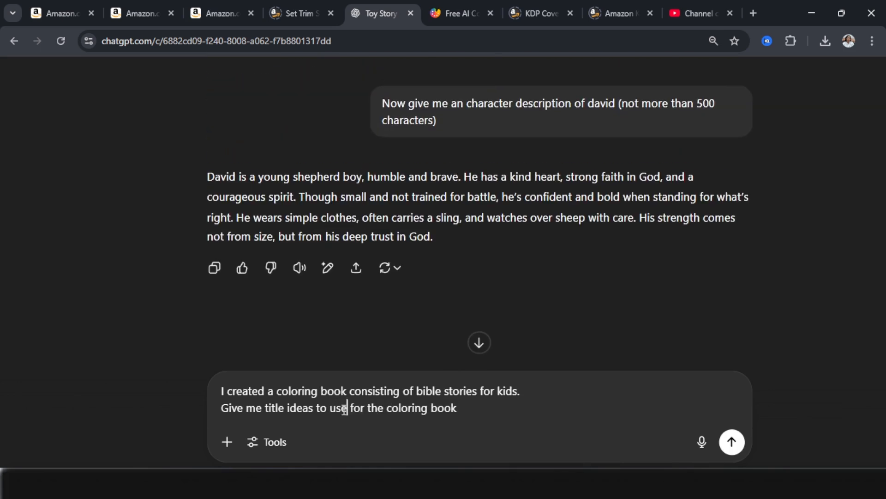
left_click(741, 445)
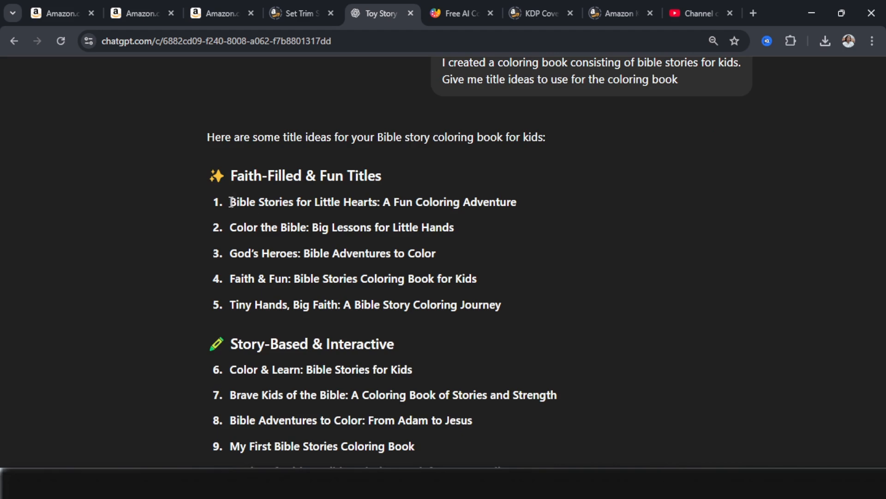
left_click_drag(231, 202, 379, 202)
Step: Switch to the Canva interior design and create a project folder named "Bible story"
key("alt+Tab")
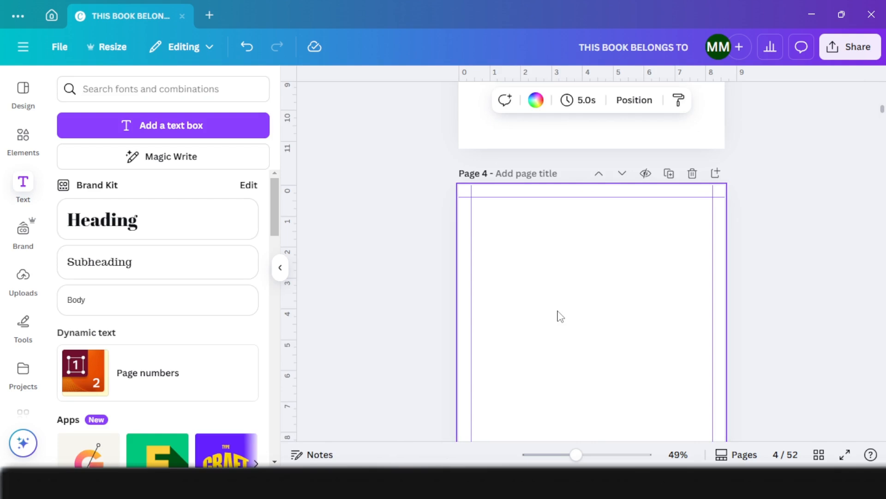
scroll(14, 318, "down", 4)
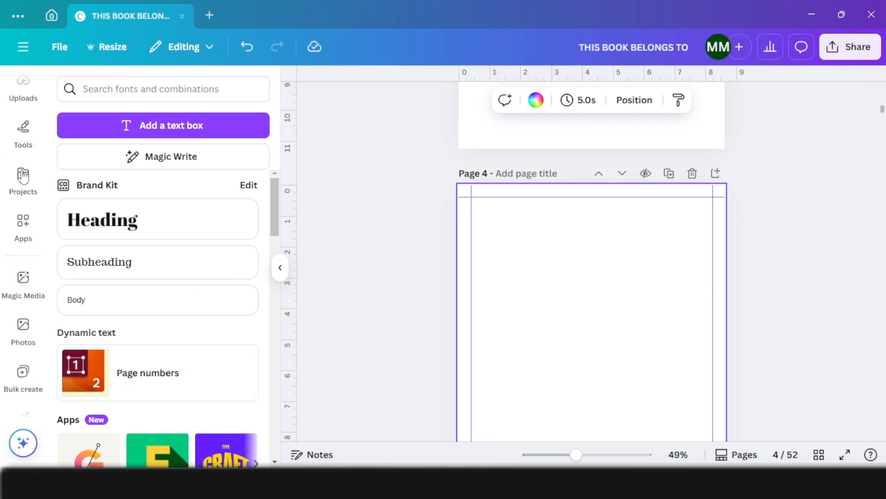
left_click(23, 175)
scroll(131, 285, "down", 1)
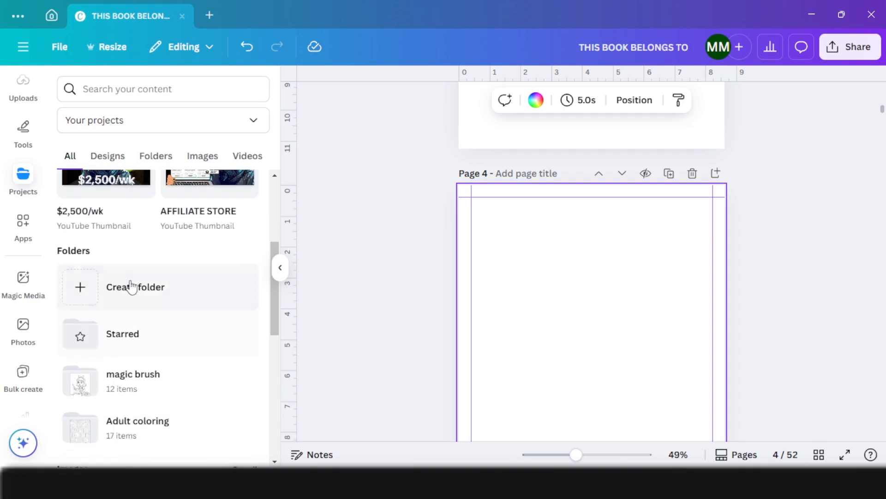
left_click(127, 287)
type("Bible story")
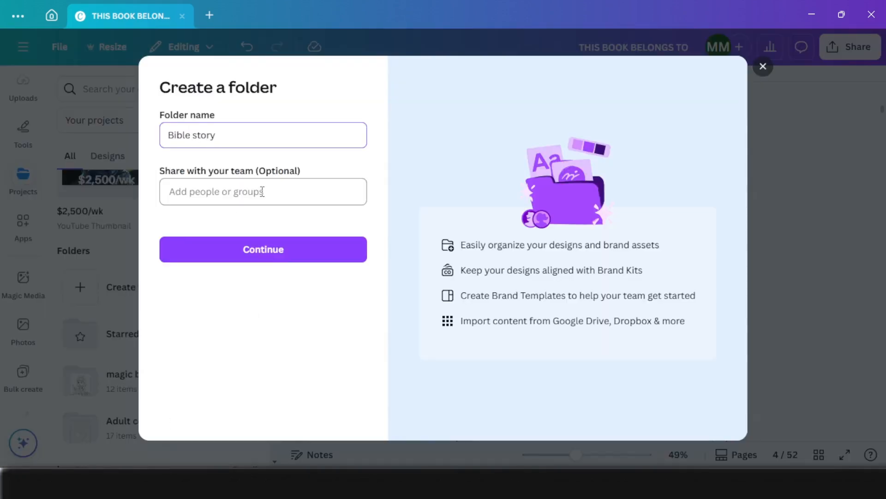
left_click(264, 252)
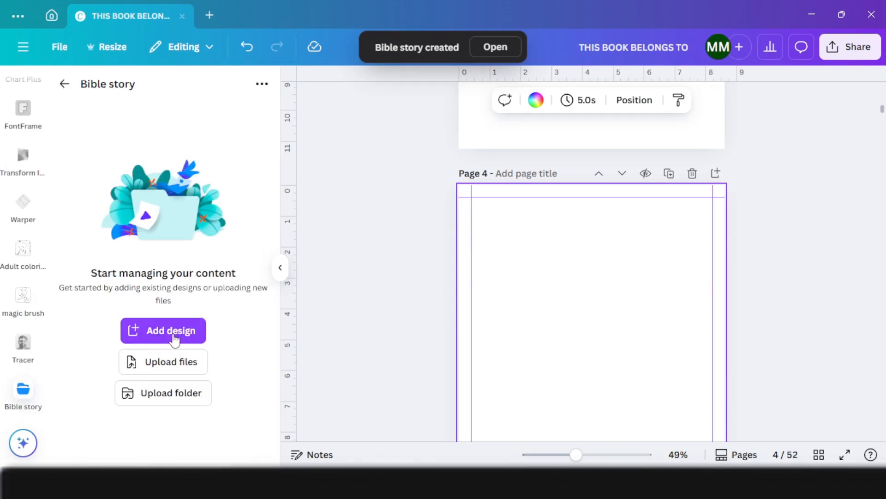
Step: Upload the Noah and the Great Ark-5p, King Solomon's Wisdom-10p and David and Goliath-10p archives into the Bible story folder
left_click(169, 362)
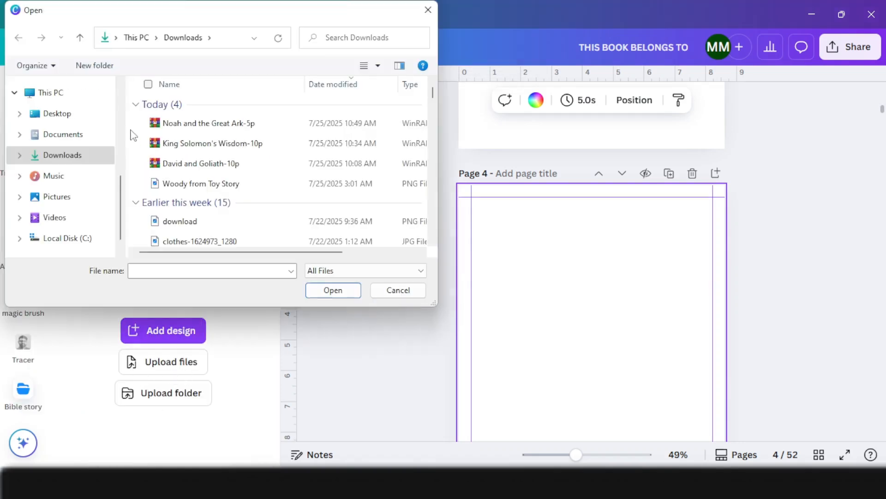
left_click(208, 123)
left_click(202, 164, "shift")
key("Return")
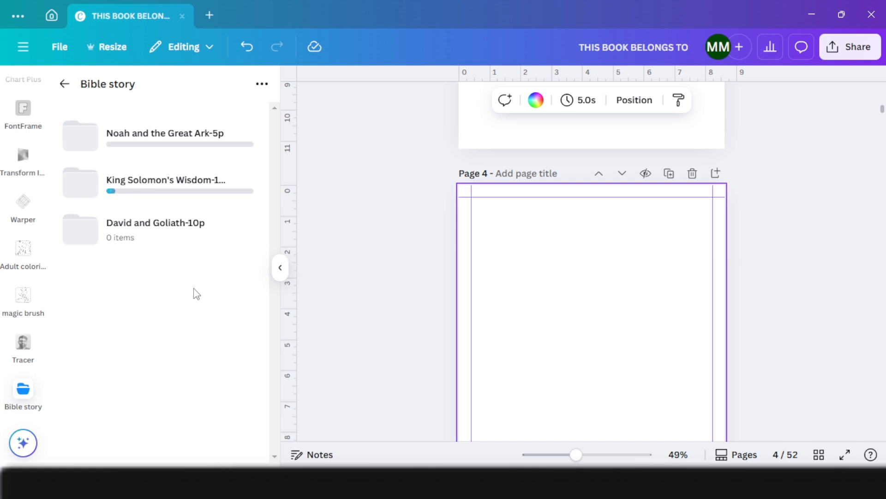
Step: Add a heading reading "THE STORY OF DAVID AND GOLIATH" on page 4 and enlarge it to size 42.1
scroll(823, 243, "down", 2)
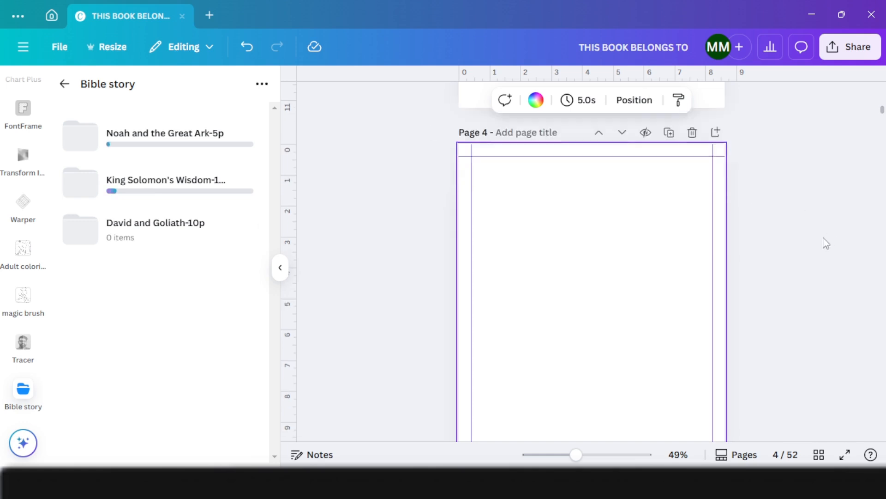
left_click(351, 225)
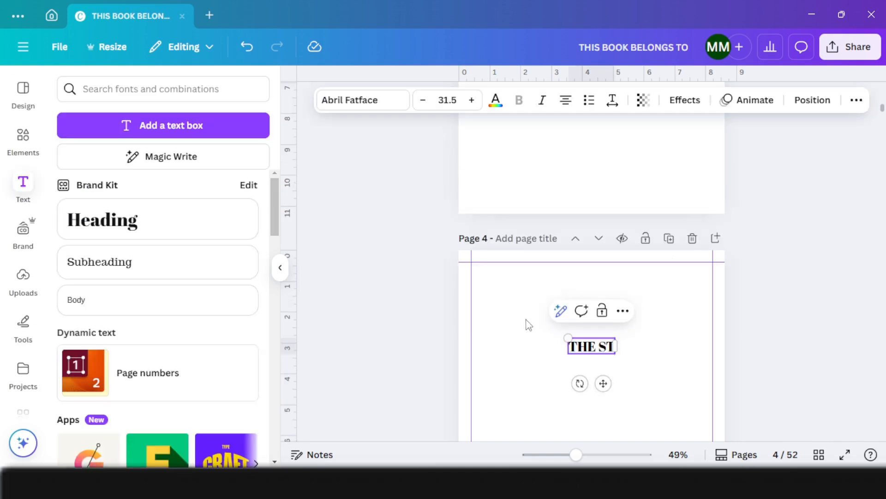
type("ORY OF")
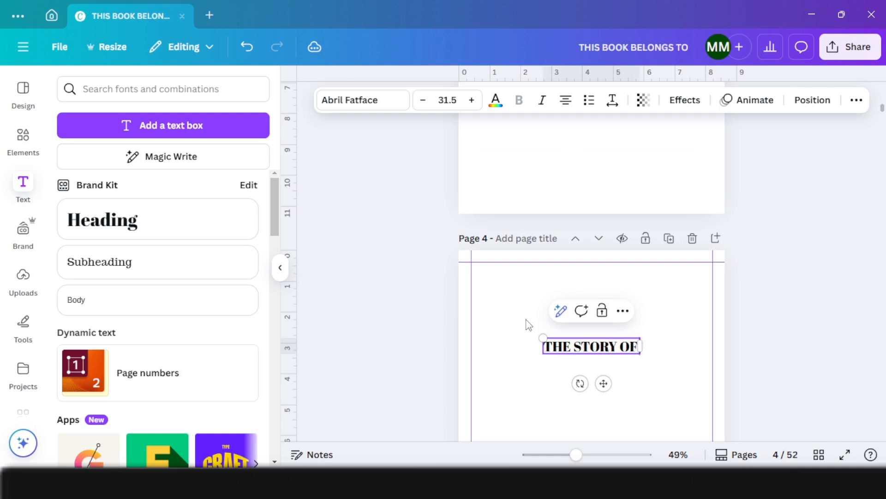
type(" DAVID AND GOLIATH")
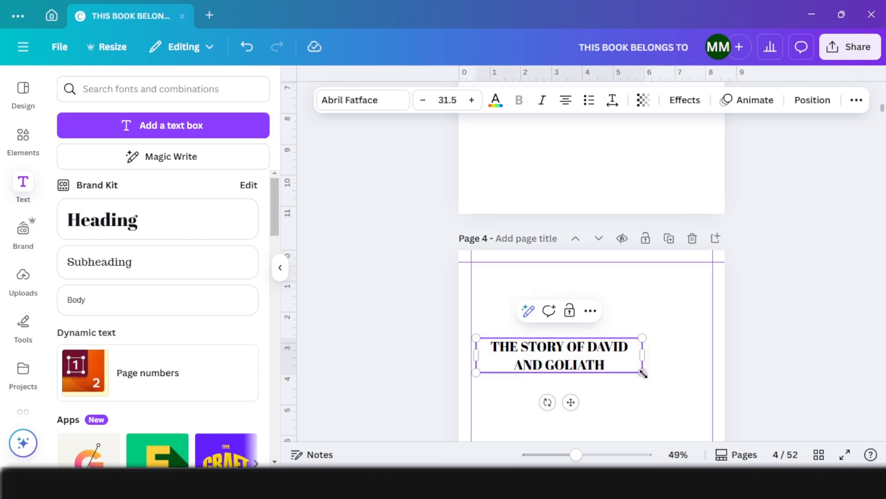
left_click_drag(643, 371, 695, 418)
Step: Center the David and Goliath heading on page 4 and change its font to Borsok
scroll(684, 308, "down", 2)
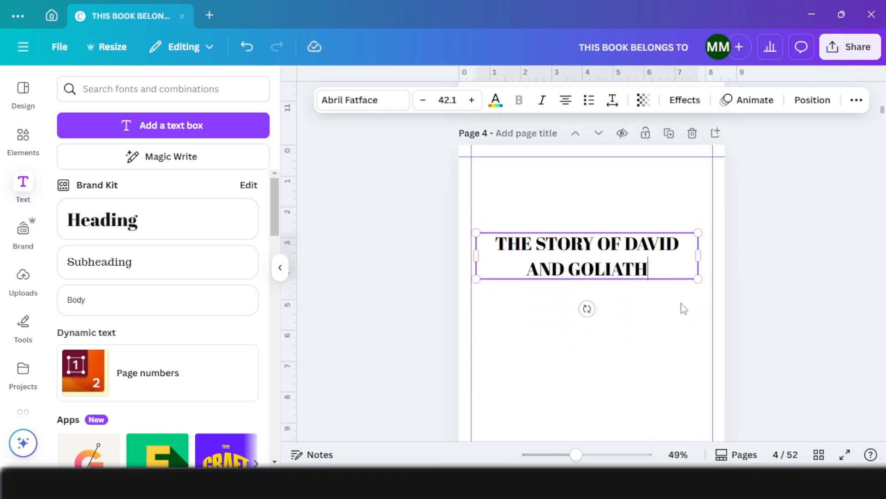
scroll(684, 309, "down", 1)
left_click(738, 234)
left_click_drag(612, 235, 616, 298)
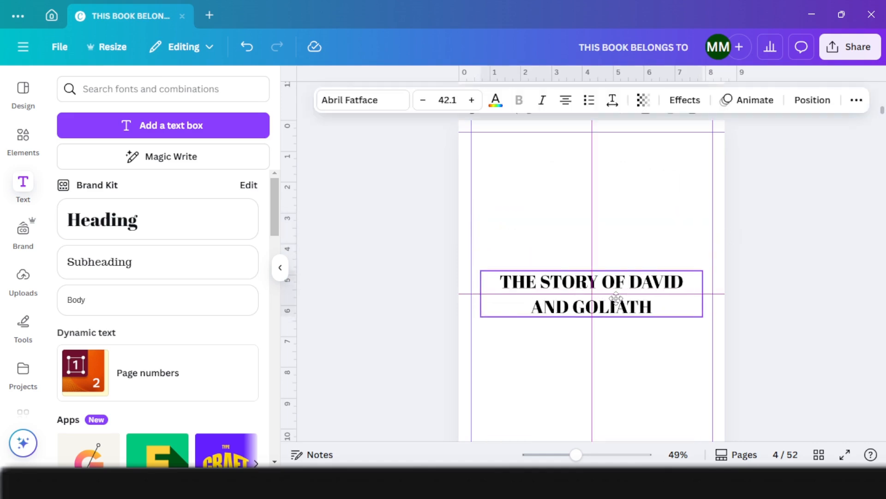
left_click(349, 100)
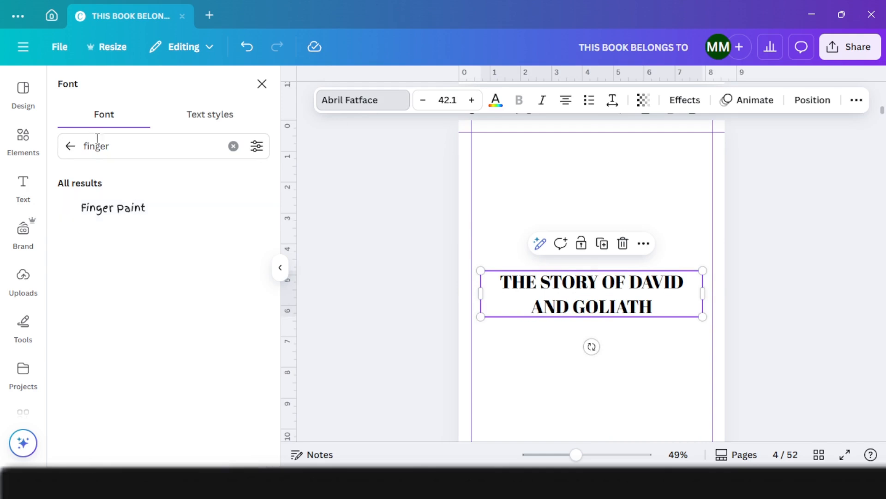
left_click(111, 147)
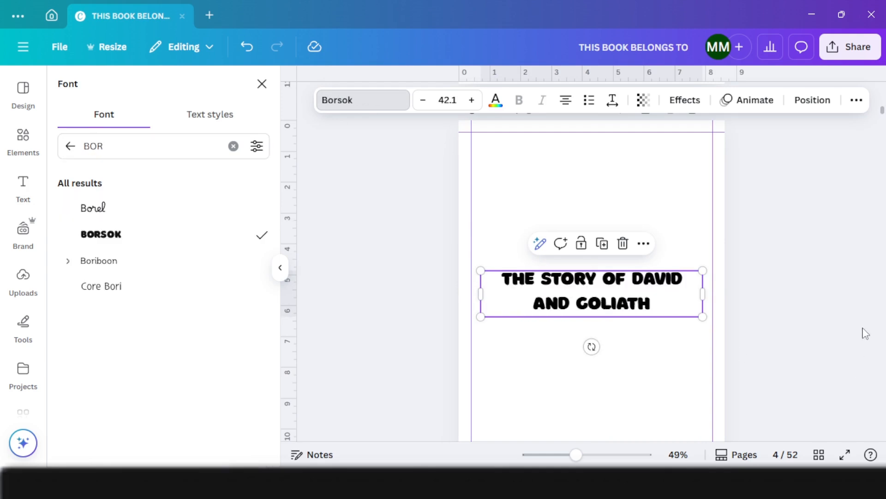
left_click(740, 350)
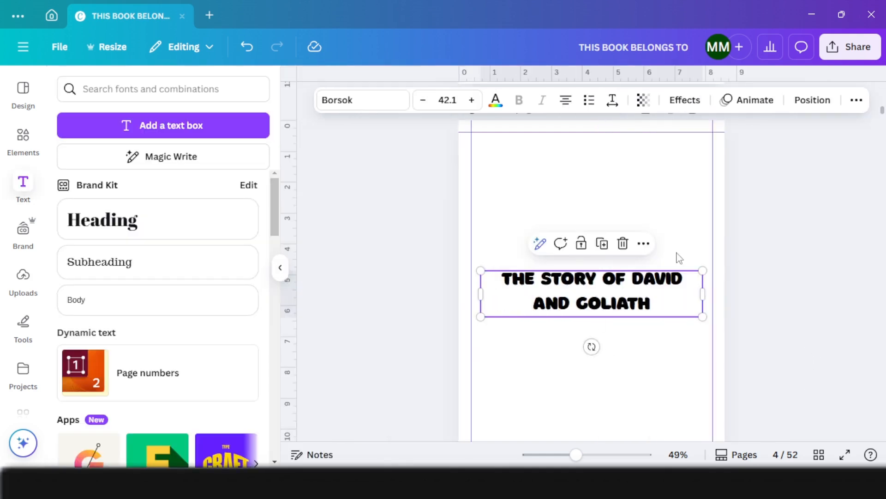
Step: Select blank page 5 and open the David and Goliath-10p folder inside the Bible story project folder
scroll(609, 380, "down", 5)
left_click(531, 372)
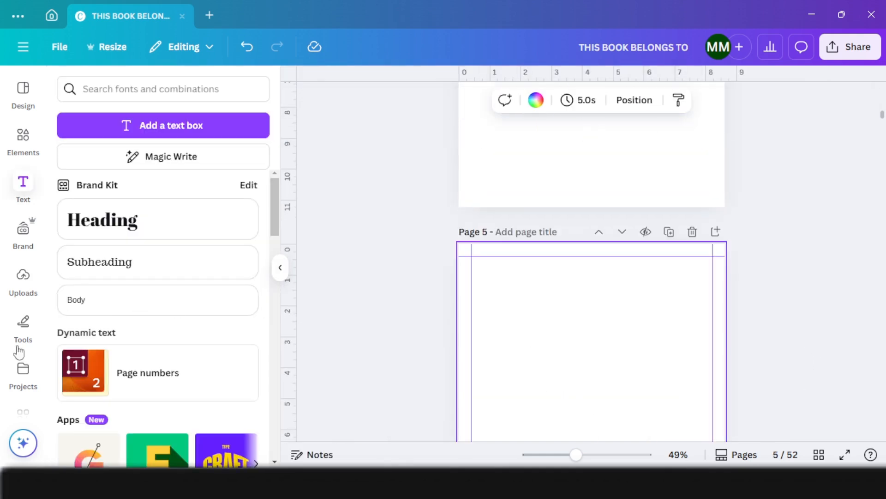
left_click(32, 370)
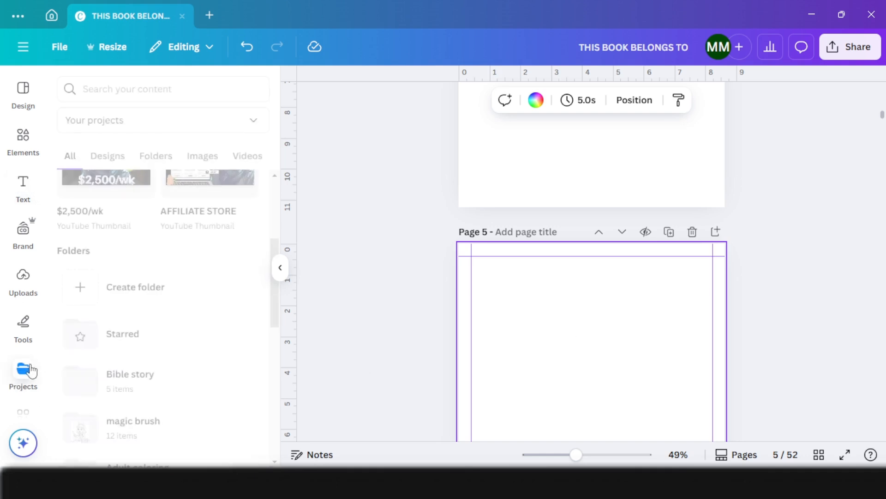
left_click(147, 386)
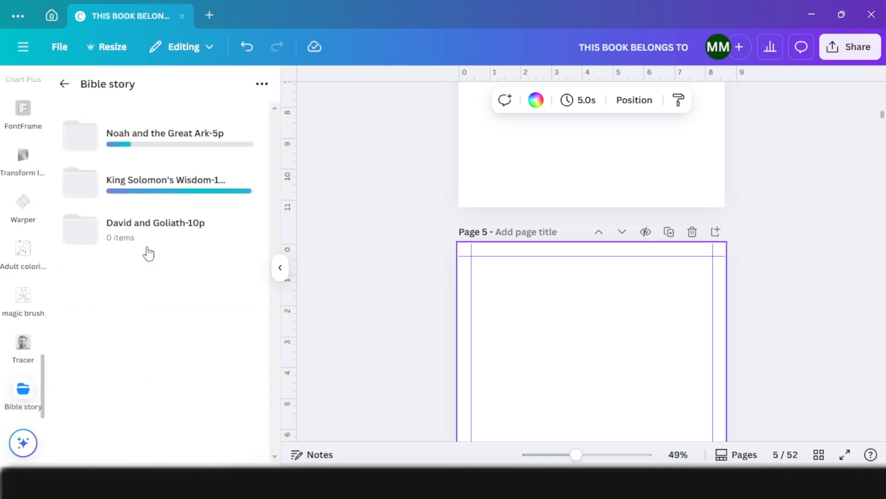
left_click(154, 235)
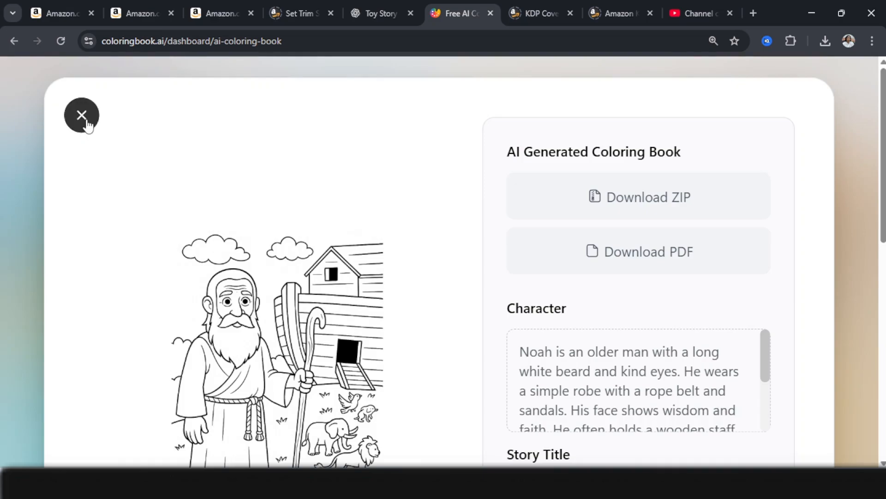
Step: Switch to Coloringbook.ai, close the Noah book, and open the David and Goliath book at its first story page
left_click(81, 116)
scroll(445, 365, "down", 5)
scroll(445, 365, "down", 6)
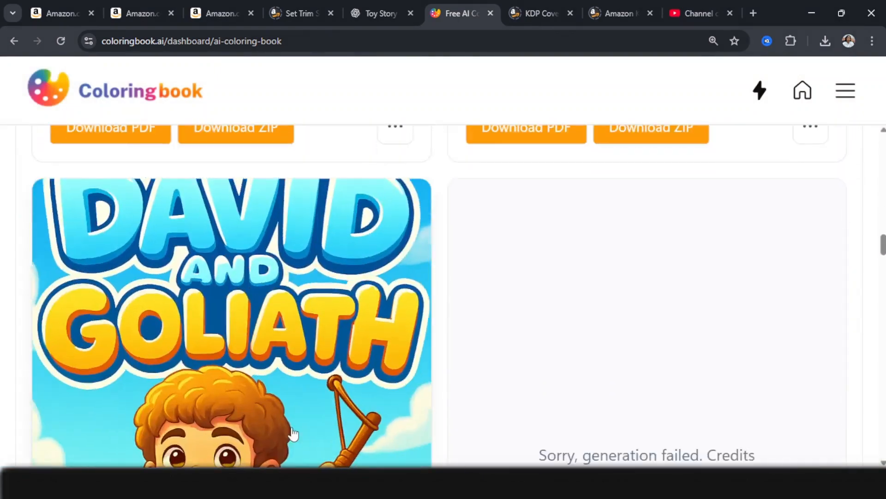
left_click(231, 409)
scroll(340, 332, "down", 6)
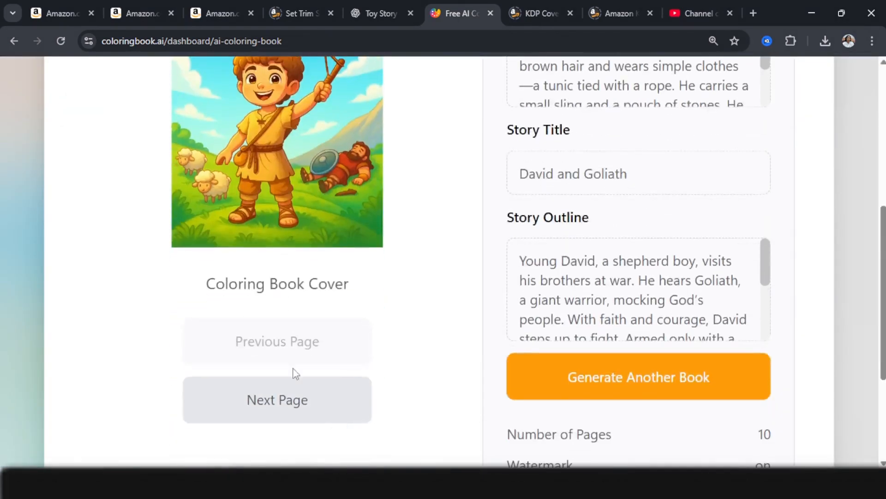
left_click(273, 395)
scroll(259, 240, "up", 3)
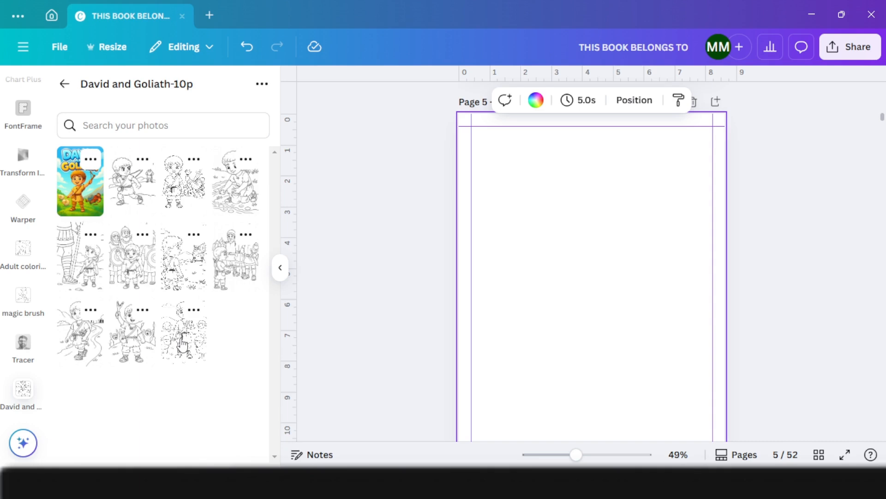
Step: Place the drawing of David with his sheep on page 5 in Canva, enlarge it, and align it centered on the lower margin
left_click(133, 182)
left_click_drag(586, 309, 556, 300)
scroll(556, 300, "down", 2)
left_click_drag(634, 337, 715, 377)
left_click_drag(592, 396, 592, 386)
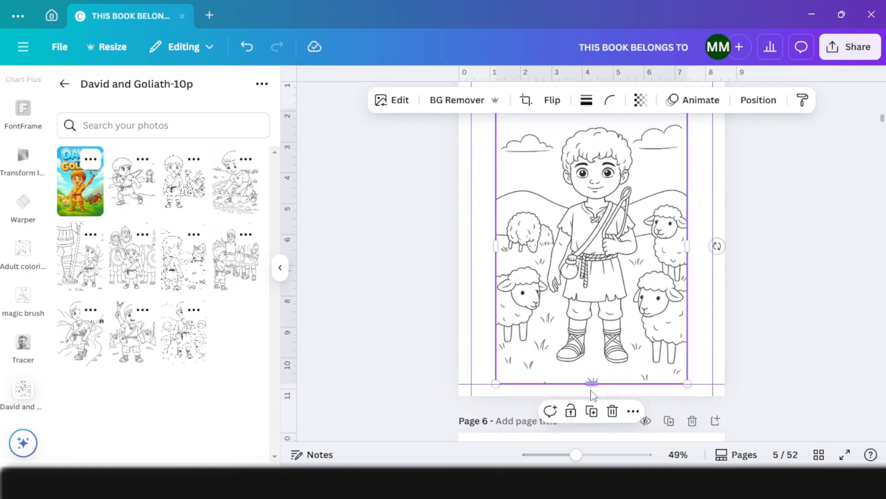
scroll(598, 334, "up", 2)
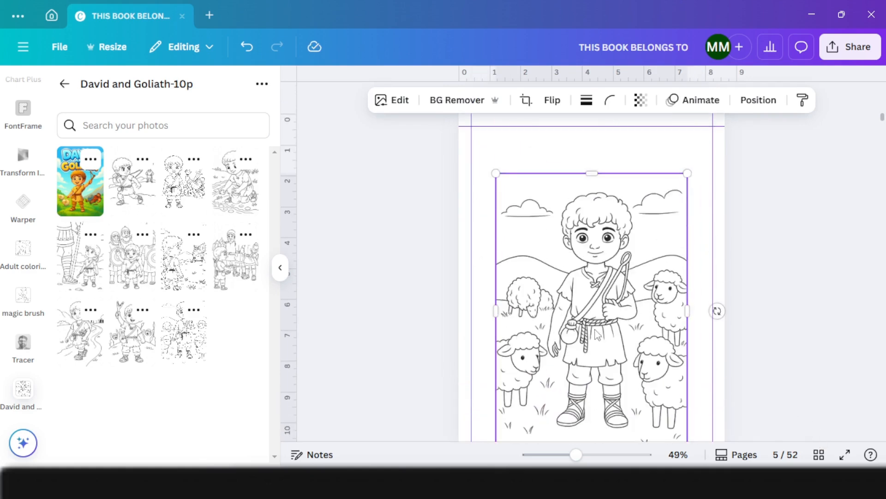
left_click(778, 193)
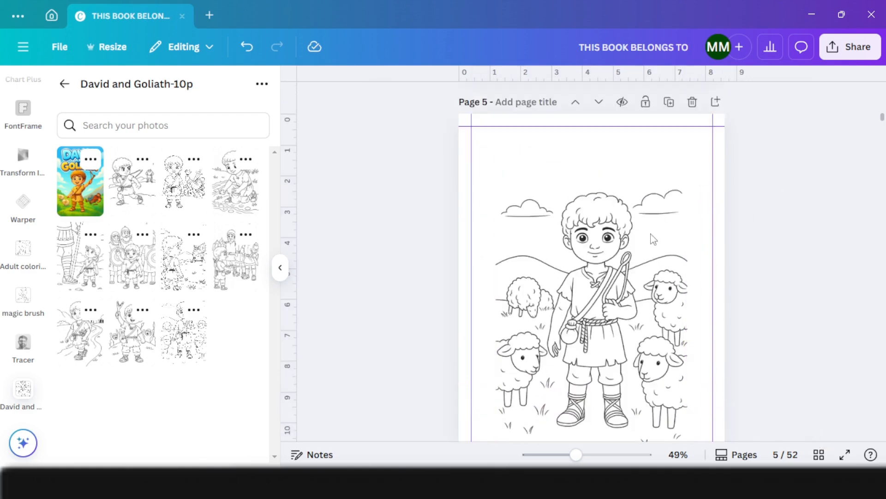
Step: Add a subheading text box to page 5 and position it above the drawing of David
scroll(42, 211, "up", 1)
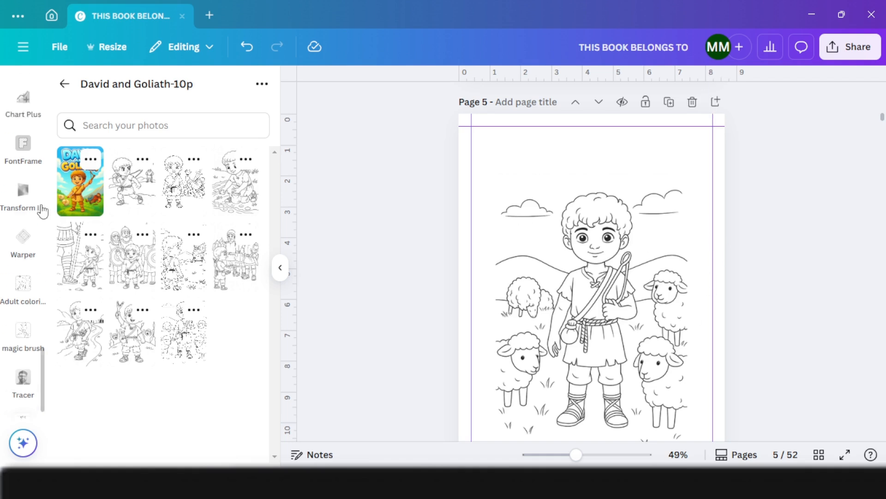
scroll(43, 211, "up", 18)
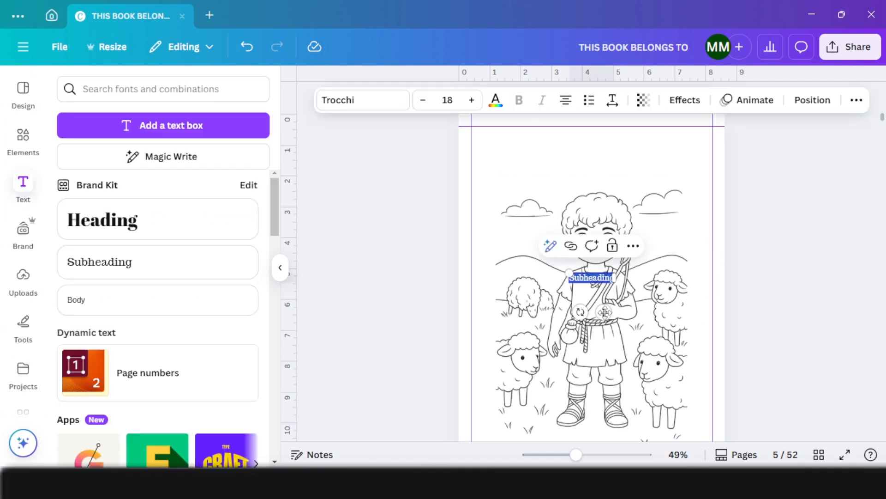
left_click_drag(605, 312, 588, 185)
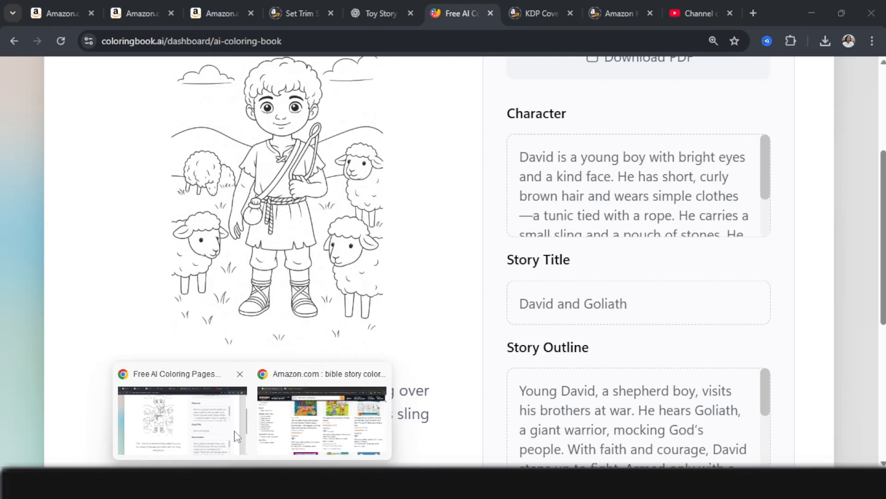
Step: Switch to Coloringbook.ai and copy the 1/10 caption, "David the shepherd boy watching over his sheep in the peaceful fields with his sling and pouch"
left_click(227, 428)
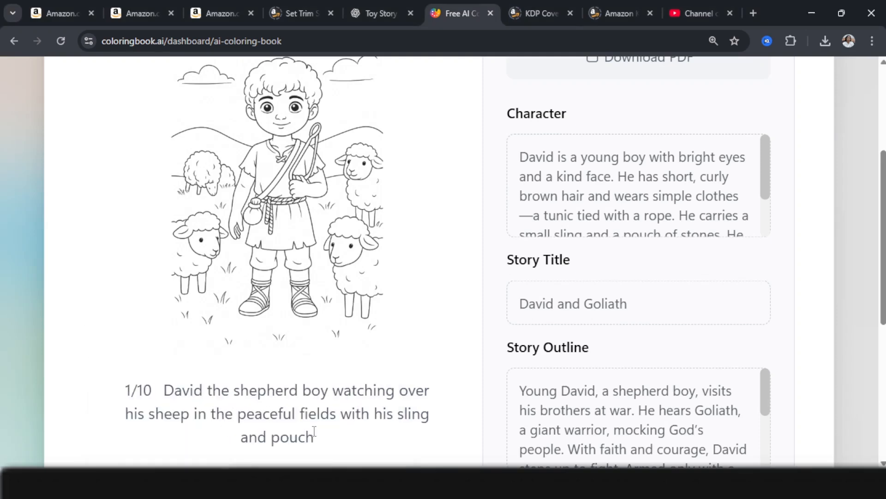
left_click_drag(314, 432, 166, 391)
key("ctrl+c")
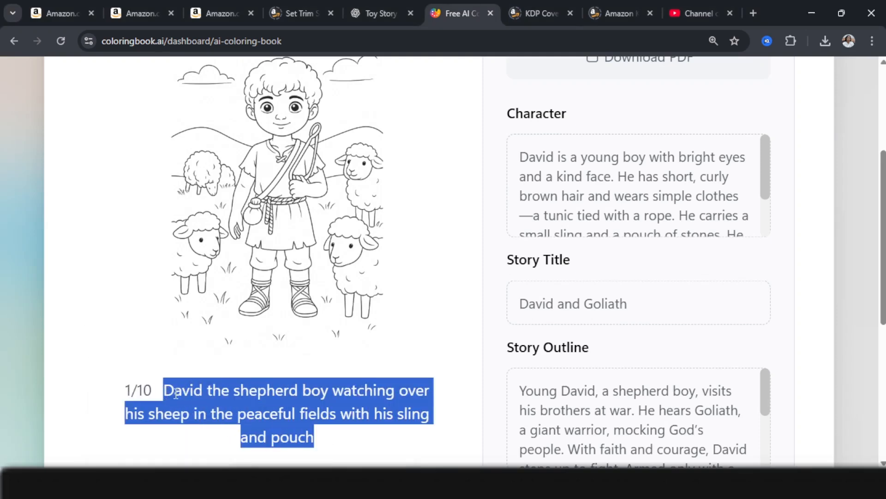
Step: Return to Canva, replace the page 5 subheading with the copied caption, and set its font to Finger Paint
left_click(811, 13)
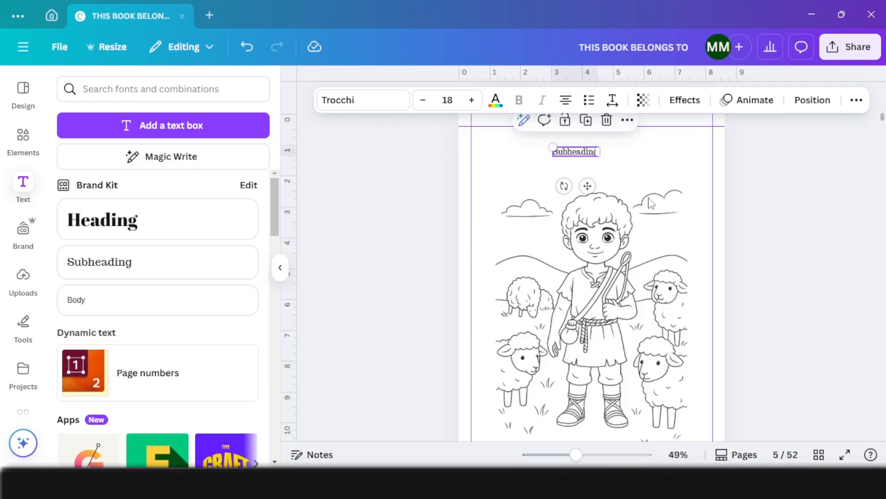
double_click(575, 152)
key("ctrl+v")
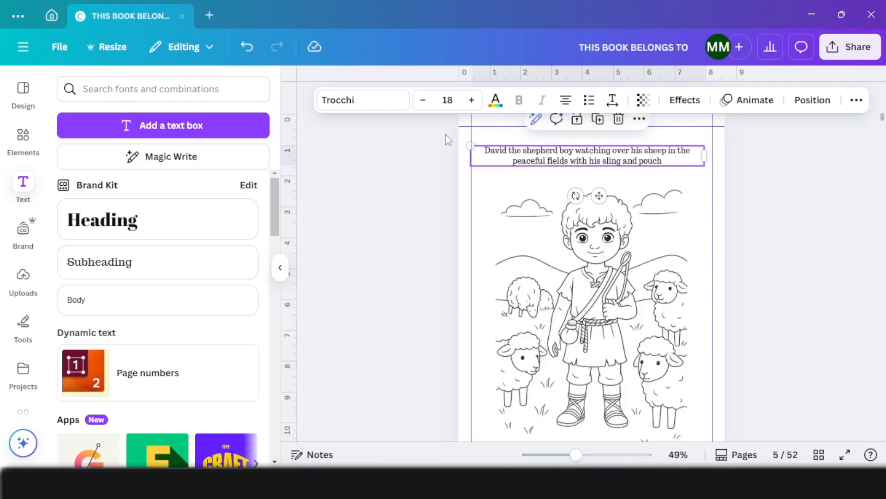
left_click(372, 98)
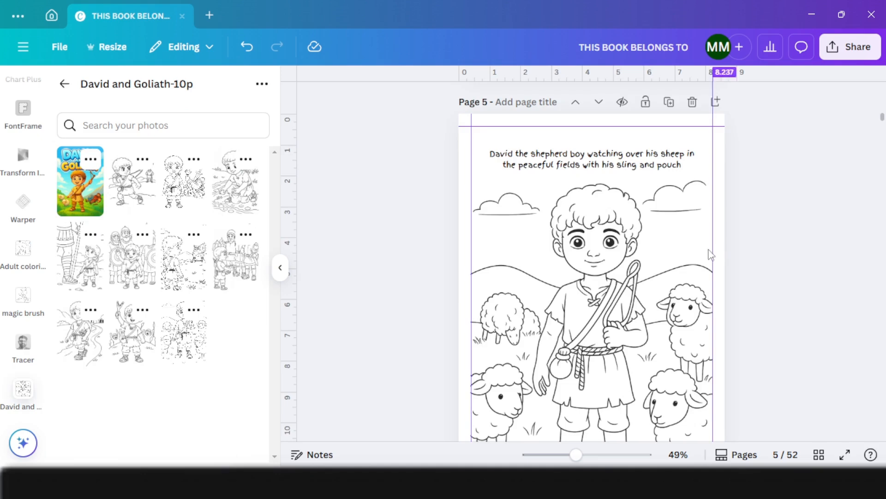
Step: Copy the caption text box from page 5 onto blank page 6
scroll(581, 376, "down", 5)
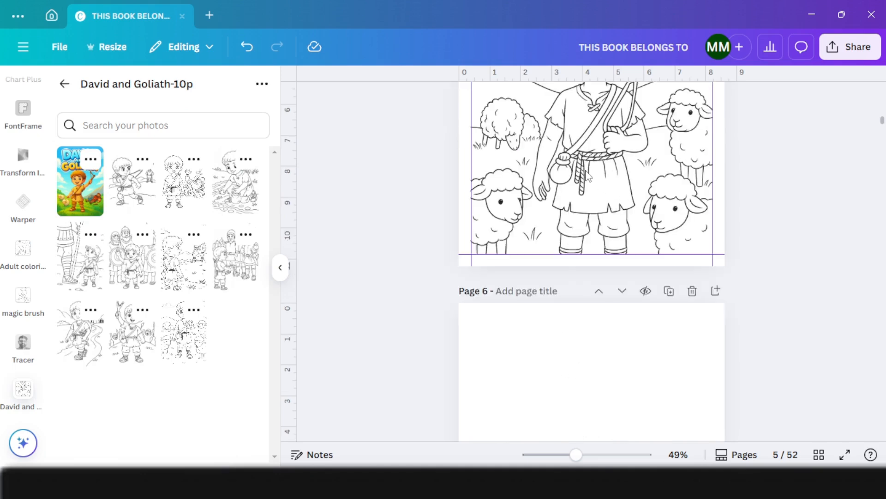
scroll(614, 261, "down", 3)
scroll(593, 360, "down", 4)
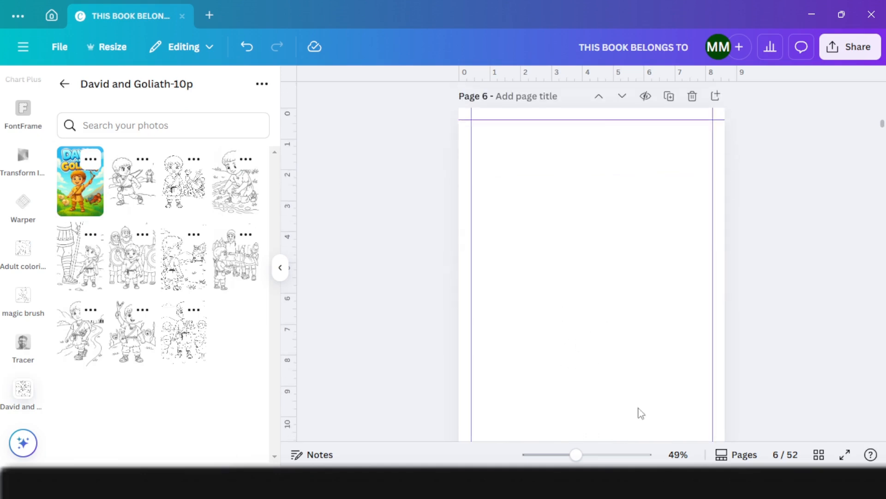
scroll(614, 316, "up", 15)
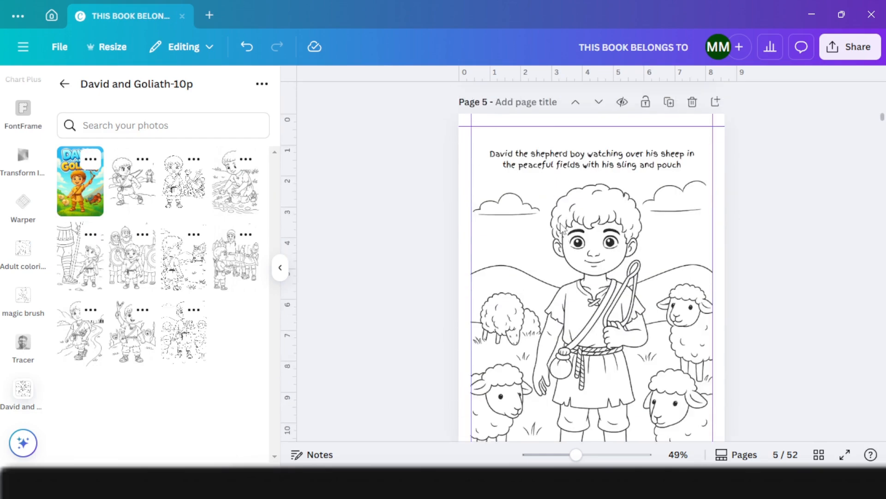
left_click(580, 231)
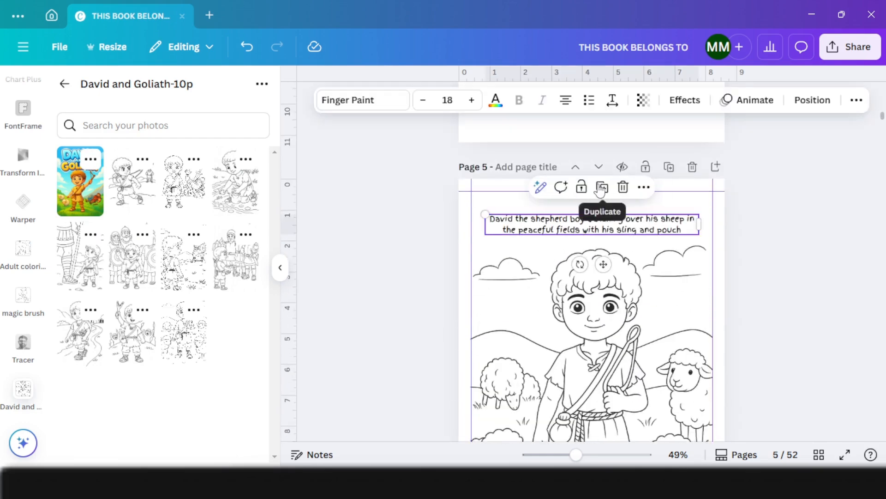
scroll(623, 291, "down", 10)
scroll(595, 301, "down", 6)
scroll(586, 299, "up", 2)
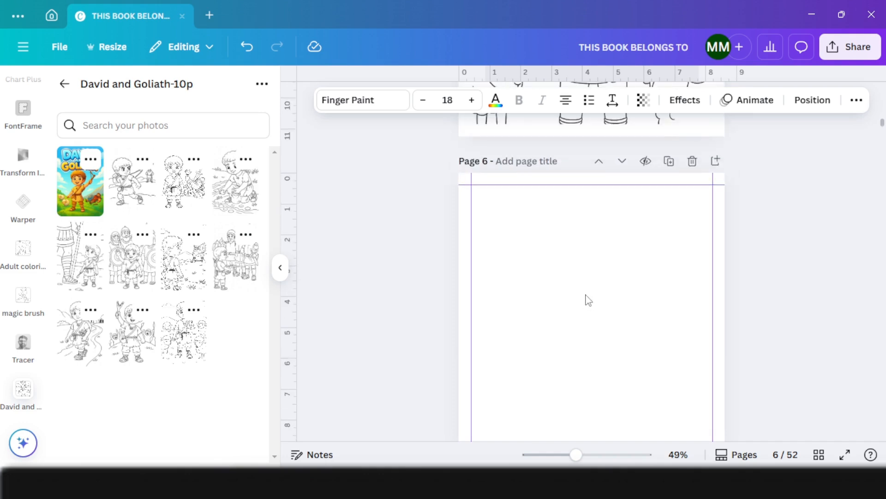
scroll(585, 248, "up", 3)
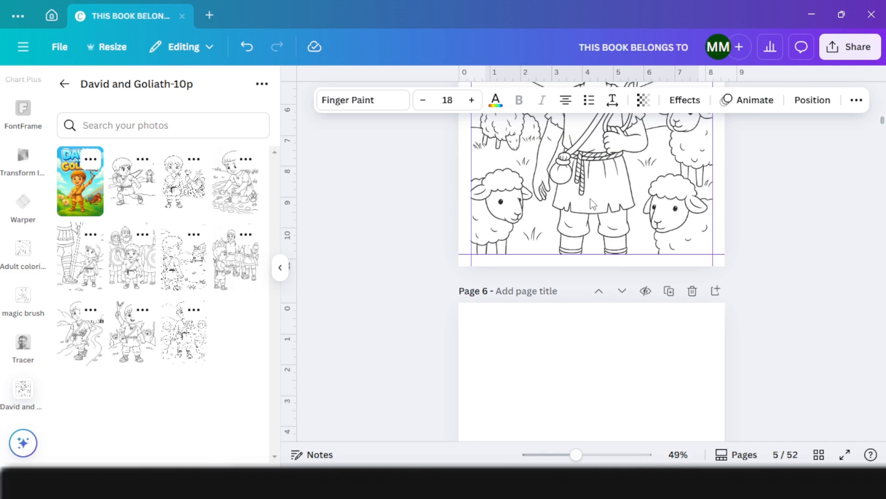
scroll(596, 208, "down", 7)
left_click(558, 399)
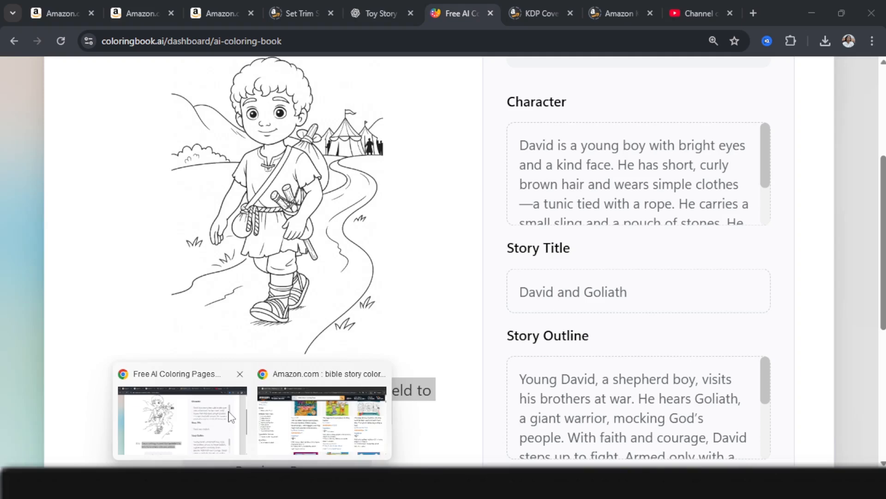
Step: Switch to Coloringbook.ai and copy the 2/10 caption, "David walking toward the battlefield to visit his brothers who are soldiers", for page 6 in Canva
left_click(223, 384)
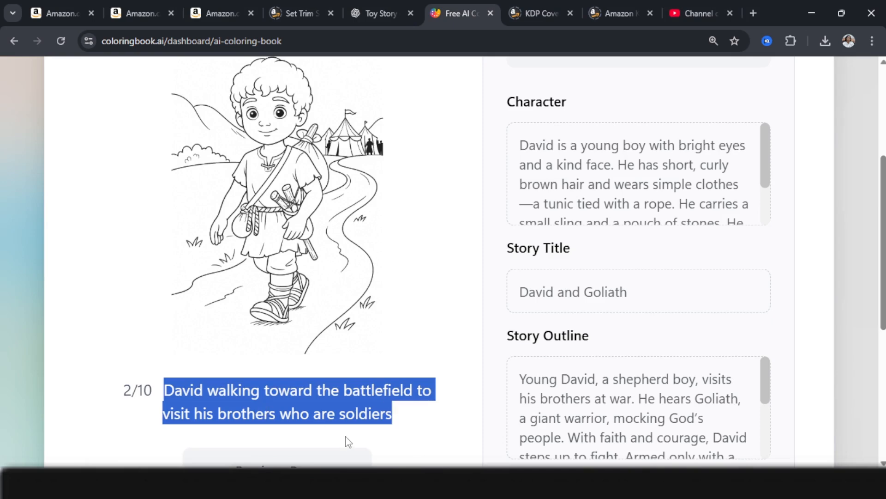
mouse_move(338, 484)
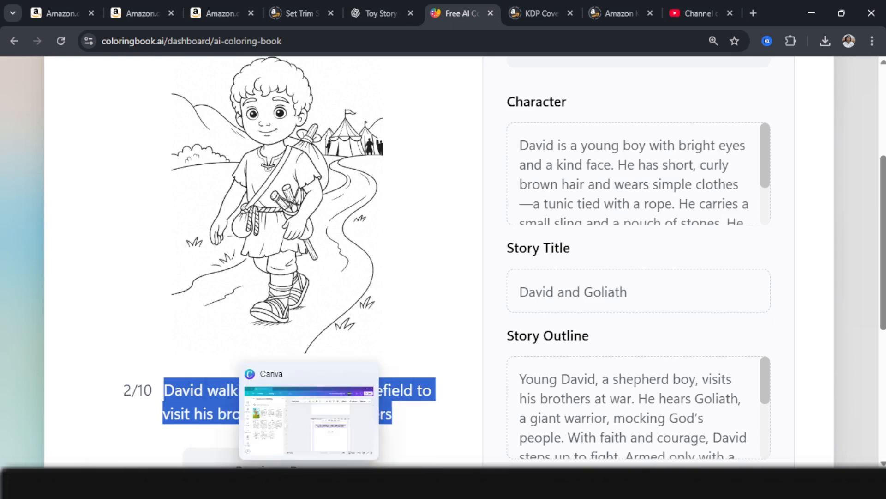
Step: Switch to Canva and replace page 7's caption with "David walking toward the battlefield to visit his brothers who are soldiers"
left_click(305, 440)
double_click(548, 273)
type("David walking toward the battlefield to visit his brothers who are soldiers")
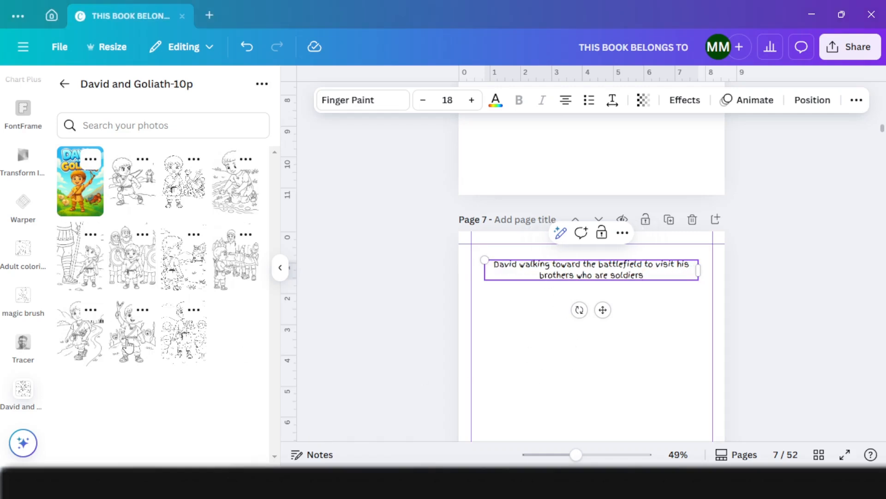
Step: Add the picture of David walking along the path to page 7, fitted within the margins below the caption
scroll(593, 329, "down", 2)
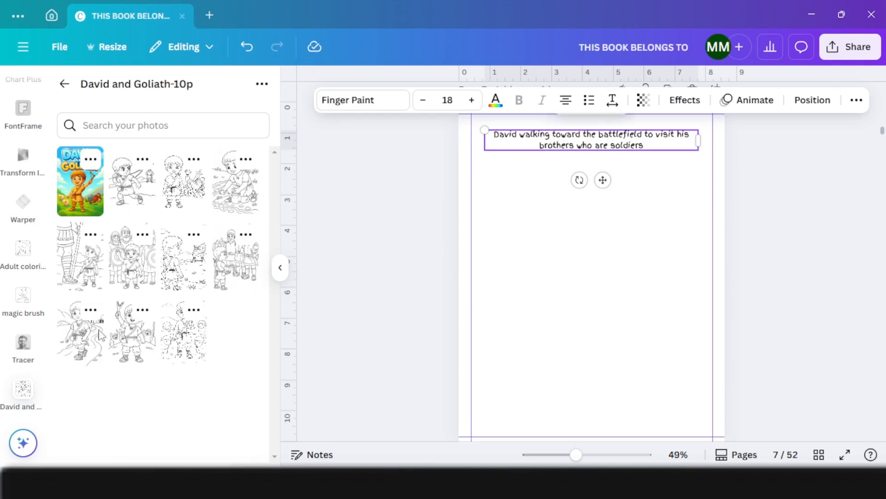
left_click_drag(86, 329, 603, 246)
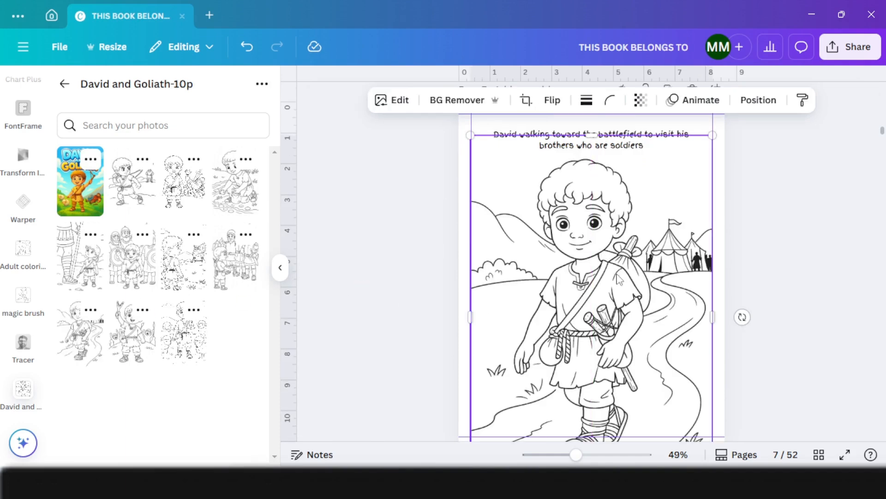
scroll(621, 281, "down", 2)
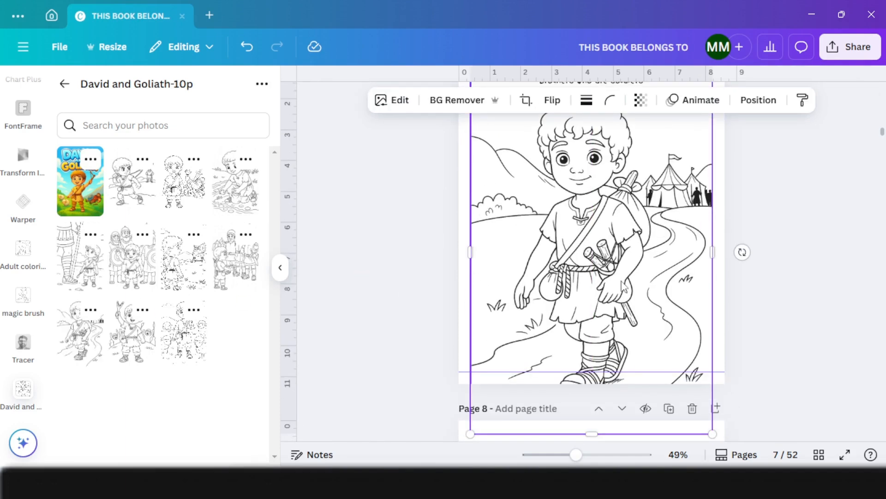
left_click_drag(592, 433, 605, 372)
scroll(721, 314, "up", 2)
scroll(684, 312, "down", 3)
scroll(646, 309, "up", 5)
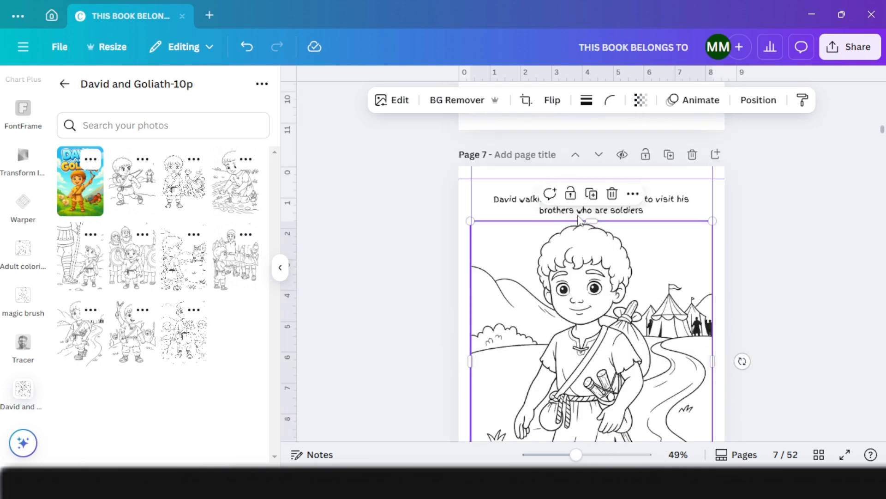
Step: Copy the caption text box from page 7 and paste it onto page 9
left_click(580, 217)
scroll(607, 350, "down", 10)
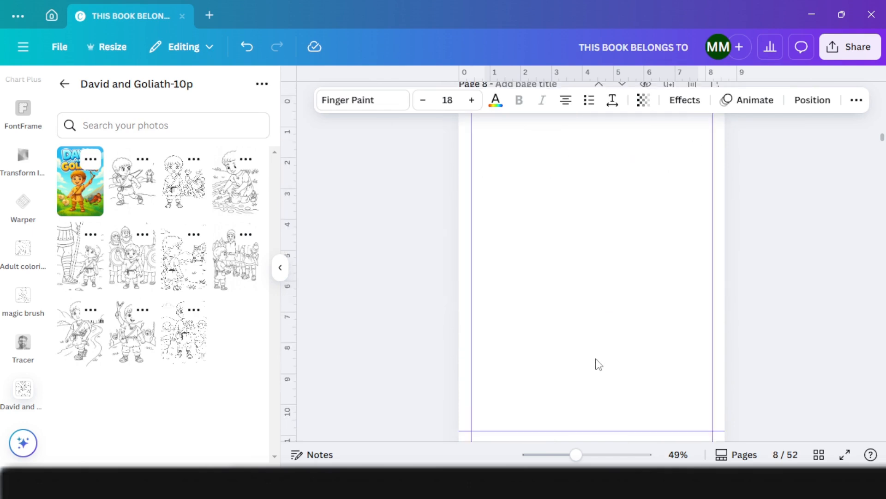
left_click(574, 387)
type("David walking toward the battlefield to visit his brothers who are soldiers")
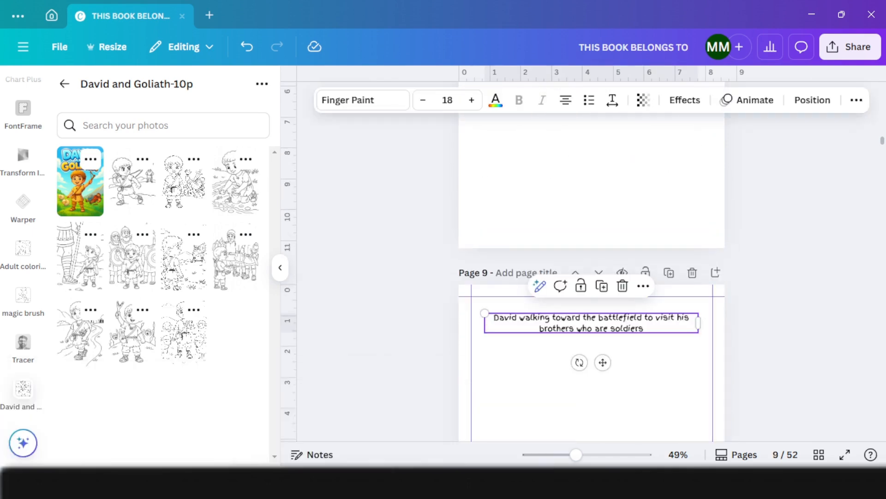
Step: Switch to coloringbook.ai, advance to story page 3/10 and copy its caption
left_click(203, 419)
scroll(363, 374, "down", 4)
left_click(323, 337)
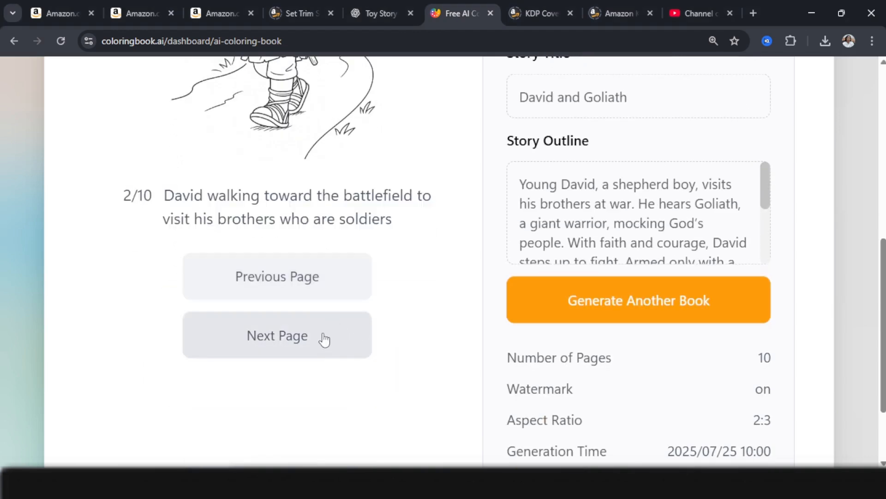
left_click_drag(396, 225, 175, 199)
key("ctrl+c")
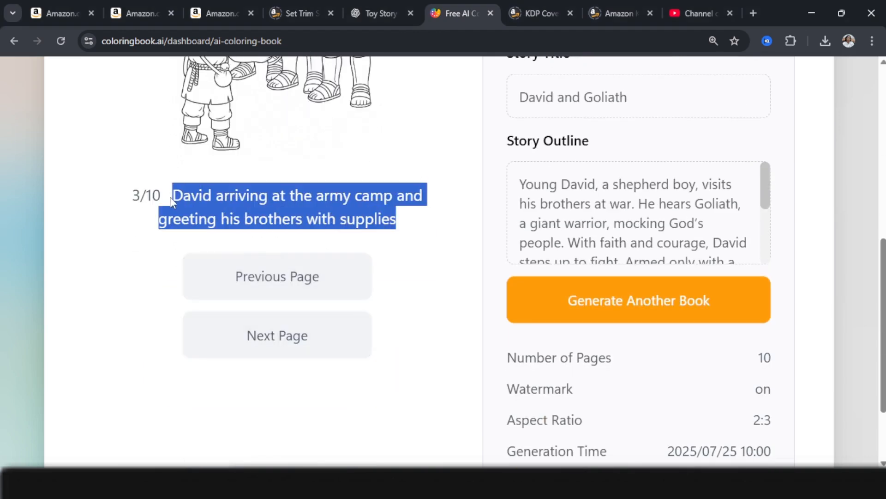
Step: Back in Canva, replace page 9's caption with "David arriving at the army camp and greeting his brothers with supplies"
mouse_move(309, 484)
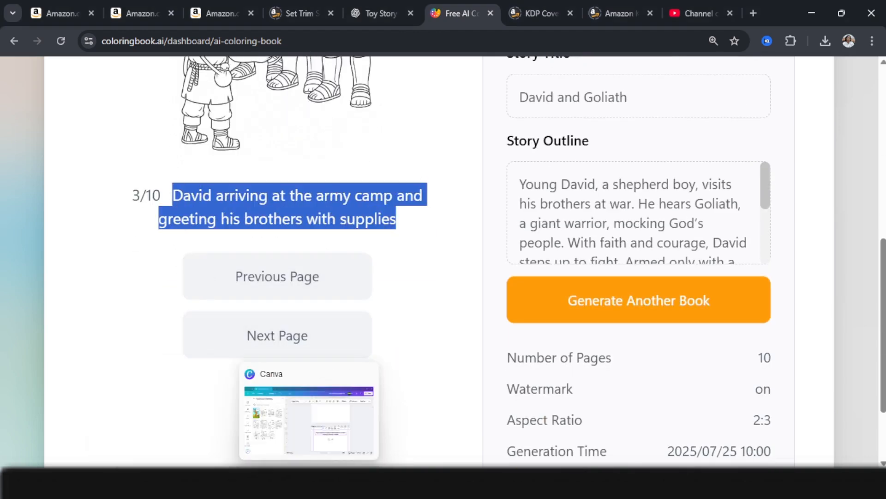
left_click(305, 446)
double_click(553, 319)
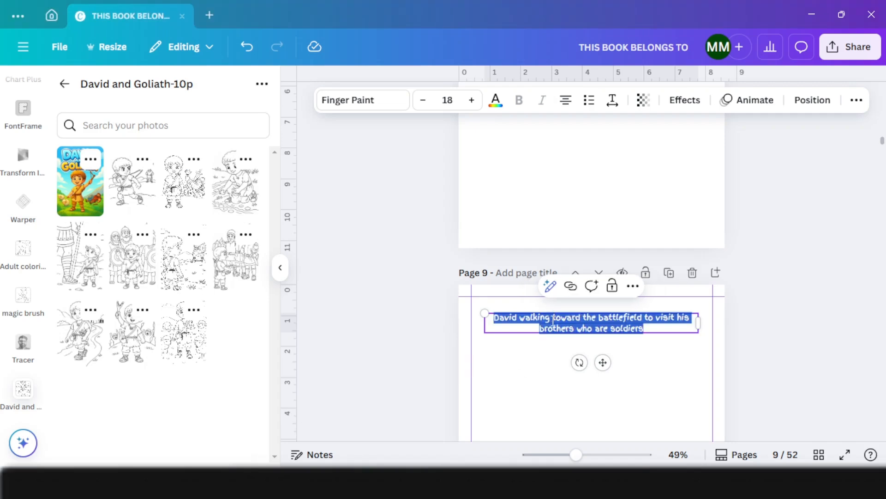
key("ctrl+v")
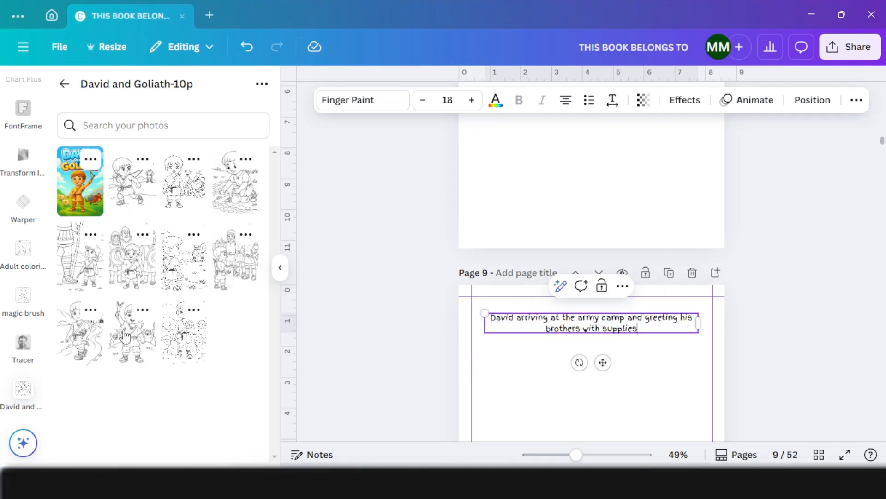
Step: Add the picture of David greeting his three soldier brothers to page 9, enlarged to fill the margins below the caption
scroll(386, 262, "down", 1)
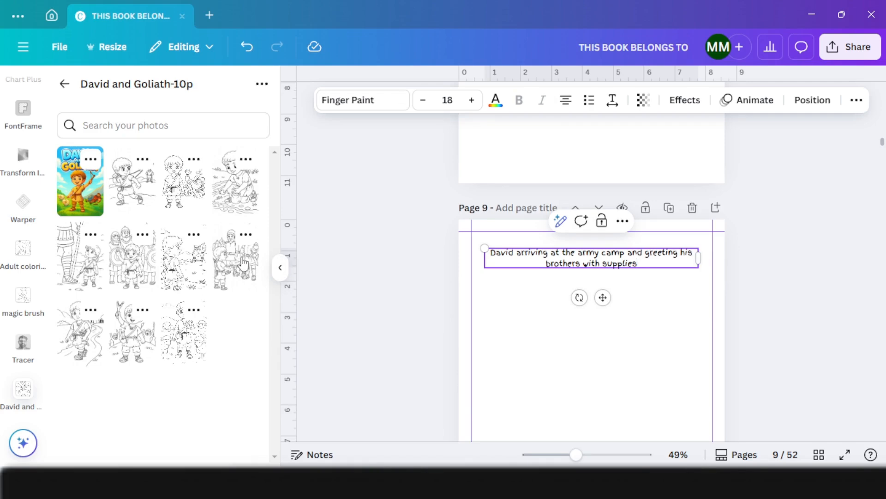
left_click_drag(243, 264, 511, 281)
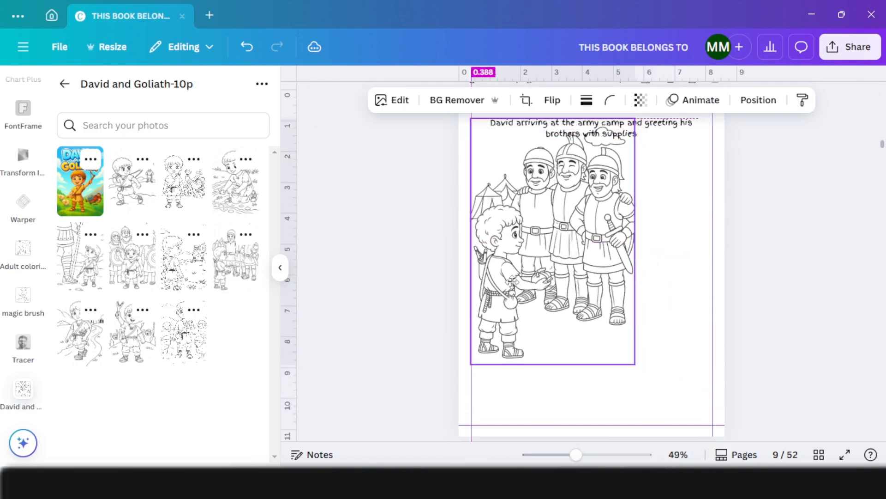
left_click_drag(636, 364, 603, 332)
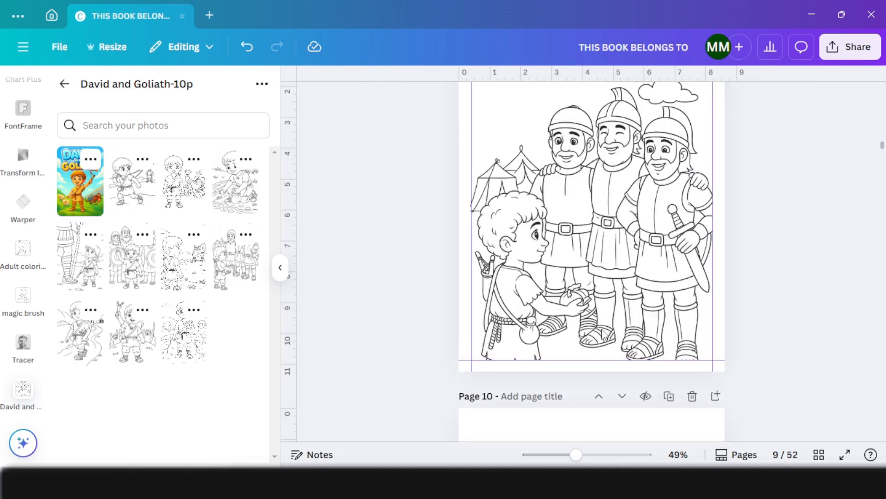
scroll(603, 333, "up", 1)
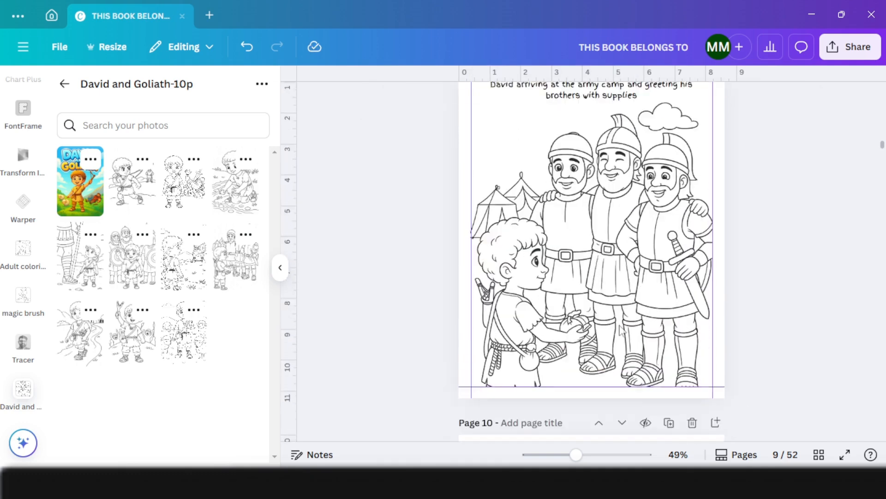
scroll(614, 379, "down", 1)
Step: Copy the caption text box from page 9 and paste it onto page 11
scroll(552, 308, "up", 6)
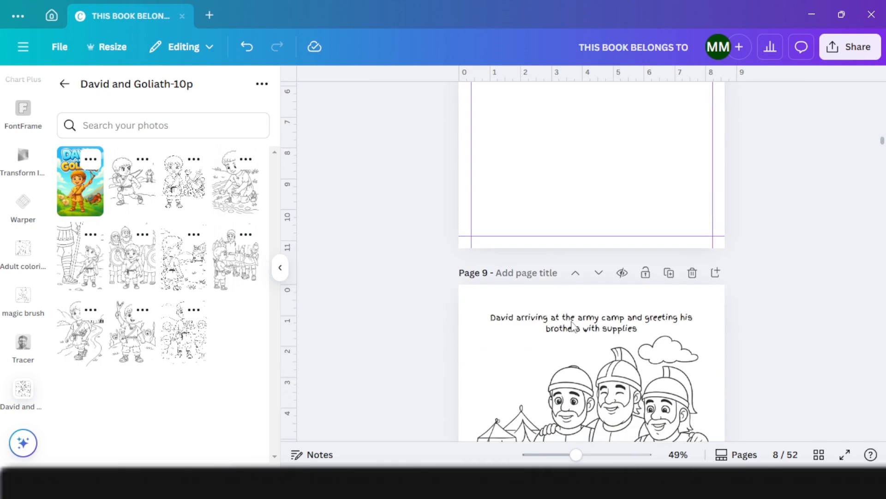
left_click(573, 327)
scroll(575, 330, "down", 15)
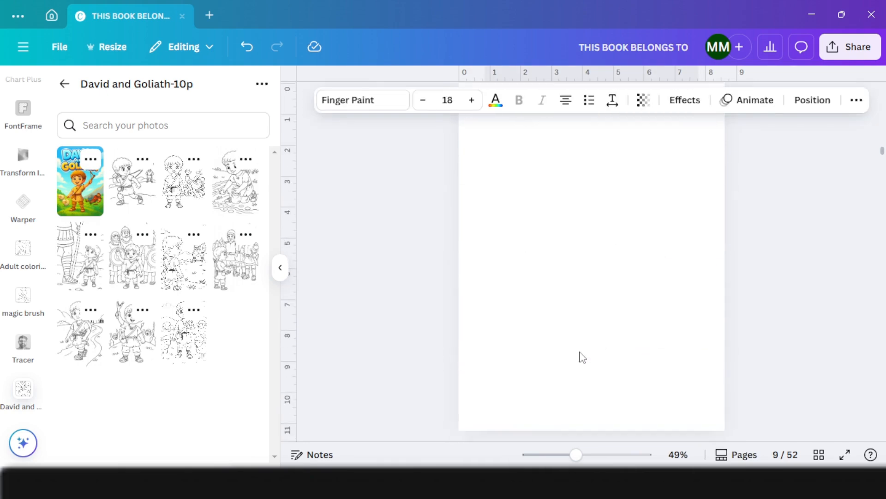
left_click(559, 306)
key("ctrl+v")
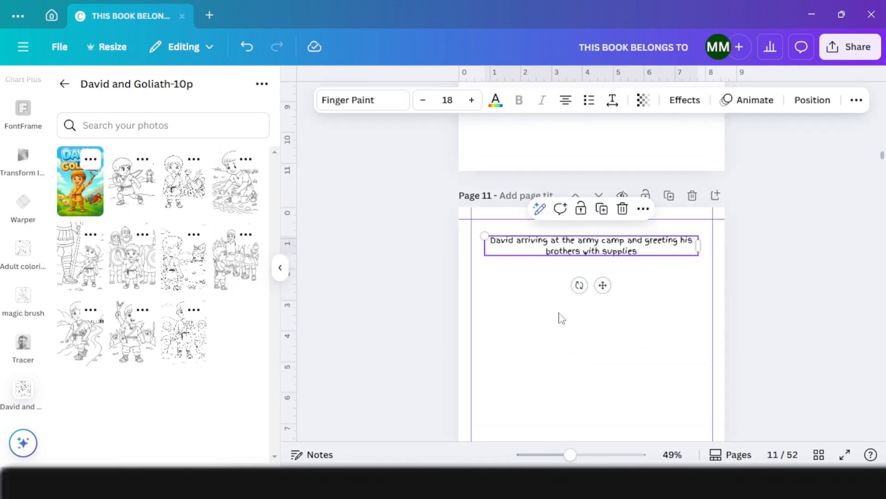
Step: Switch to coloringbook.ai, advance to story page 4/10 and copy its caption
key("alt+Tab")
left_click(311, 347)
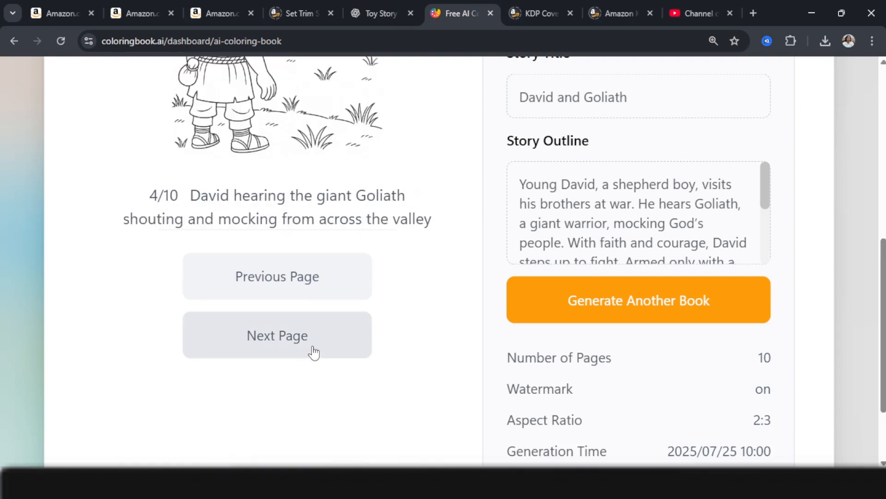
left_click_drag(450, 223, 180, 193)
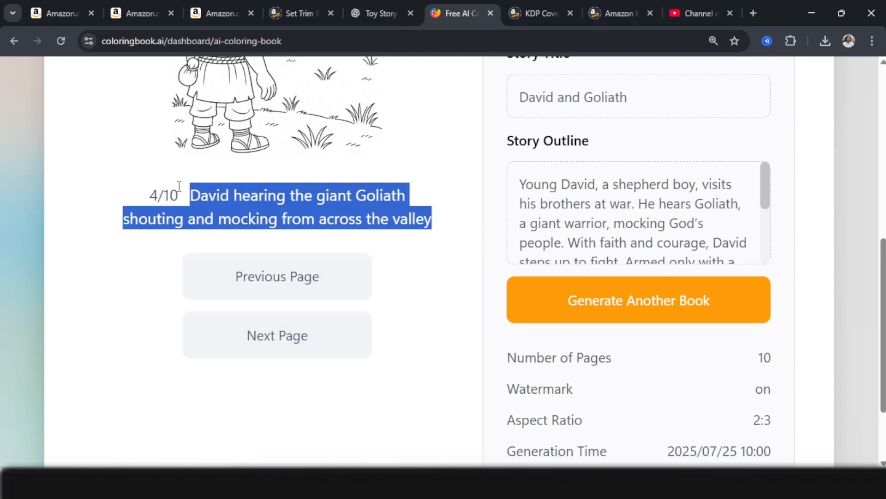
key("ctrl+c")
Step: In Canva, change page 11's caption to "David hearing the giant Goliath shouting and mocking from across the valley" and add the matching picture
key("alt+Tab")
key("ctrl+v")
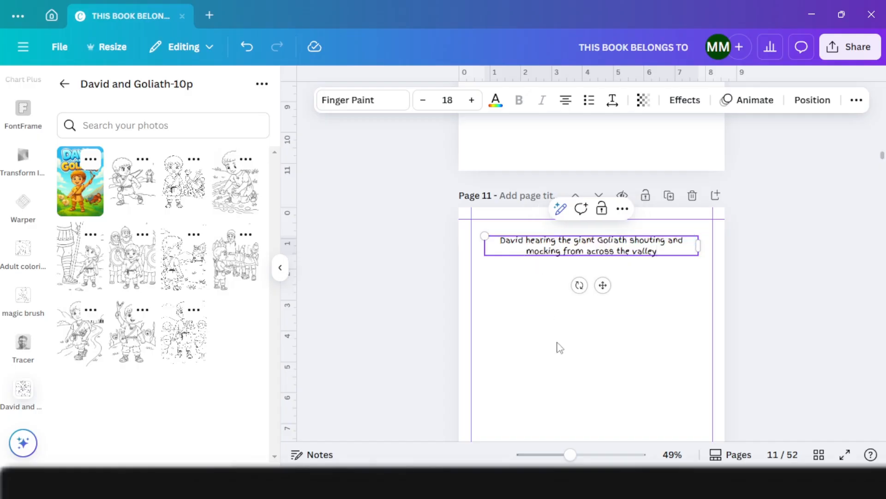
left_click(560, 347)
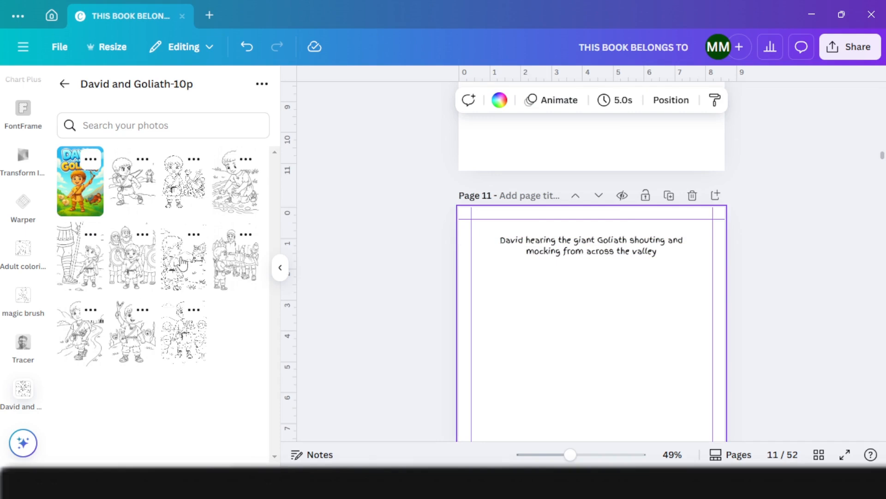
left_click_drag(176, 259, 526, 342)
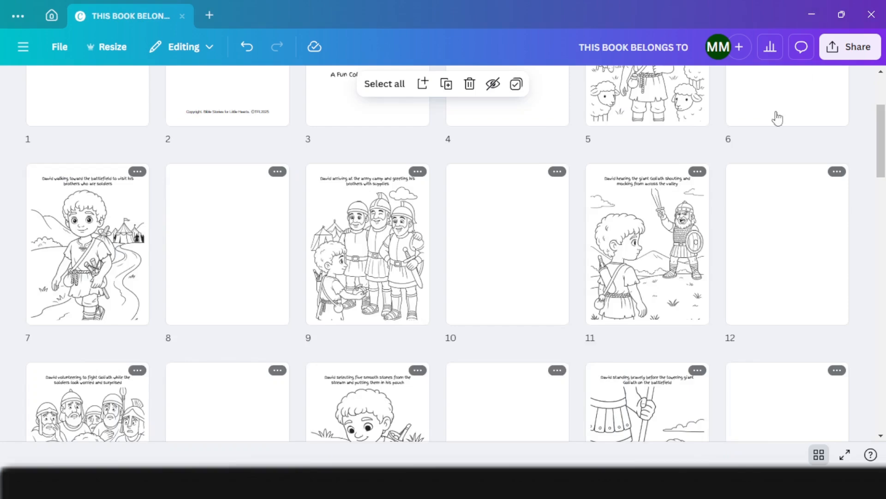
Step: Open page 4 from the page overview and copy its "The Story of David and Goliath" title text
scroll(573, 245, "up", 3)
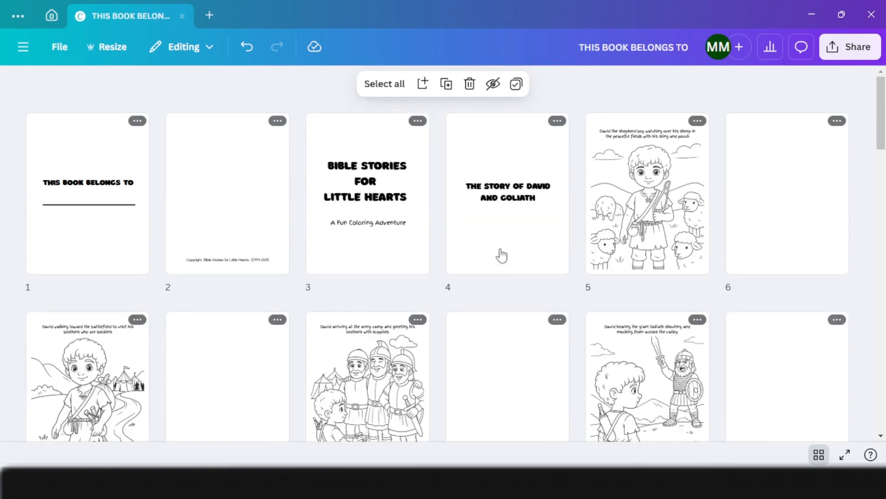
scroll(582, 254, "down", 10)
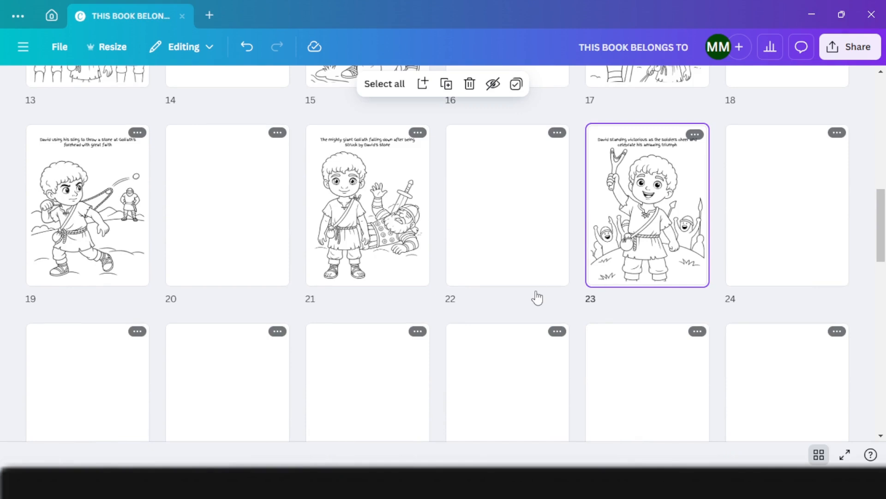
scroll(538, 297, "up", 10)
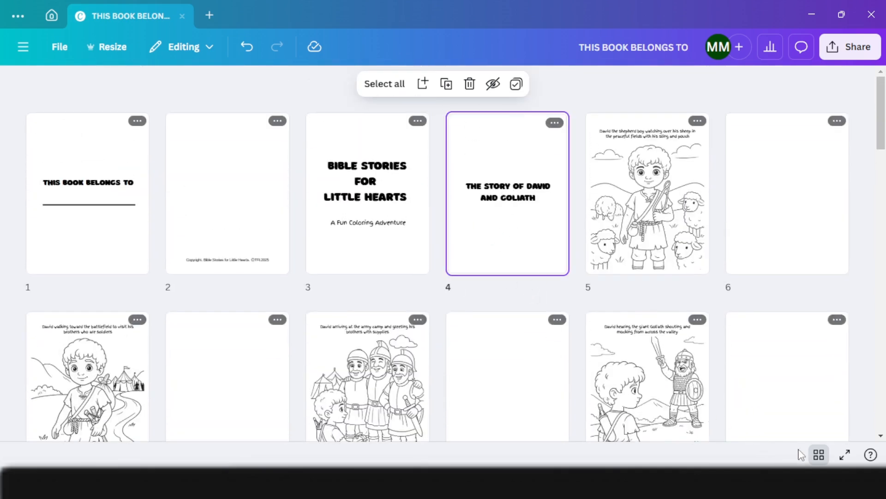
left_click(820, 456)
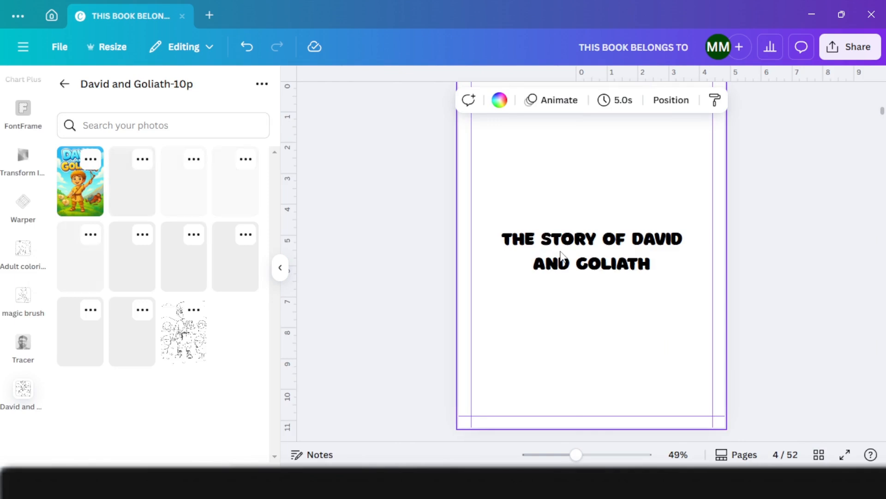
left_click(561, 256)
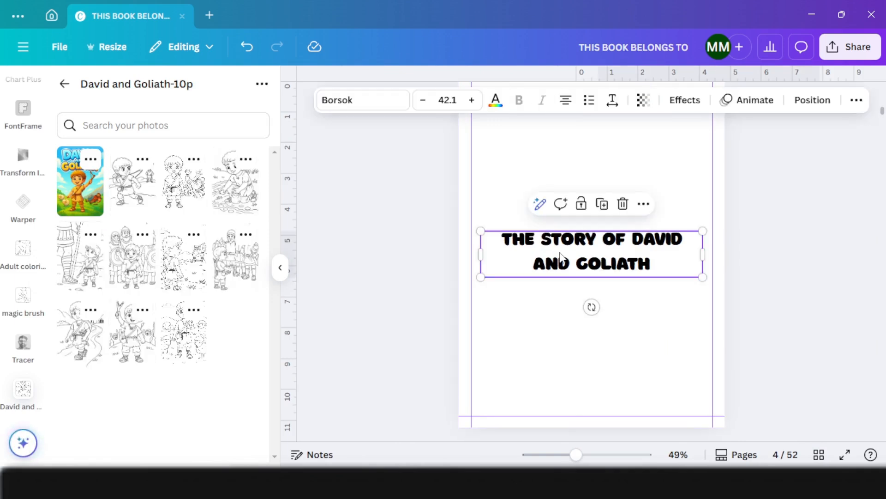
Step: Open blank page 24 from the page overview and paste the copied story title onto it
left_click(818, 455)
scroll(739, 335, "down", 5)
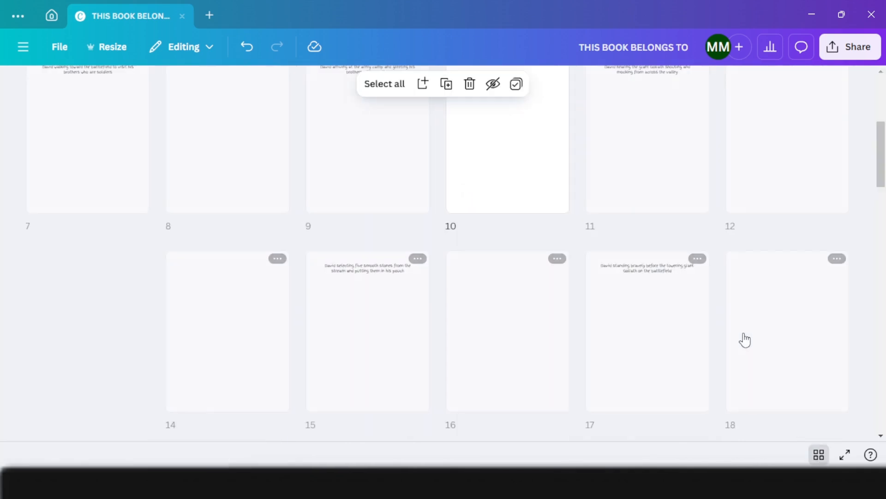
scroll(732, 333, "down", 4)
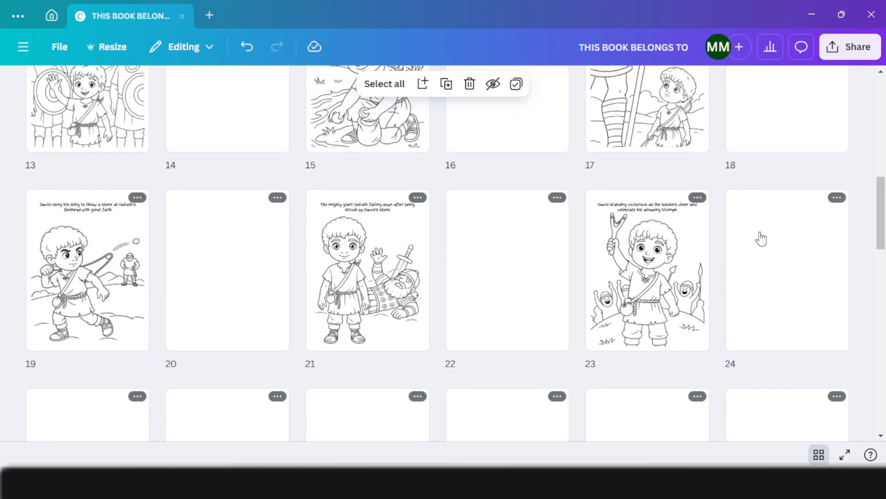
double_click(761, 275)
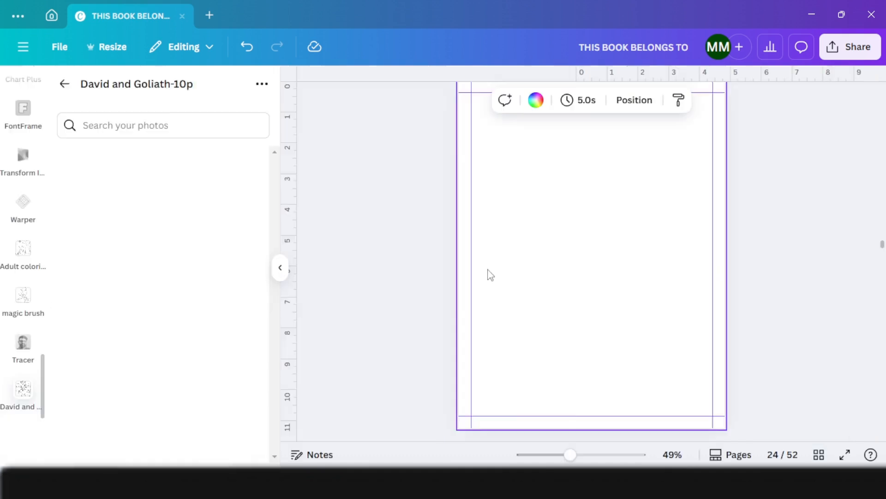
key("ctrl+v")
Step: Go back to the Bible story folder and change page 24's title to "The Story of King Solomon's Wisdom"
left_click(64, 83)
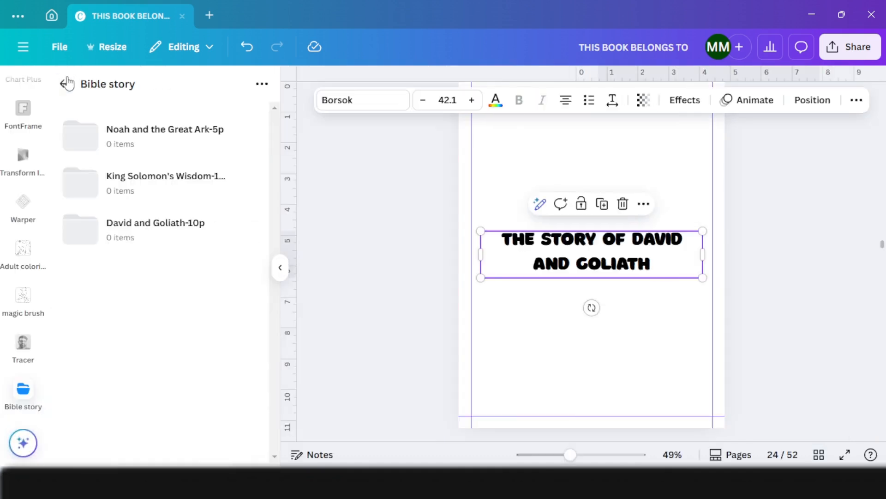
double_click(663, 268)
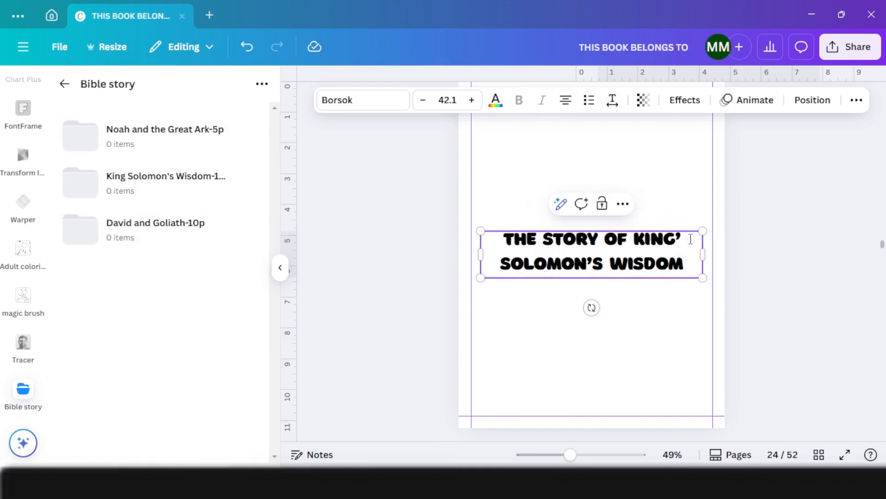
key("BackSpace")
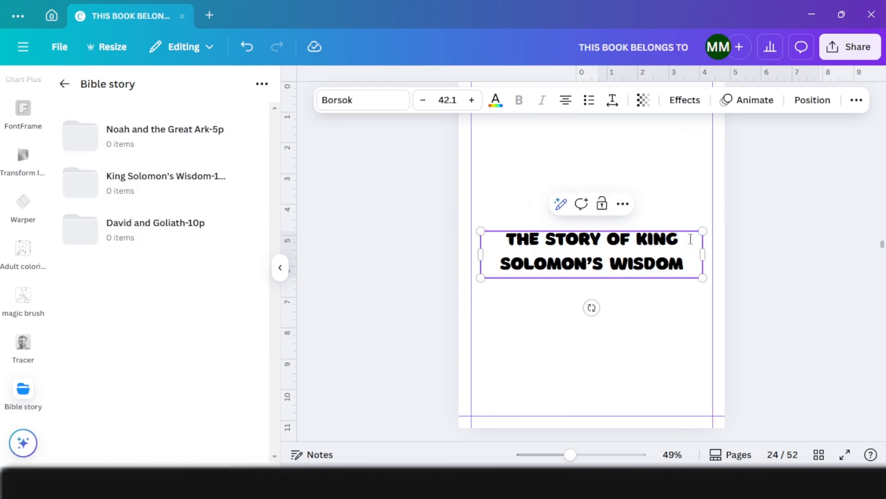
Step: Copy the caption text box from page 23 and paste it onto blank page 25
scroll(595, 288, "up", 10)
left_click(597, 319)
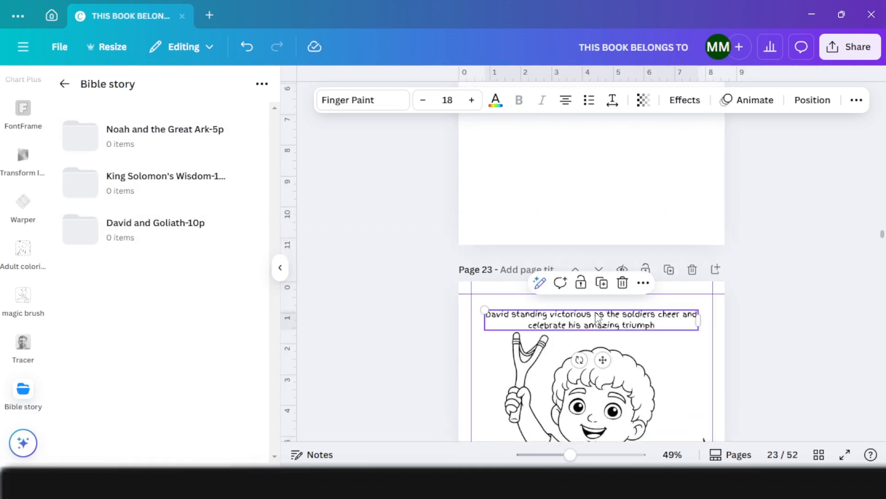
scroll(617, 332, "down", 15)
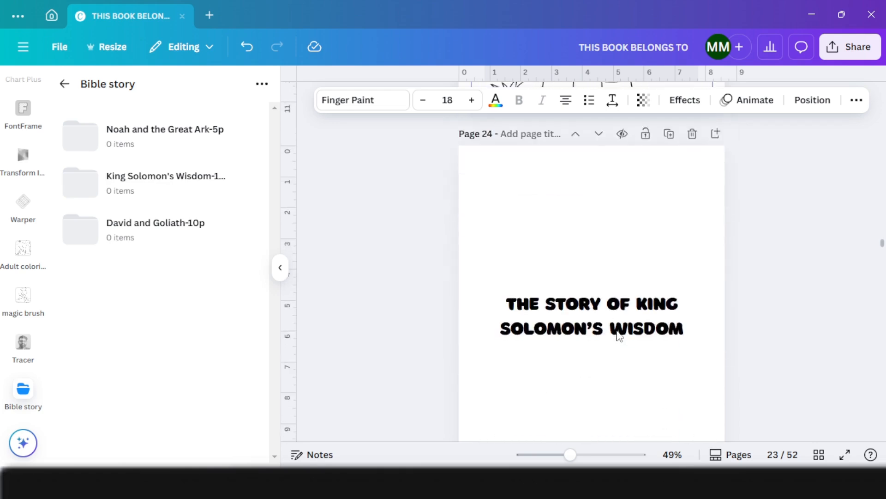
left_click(555, 283)
key("ctrl+v")
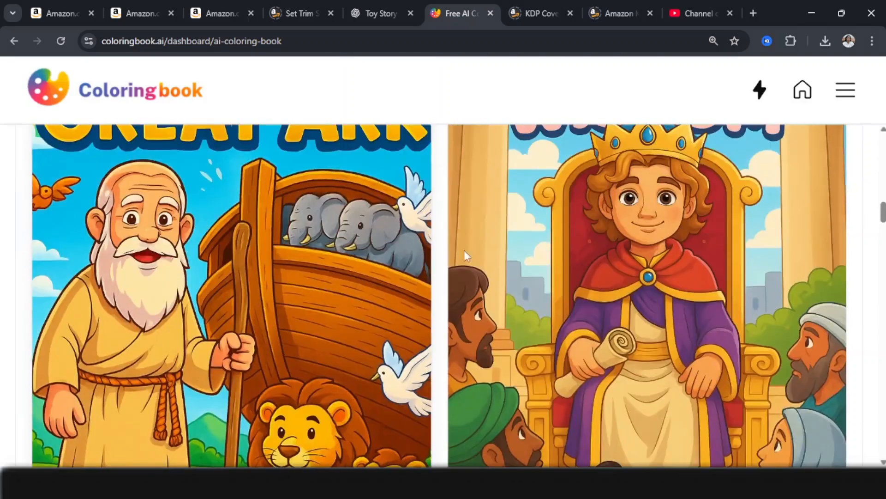
Step: In Coloringbook.ai, open the King Solomon's Wisdom book and copy the caption of its first coloring page
scroll(464, 250, "up", 2)
left_click(639, 267)
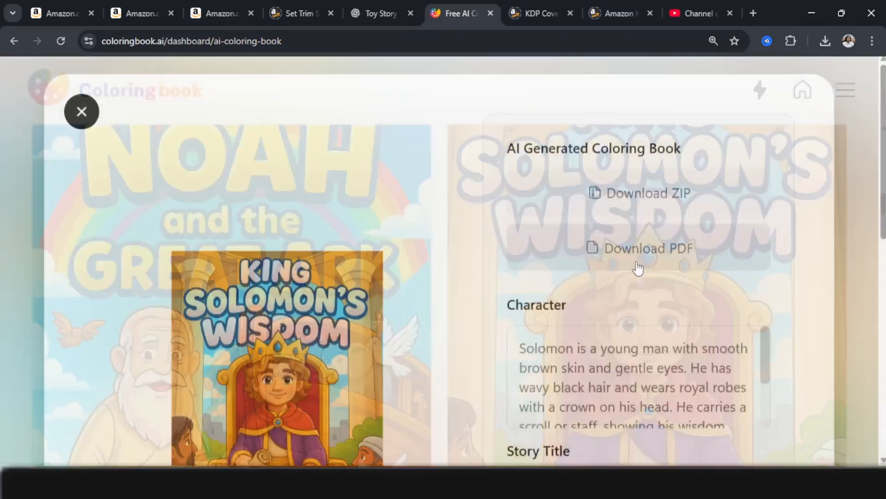
scroll(277, 265, "down", 4)
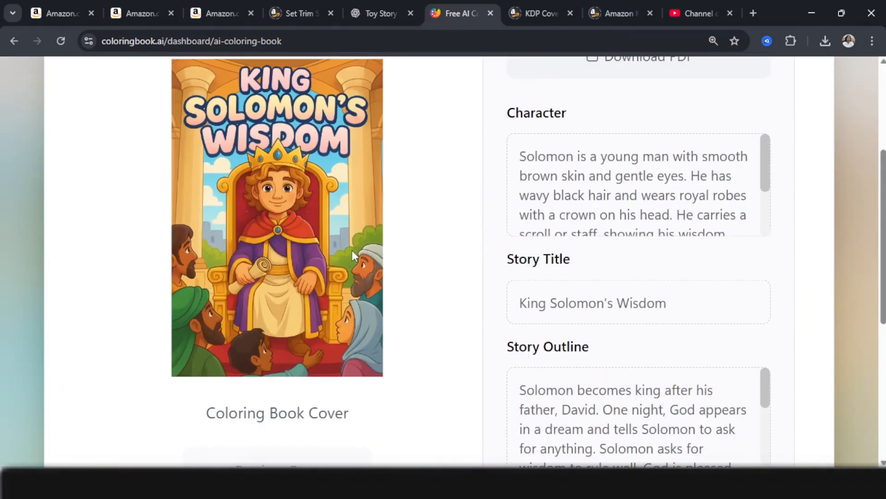
scroll(283, 360, "down", 4)
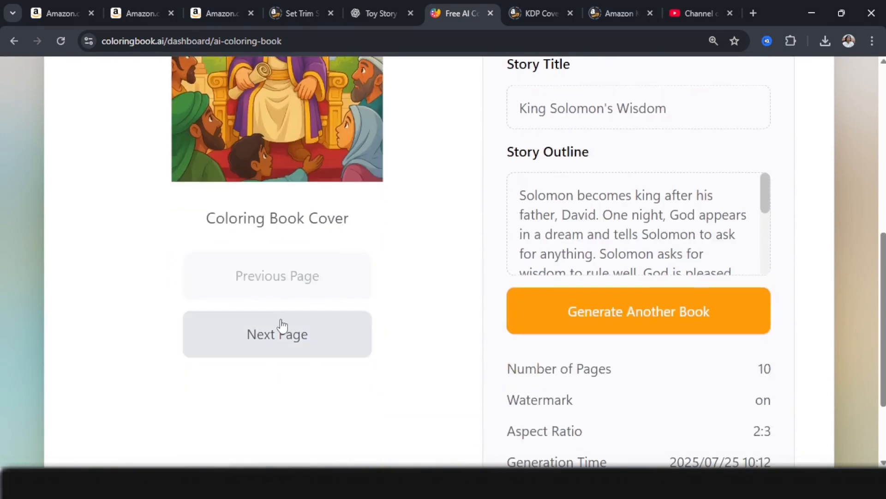
left_click(283, 326)
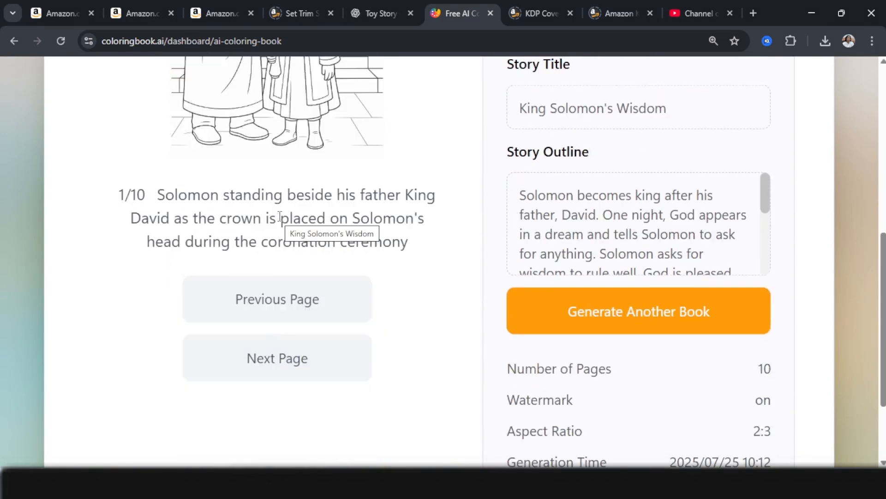
left_click_drag(418, 253, 157, 200)
key("ctrl+c")
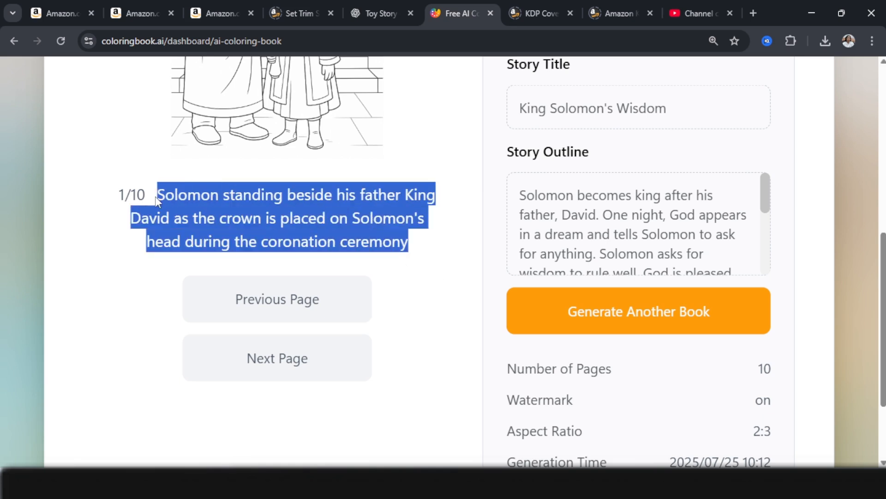
Step: Back in Canva, replace page 25's caption with "Solomon standing beside his father King David as the crown is placed on Solomon's head during the coronation ceremony"
mouse_move(308, 483)
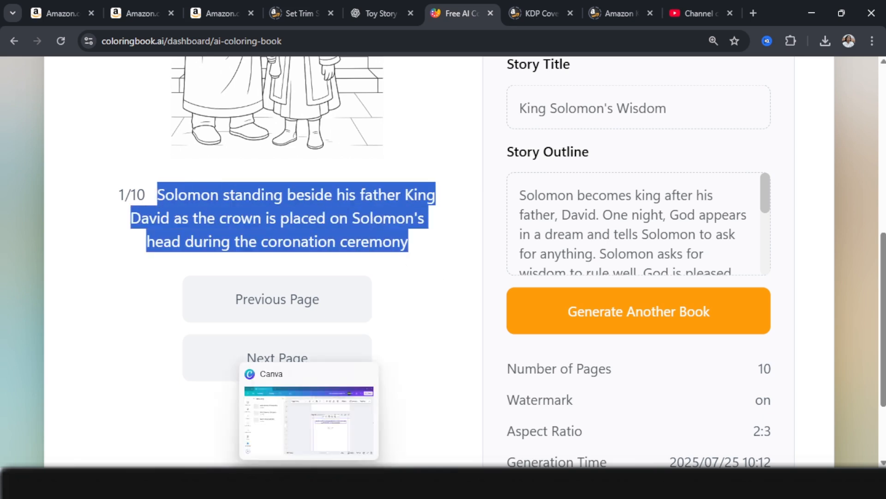
left_click(318, 422)
key("ctrl+a")
key("ctrl+v")
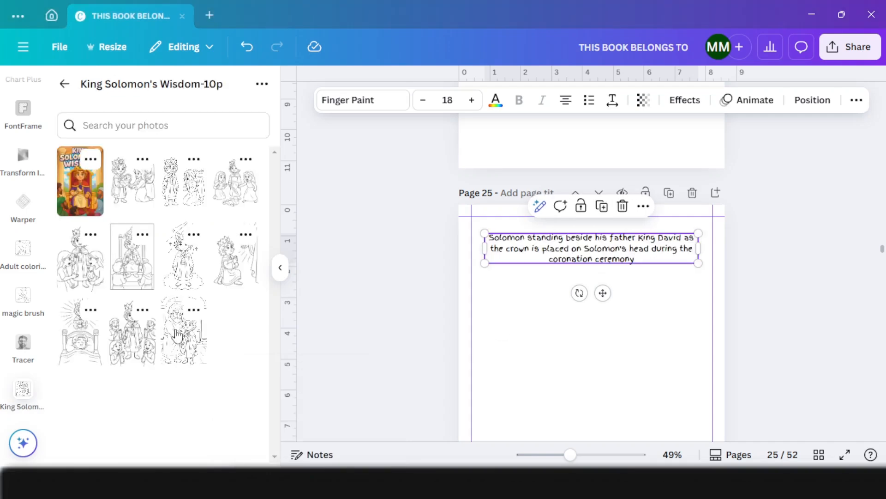
Step: Add the coronation picture from the King Solomon's Wisdom-10p folder below page 25's caption and fit it within the margin guides
left_click_drag(334, 344, 535, 294)
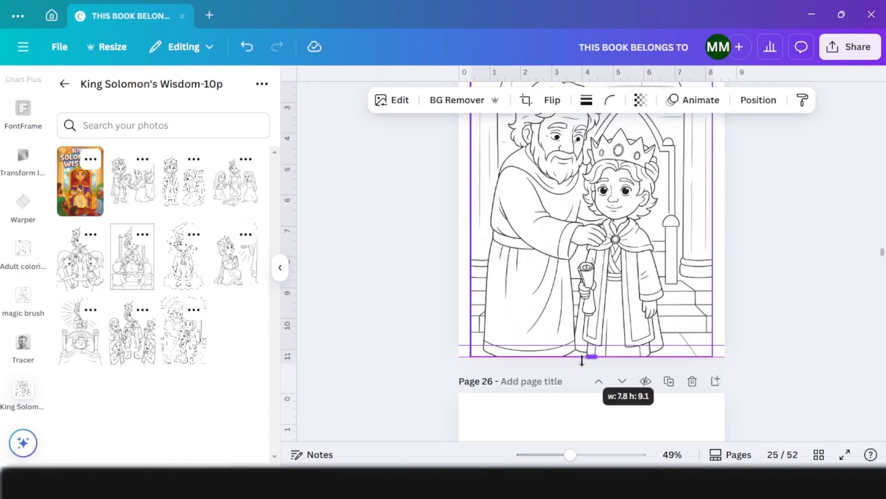
left_click_drag(583, 362, 581, 348)
scroll(598, 323, "up", 2)
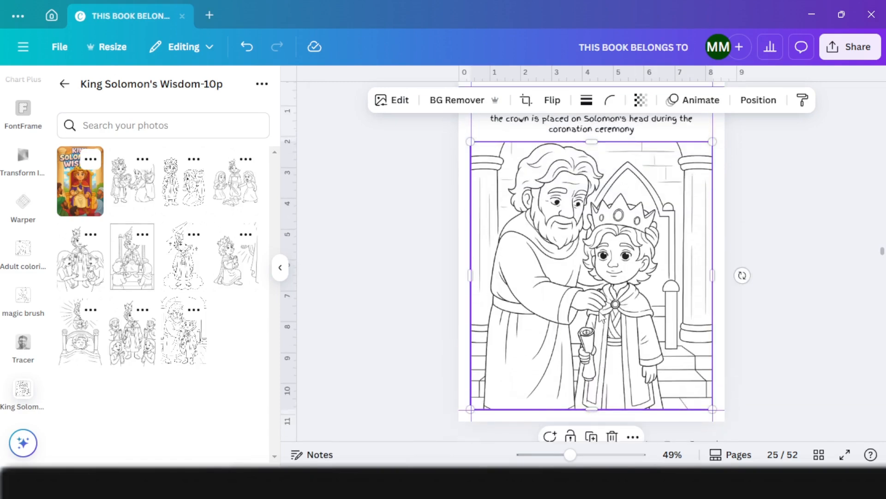
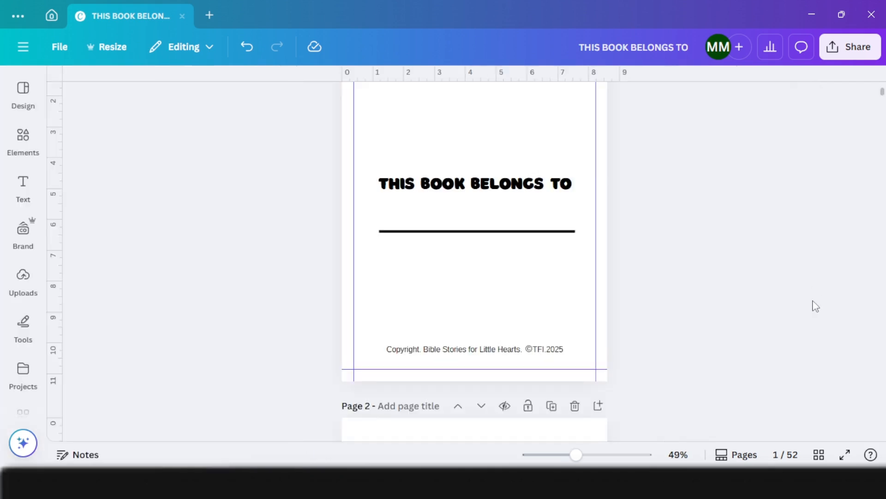
Step: Review the order and content of the David and Goliath and King Solomon pages in the page overview
left_click(820, 456)
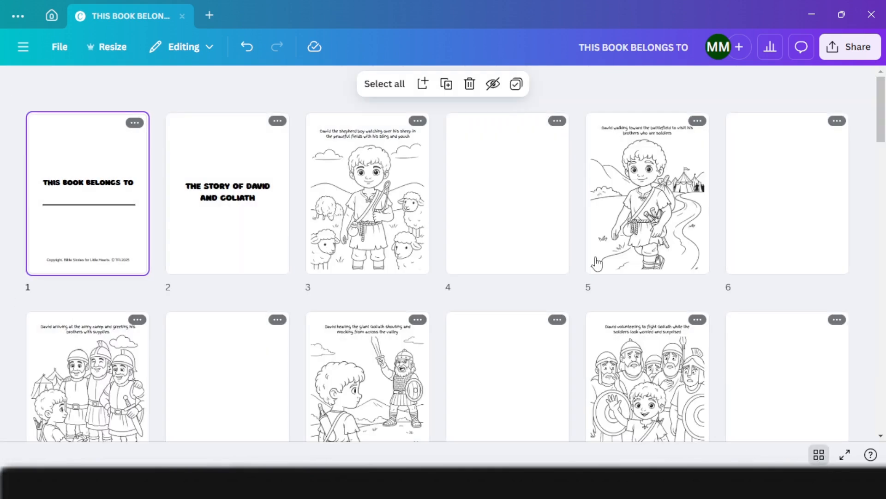
scroll(514, 273, "down", 3)
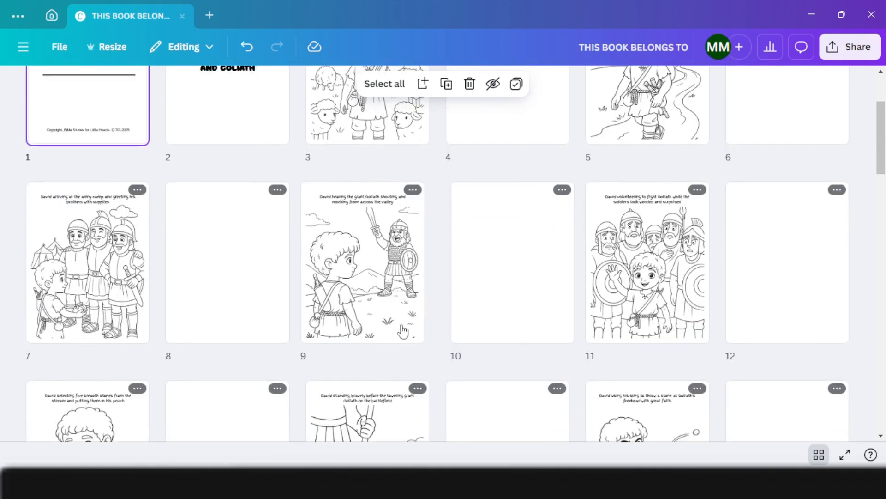
scroll(403, 331, "down", 3)
scroll(431, 296, "up", 5)
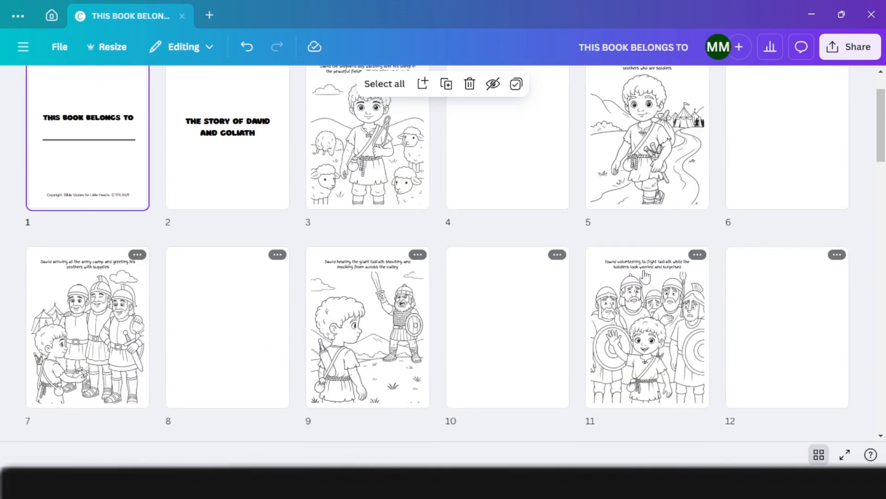
scroll(646, 276, "up", 2)
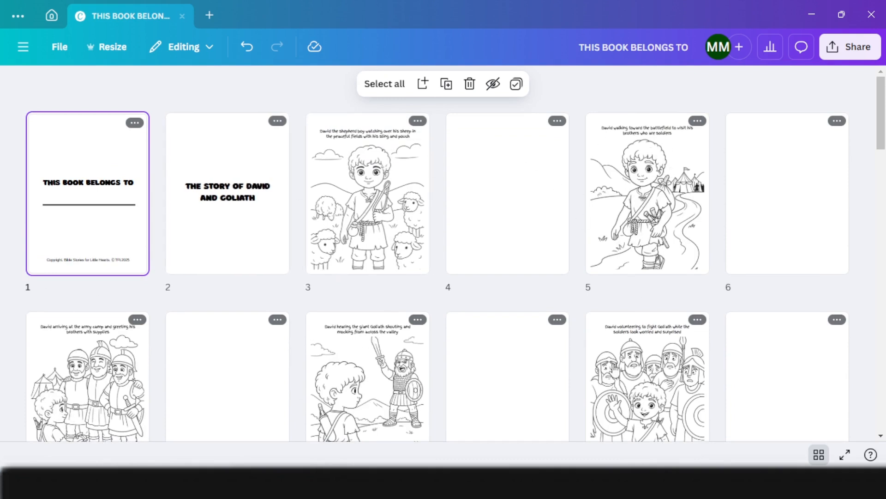
scroll(614, 369, "down", 10)
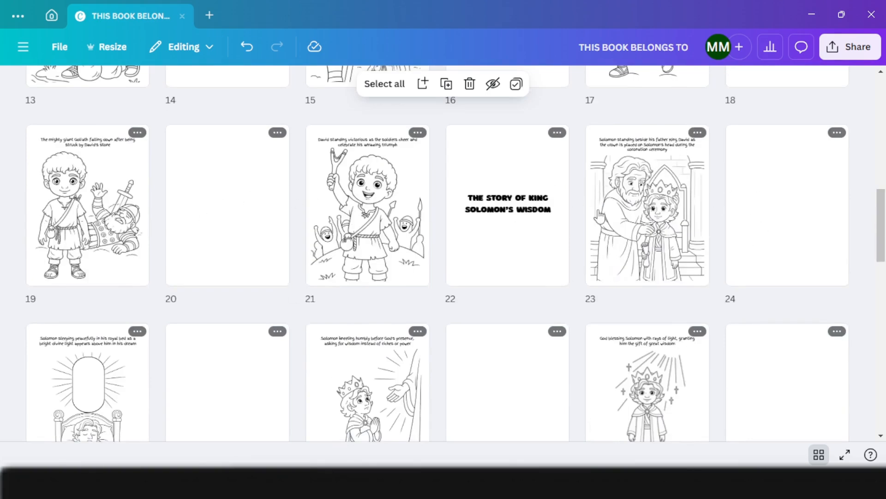
scroll(600, 214, "down", 15)
scroll(435, 343, "up", 5)
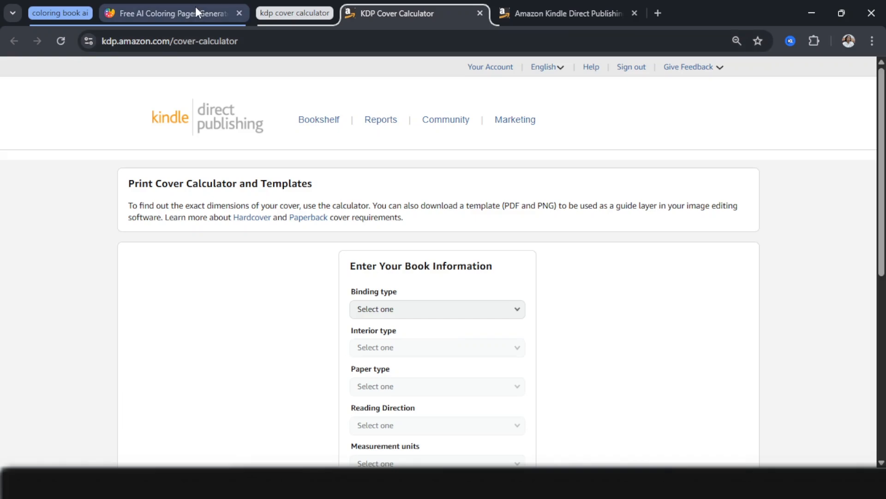
Step: Switch to Coloringbook.ai and look through its list of tools, including the Photo To Coloring Page tool
left_click(196, 11)
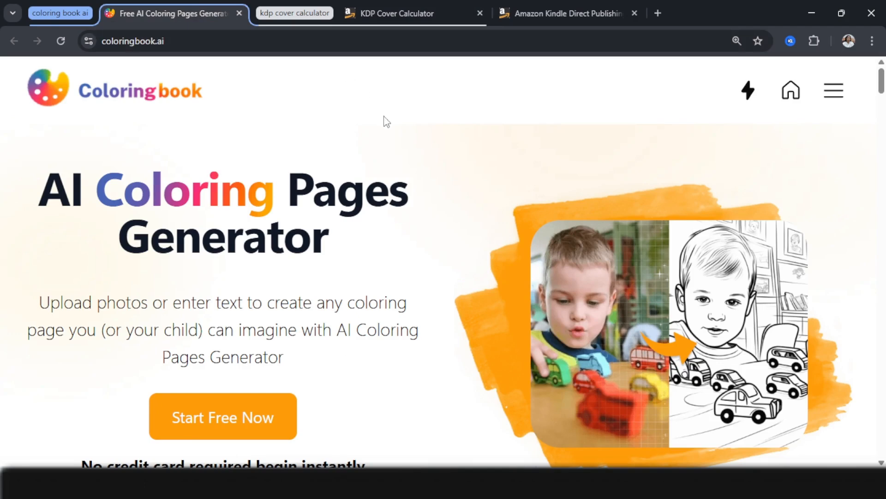
left_click(830, 105)
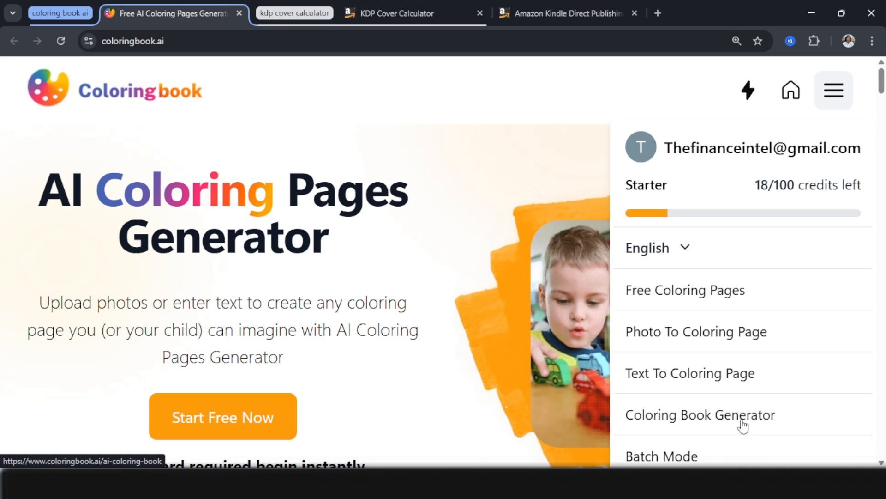
left_click(689, 331)
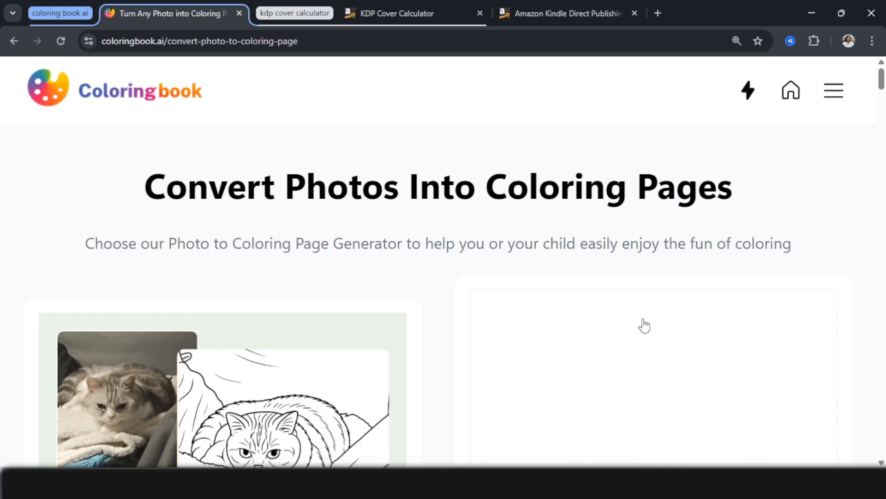
scroll(99, 427, "down", 3)
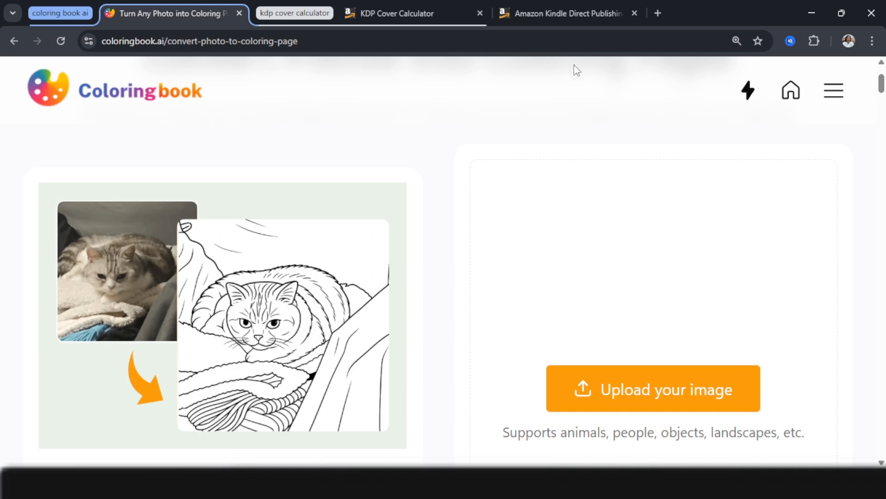
left_click(847, 103)
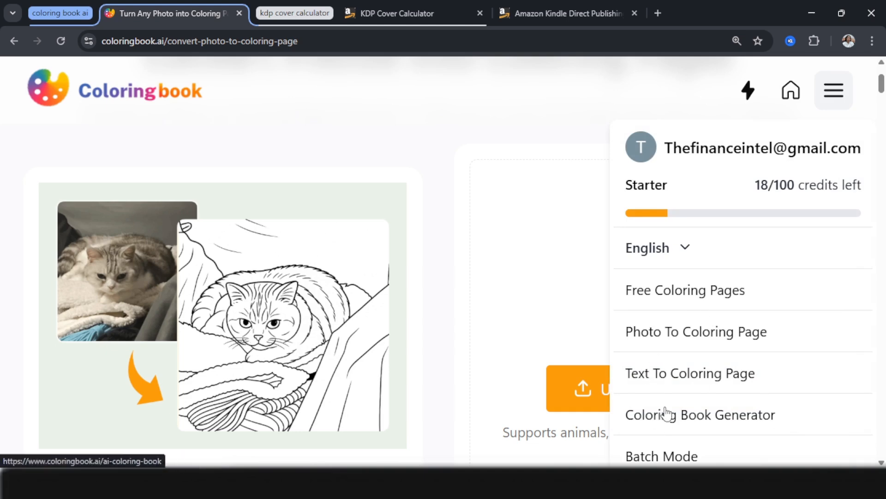
Step: Open the pricing page, compare the Starter, Hobby, Professional and Business plans, and switch to the monthly prices
left_click(748, 91)
scroll(558, 187, "down", 1)
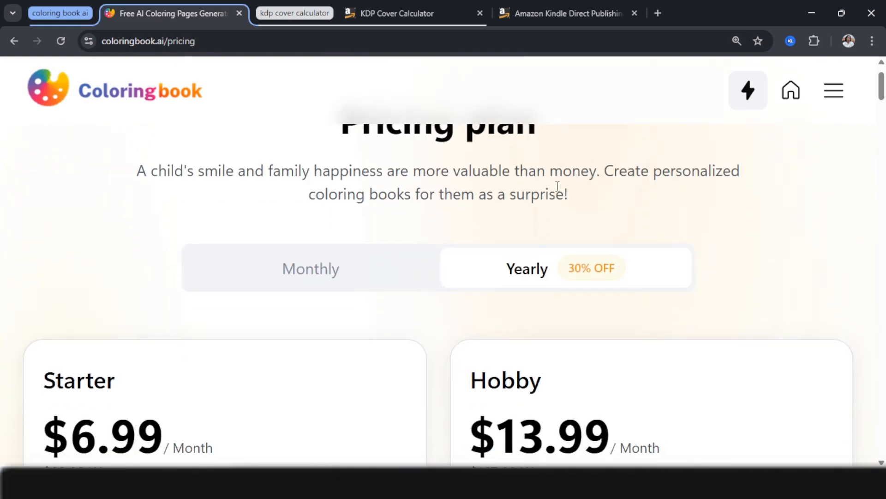
scroll(558, 187, "down", 2)
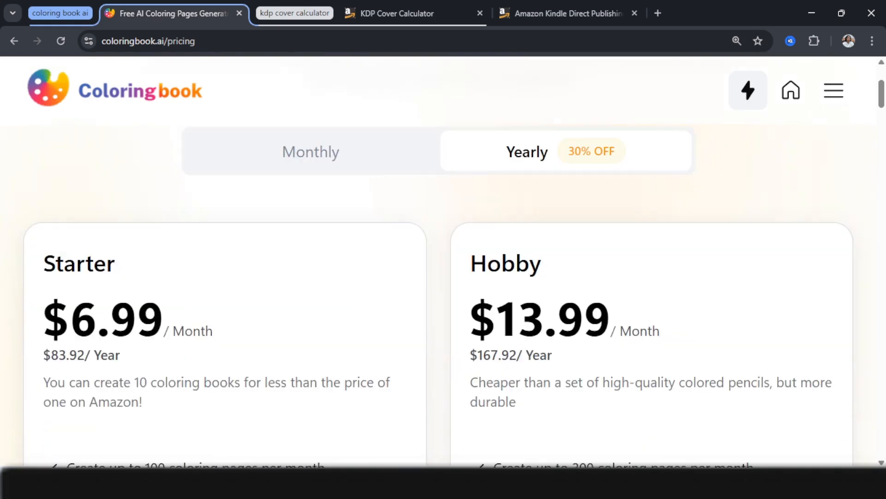
scroll(483, 253, "down", 2)
scroll(459, 342, "down", 6)
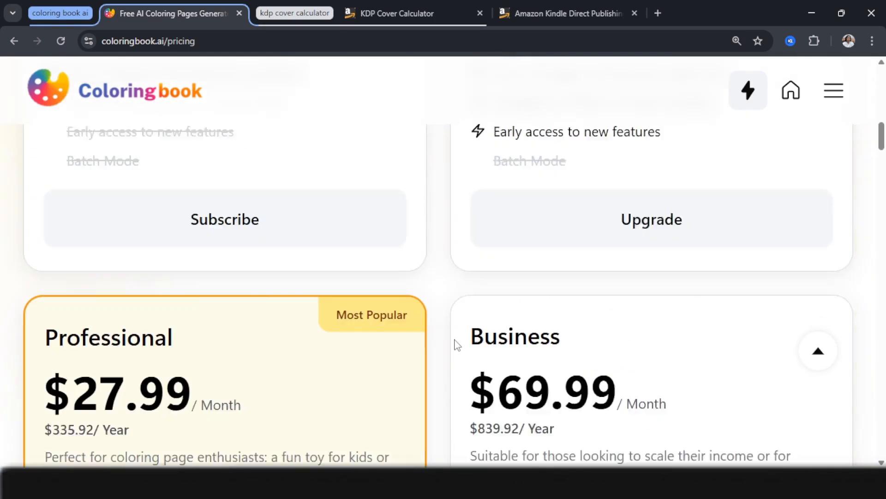
key("ctrl+minus")
key("ctrl+minus")
scroll(440, 307, "up", 3)
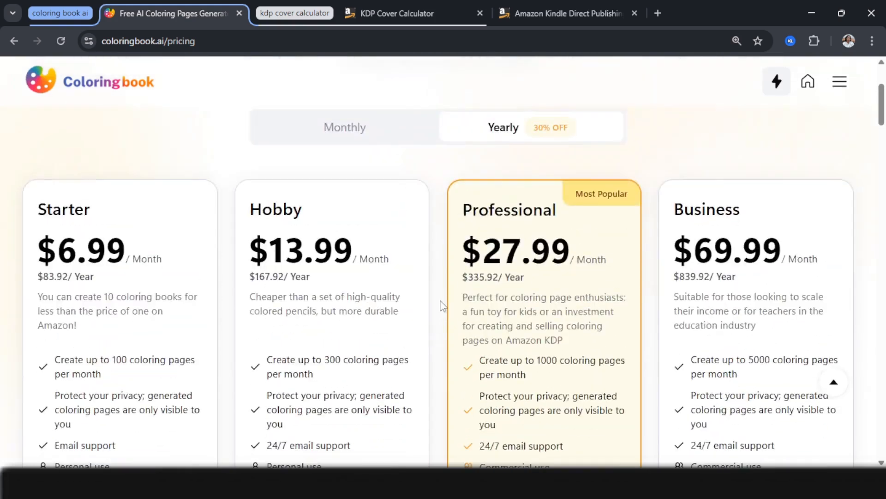
scroll(422, 317, "up", 1)
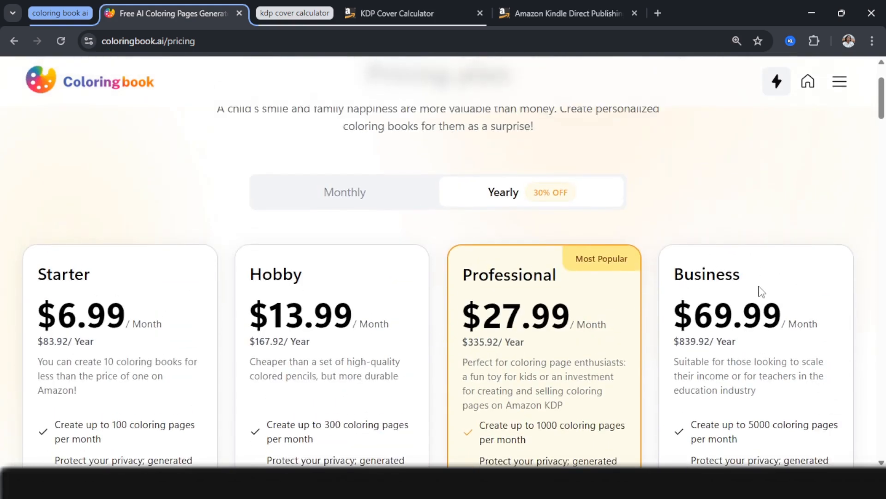
left_click(399, 195)
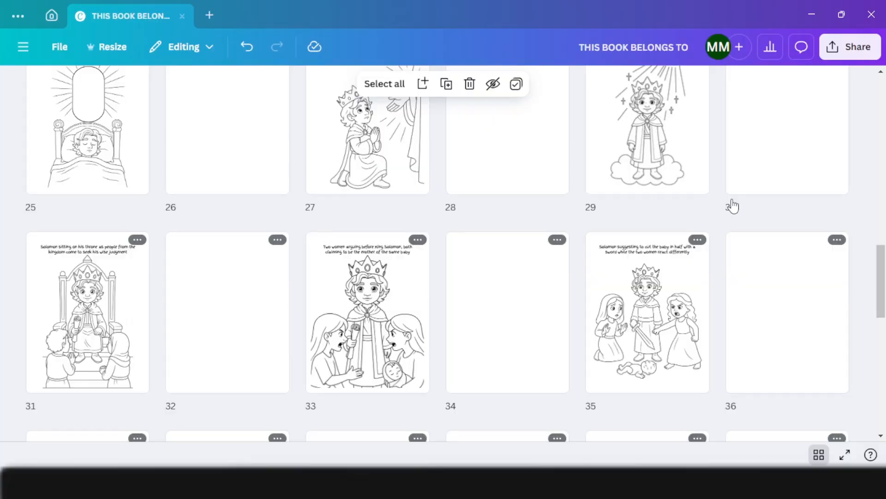
Step: Back in Canva, set up the download of pages 1–52 as a flattened PDF Print with the CMYK color profile
left_click(848, 47)
left_click(651, 316)
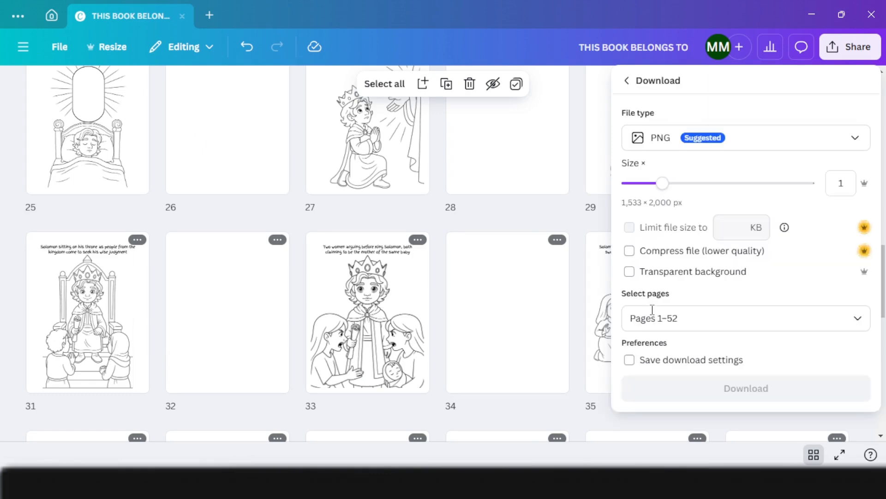
left_click(698, 153)
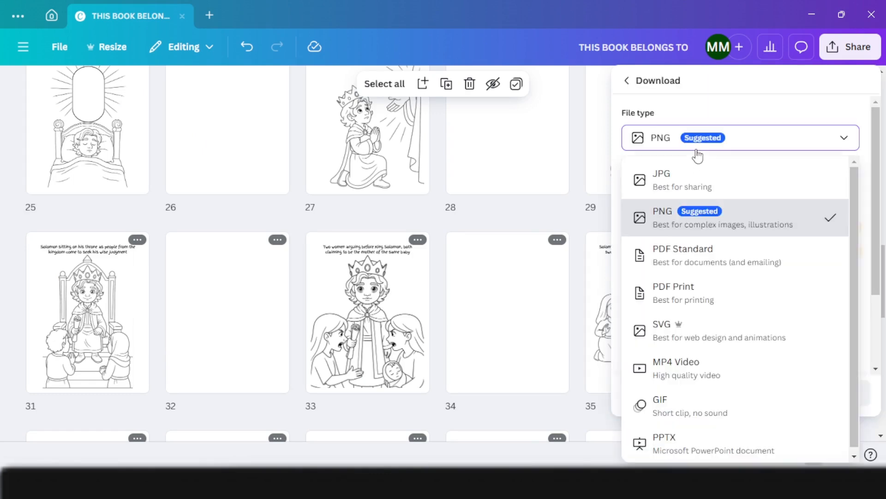
left_click(677, 300)
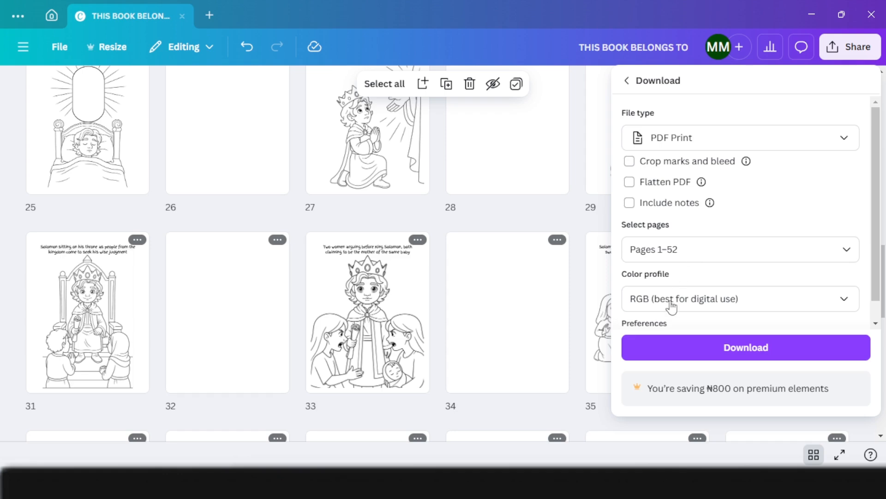
left_click(670, 306)
left_click(707, 361)
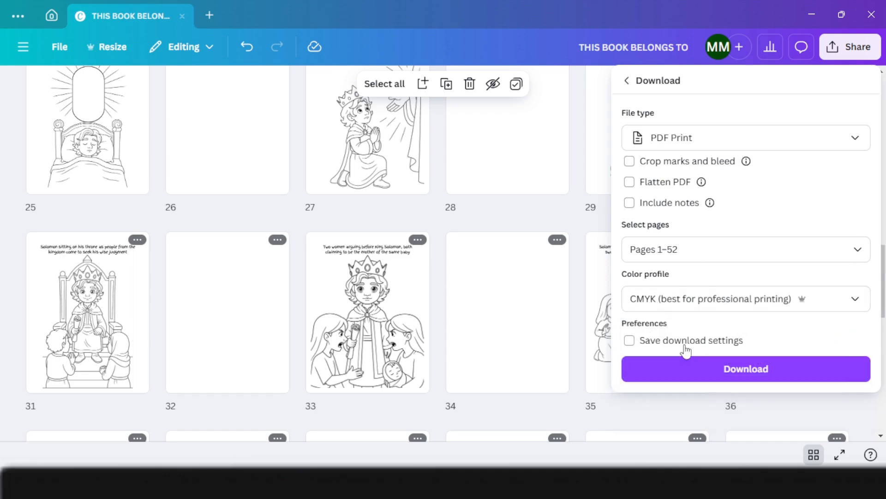
left_click(639, 185)
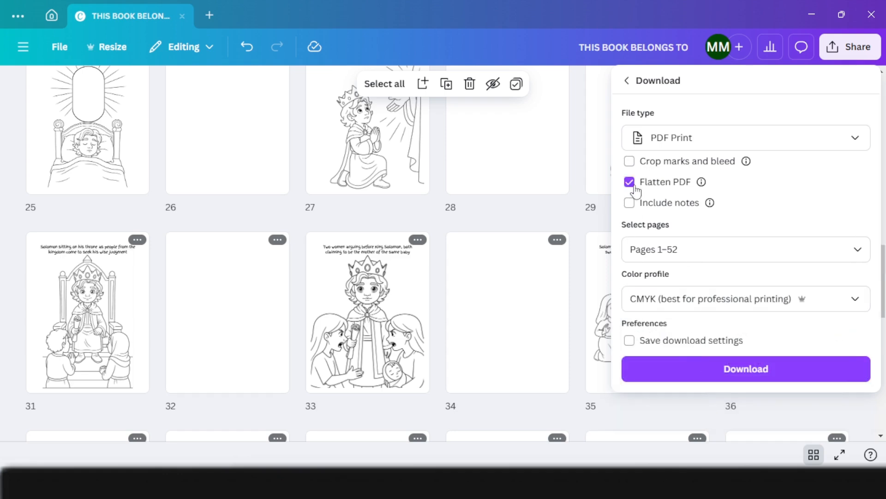
Step: Start the interior's PDF download and switch to the KDP Cover Calculator in the browser
left_click(739, 369)
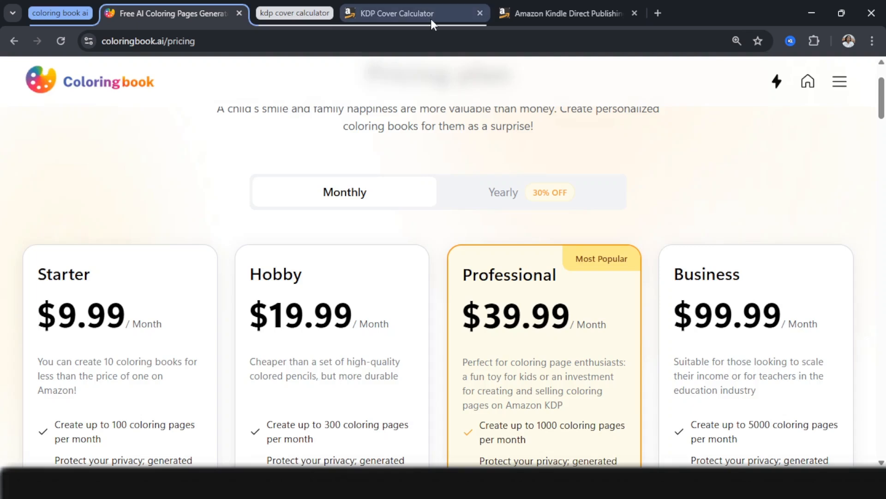
left_click(418, 13)
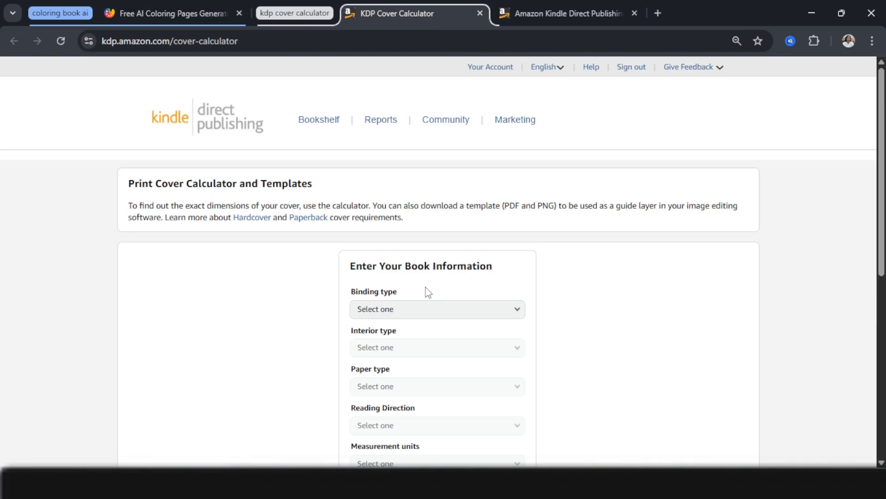
Step: Set the book's binding type to Paperback, interior type to Black & white and paper type to White paper
left_click(422, 309)
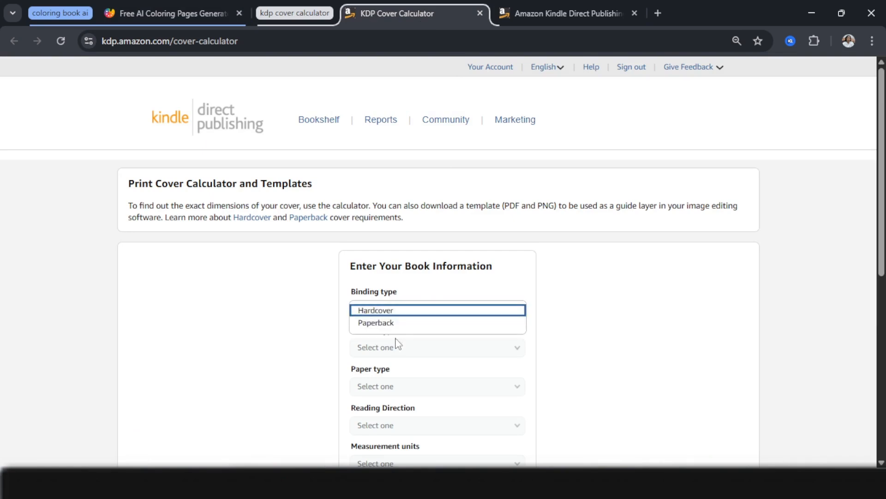
left_click(392, 322)
left_click(394, 348)
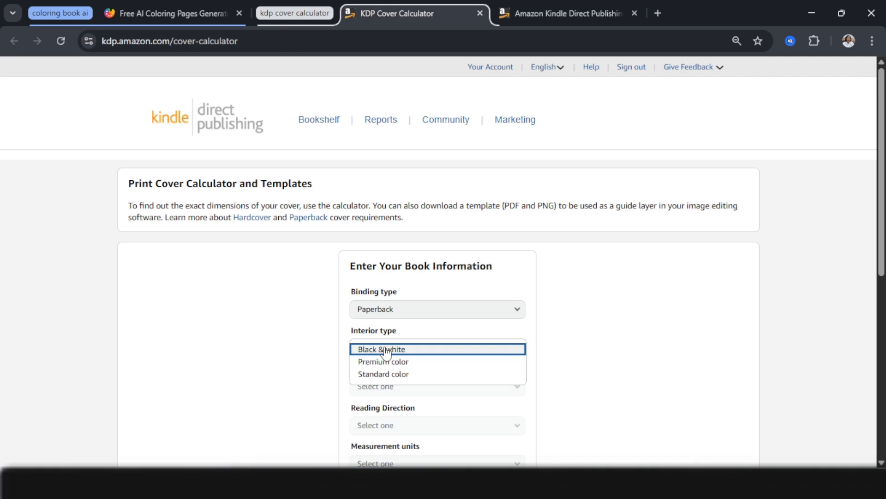
left_click(385, 350)
left_click(380, 386)
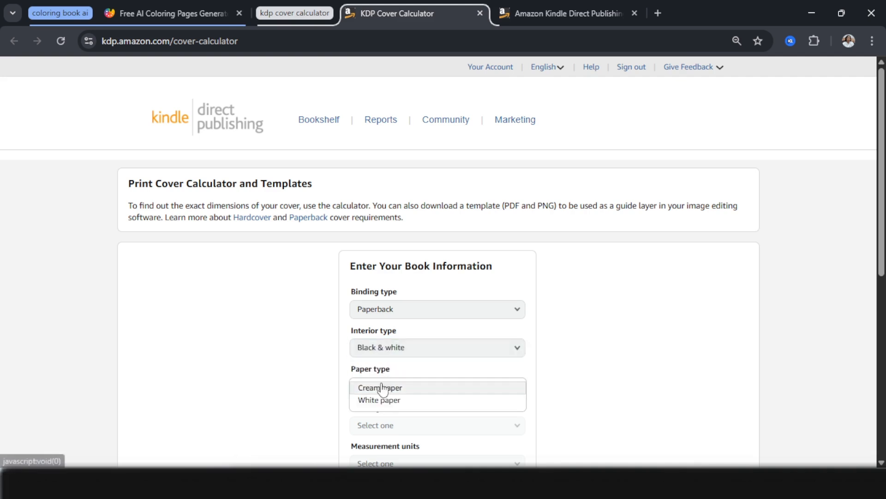
left_click(381, 387)
left_click(380, 388)
left_click(380, 402)
Step: Set the reading direction to Left to Right, measurement units to Inches and interior trim size to 8.5 x 11 in
scroll(392, 392, "down", 1)
left_click(407, 363)
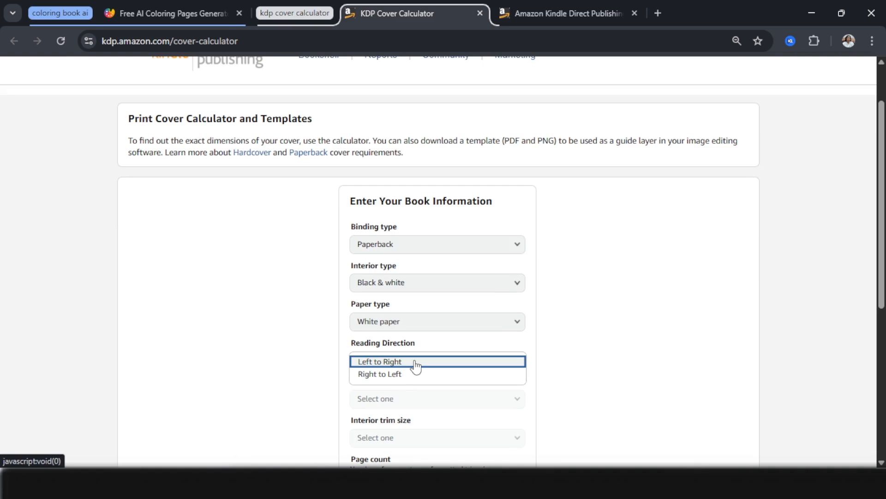
left_click(414, 365)
left_click(395, 398)
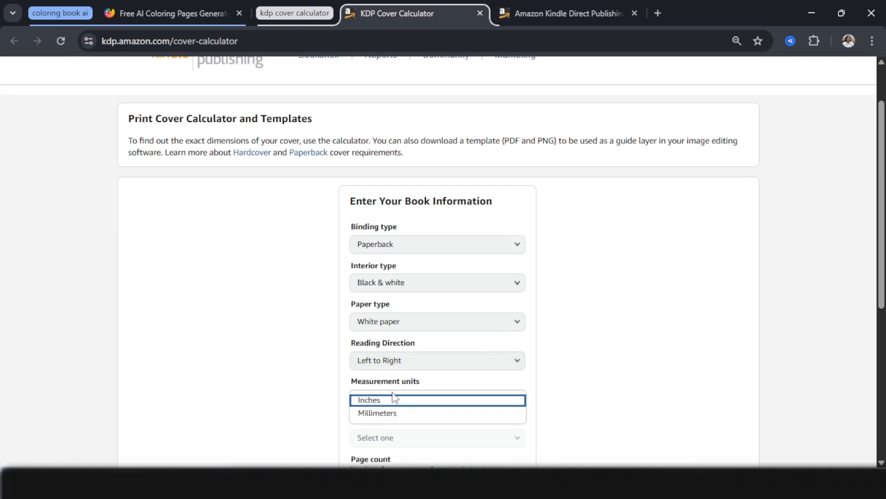
left_click(390, 401)
scroll(415, 380, "down", 1)
left_click(411, 374)
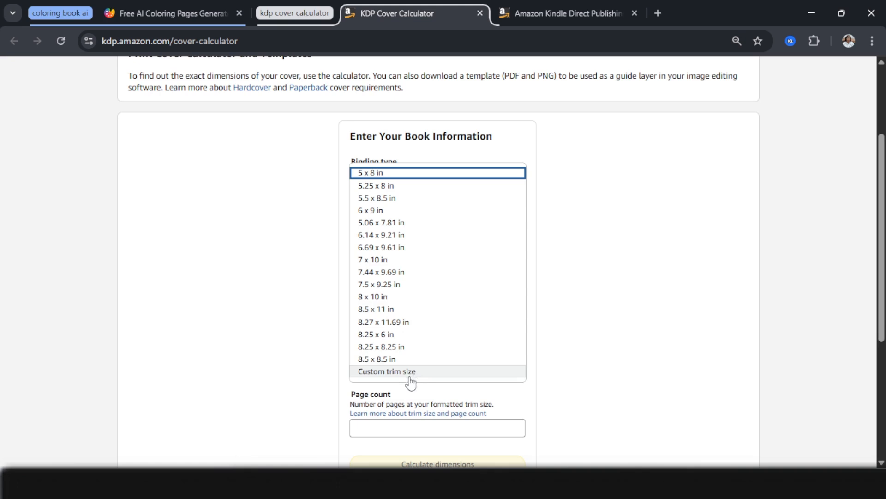
left_click(370, 308)
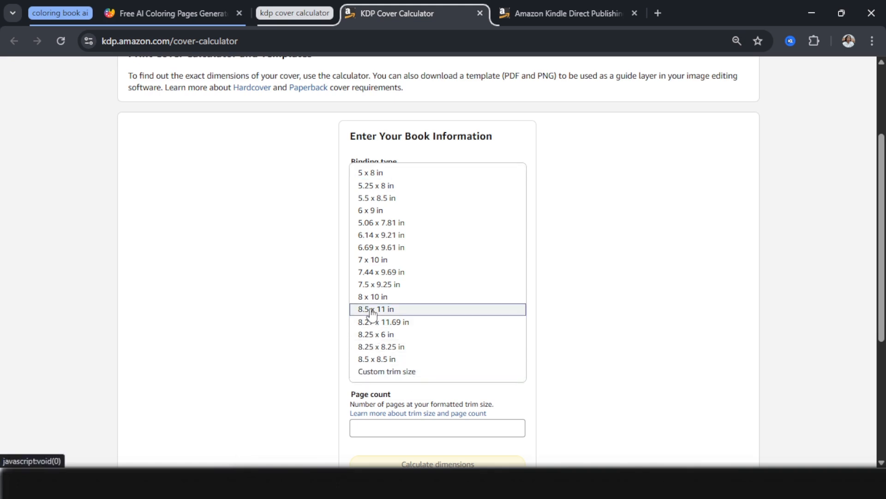
Step: Enter a page count of 52 and calculate the cover dimensions
scroll(372, 314, "down", 1)
left_click(383, 363)
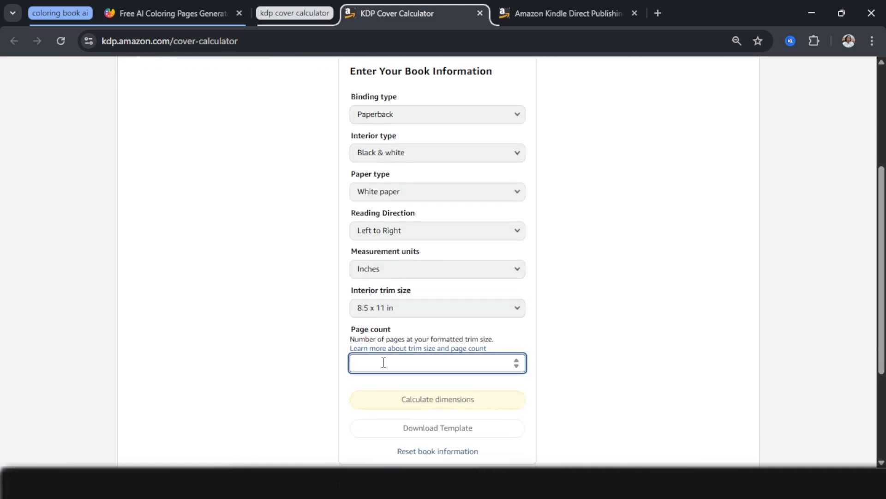
type("52")
left_click(420, 397)
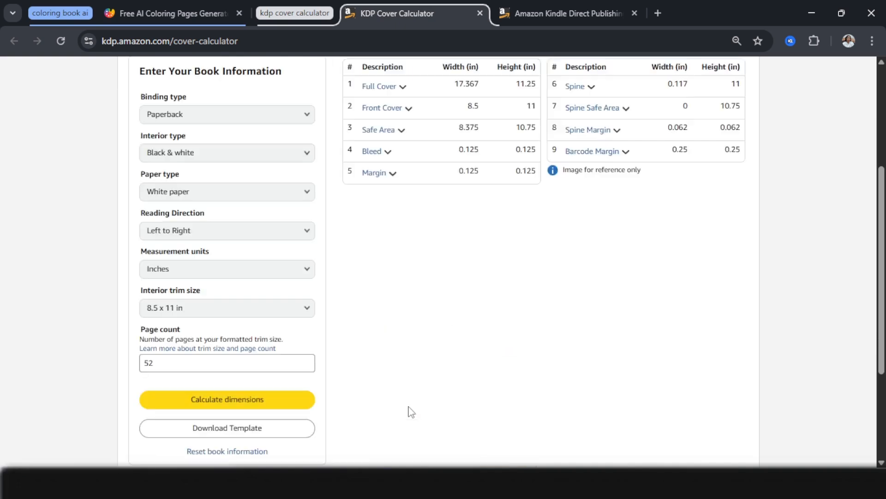
Step: Review the calculated cover dimensions and diagram, and download the cover template
scroll(366, 444, "up", 2)
scroll(366, 444, "up", 1)
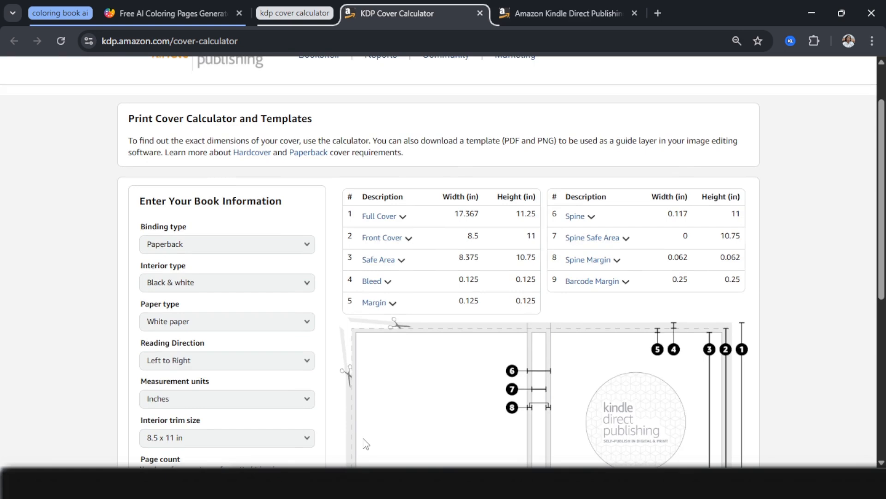
scroll(366, 444, "down", 4)
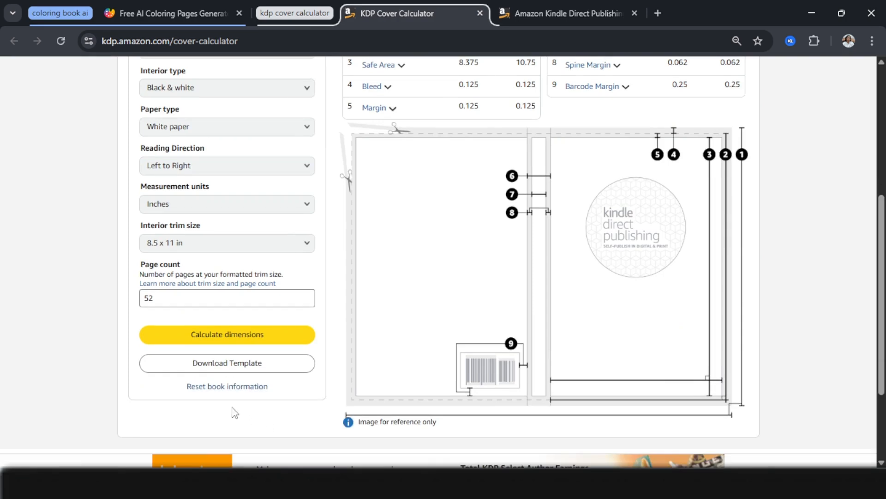
left_click(236, 368)
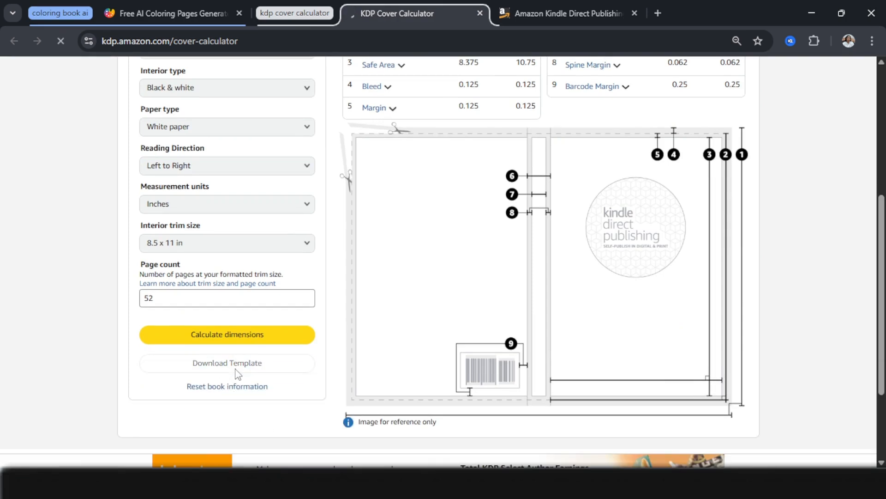
Step: Copy the full cover width from the calculator and create a new custom-size design in Canva, 17.367 × 11.25 in
scroll(475, 206, "up", 4)
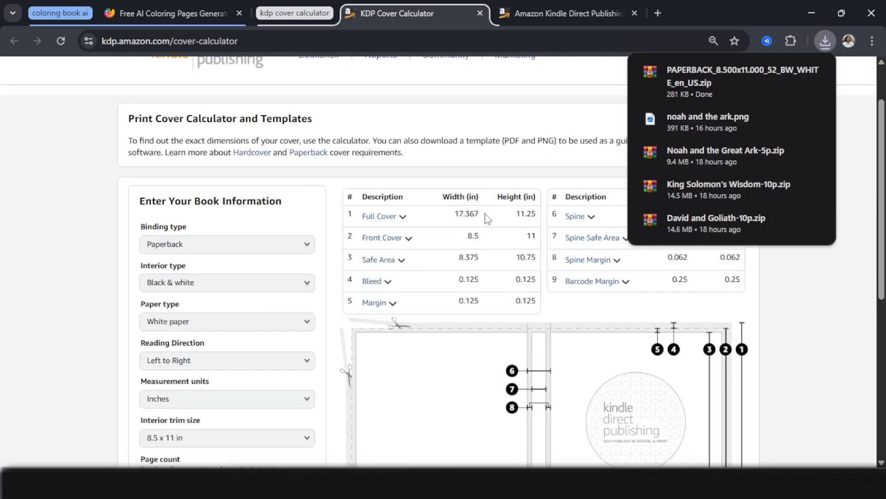
double_click(466, 214)
key("ctrl+c")
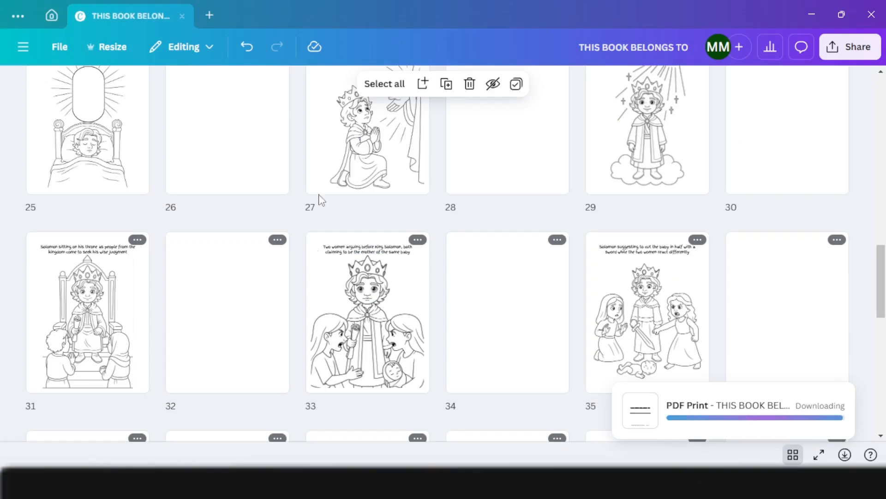
left_click(211, 12)
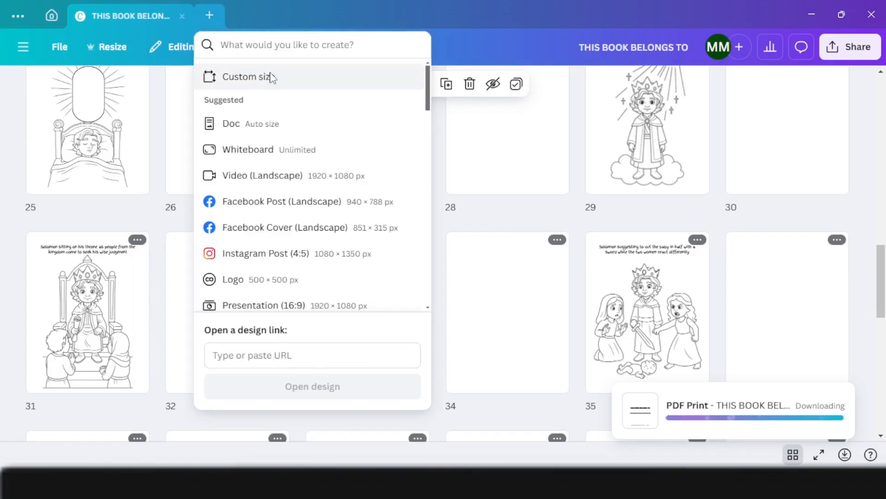
left_click(272, 79)
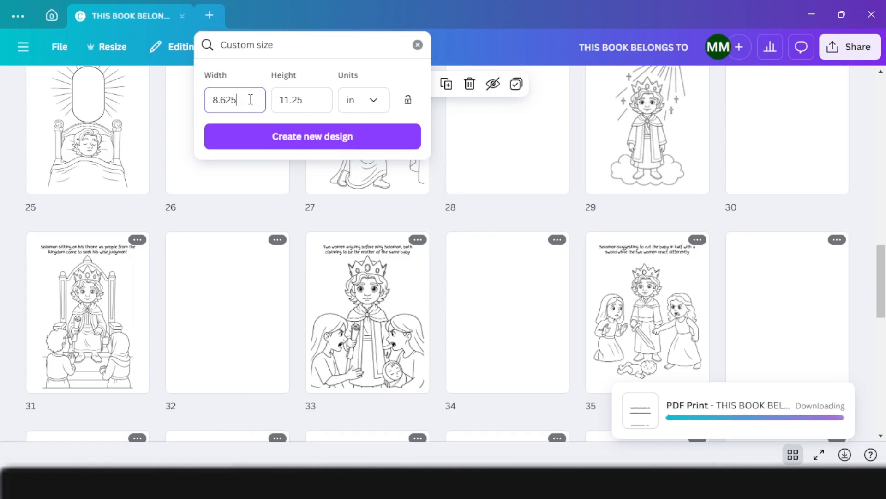
left_click_drag(252, 98, 192, 117)
key("ctrl+v")
left_click(276, 135)
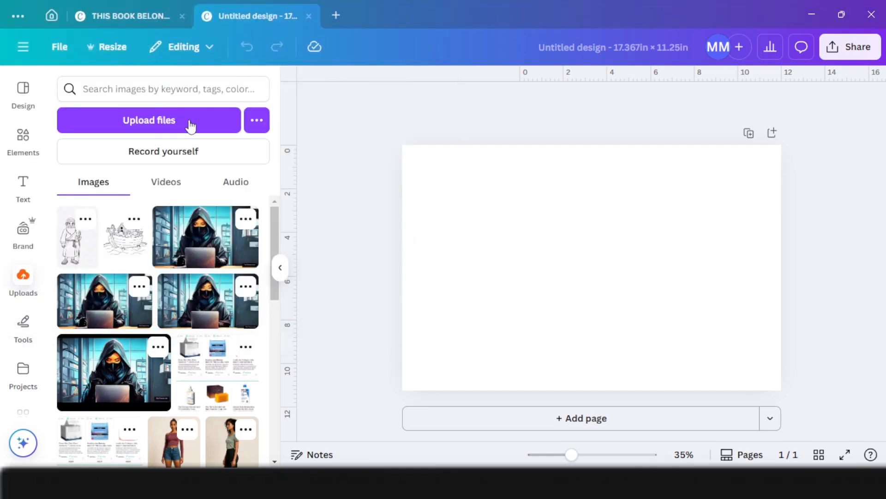
Step: Upload the KDP cover template image, place it on the page and scale it to fill the whole design
left_click(125, 249)
left_click_drag(655, 245, 604, 206)
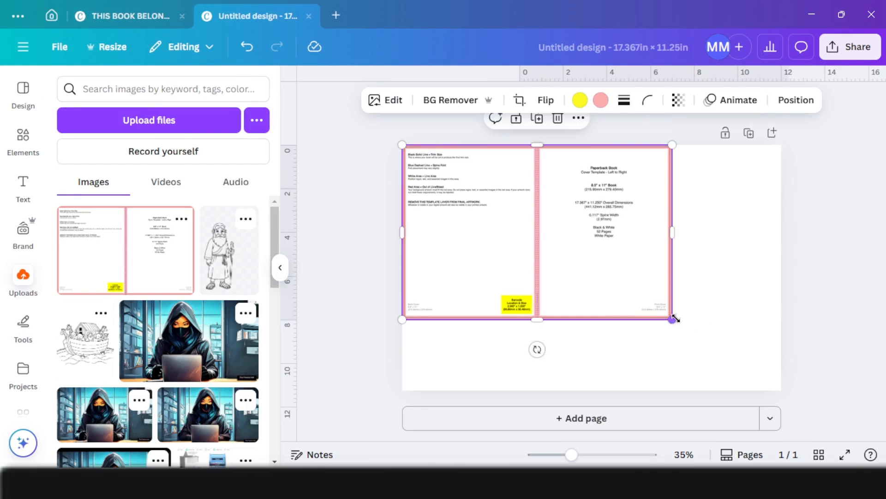
left_click_drag(675, 318, 774, 420)
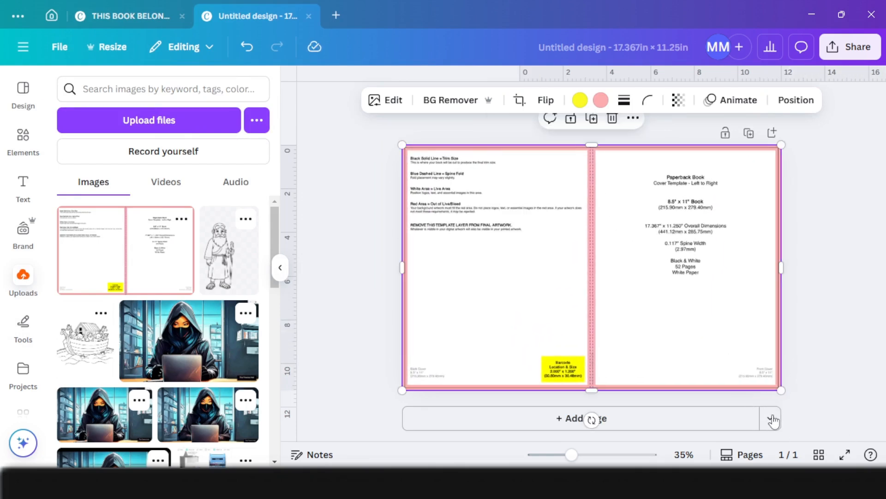
left_click(281, 267)
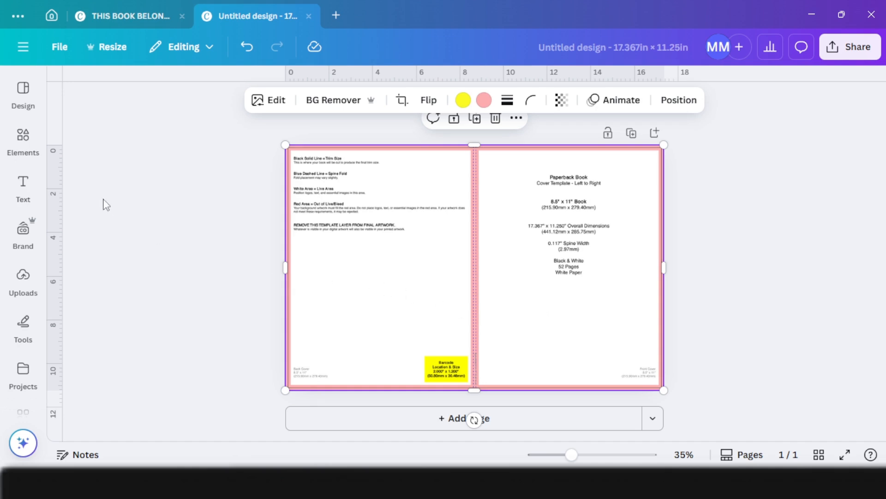
Step: Cover the template with the rainbow meadow graphic found under "sky and cloud cartoon style" and set its transparency to 55
left_click(23, 187)
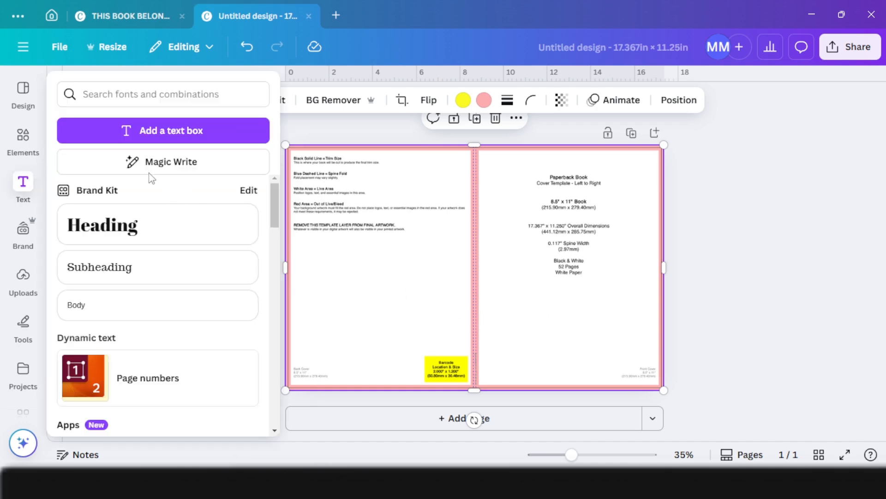
left_click(23, 136)
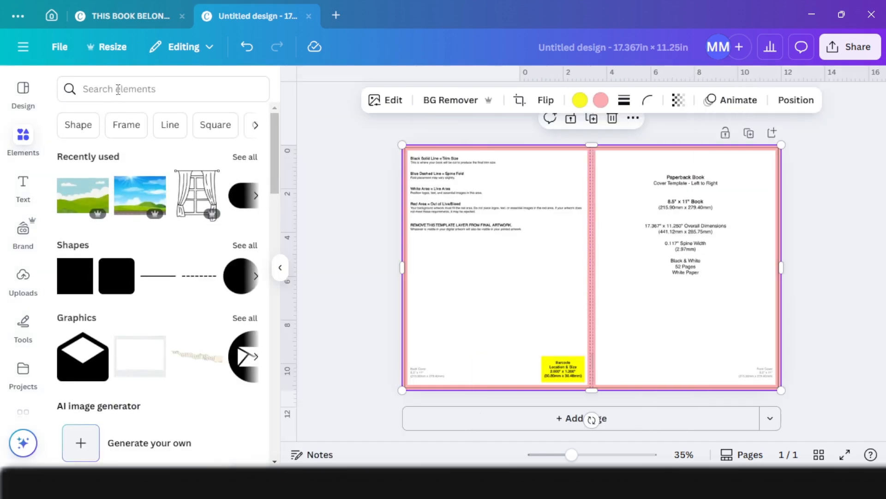
left_click(118, 89)
type("sky and cloud cartoon style")
key("Return")
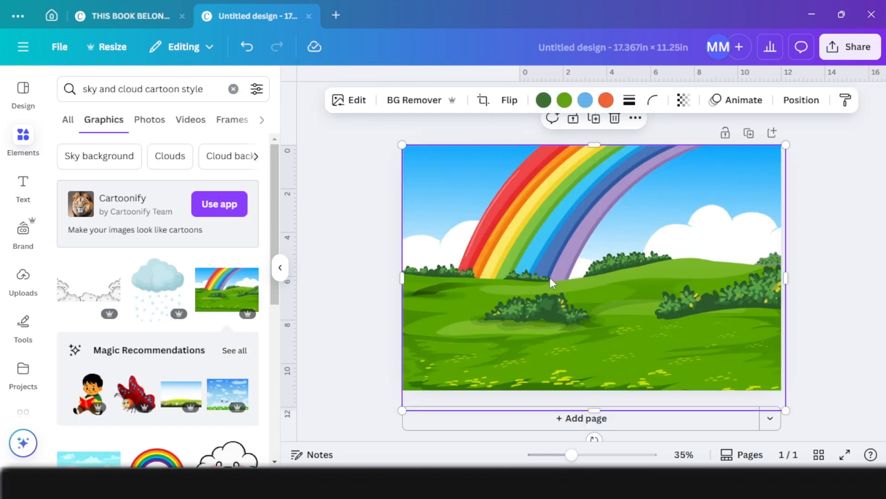
left_click(684, 102)
left_click(671, 156)
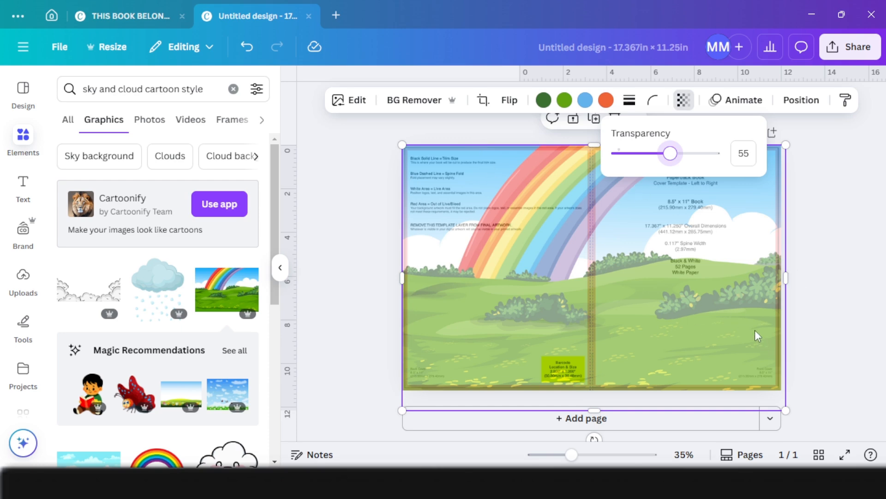
Step: Add a heading on the front cover reading "BIBLE STORIES FOR LITTLE HEARTS" on two lines
left_click(23, 368)
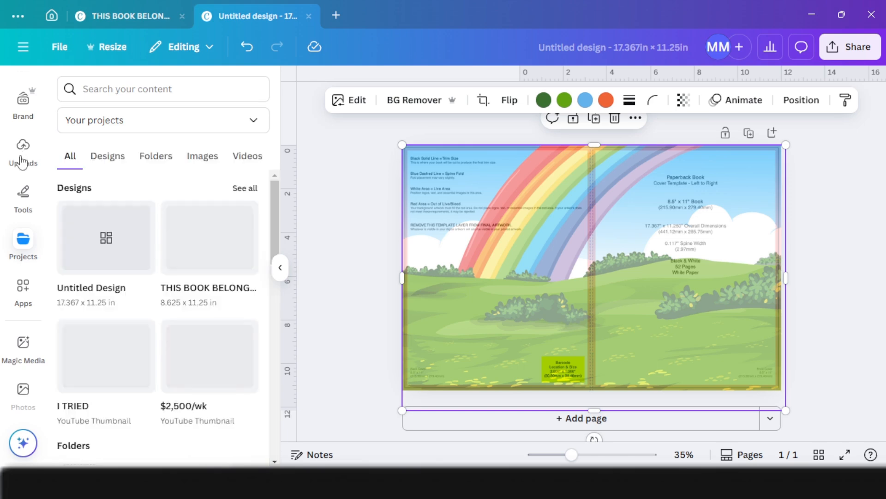
left_click(23, 179)
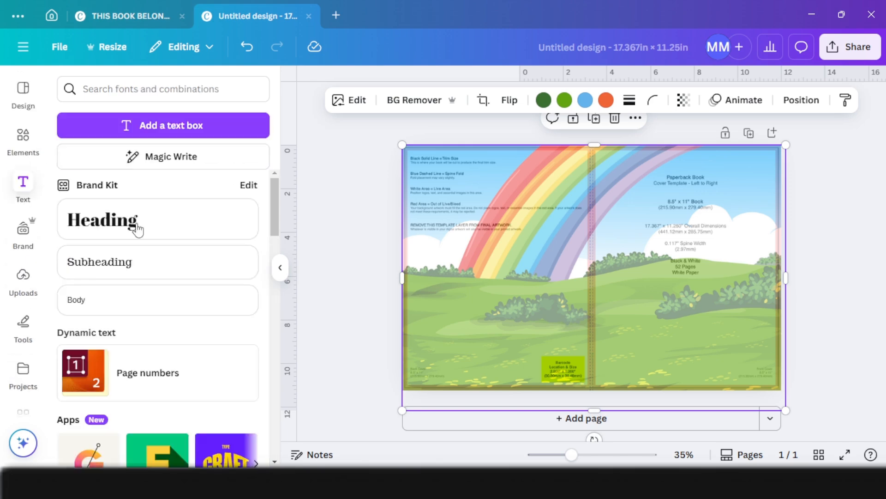
left_click(137, 227)
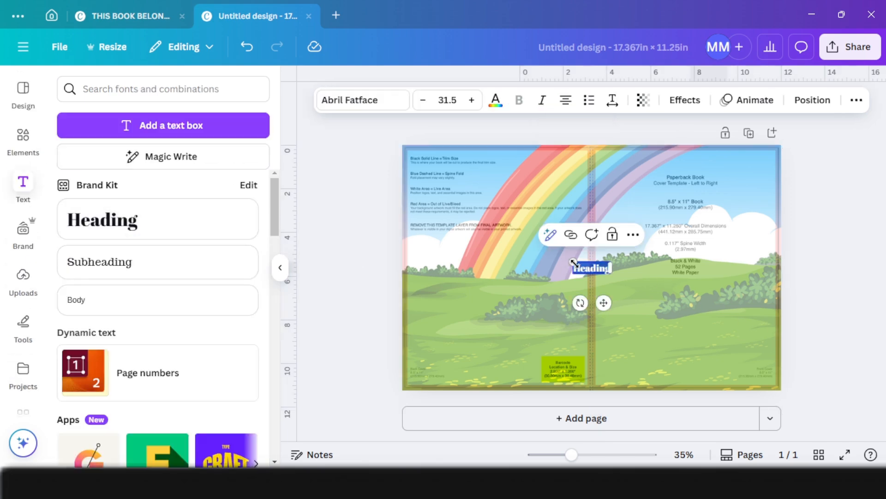
left_click_drag(574, 262, 540, 248)
left_click_drag(586, 302, 692, 231)
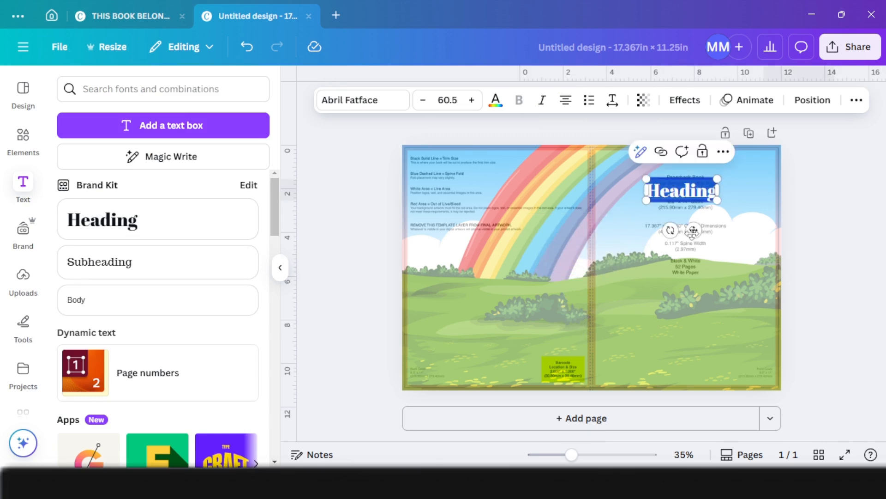
left_click_drag(780, 178, 748, 186)
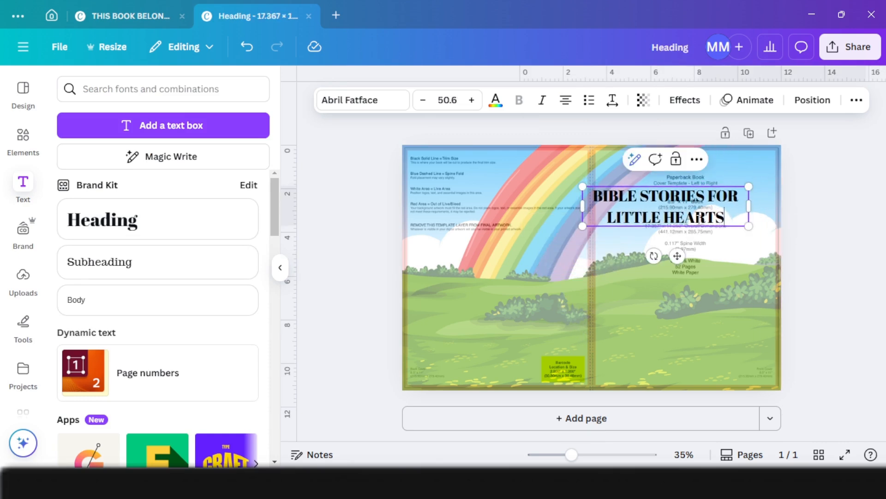
Step: Reposition the title near the top of the front cover at size 55.4 and set it in white Borsok lettering
left_click(786, 203)
left_click_drag(695, 208, 712, 191)
left_click(495, 100)
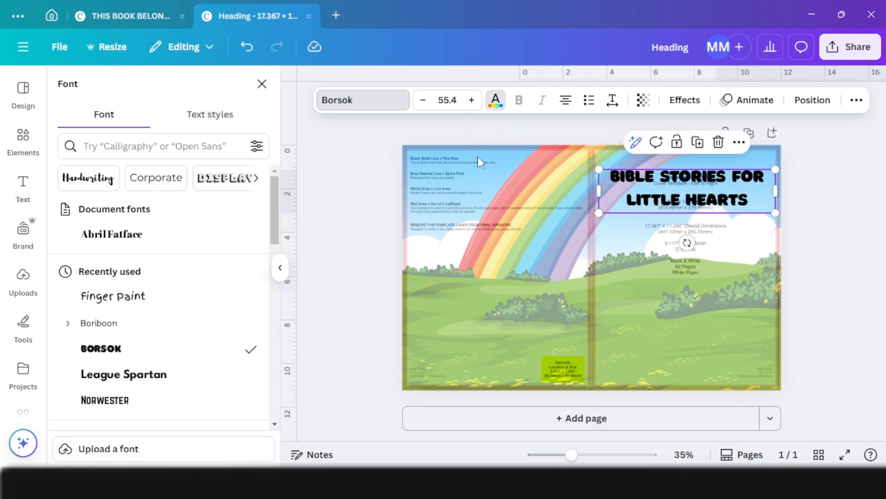
left_click(69, 262)
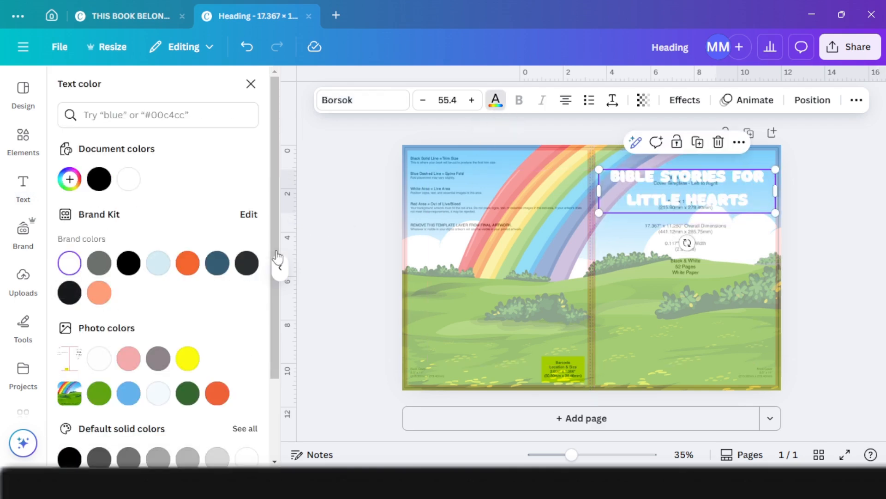
Step: Apply an Outline effect to the title in black and increase the outline's thickness
left_click(685, 99)
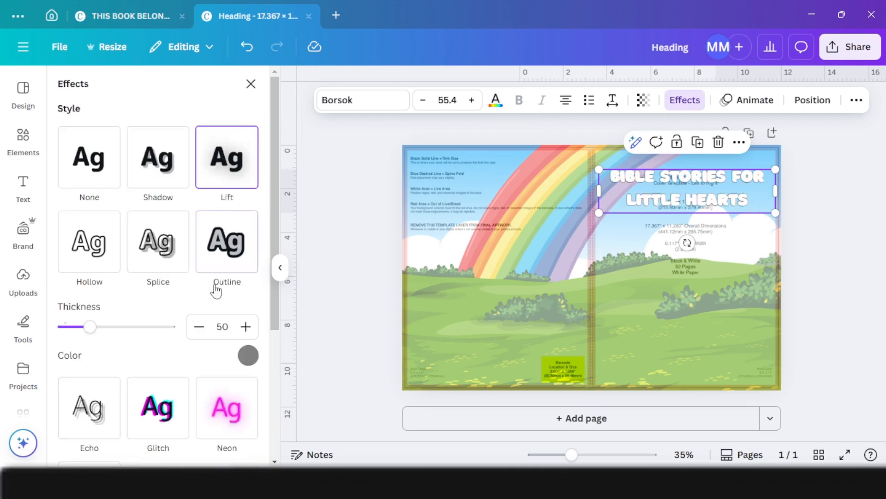
left_click(227, 261)
left_click(248, 355)
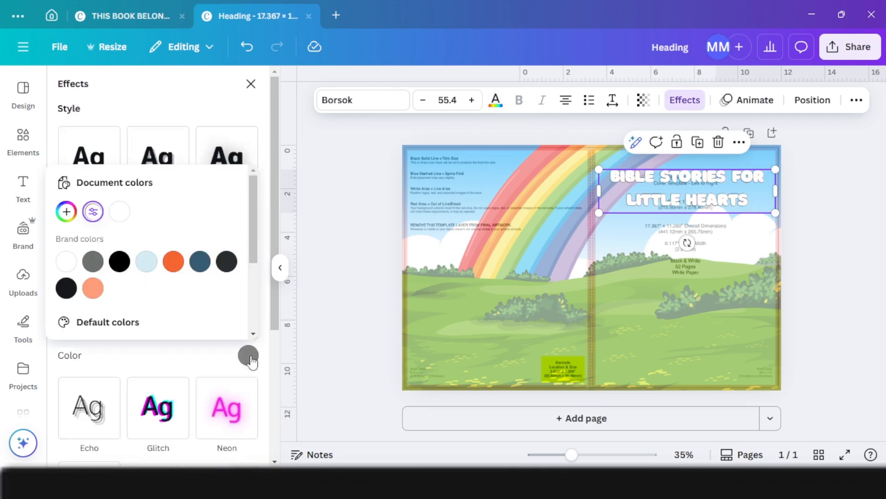
left_click(119, 262)
left_click(95, 362)
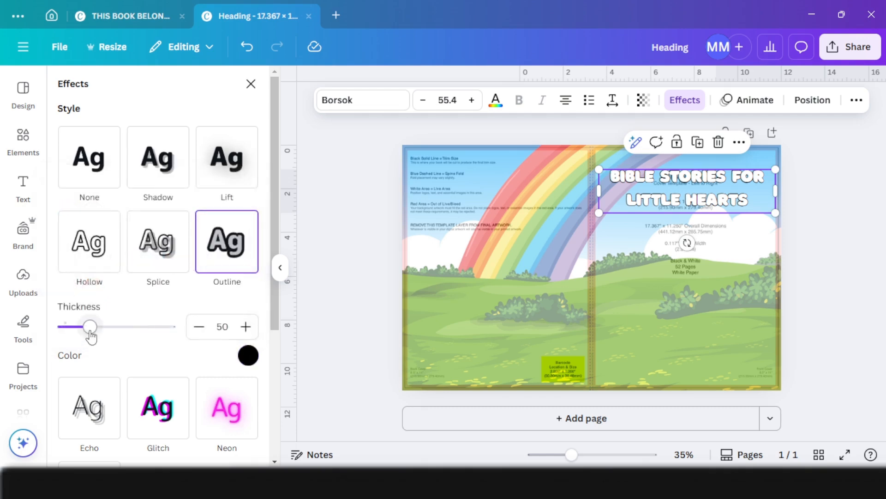
left_click_drag(93, 326, 160, 338)
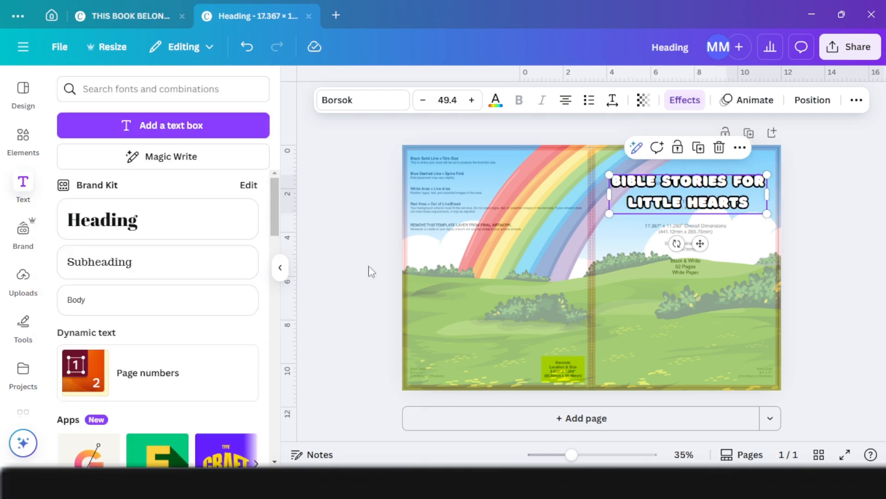
Step: Add the subheading "A Fun Coloring Adventure" beneath the title on the front cover, set in Boriboon at size 45.4
left_click(316, 248)
left_click(148, 274)
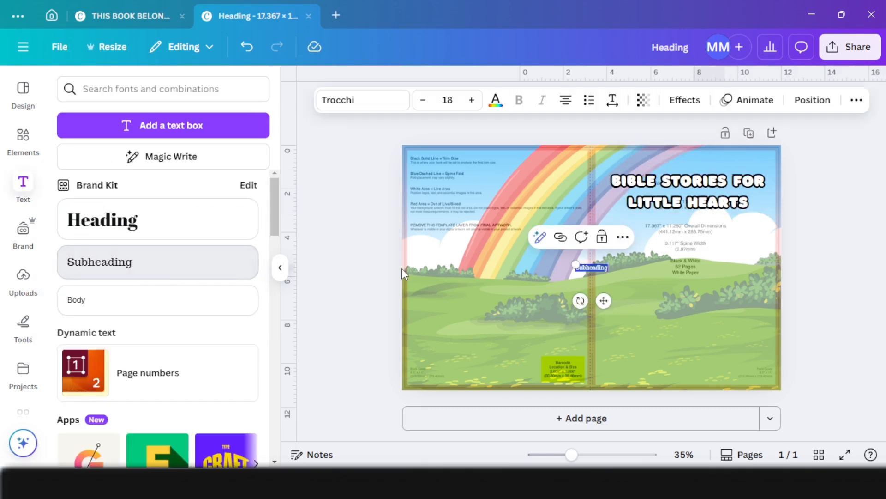
type("A Fun Coloring Adventure")
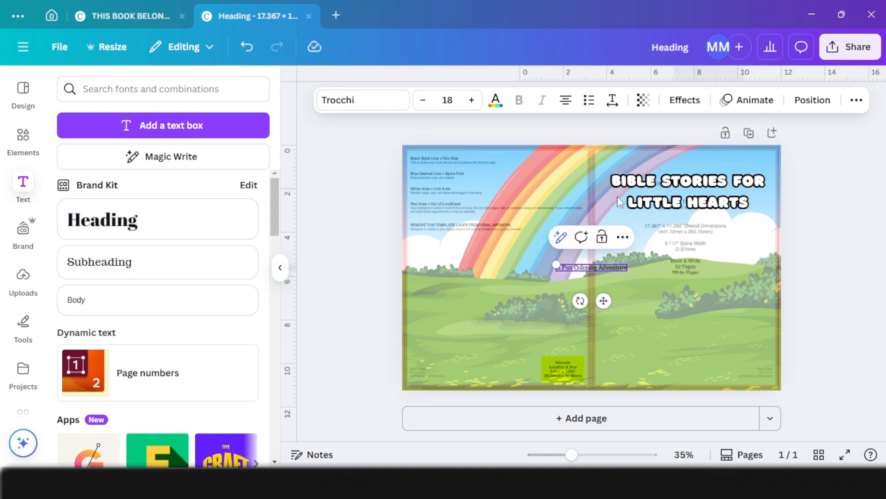
left_click_drag(554, 264, 481, 257)
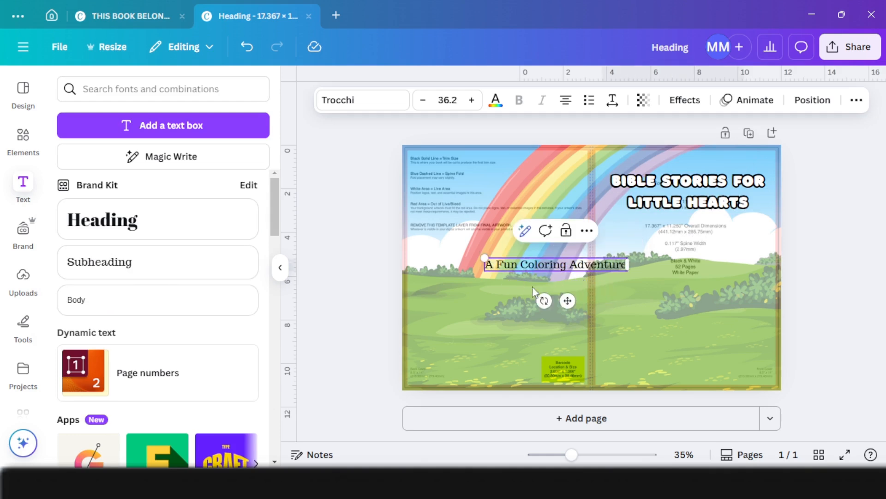
left_click_drag(568, 301, 699, 262)
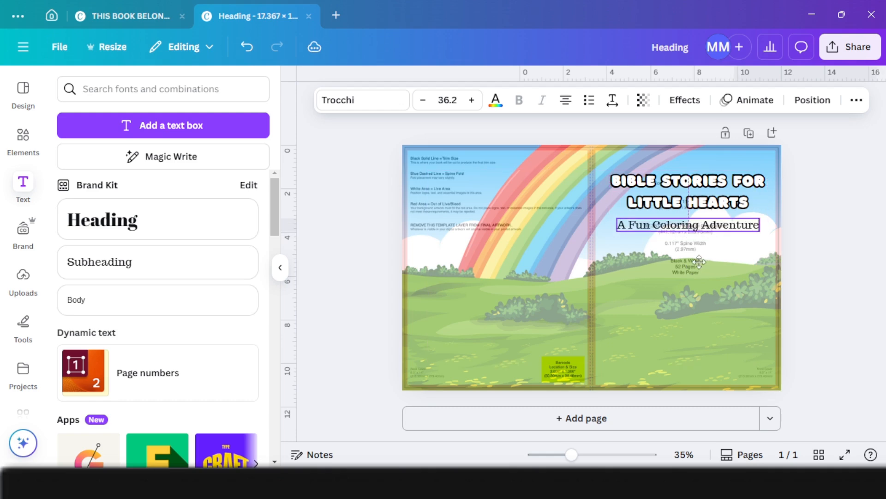
left_click(363, 103)
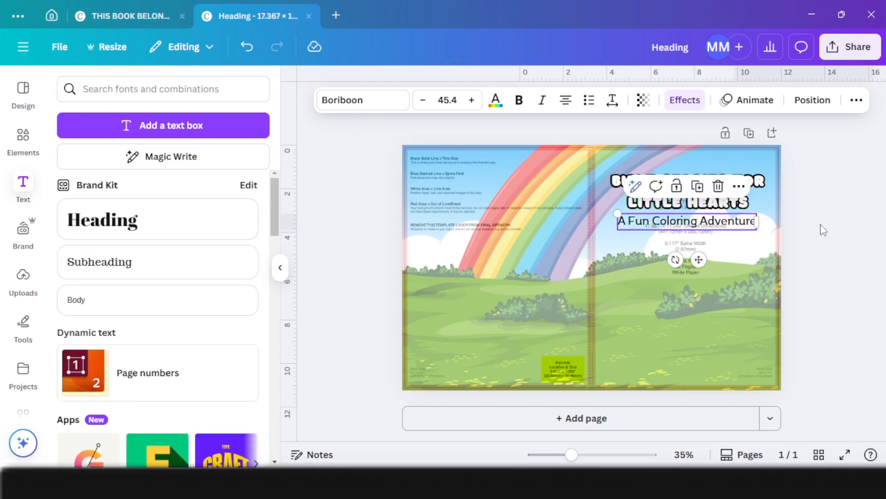
left_click(824, 229)
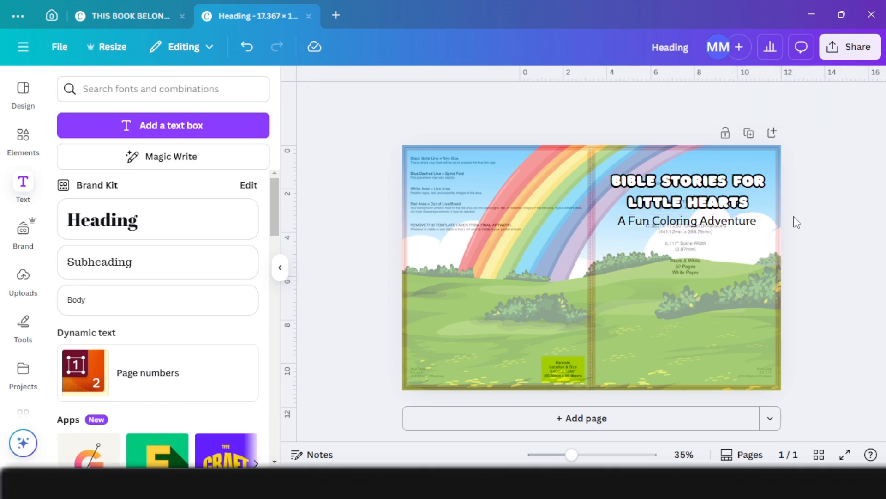
Step: Place the color David and Goliath picture from the Bible story project folder on the page
left_click(281, 267)
left_click(27, 367)
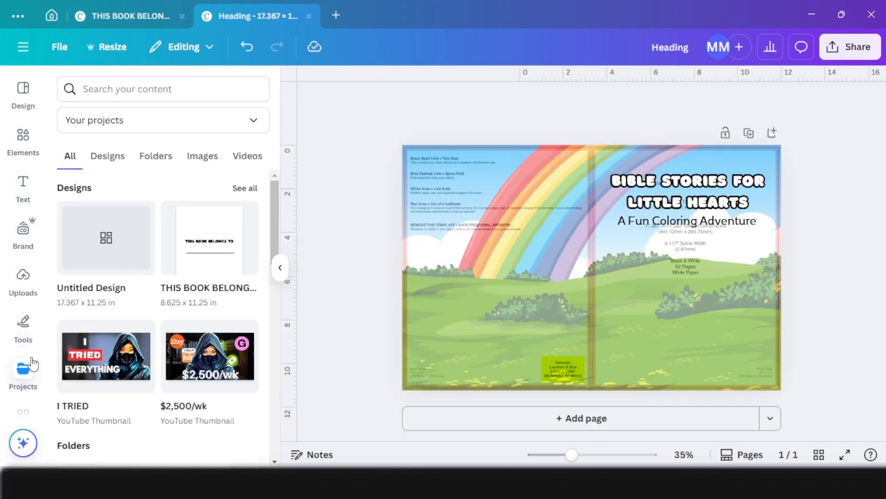
scroll(138, 360, "down", 3)
left_click(144, 372)
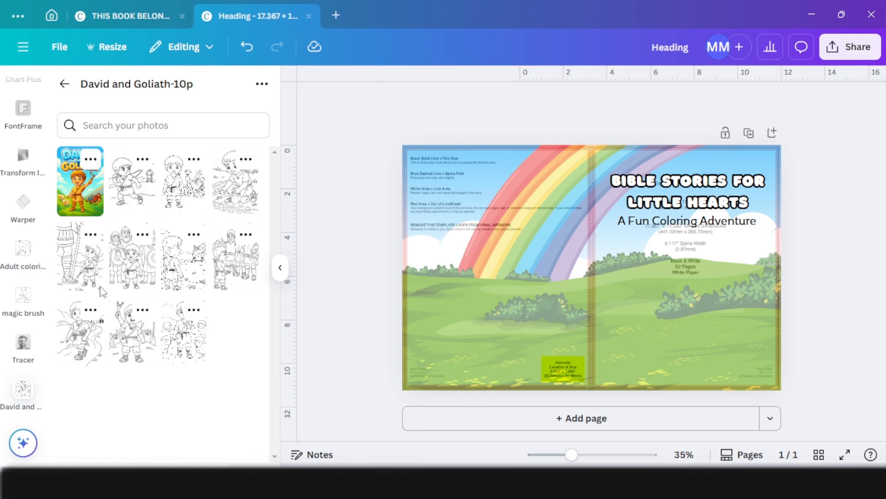
left_click(71, 203)
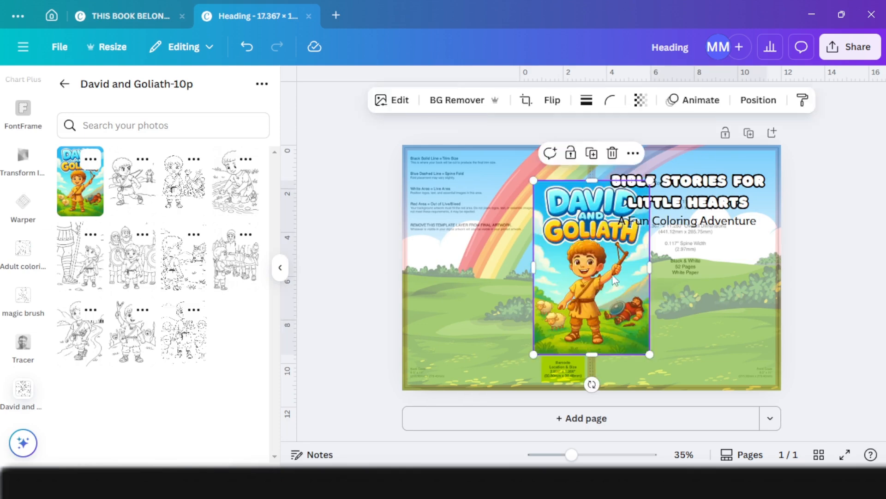
Step: Add the color pictures from the King Solomon's Wisdom and Noah and the Great Ark folders to the page
left_click(64, 83)
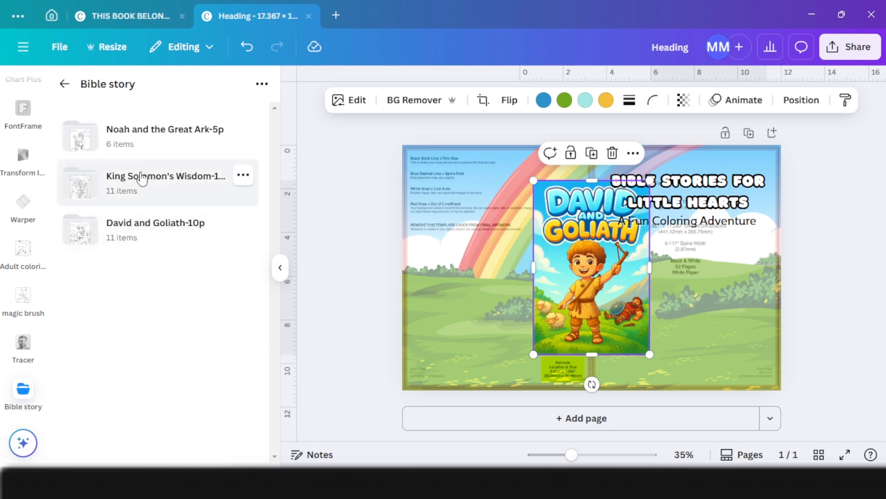
left_click(142, 181)
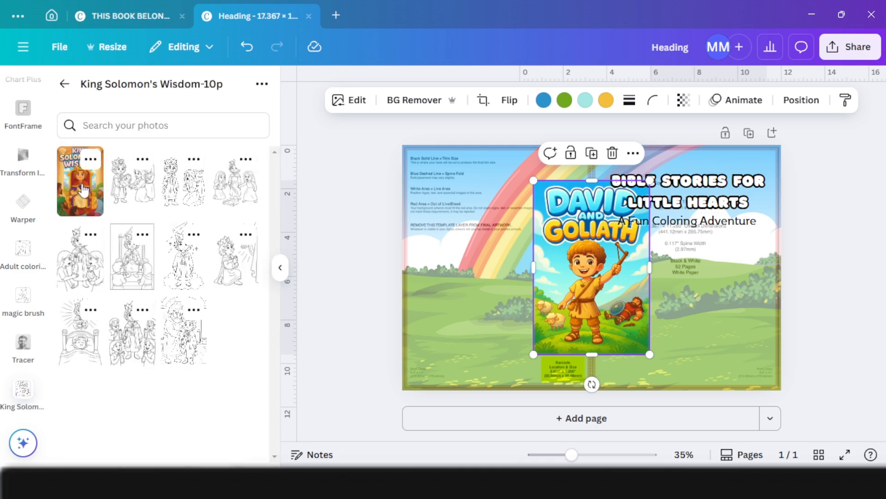
left_click_drag(106, 201, 554, 286)
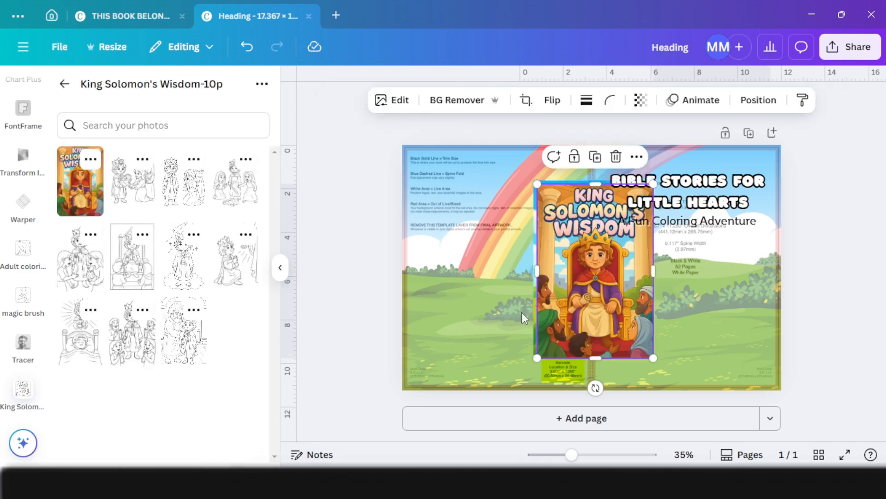
left_click(64, 84)
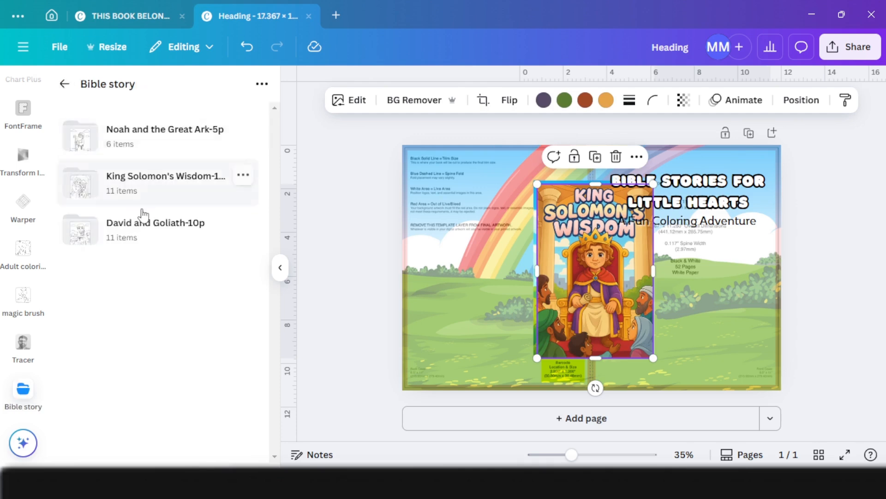
left_click(160, 138)
left_click_drag(78, 183, 534, 272)
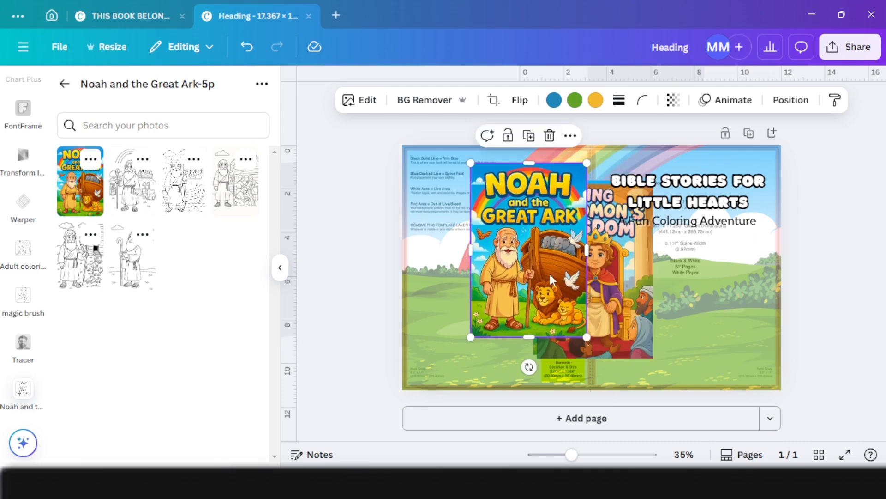
Step: Shift the King Solomon and David pictures onto the back cover and enlarge the Noah picture in front of them
left_click(609, 298)
left_click_drag(608, 300, 506, 275)
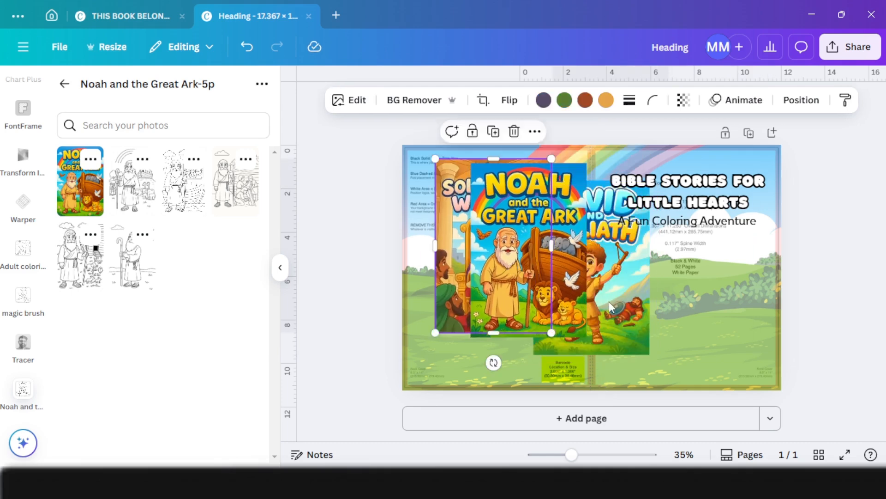
left_click_drag(609, 301, 546, 282)
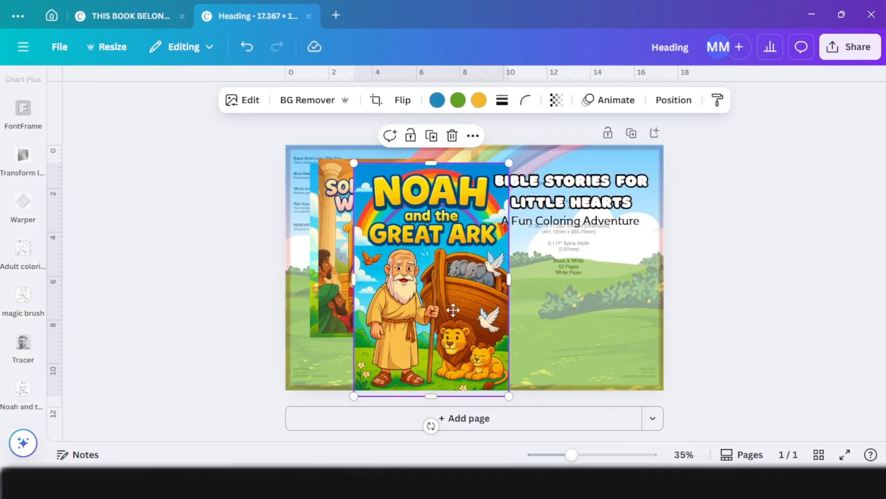
left_click_drag(453, 309, 430, 288)
Step: Extract Noah, the ark and the animals from the Noah picture with Magic Grab
left_click(243, 100)
left_click(253, 319)
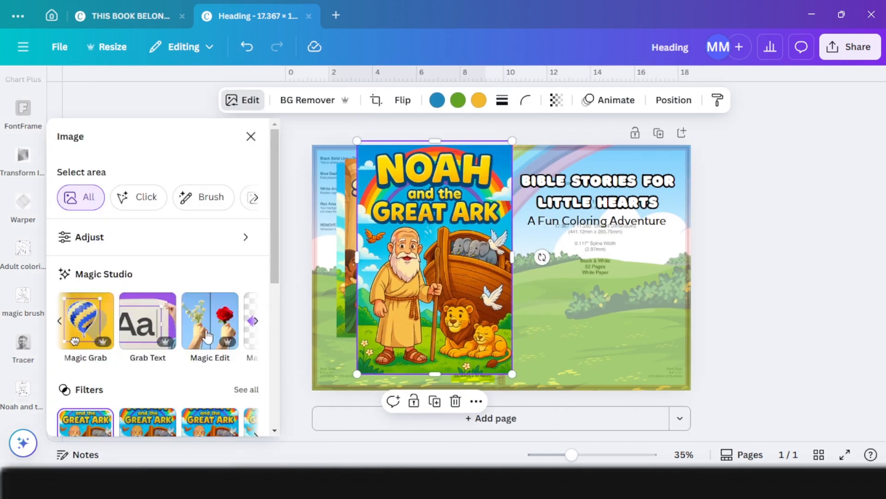
left_click(95, 316)
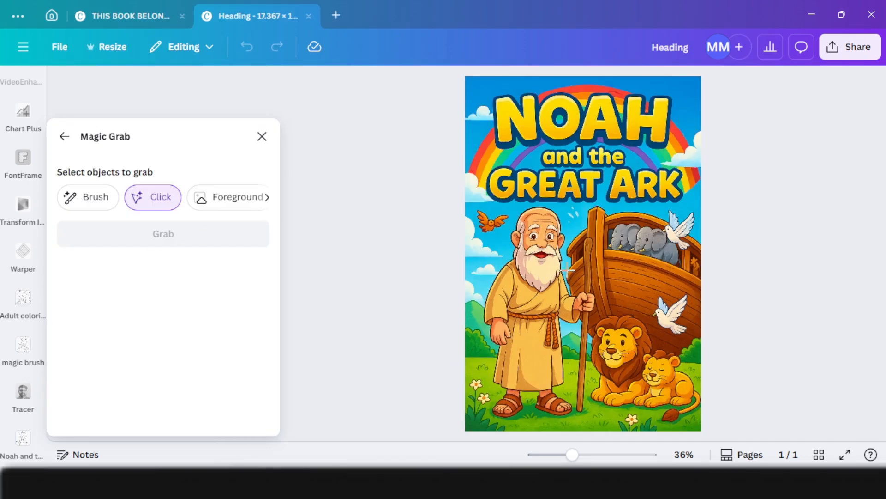
left_click(550, 265)
left_click(585, 289)
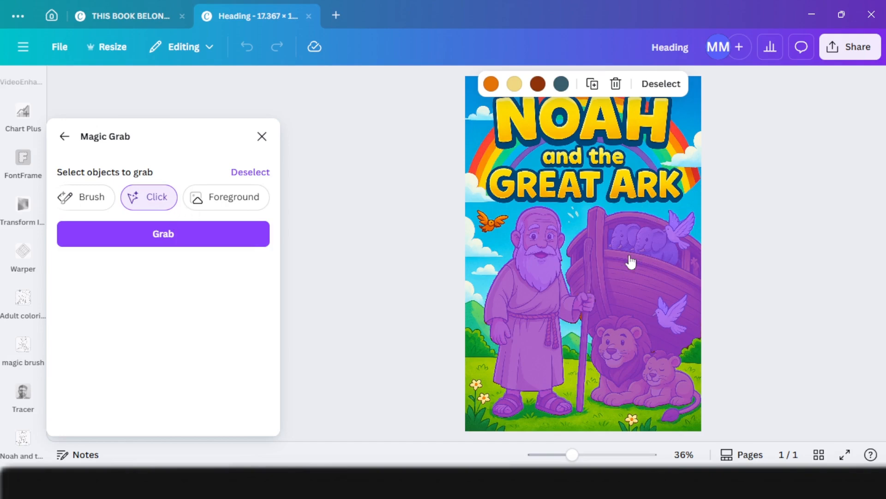
left_click(176, 236)
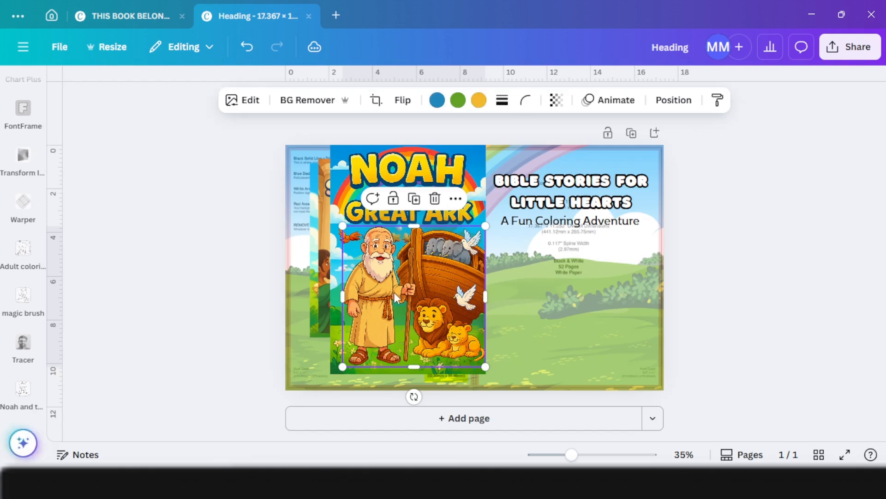
Step: Move the Noah and ark cutout onto the front cover, shrink it and place it in the cover's lower-right corner
left_click_drag(395, 292, 570, 298)
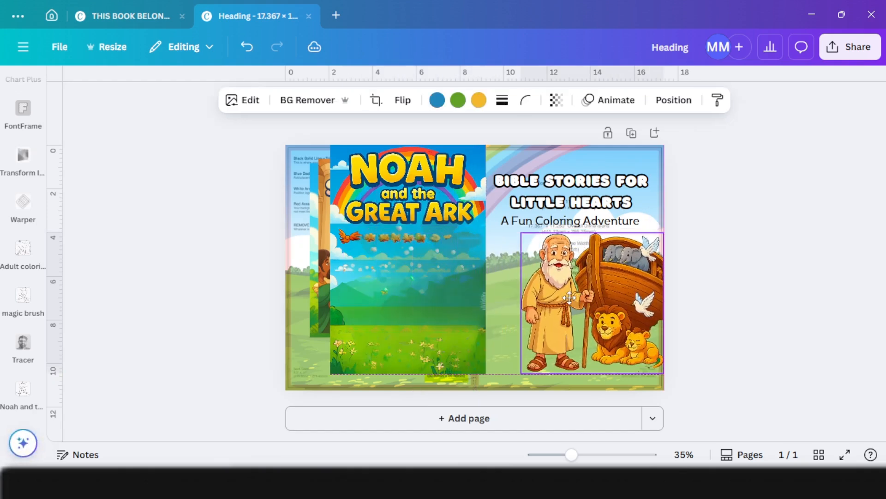
left_click(392, 261)
left_click_drag(392, 260, 338, 268)
left_click(584, 363)
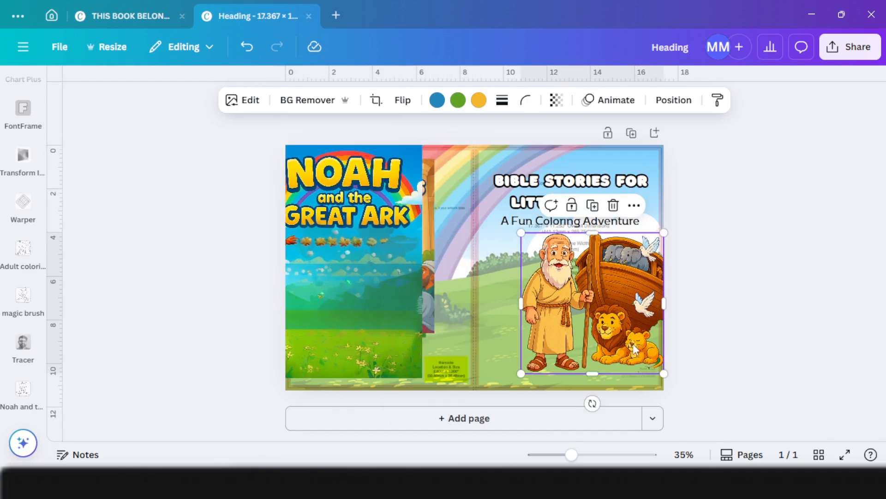
left_click_drag(634, 349, 619, 276)
left_click_drag(669, 221, 639, 253)
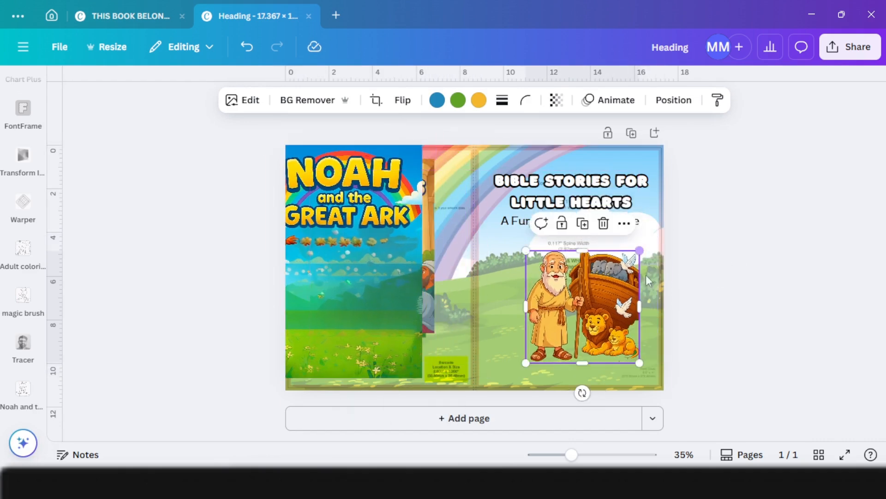
left_click_drag(593, 331, 619, 331)
Step: Delete the leftover Noah picture background and nudge the Noah cutout toward the front cover's outer edge
left_click(337, 219)
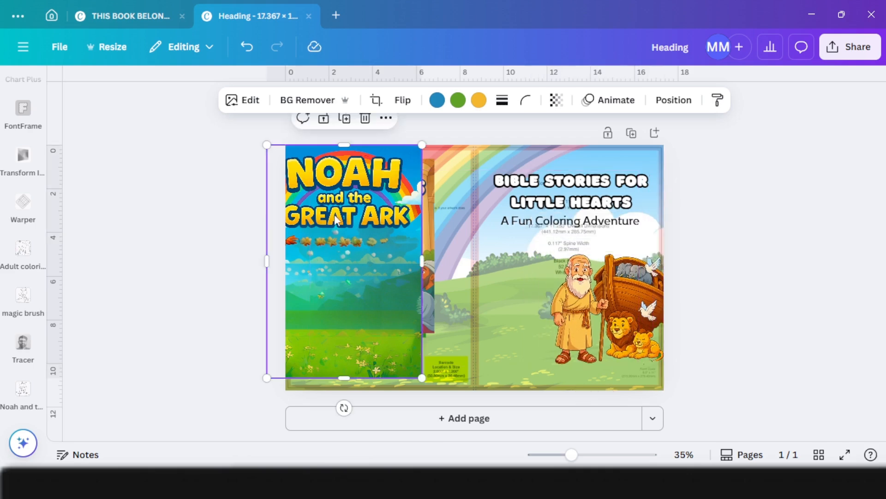
left_click(365, 118)
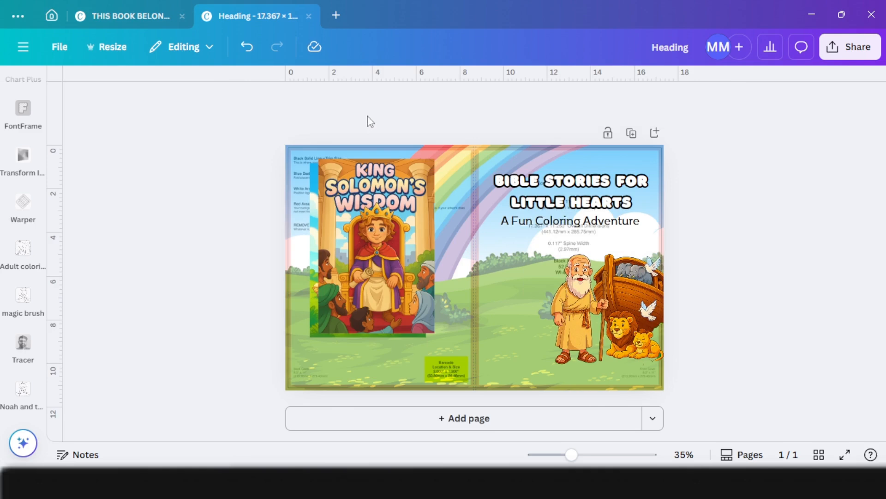
scroll(576, 287, "up", 4)
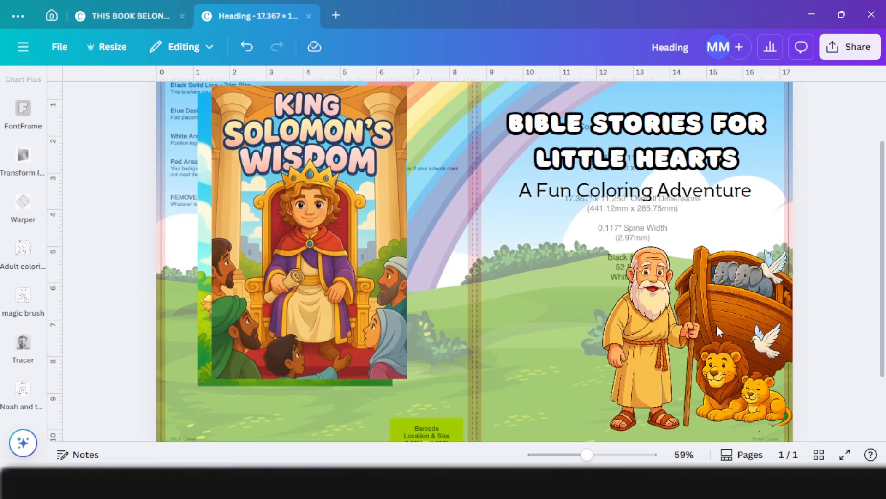
left_click_drag(700, 343, 712, 343)
Step: Uncover the David and Goliath picture, extract David, Goliath and the sheep with Magic Grab, and move the cutout to the front cover
left_click(336, 226)
left_click_drag(321, 234, 509, 255)
left_click(279, 273)
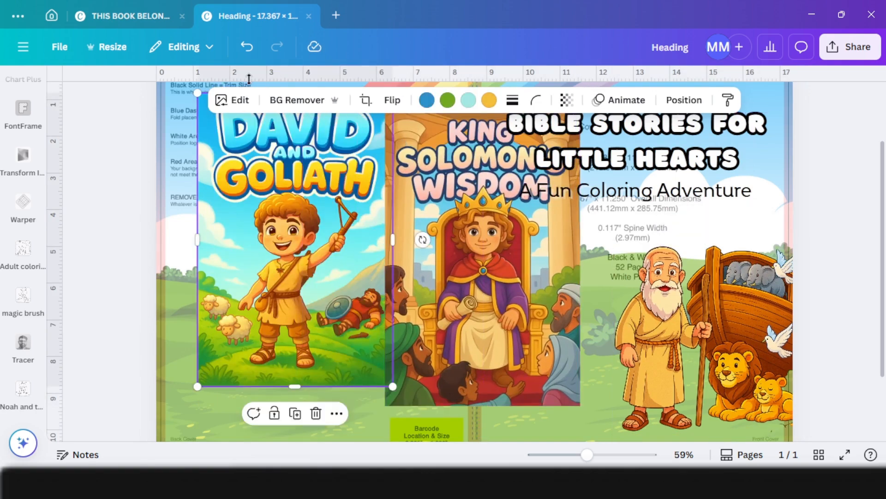
left_click(232, 100)
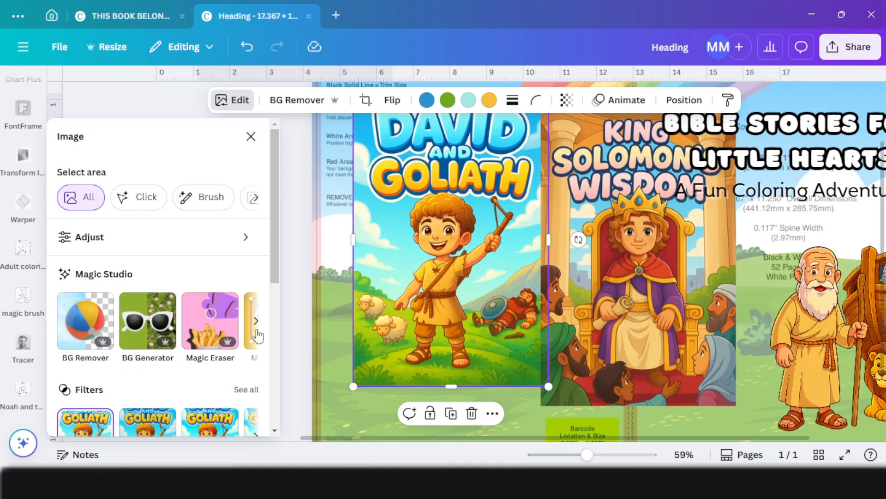
scroll(192, 336, "right", 3)
left_click(85, 318)
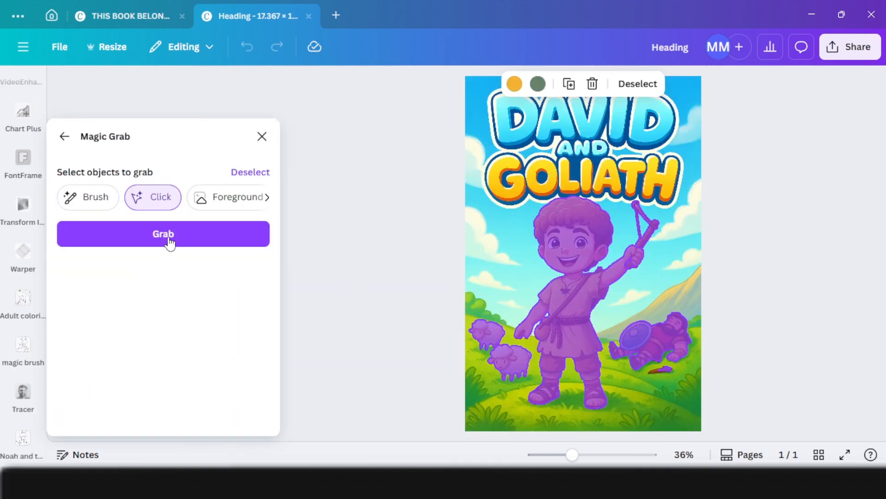
left_click(126, 237)
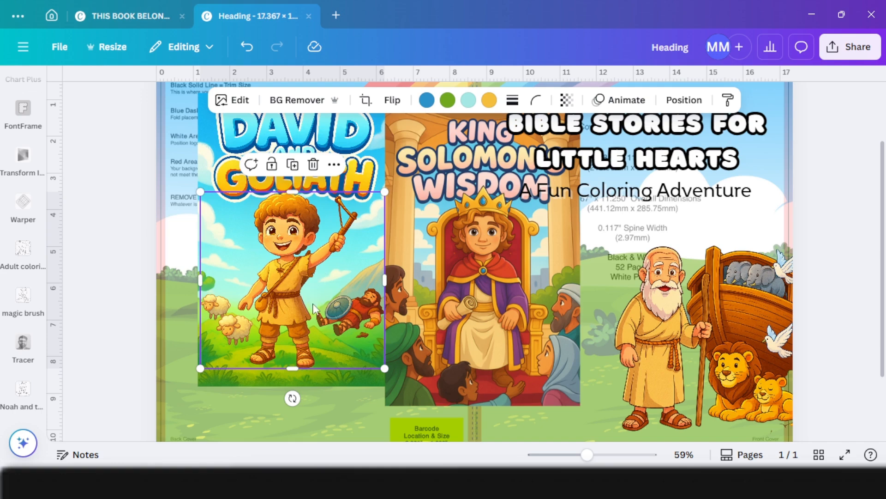
left_click_drag(301, 282, 611, 282)
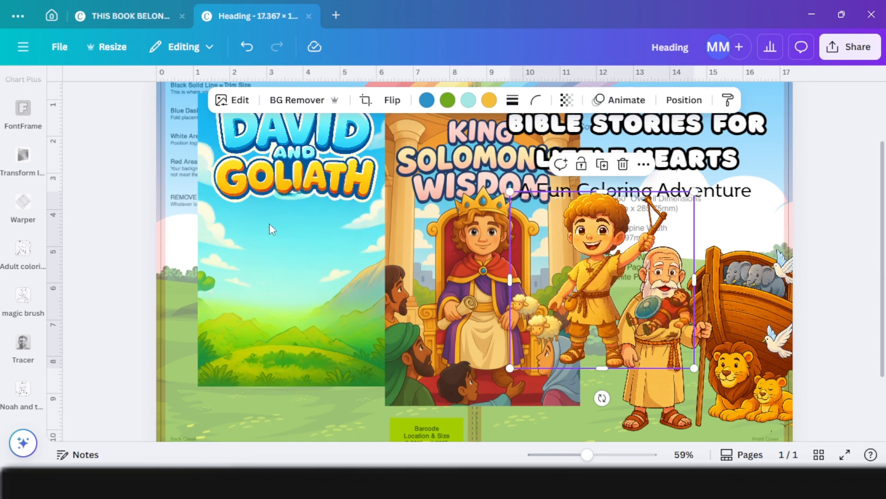
Step: Delete the leftover David and Goliath picture background and move the King Solomon picture onto the back cover
left_click_drag(270, 223, 245, 253)
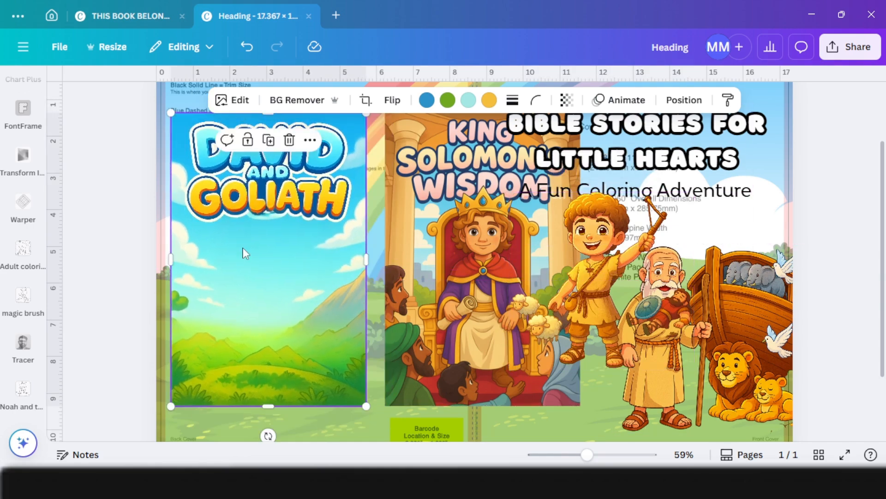
left_click(289, 141)
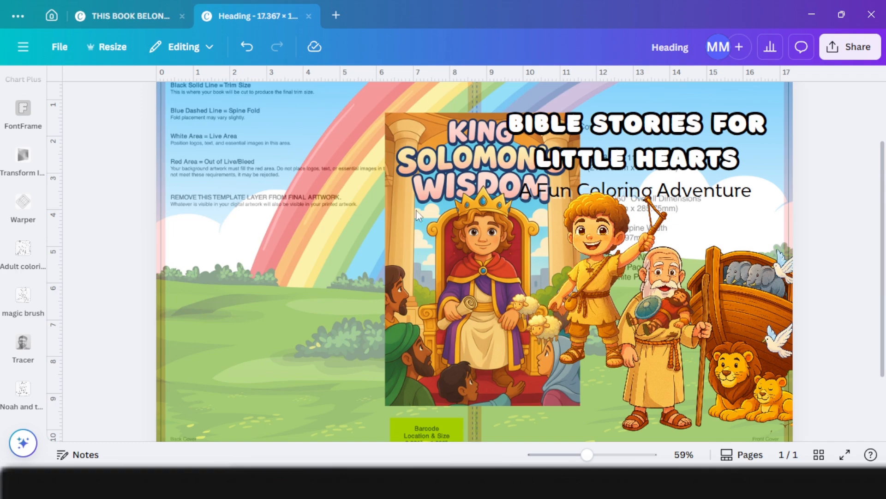
left_click(450, 236)
left_click_drag(452, 236, 264, 203)
Step: Shrink the David and Goliath cutout and place it in the front cover's lower-left area beside Noah
left_click(593, 279)
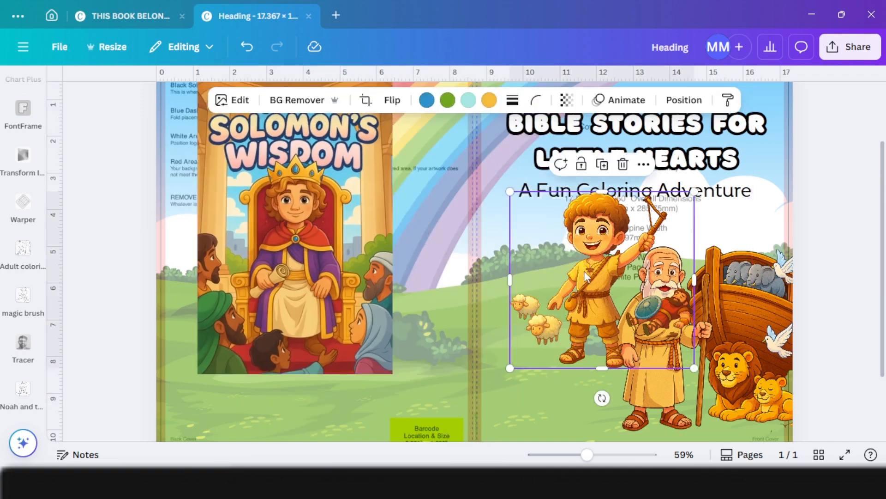
left_click_drag(587, 275, 556, 311)
left_click_drag(664, 227, 614, 279)
scroll(416, 194, "up", 2)
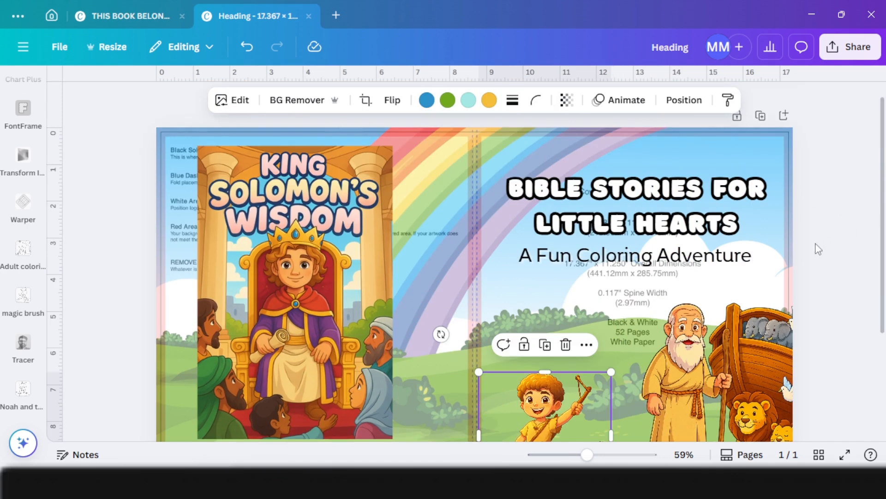
Step: Extract King Solomon, his throne and the surrounding listeners from the picture with Magic Grab
left_click(277, 235)
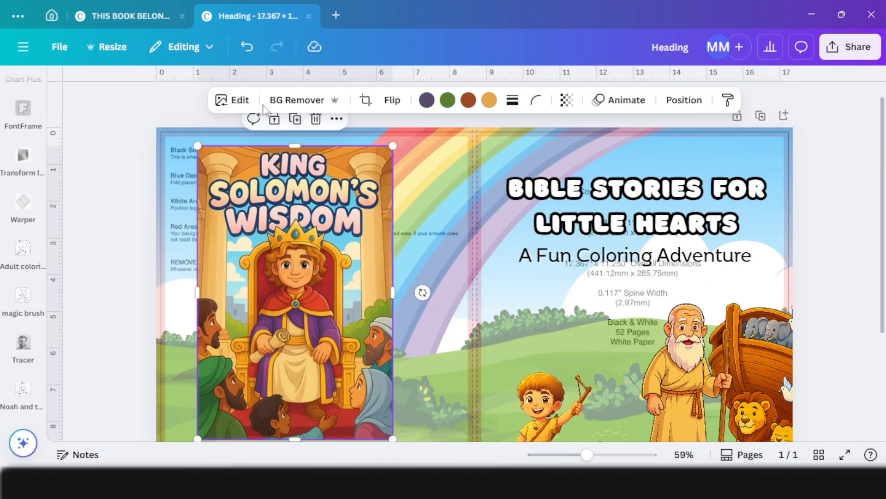
left_click(235, 100)
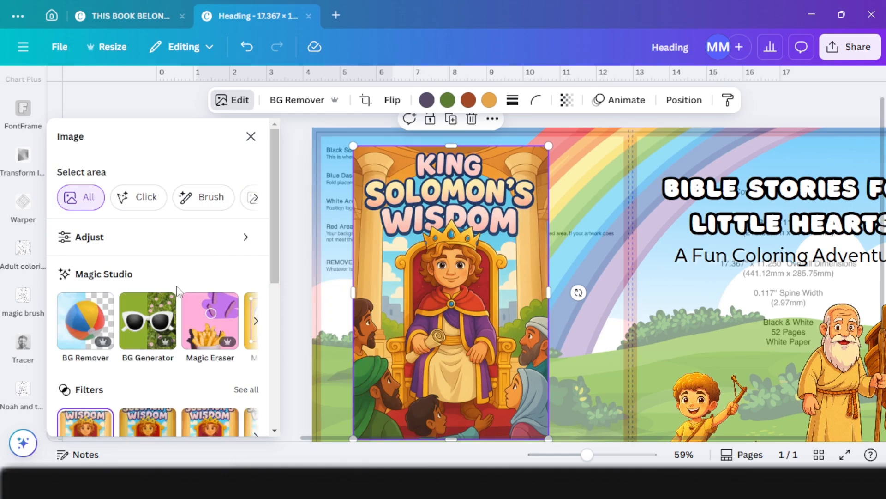
left_click(254, 323)
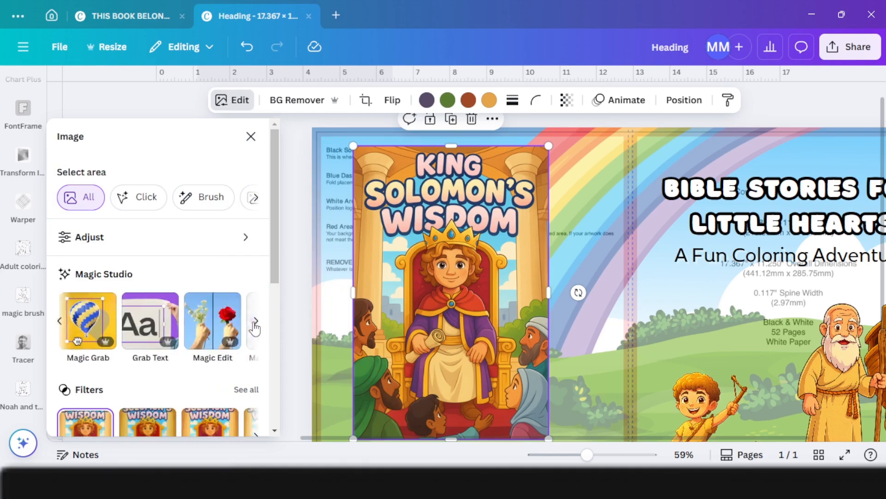
left_click(85, 316)
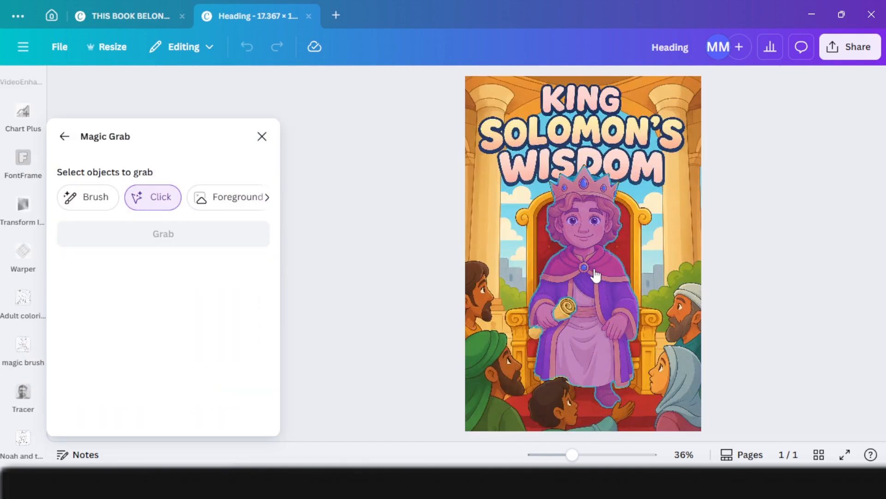
left_click(568, 297)
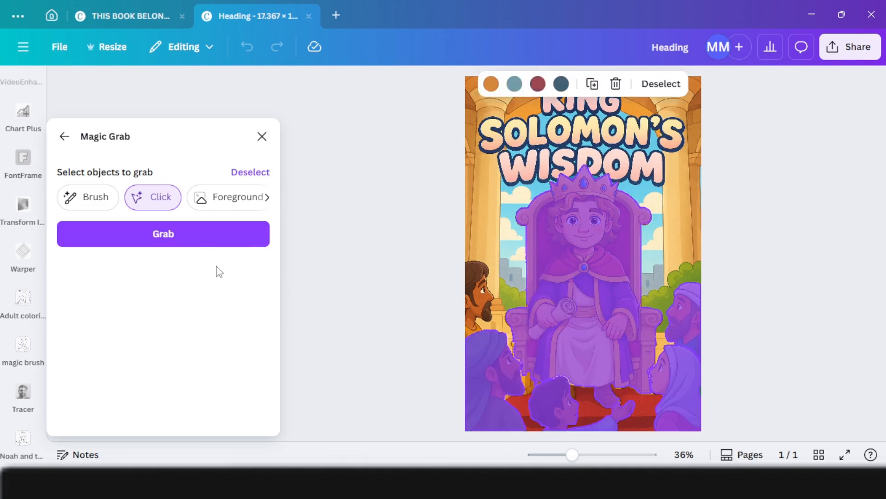
left_click(234, 244)
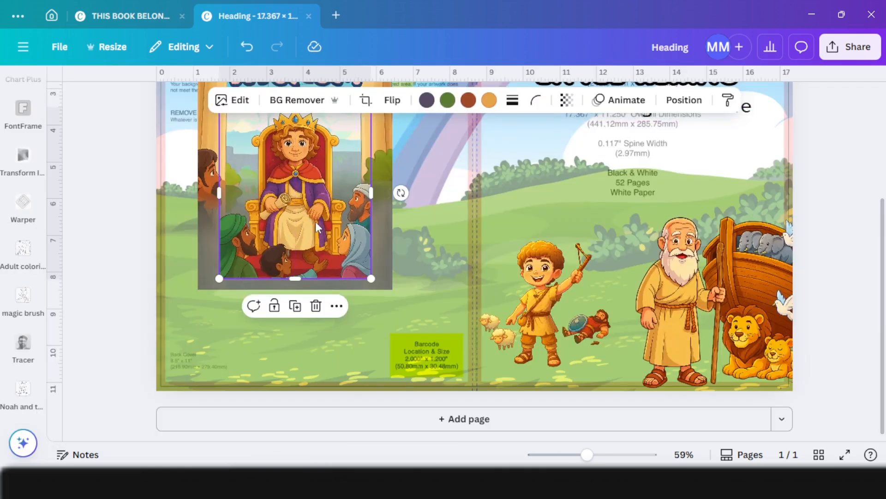
Step: Move the King Solomon cutout onto the front cover and delete the leftover King Solomon picture background
scroll(314, 222, "up", 3)
left_click_drag(308, 225, 570, 237)
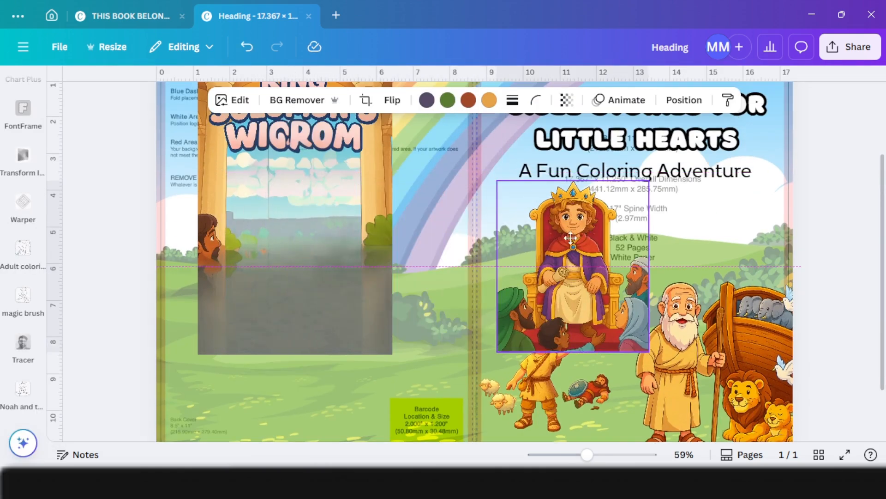
scroll(266, 269, "up", 4)
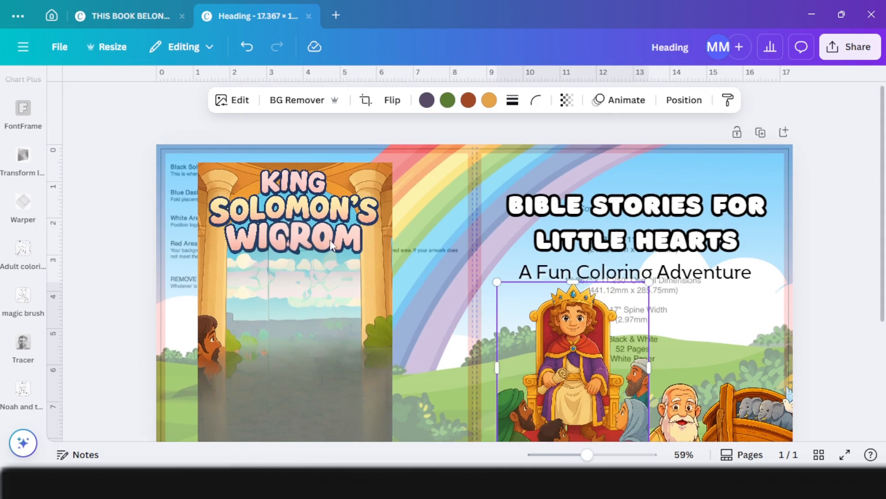
left_click(322, 211)
left_click(316, 138)
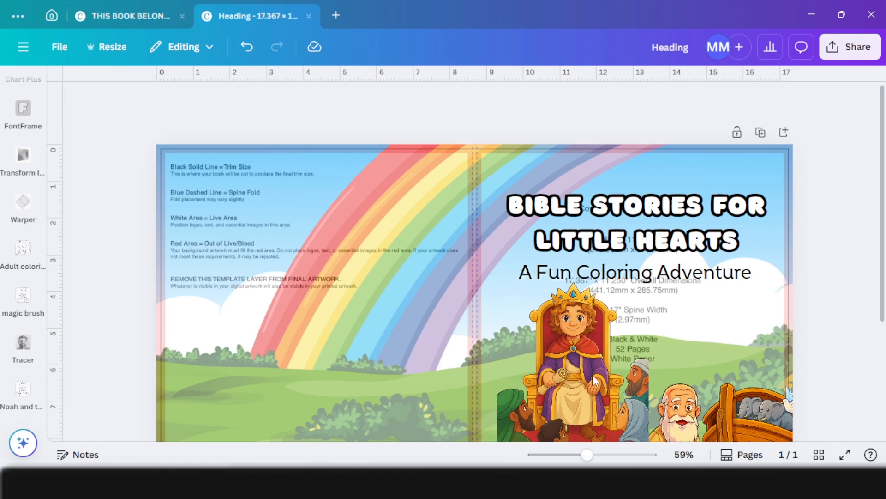
Step: Move the King Solomon cutout aside over the spine, then shift the Noah cutout slightly up and resize it a little
left_click_drag(595, 381, 461, 284)
scroll(677, 309, "down", 3)
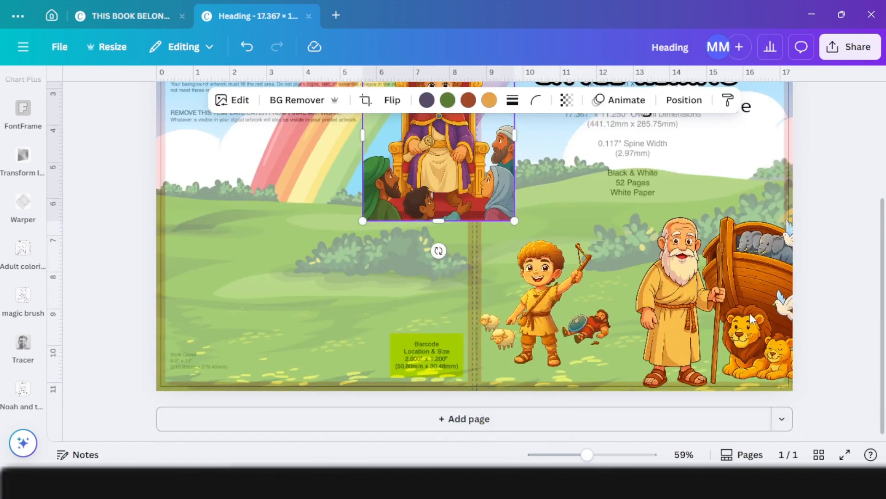
left_click_drag(750, 313, 731, 304)
left_click_drag(618, 209, 627, 216)
left_click_drag(707, 251, 705, 258)
Step: Move the David cutout up beneath the subtitle and send it backward behind the Noah cutout
left_click_drag(555, 320, 628, 245)
scroll(604, 353, "up", 3)
left_click_drag(617, 370, 638, 327)
left_click(684, 99)
left_click(235, 211)
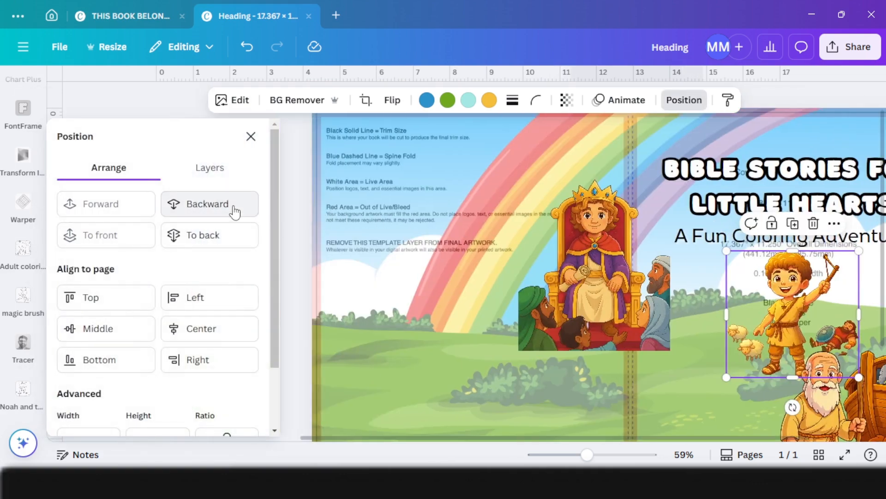
scroll(689, 299, "down", 3)
scroll(689, 299, "up", 1)
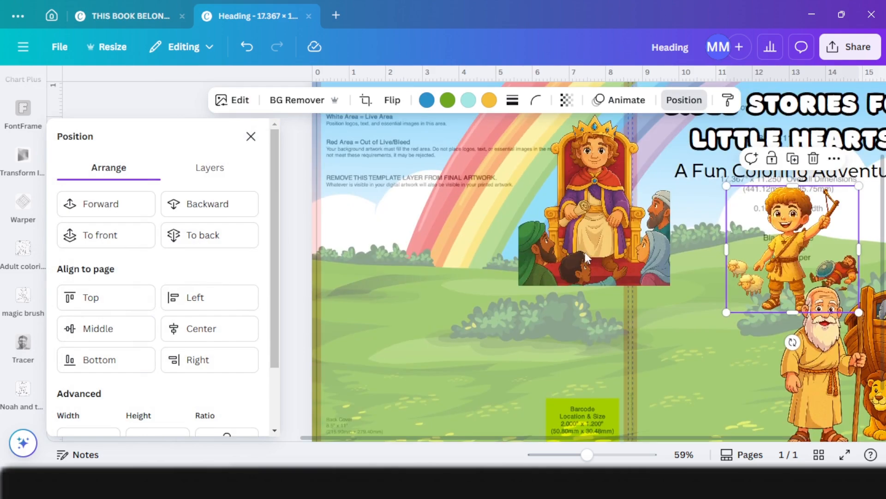
left_click(291, 227)
Step: Place the King Solomon cutout in the front cover's lower-left corner, next to Noah
left_click_drag(456, 147, 569, 314)
scroll(569, 314, "down", 2)
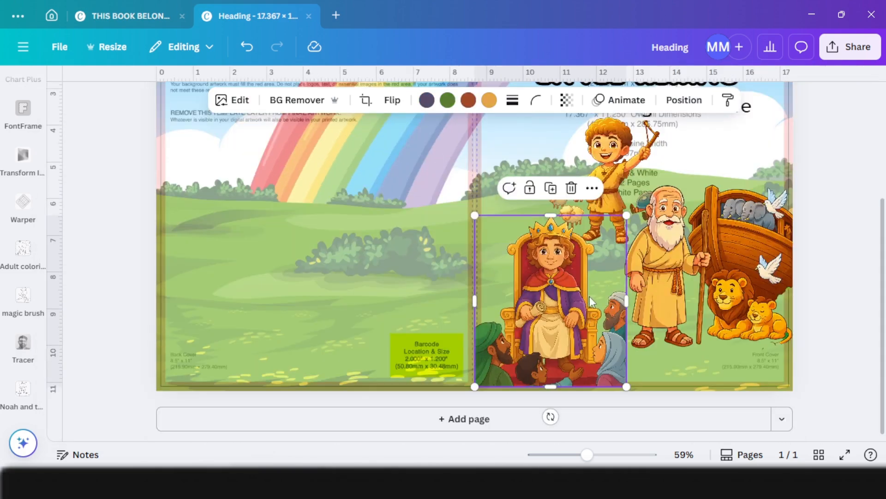
left_click(806, 282)
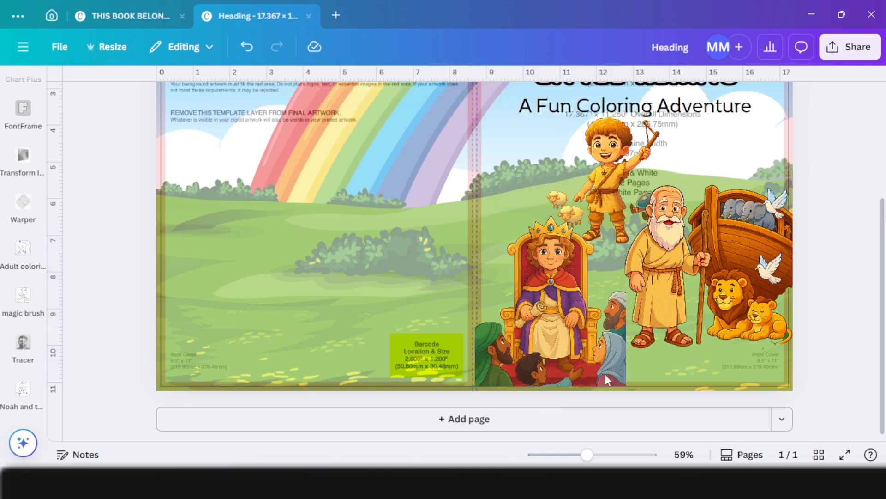
Step: Extend the King Solomon cutout toward Noah with a Freeform Magic Expand to complete the cut-off listeners, and remove its background
left_click(592, 324)
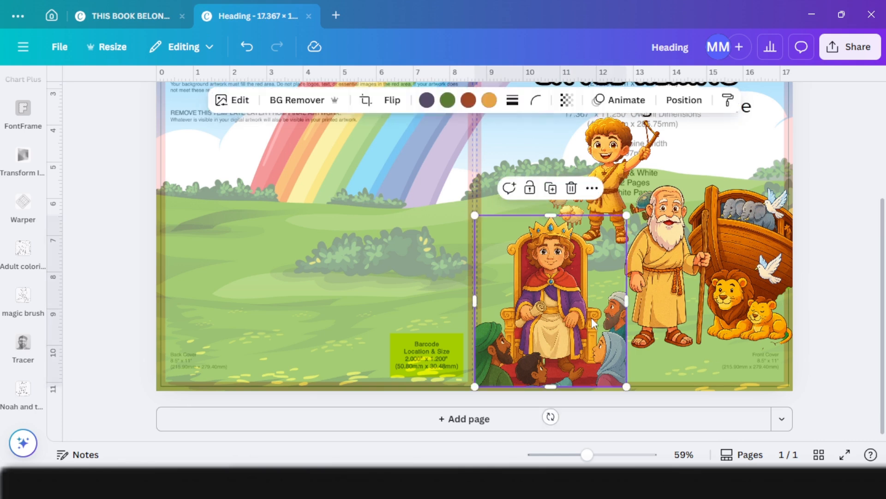
left_click(229, 100)
left_click(255, 256)
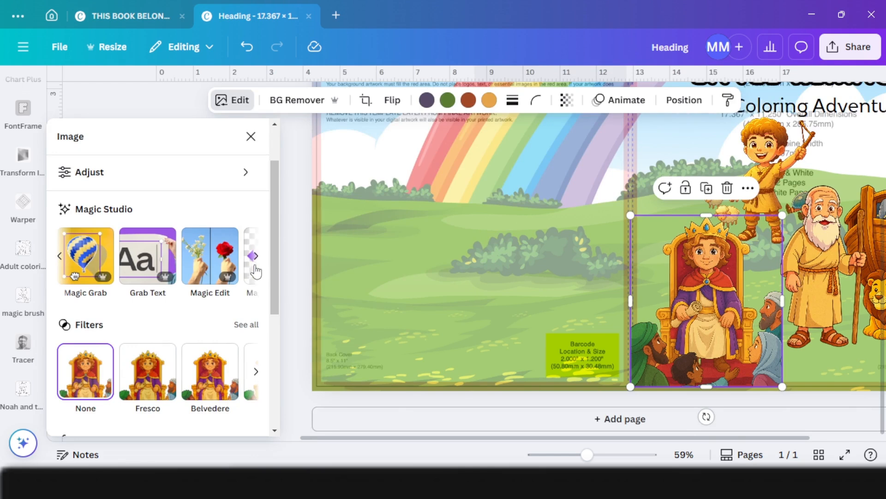
left_click(255, 261)
left_click(242, 266)
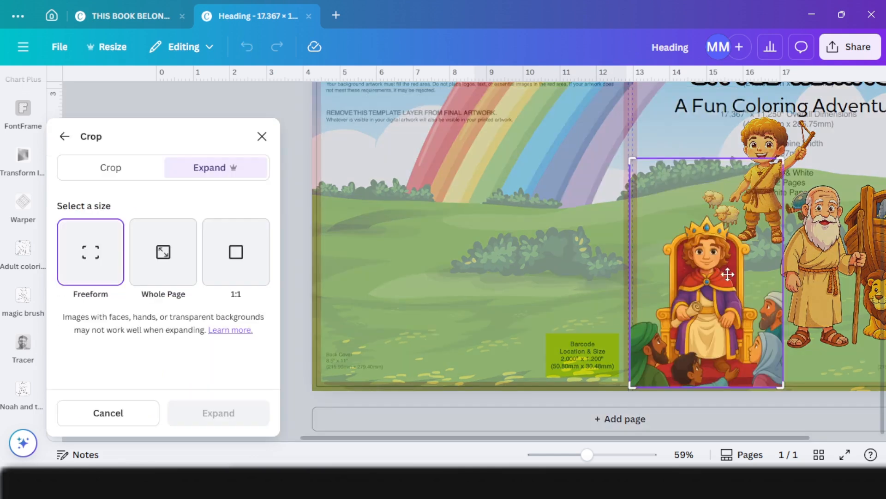
left_click_drag(780, 387, 803, 390)
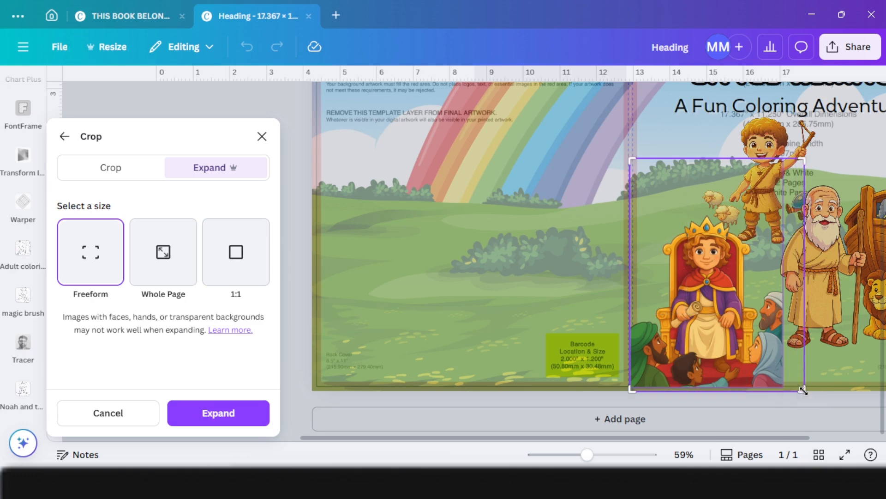
left_click(233, 414)
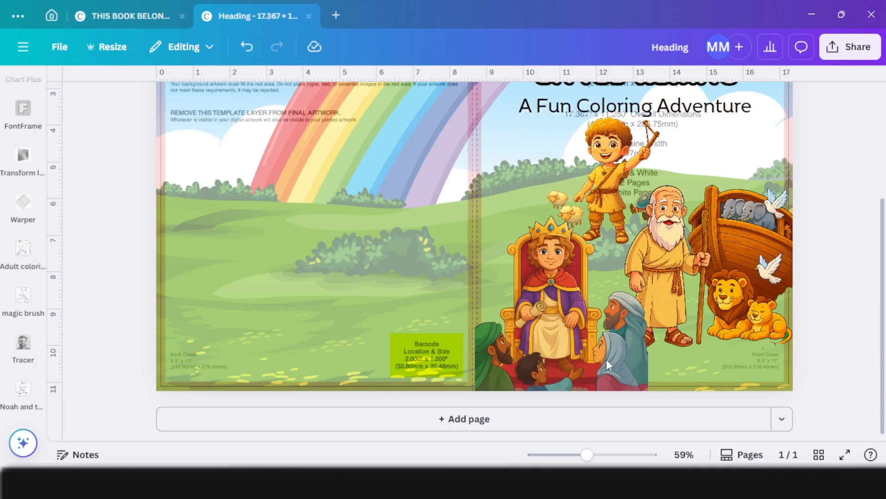
Step: Move the David cutout toward the spine so that David and Goliath sit above King Solomon's throne
scroll(640, 346, "up", 3)
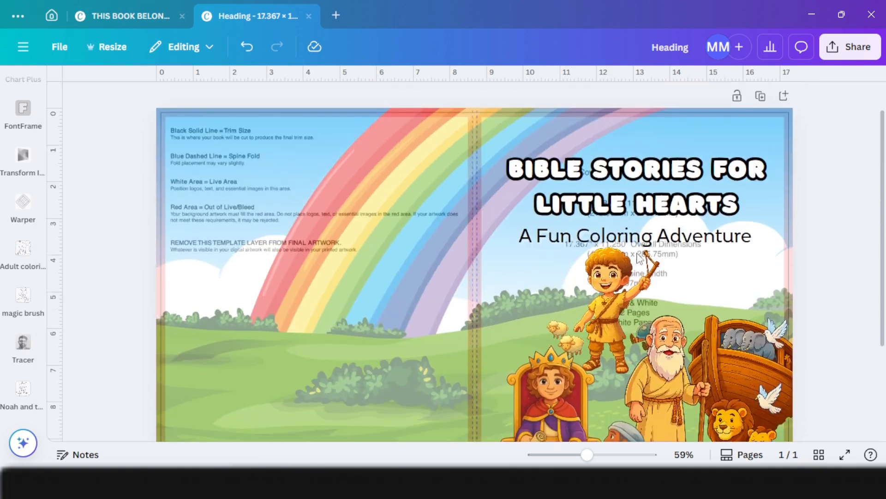
left_click(608, 296)
left_click(624, 265)
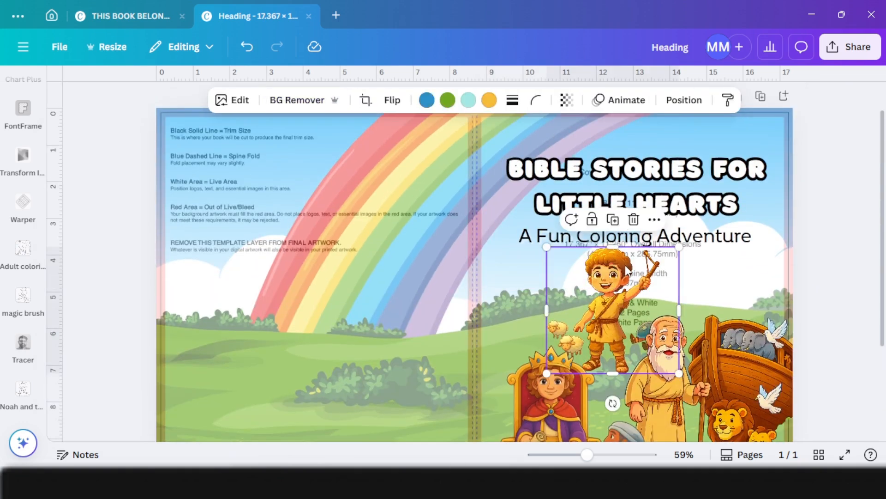
left_click(598, 308)
scroll(599, 308, "down", 3)
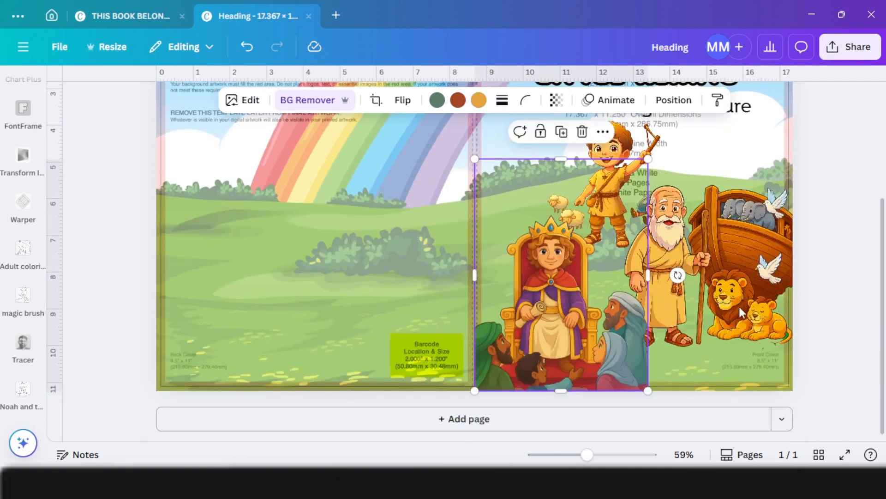
left_click(822, 276)
scroll(600, 346, "up", 3)
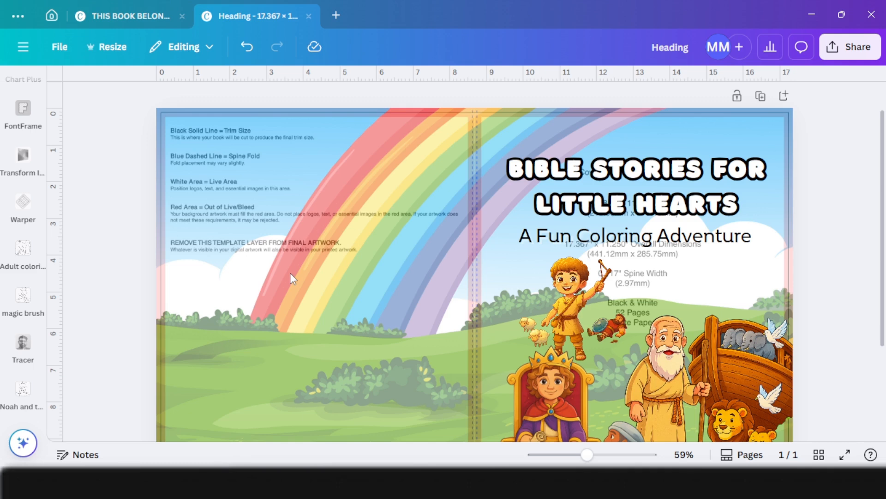
Step: Switch to the THIS BOOK BELONGS TO design and download pages 3, 11, 13, 15, 27 and 31 as PNG
mouse_move(131, 22)
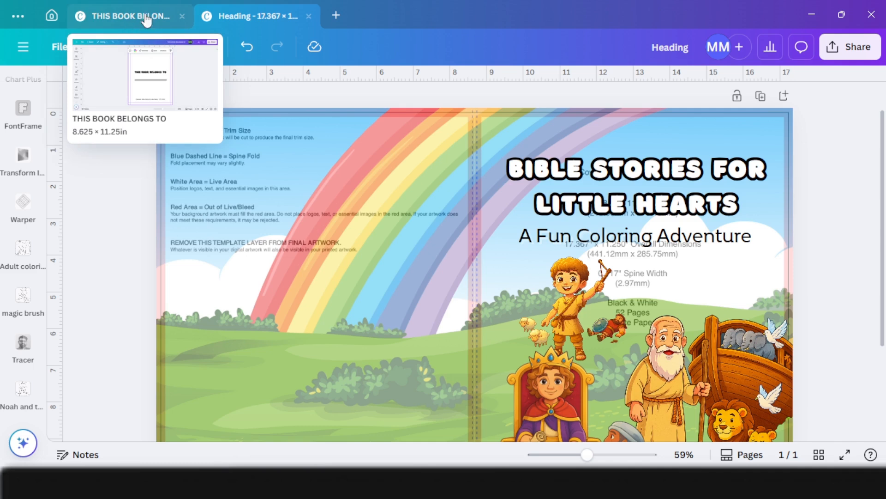
left_click(118, 21)
left_click(793, 456)
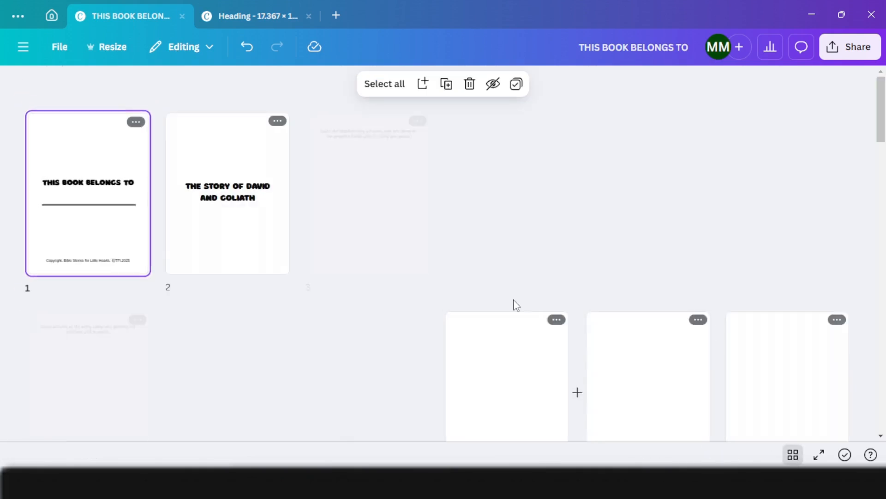
left_click(826, 49)
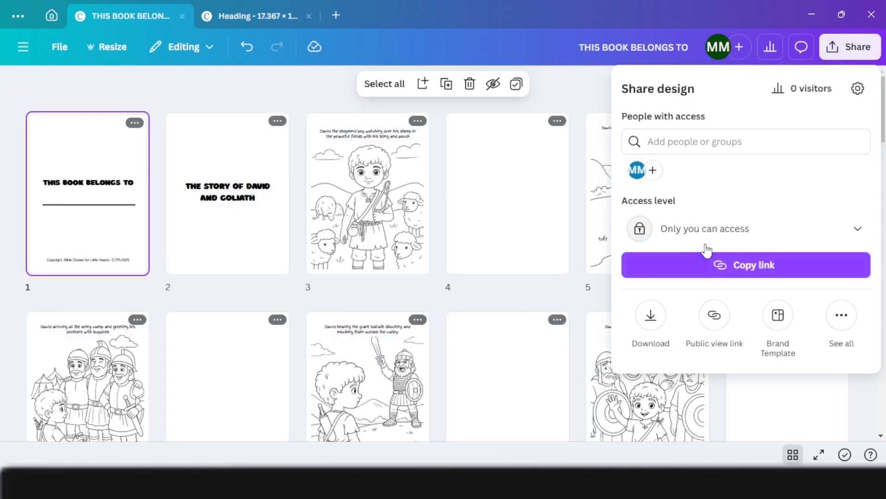
left_click(650, 319)
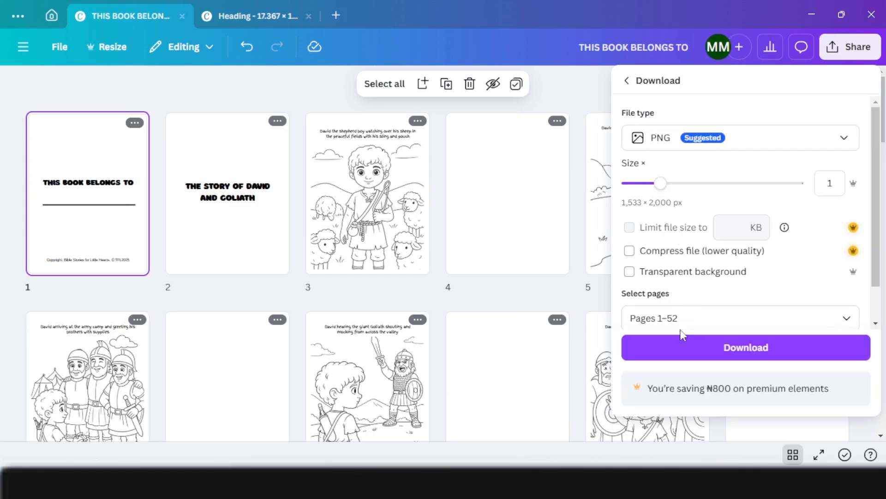
left_click(845, 326)
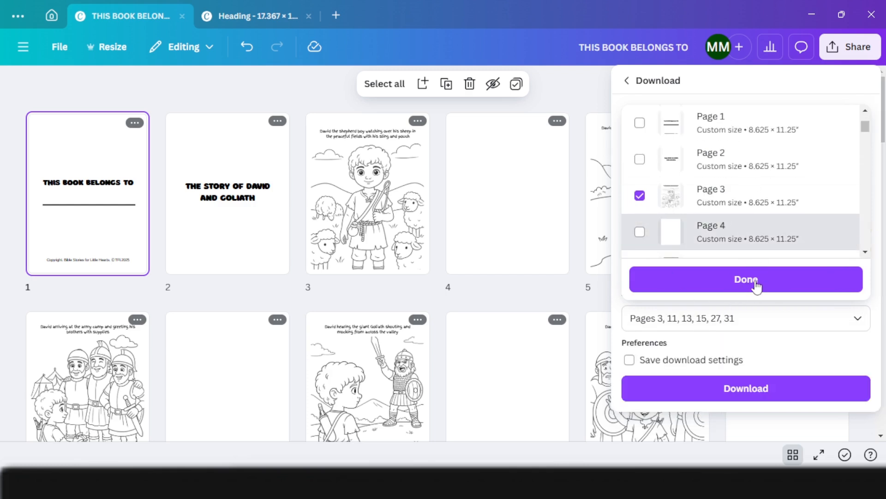
left_click(756, 283)
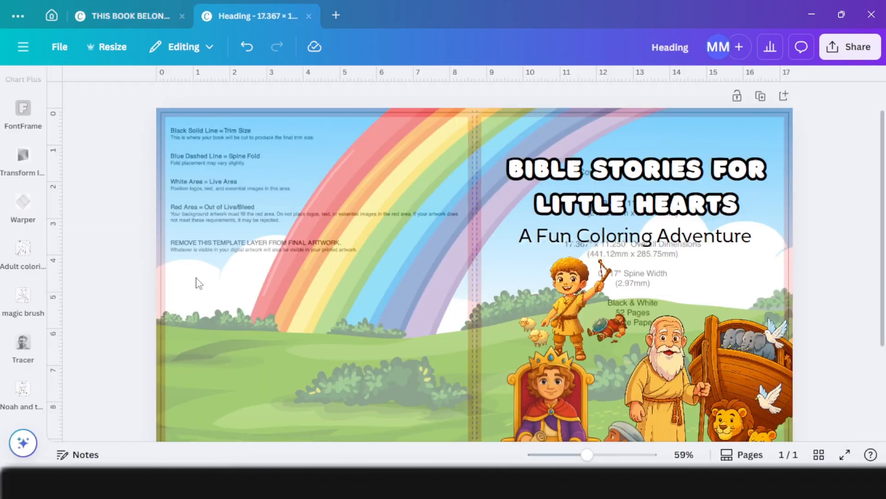
Step: Upload the downloaded coloring page images 3, 11, 13, 15, 27 and 31 from the Downloads folder
scroll(105, 283, "up", 1)
scroll(19, 172, "up", 10)
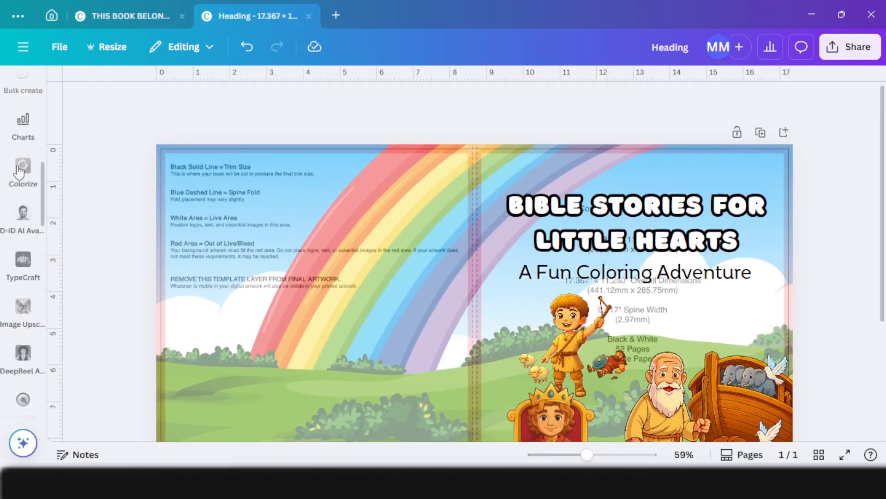
scroll(18, 172, "up", 10)
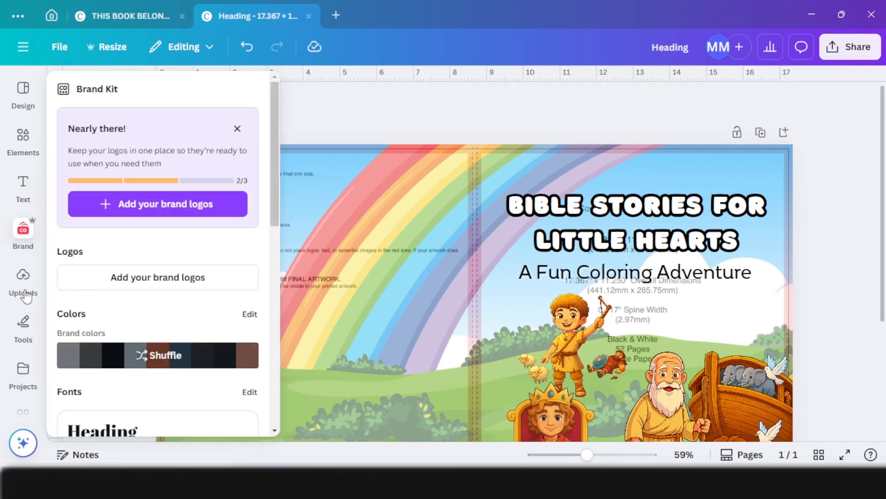
left_click(25, 292)
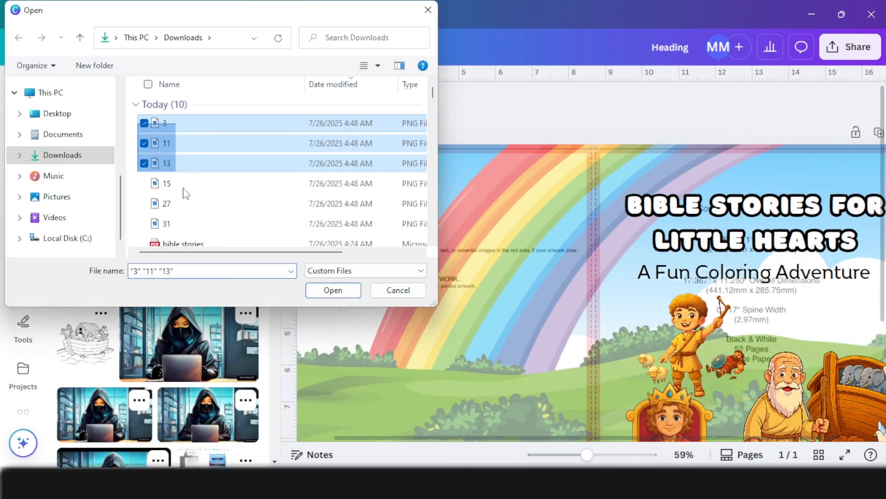
left_click_drag(183, 188, 198, 223)
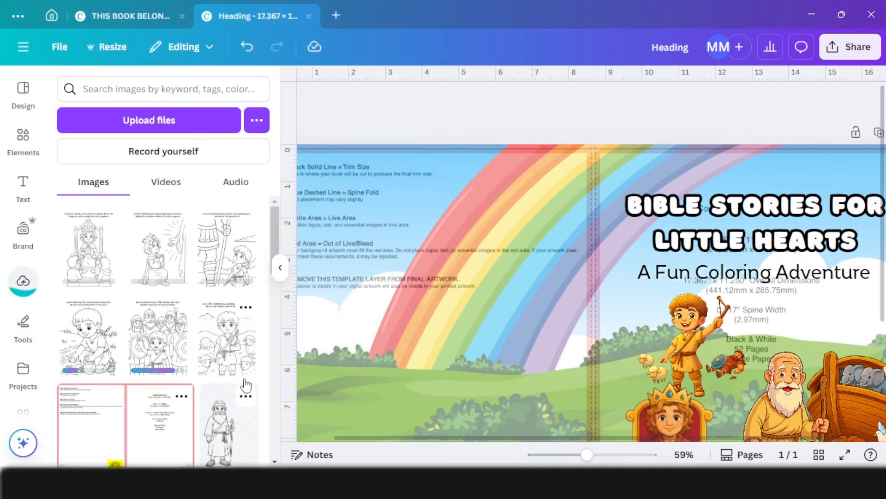
Step: Add the six uploaded coloring pages to the cover design and gather them in one stack over the back cover
left_click_drag(226, 337, 276, 278)
left_click(123, 236)
left_click_drag(413, 325, 232, 265)
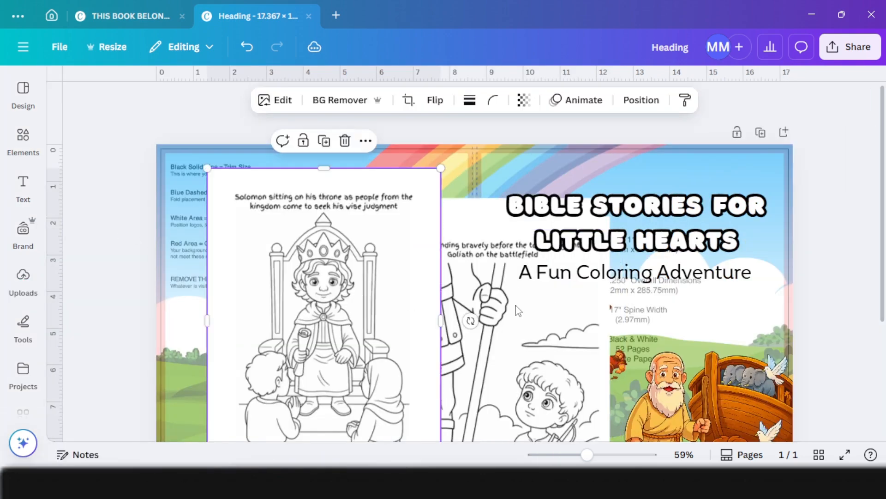
left_click(520, 313)
left_click_drag(531, 320, 362, 273)
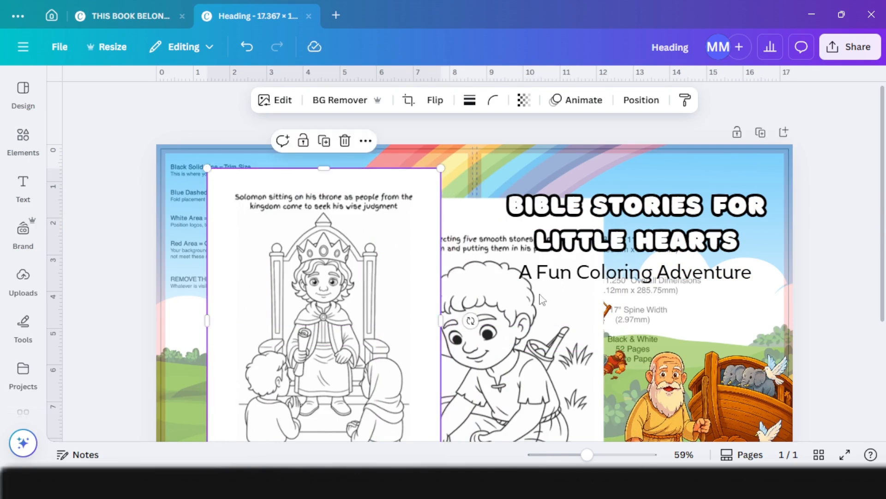
left_click_drag(550, 312, 378, 271)
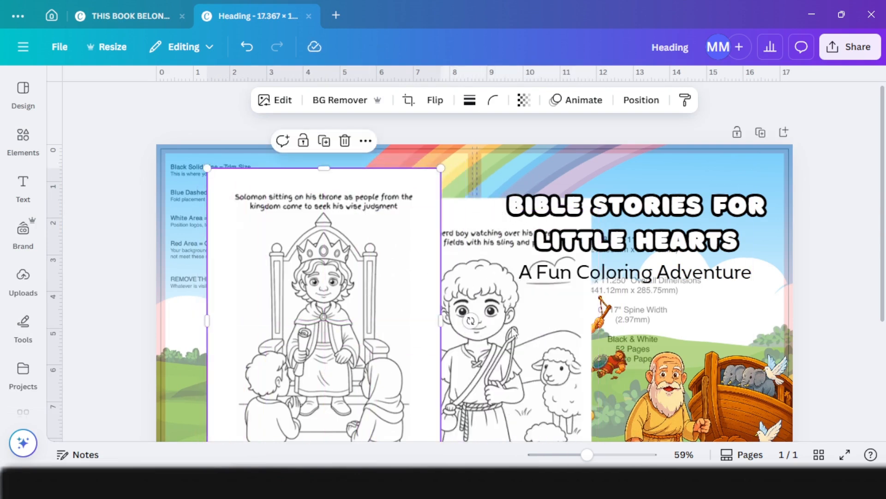
left_click(553, 357)
left_click_drag(553, 357, 398, 323)
Step: Shrink the stacked coloring pages together to about 2.2 inches wide and place them near the back cover's upper-left corner
scroll(399, 324, "down", 3)
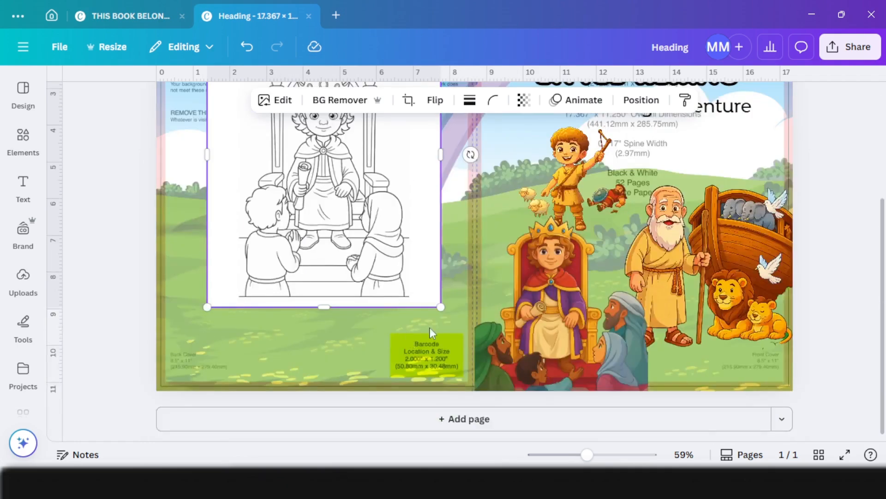
left_click_drag(266, 285, 261, 280)
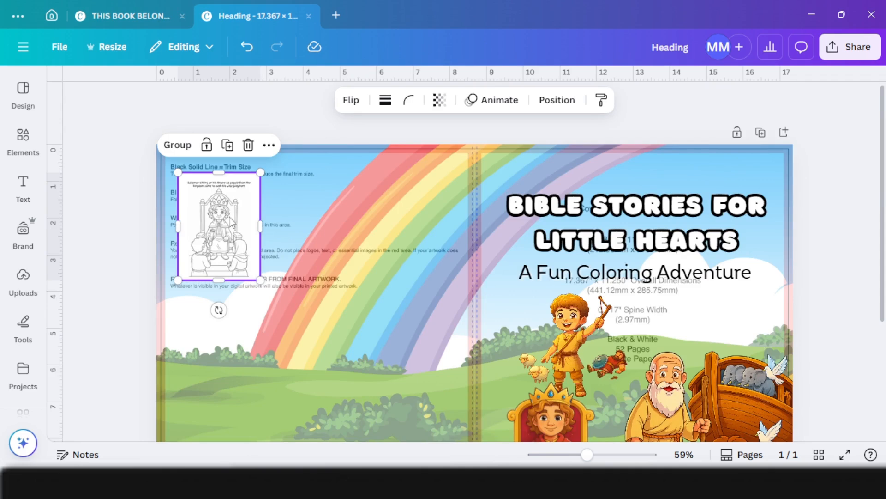
mouse_move(230, 221)
left_mouse_down()
mouse_move(229, 214)
mouse_move(284, 229)
mouse_move(232, 216)
left_mouse_up()
left_click_drag(136, 199, 275, 254)
Step: Give all the stacked coloring pages a solid black border with a stroke weight of 1
left_click(385, 100)
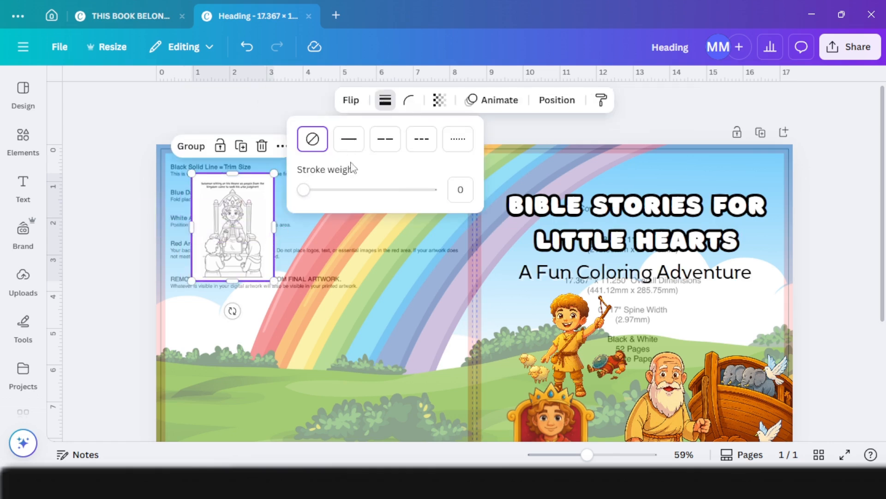
left_click(349, 138)
left_click_drag(306, 189, 303, 191)
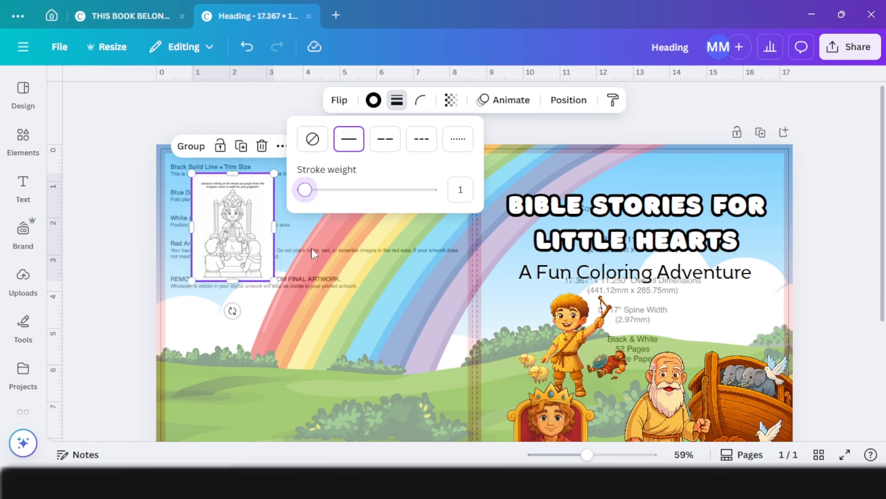
left_click(106, 173)
left_click(313, 131)
Step: Spread the six coloring page thumbnails across the back cover in two rows of three and position the grid below the top edge
left_click(251, 214)
left_click_drag(244, 231, 335, 225)
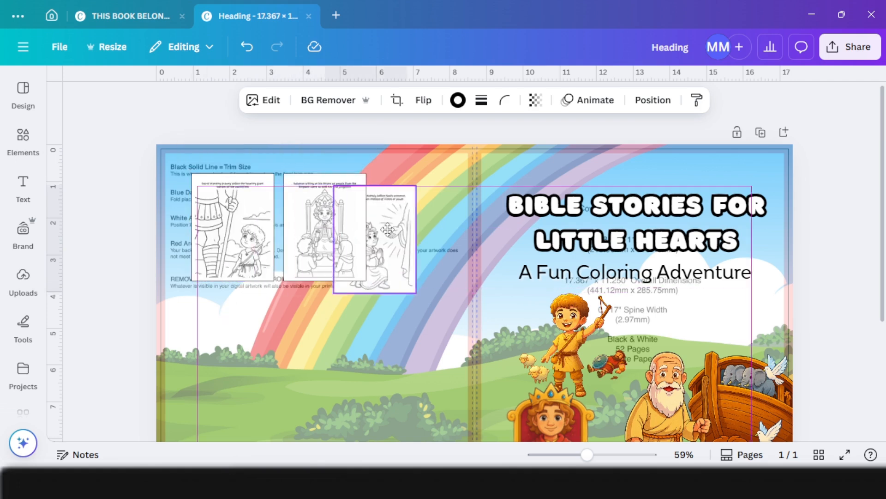
scroll(124, 135, "down", 2)
left_click_drag(124, 135, 416, 323)
left_click_drag(322, 187, 312, 202)
scroll(323, 217, "down", 3)
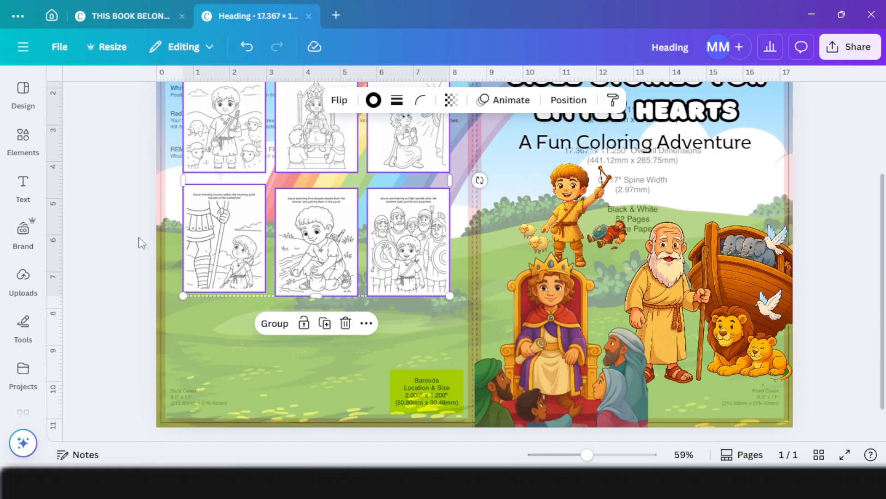
left_click(106, 219)
scroll(233, 328, "up", 4)
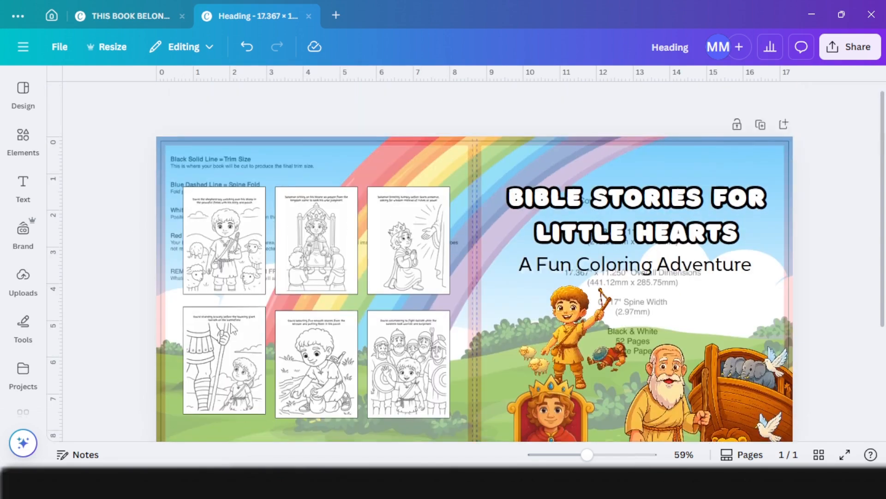
scroll(233, 329, "up", 1)
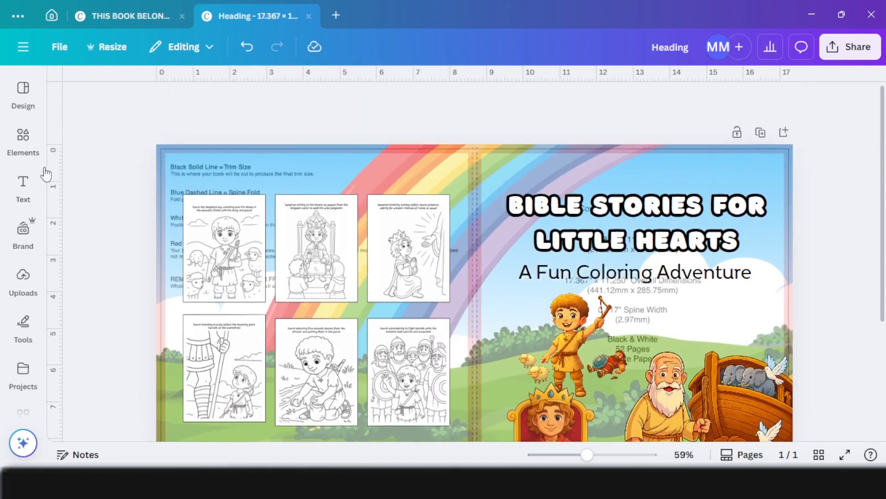
Step: Add the text TFI Designs to the back cover's lower-left area, beneath the coloring page thumbnails
left_click(23, 184)
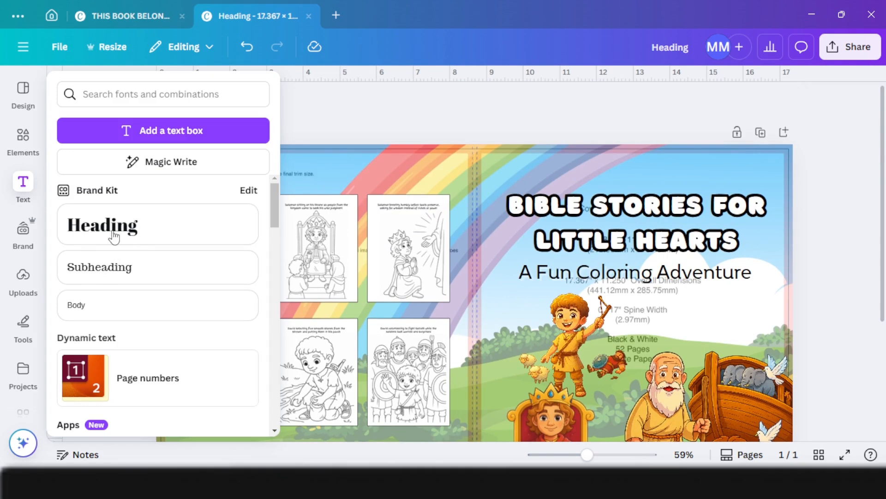
left_click(116, 263)
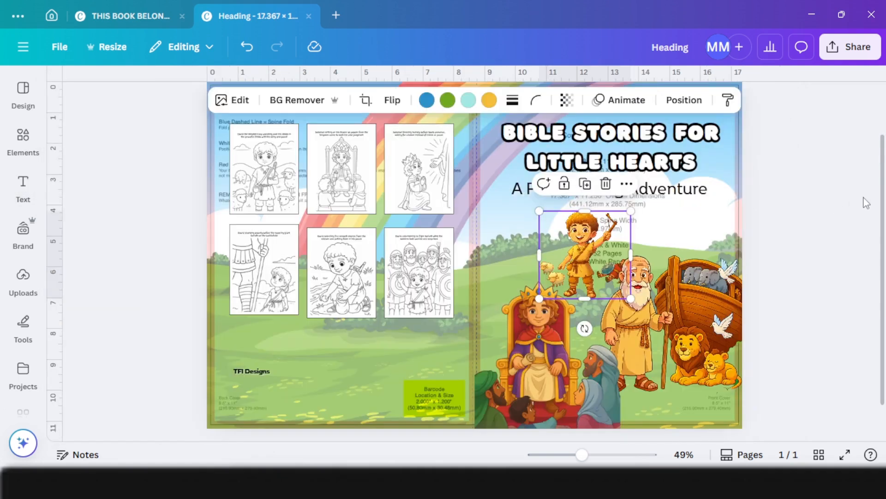
left_click(866, 203)
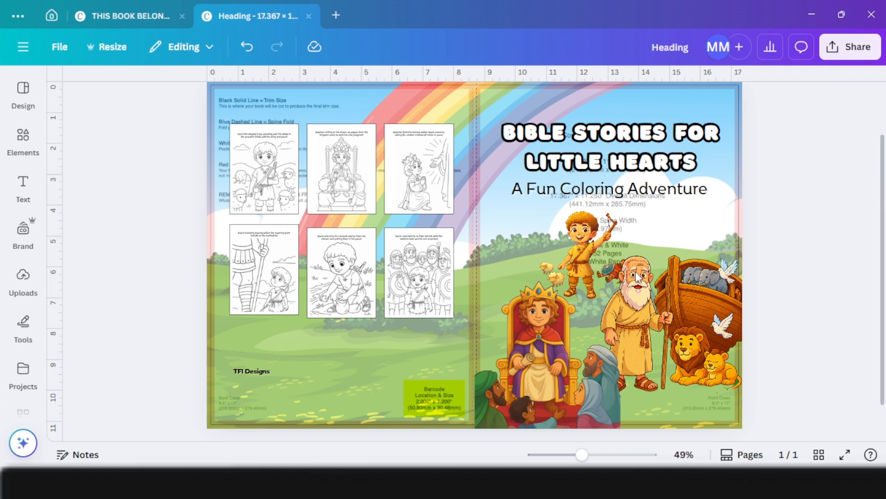
Step: Send the rainbow landscape background behind everything and delete the KDP cover template
left_click(371, 366)
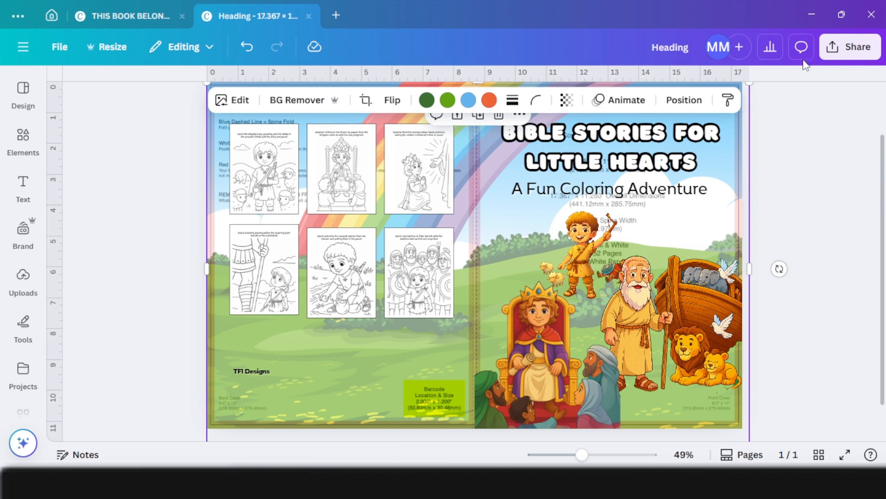
left_click(684, 99)
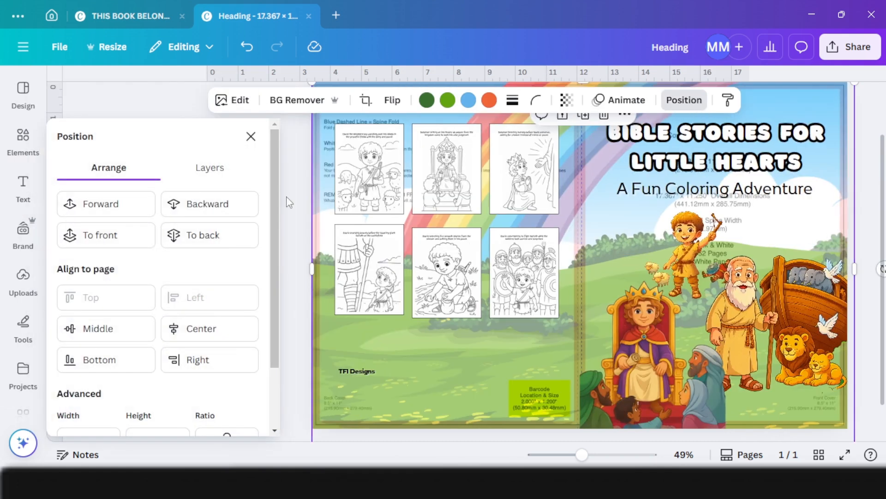
left_click(207, 237)
left_click(445, 386)
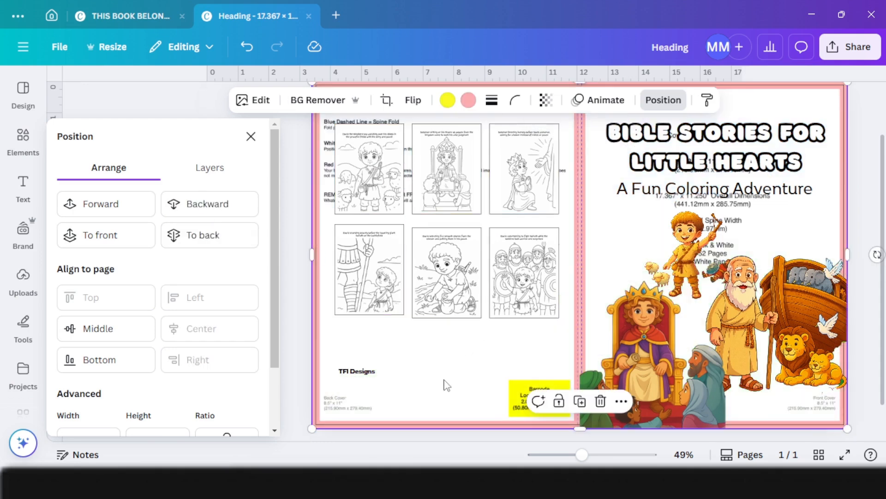
left_click(600, 401)
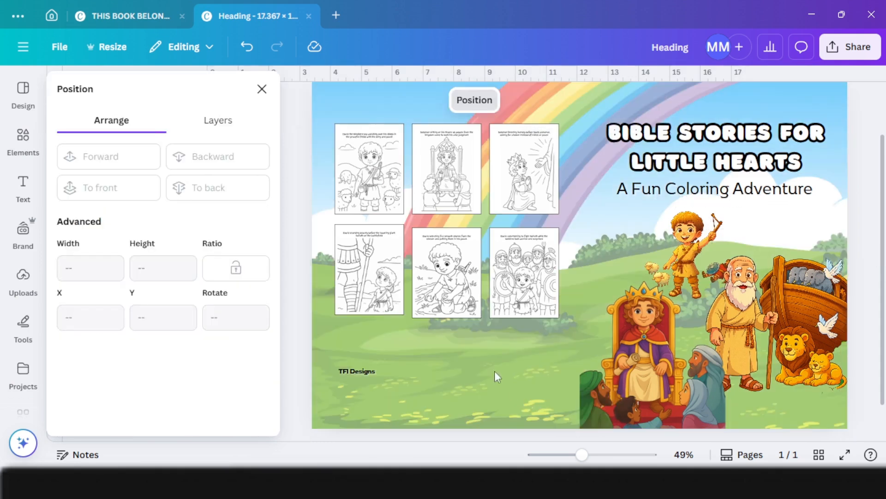
Step: Set the rainbow landscape background's transparency value to 100
left_click(567, 100)
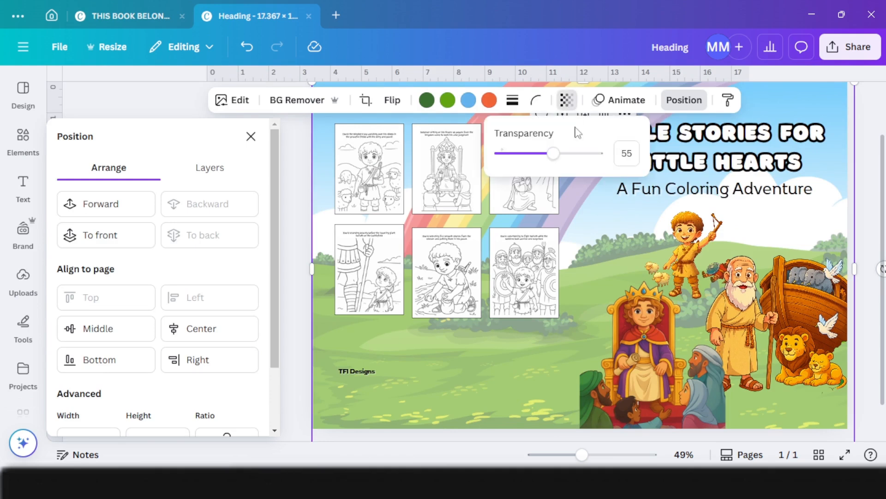
left_click_drag(554, 155, 693, 180)
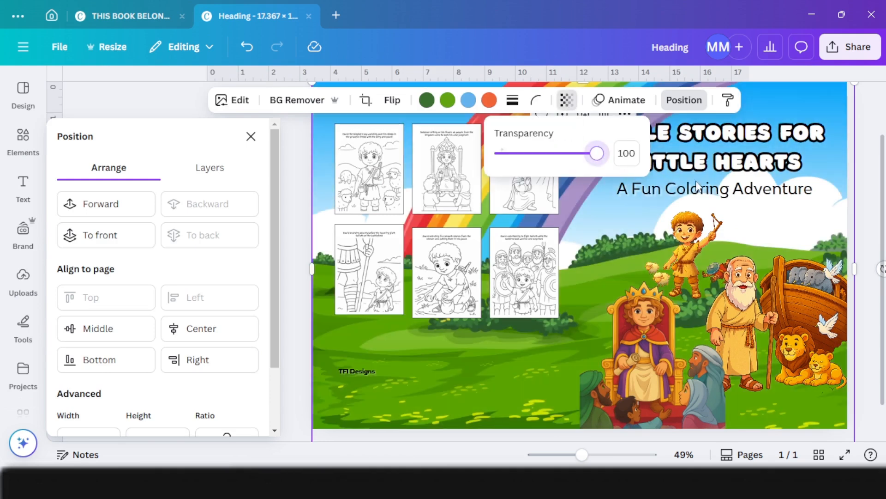
mouse_move(280, 483)
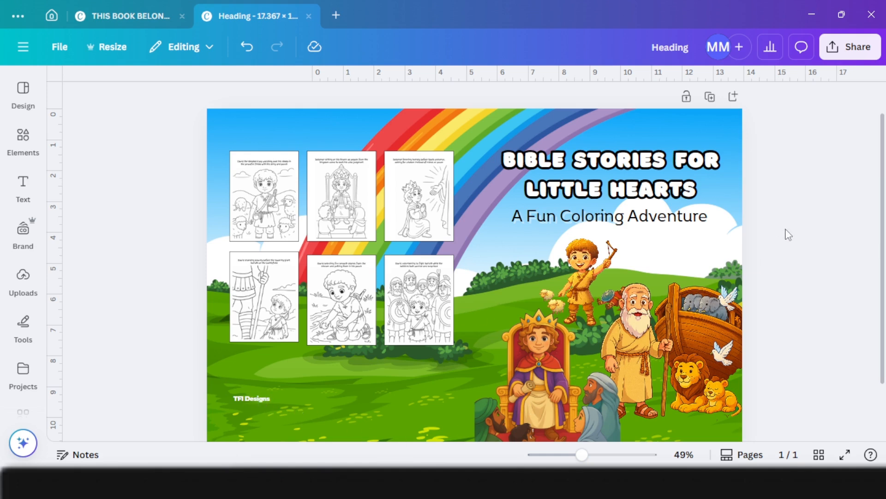
scroll(788, 235, "down", 2)
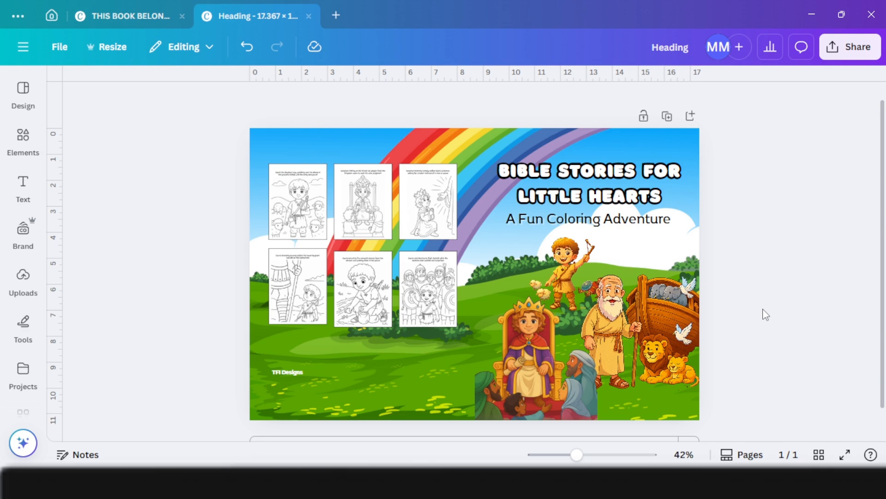
Step: Download the finished cover as a flattened PDF Print file with the CMYK color profile
left_click(851, 47)
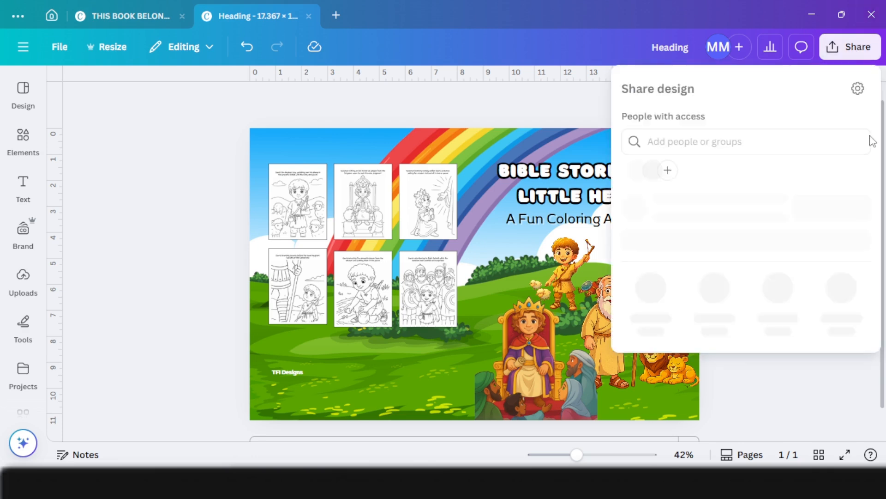
left_click(651, 319)
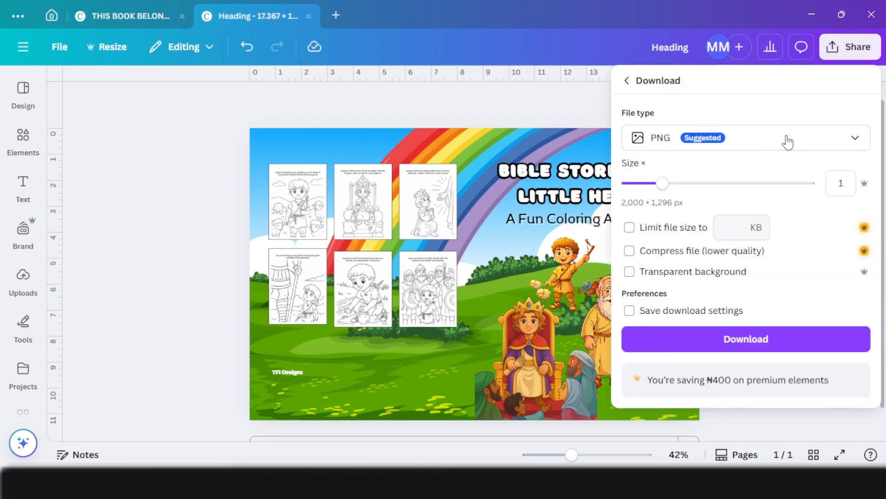
left_click(783, 139)
left_click(669, 290)
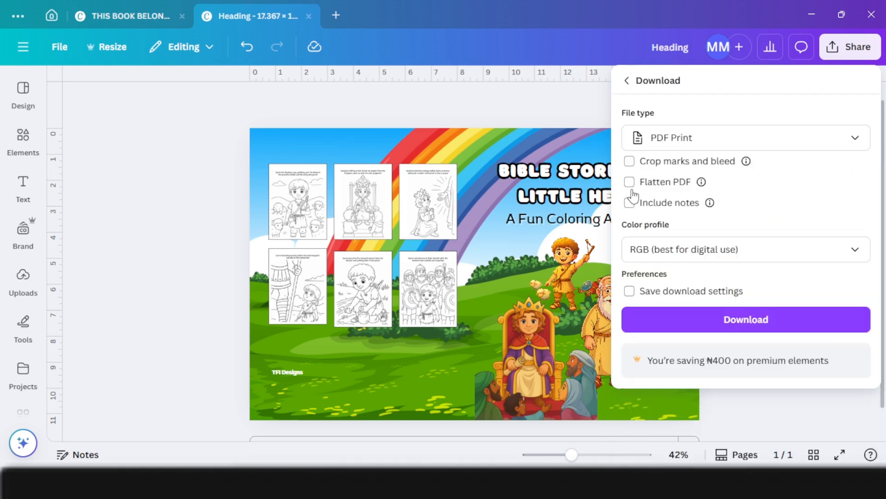
left_click(631, 183)
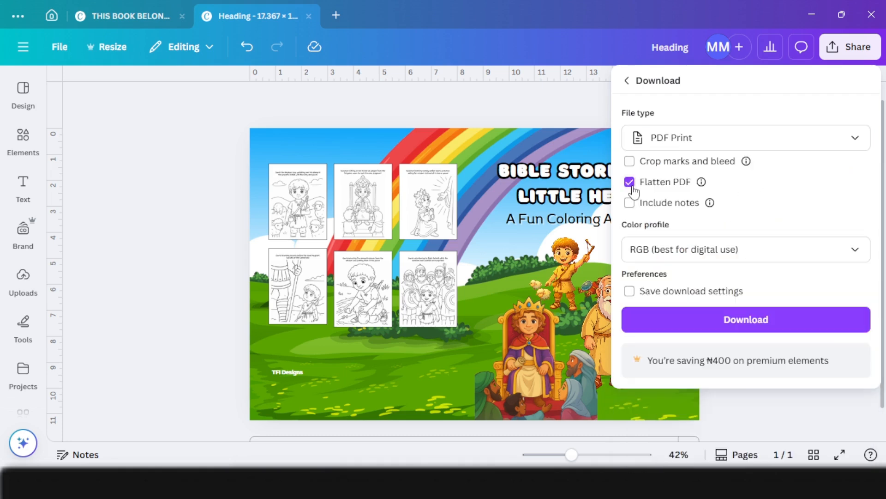
left_click(702, 251)
left_click(737, 367)
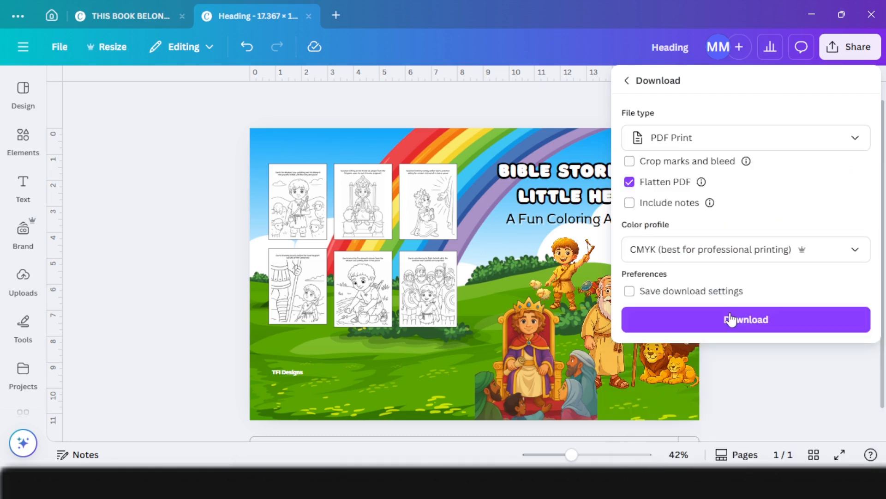
left_click(763, 323)
Step: Switch to Amazon KDP in the browser and create a new paperback title
key("alt+Tab")
left_click(681, 11)
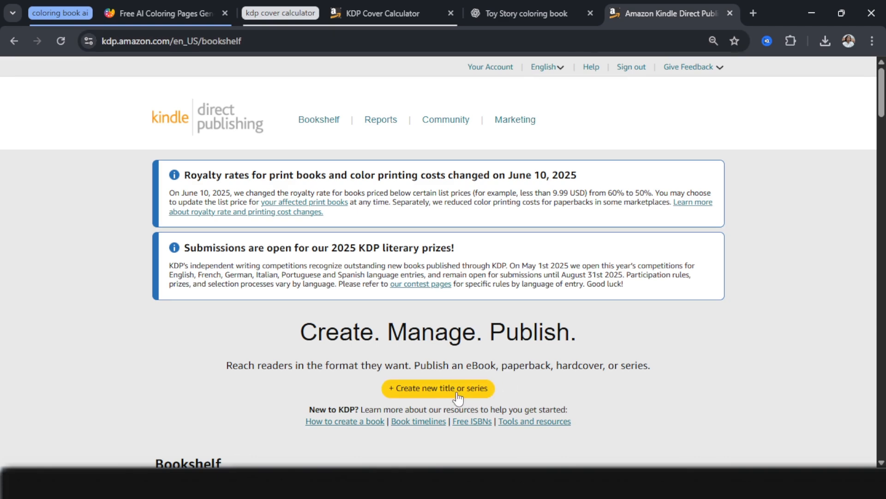
left_click(438, 389)
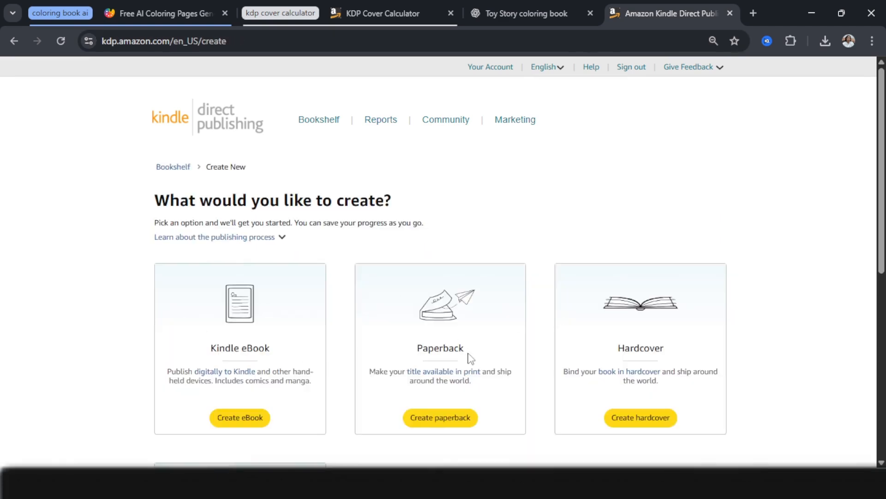
left_click(453, 421)
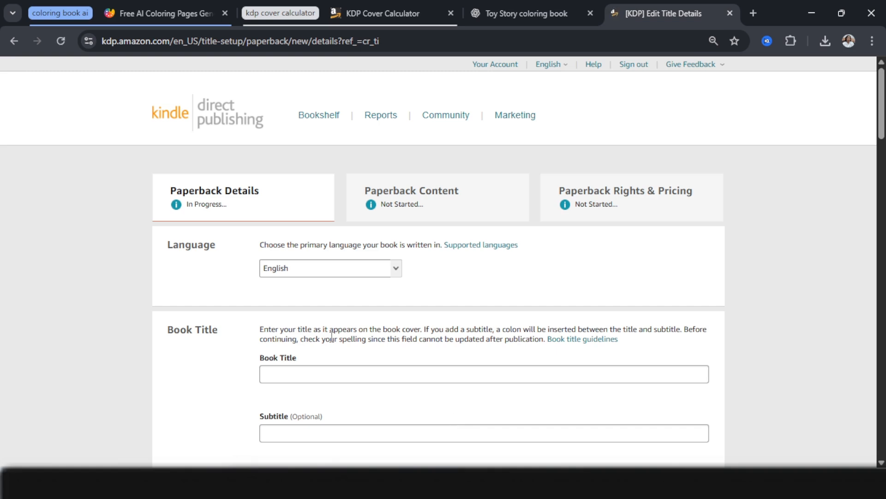
Step: Fill in the book title as Bible Stories for Little Hearts and the primary author as TFI Designs
left_click(301, 373)
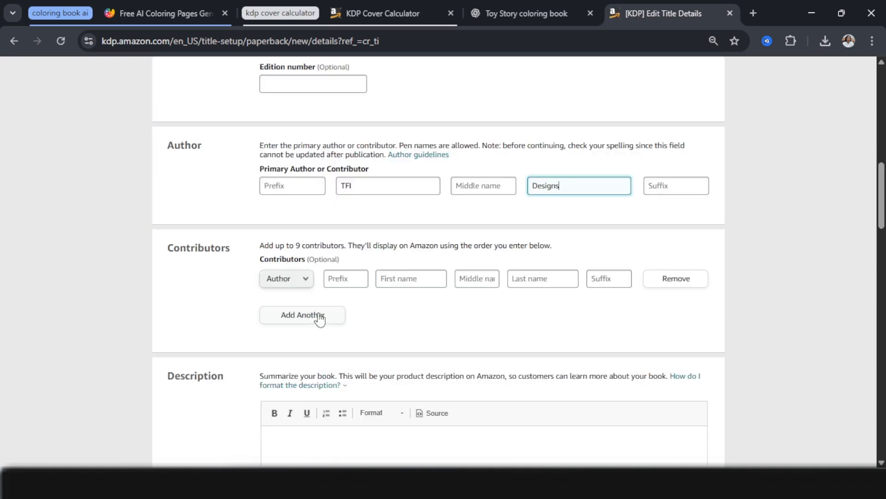
scroll(277, 305, "down", 2)
scroll(229, 291, "down", 1)
left_click(295, 319)
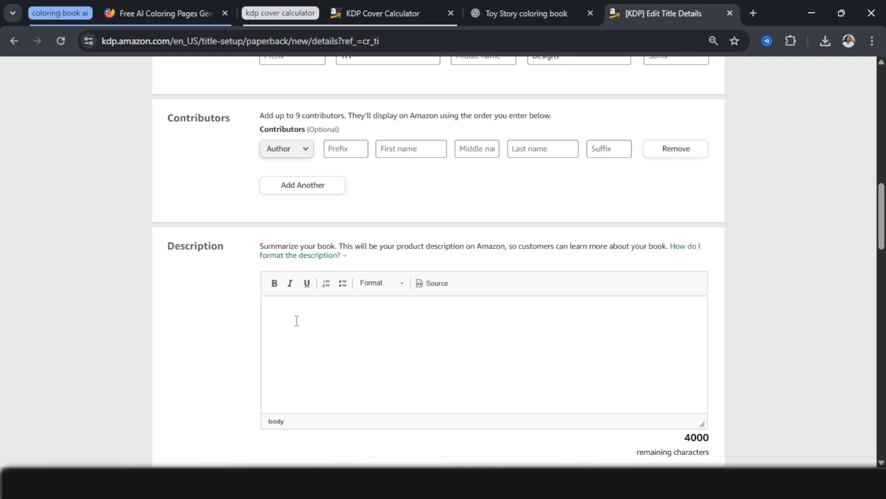
Step: Switch to ChatGPT and request an SEO-friendly KDP description for Bible Stories for Little Hearts: A Fun Coloring Adventure, covering Noah, Solomon, and David and Goliath
key("ctrl+shift+Tab")
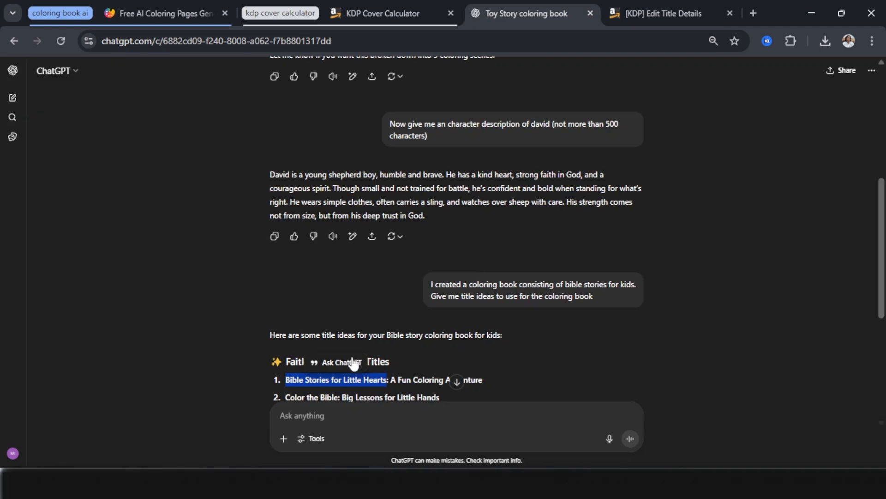
left_click(380, 421)
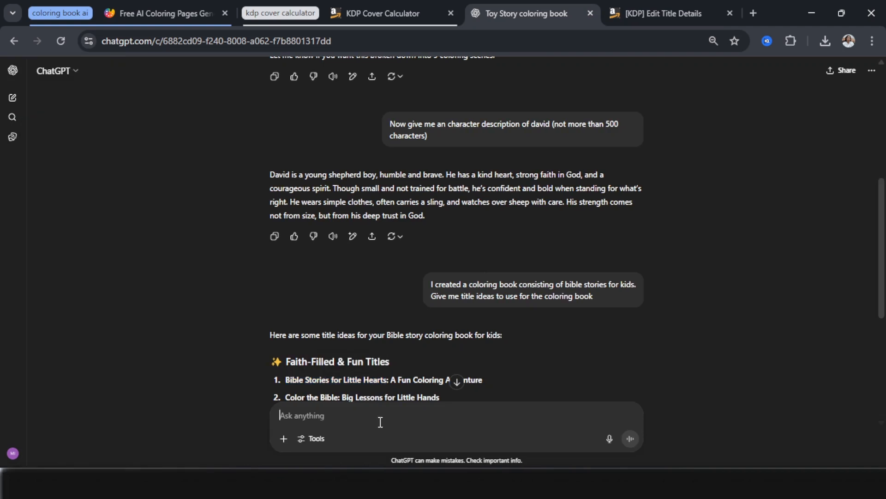
type("I would go with this title 'Bible Stories for Little Hearts: A Fun Coloring Adventure'  I want to upload the story coloring book on Amazon. The story coloring book contains story of Noah and the ark, solomon the wise king and david and goliath  Give me an SEO friendly description to upload to amazon kdp")
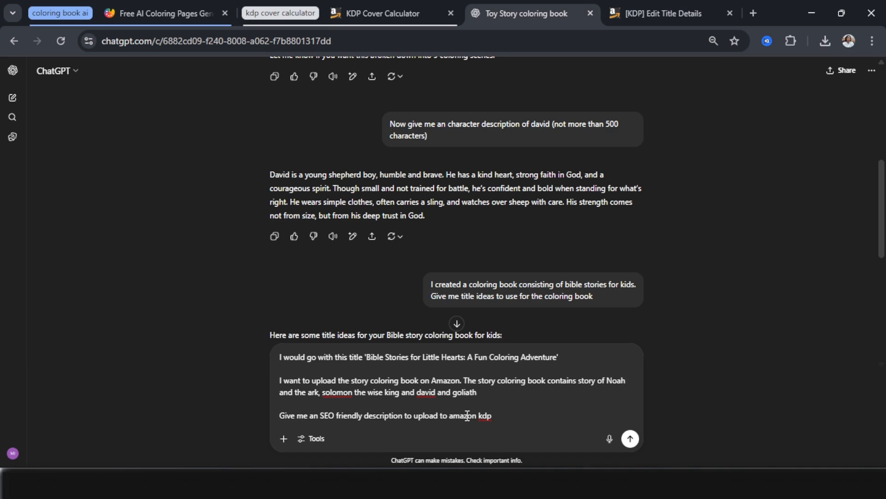
key("ctrl+plus")
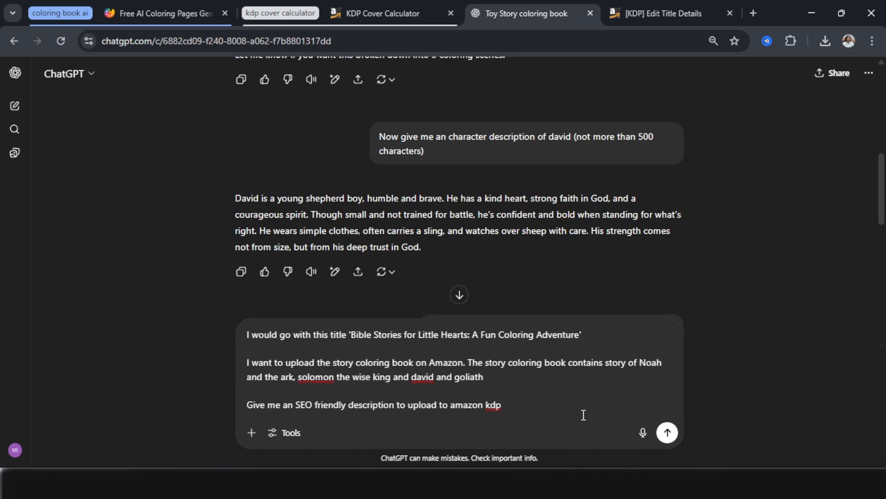
left_click(668, 433)
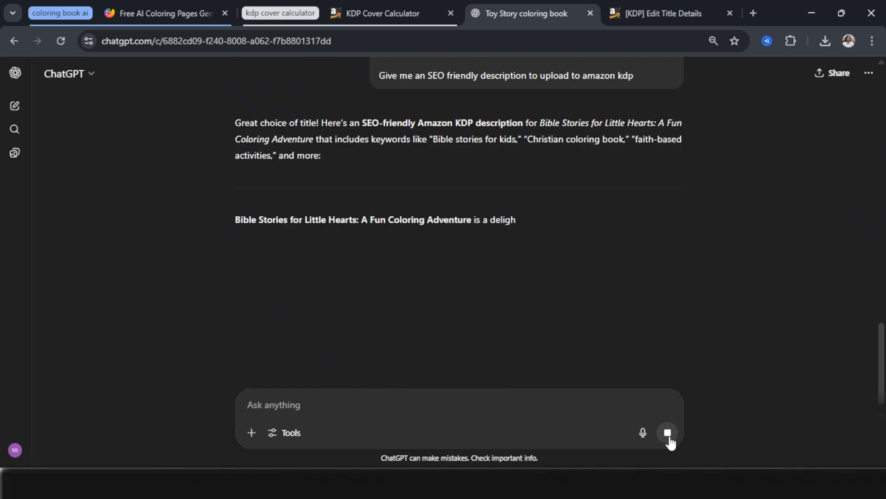
Step: Copy the generated book description from ChatGPT and paste it into the paperback's description in KDP
scroll(305, 268, "down", 1)
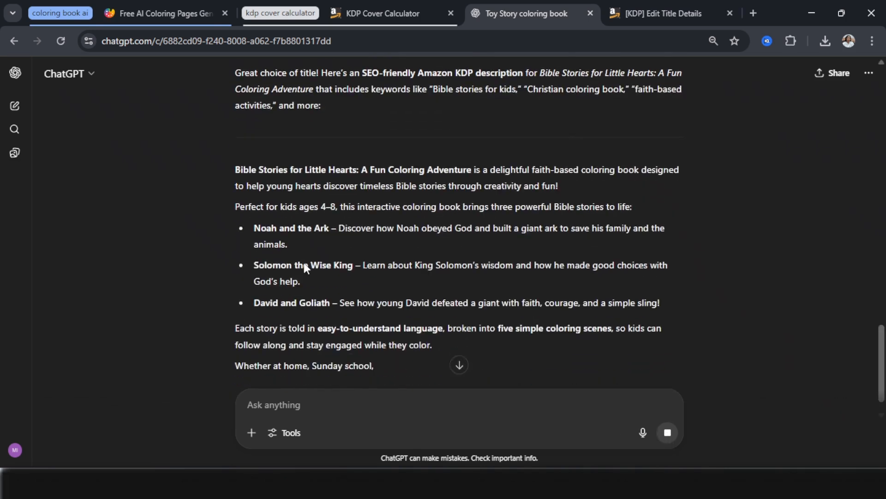
scroll(236, 155, "down", 1)
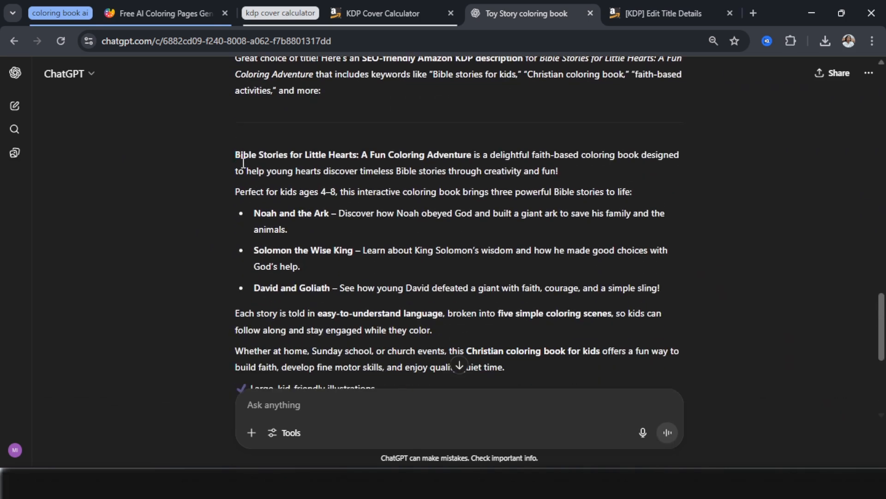
left_click_drag(242, 163, 567, 237)
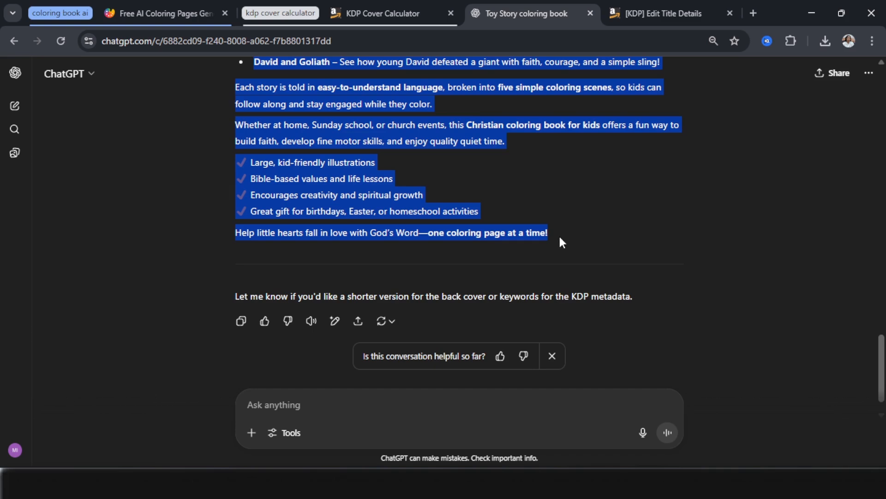
left_click(636, 12)
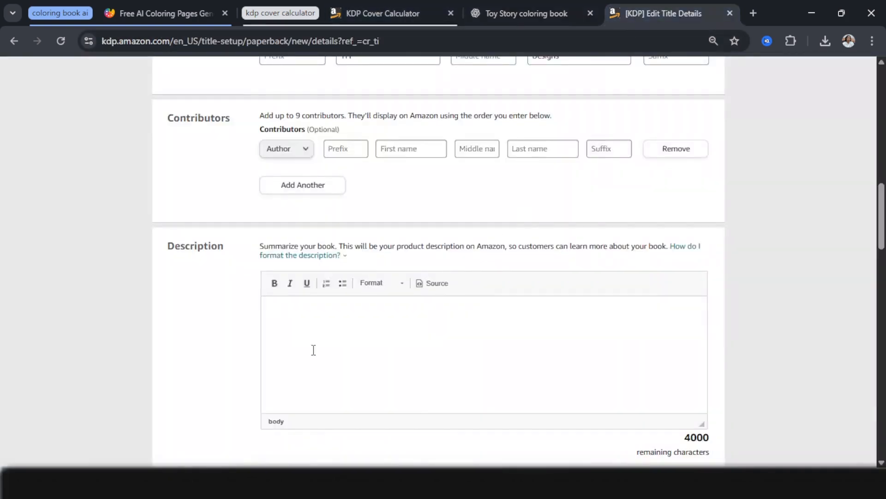
key("ctrl+v")
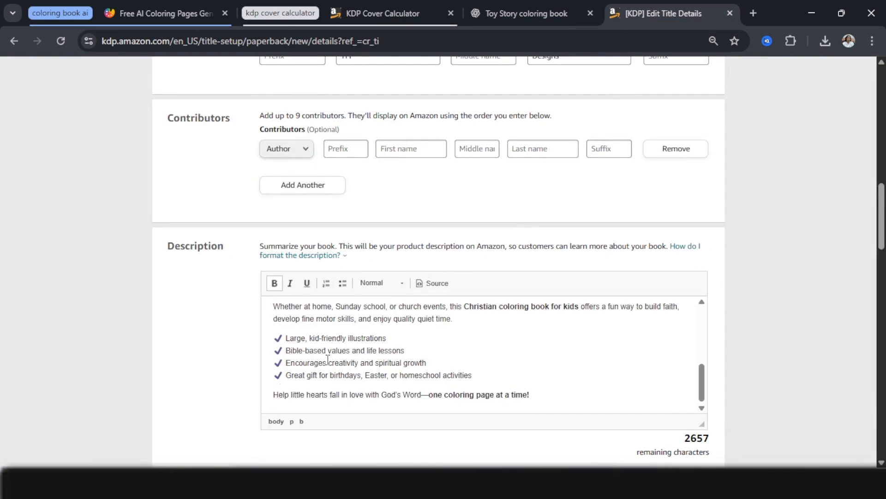
Step: Set the paperback's reading age to a minimum of 4 and a maximum of 6
scroll(327, 359, "down", 8)
left_click(286, 317)
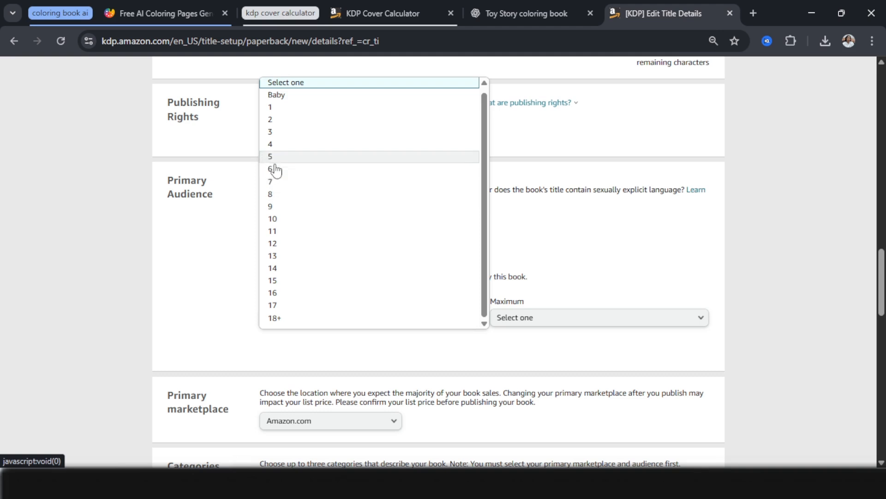
left_click(280, 147)
left_click(518, 319)
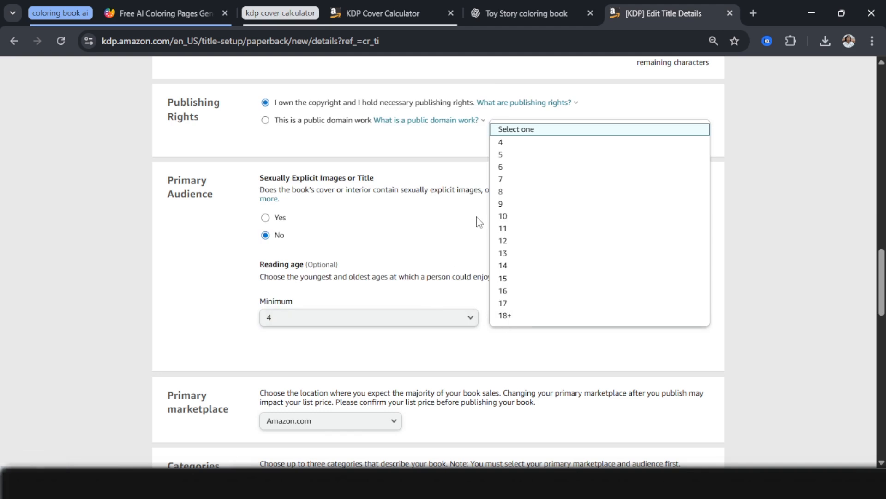
left_click(508, 165)
scroll(299, 311, "up", 1)
scroll(299, 310, "down", 3)
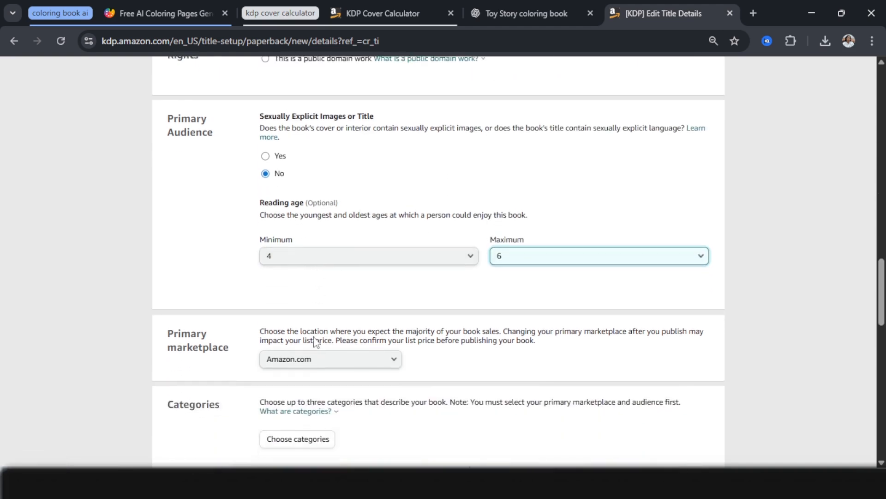
scroll(278, 305, "down", 7)
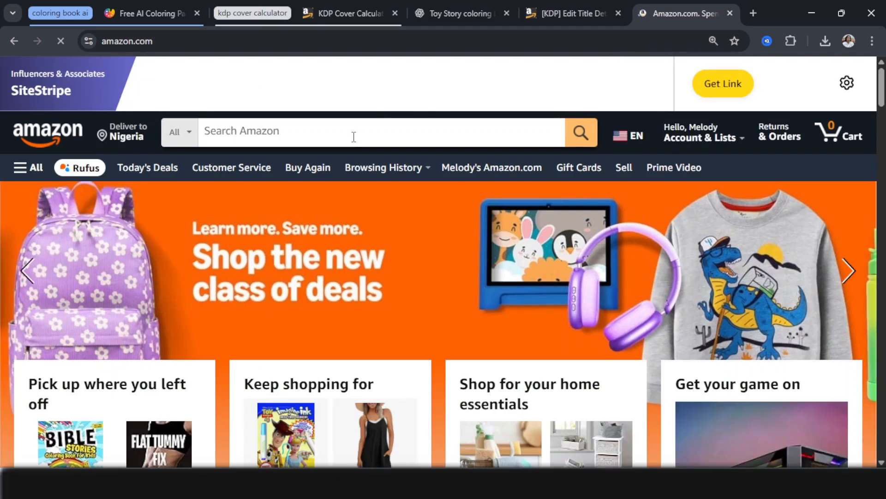
Step: Look up Amazon's search suggestions for "story coloring book" as keyword ideas
left_click(354, 136)
type("story coloring book")
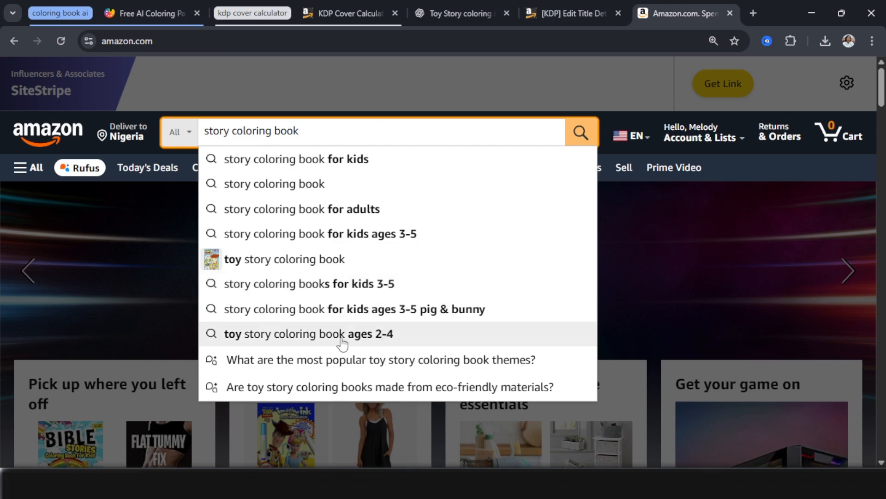
left_click_drag(317, 131, 203, 111)
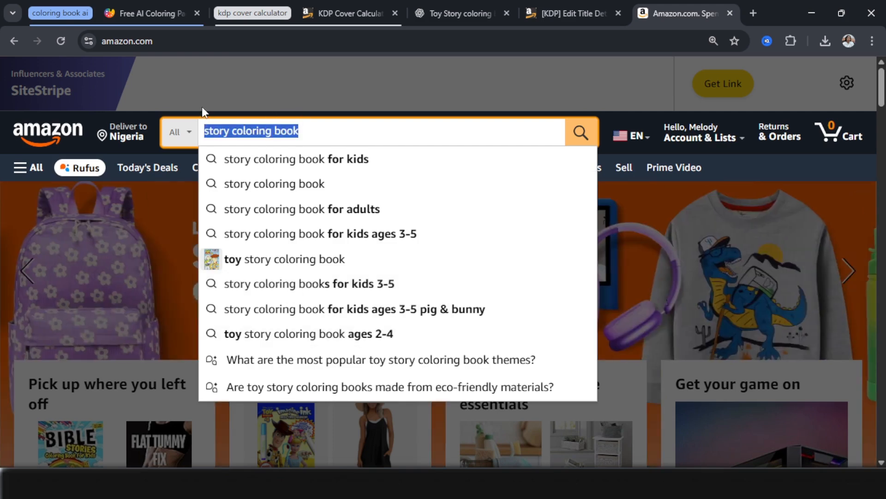
left_click(202, 109)
Step: Return to the KDP paperback content page and review its print options and the manuscript and cover upload sections
scroll(318, 359, "up", 6)
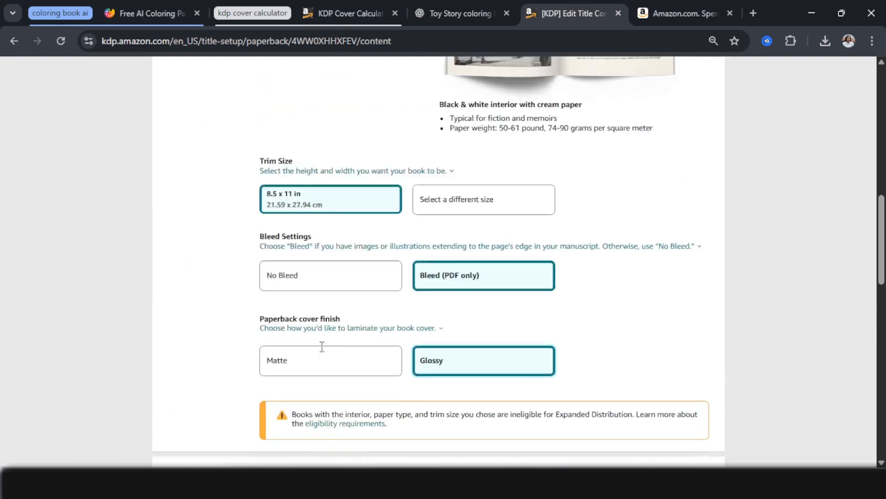
scroll(323, 350, "up", 3)
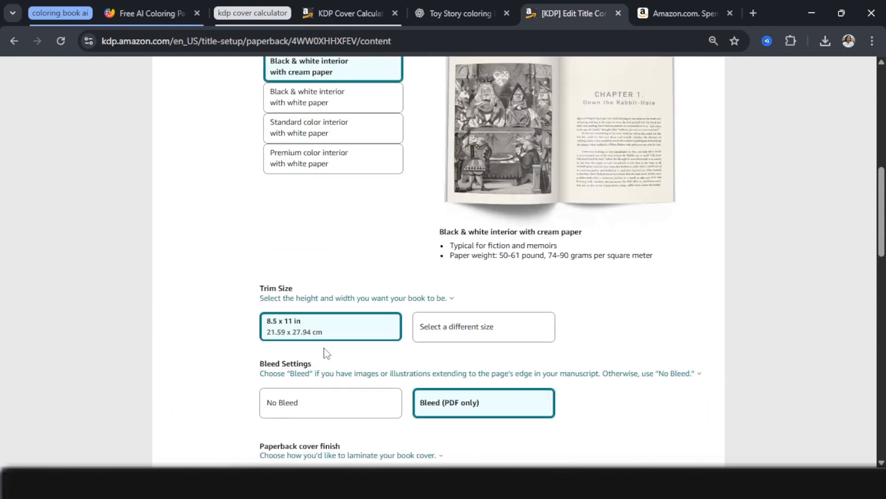
scroll(330, 365, "down", 10)
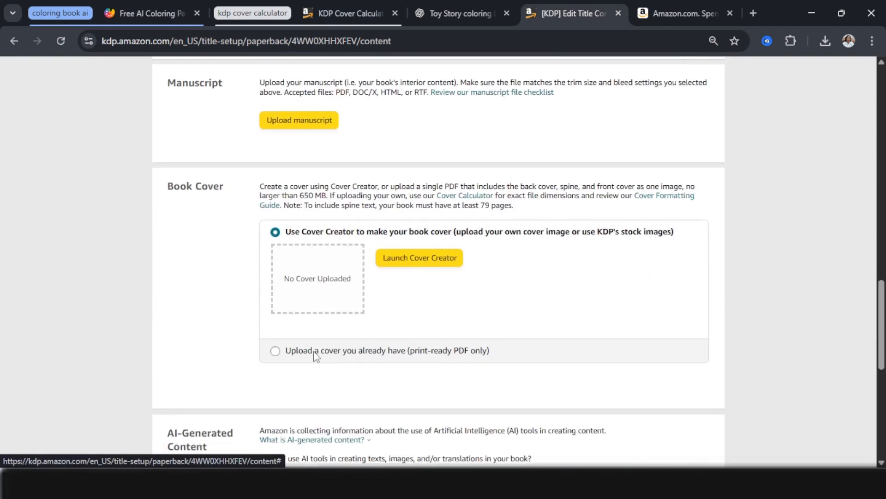
scroll(316, 357, "down", 2)
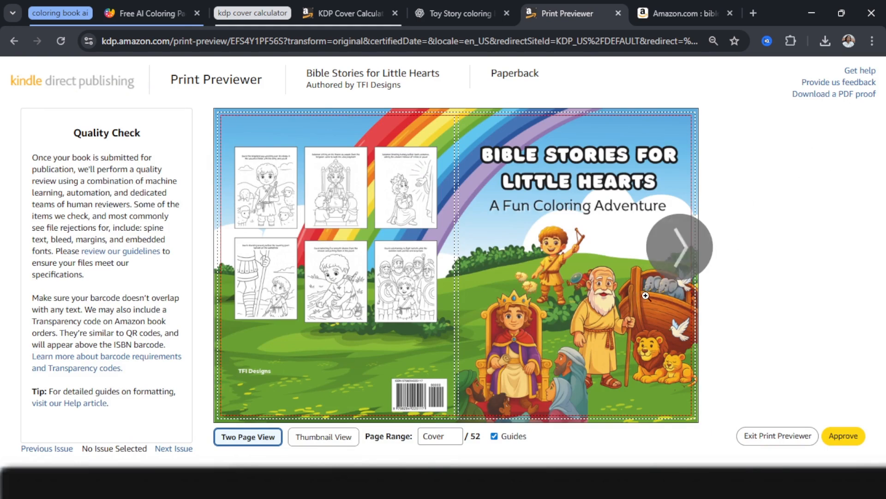
Step: Page through the print preview from the cover to pages 10-11, then approve it and save the content to continue to pricing
mouse_move(675, 269)
left_click(686, 244)
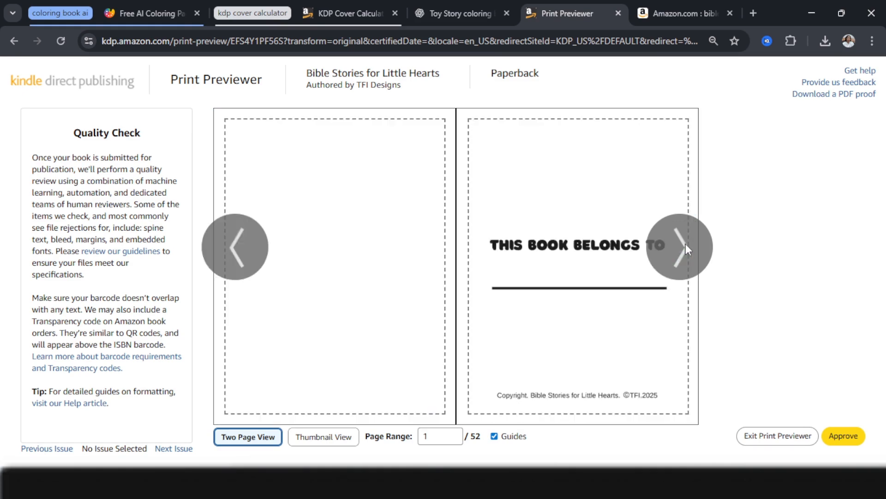
left_click(686, 247)
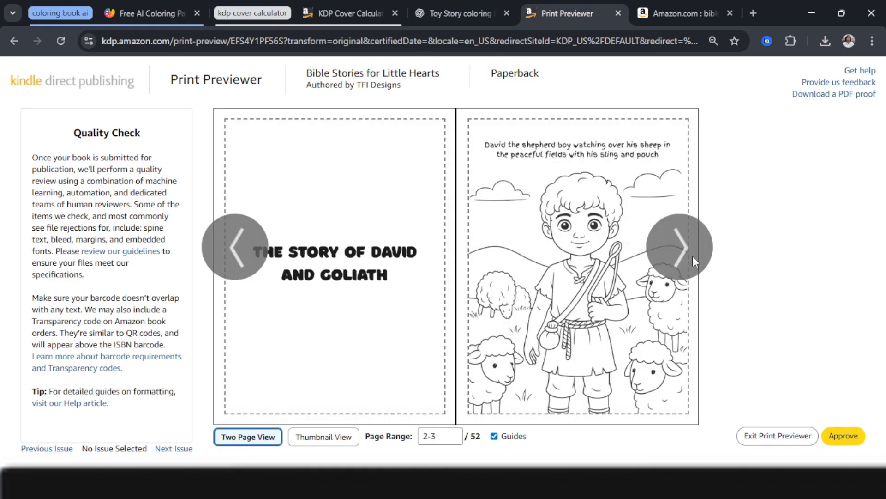
left_click(693, 255)
left_click(677, 248)
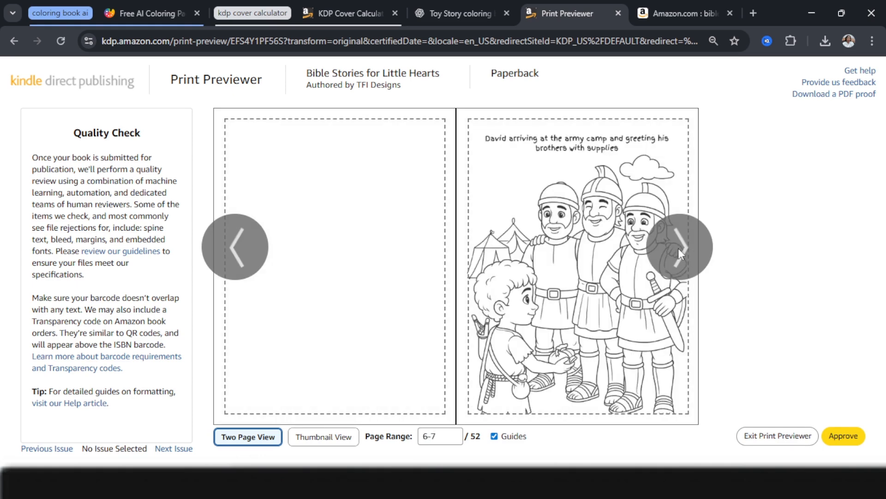
left_click(678, 248)
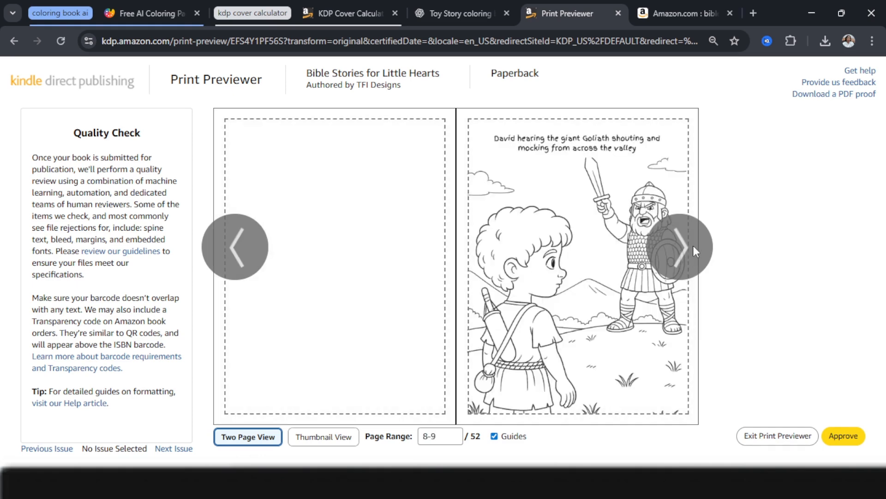
left_click(694, 245)
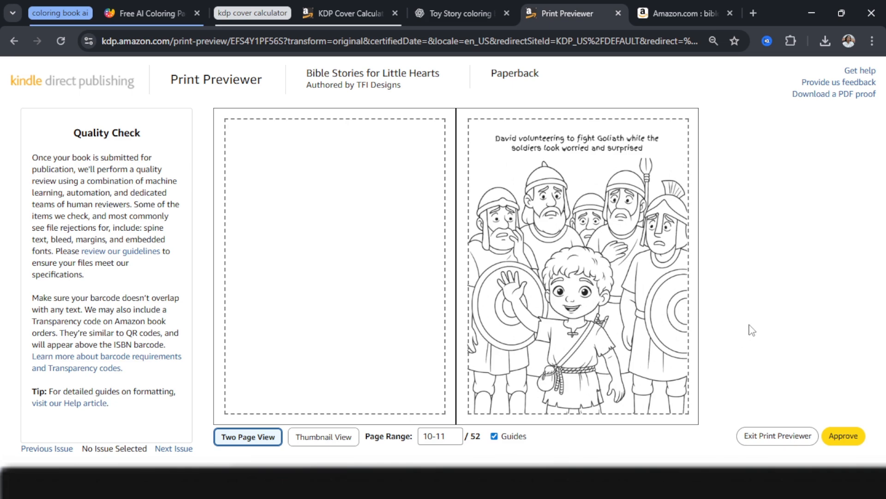
left_click(846, 440)
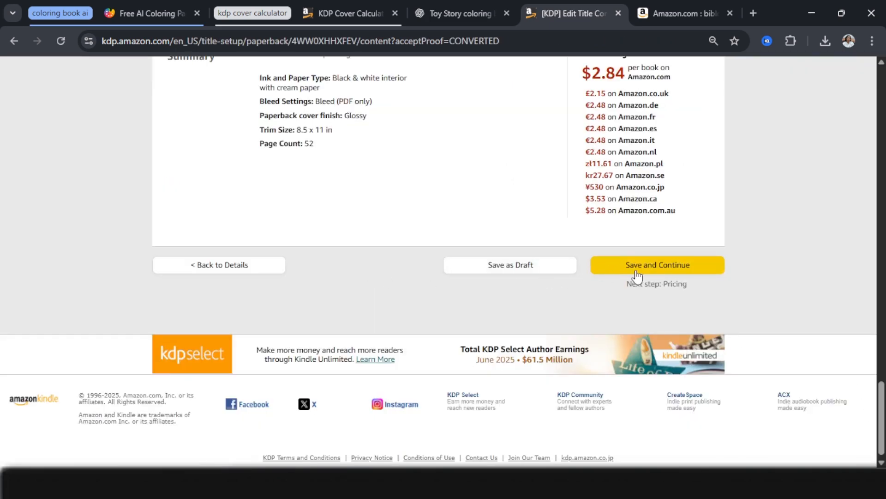
left_click(654, 266)
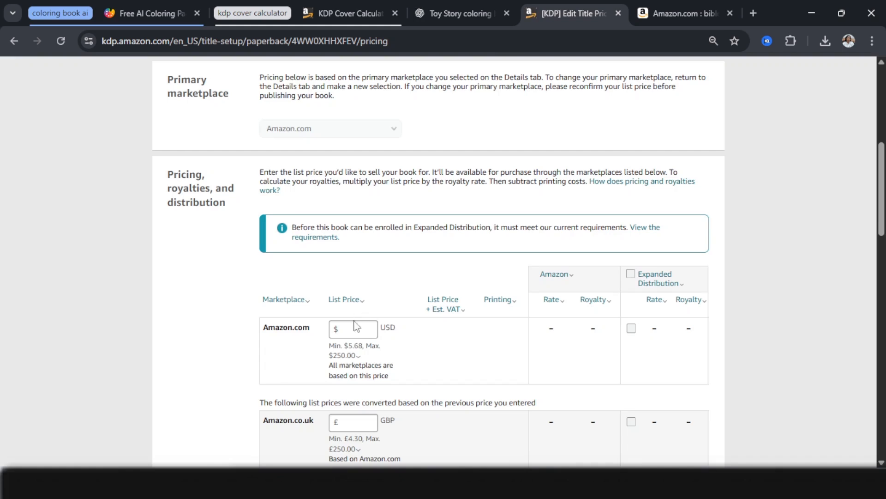
Step: Set the paperback's Amazon.com list price to 9.99 USD
left_click(355, 328)
type("9")
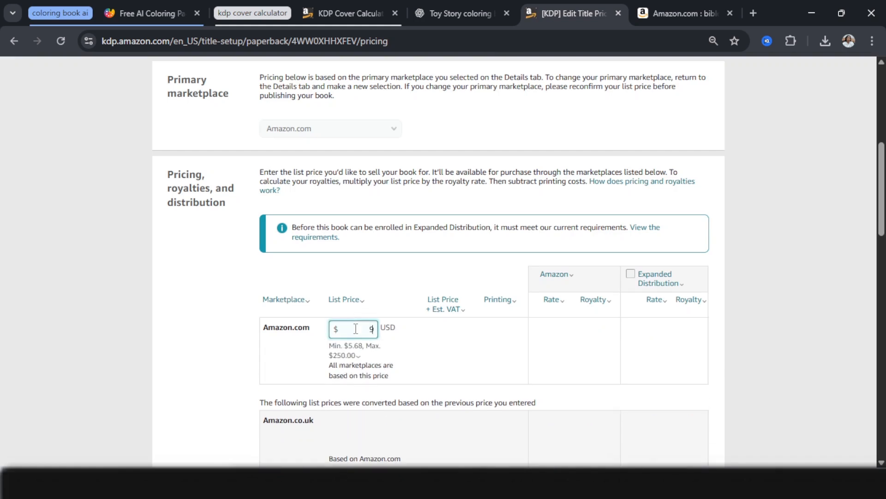
type(".99")
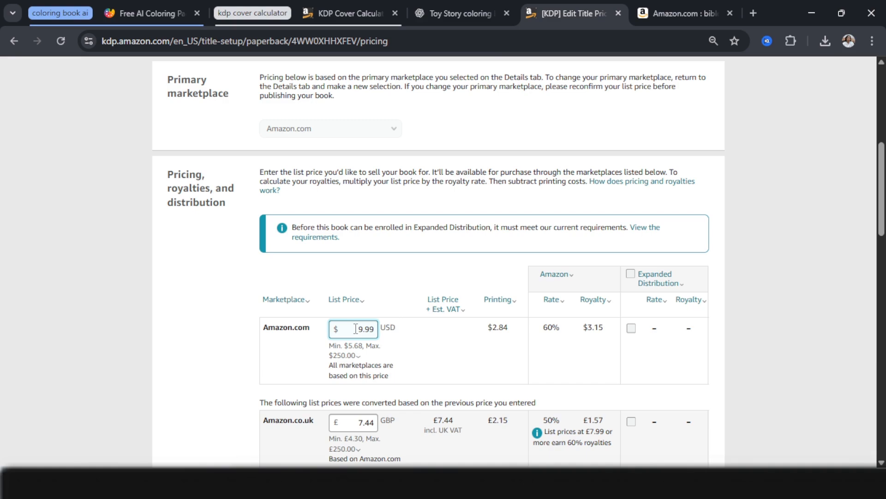
Step: Switch to the Amazon results for "bible story coloring book" and compare the paperback prices of competing books
left_click(679, 13)
scroll(547, 333, "up", 6)
scroll(480, 306, "down", 6)
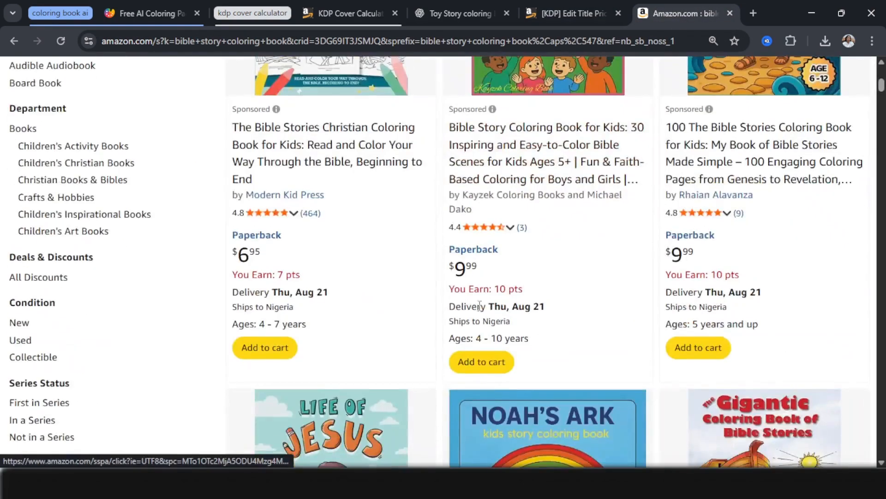
scroll(429, 325, "down", 2)
scroll(505, 209, "up", 2)
scroll(558, 307, "down", 12)
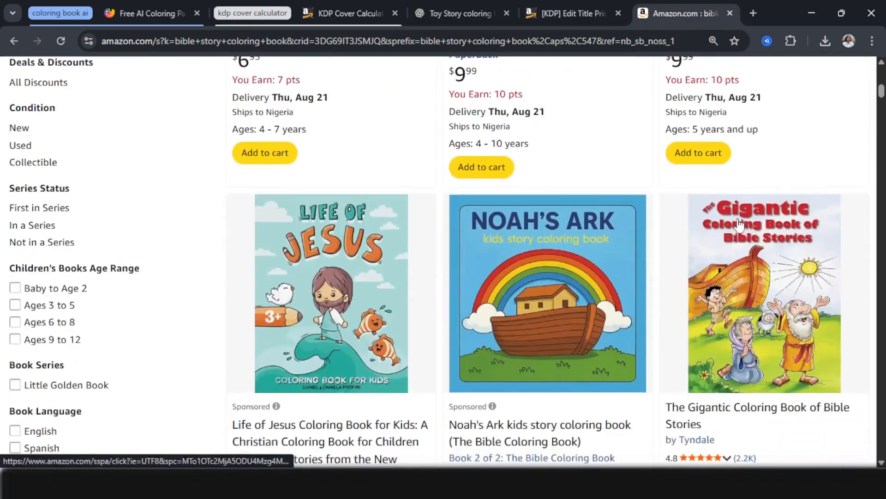
scroll(584, 302, "up", 6)
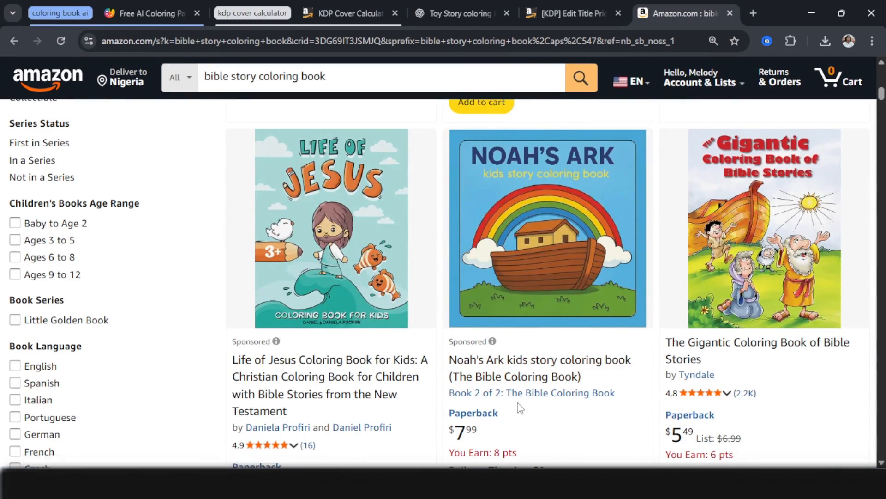
Step: Return to the KDP pricing page and review the remaining marketplace prices through to the publishing section
left_click(547, 11)
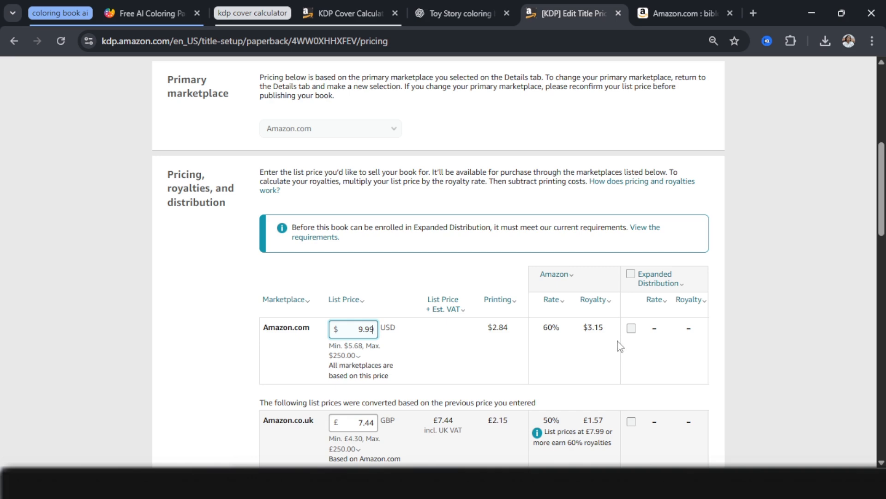
scroll(619, 343, "down", 20)
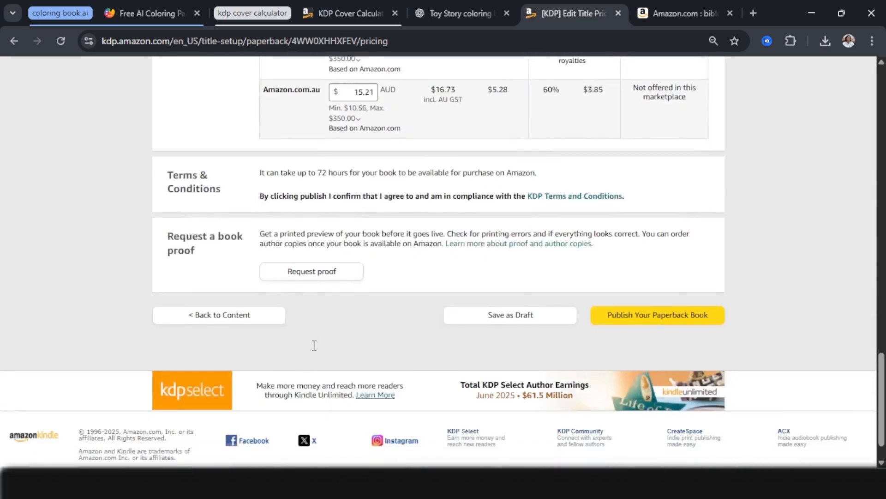